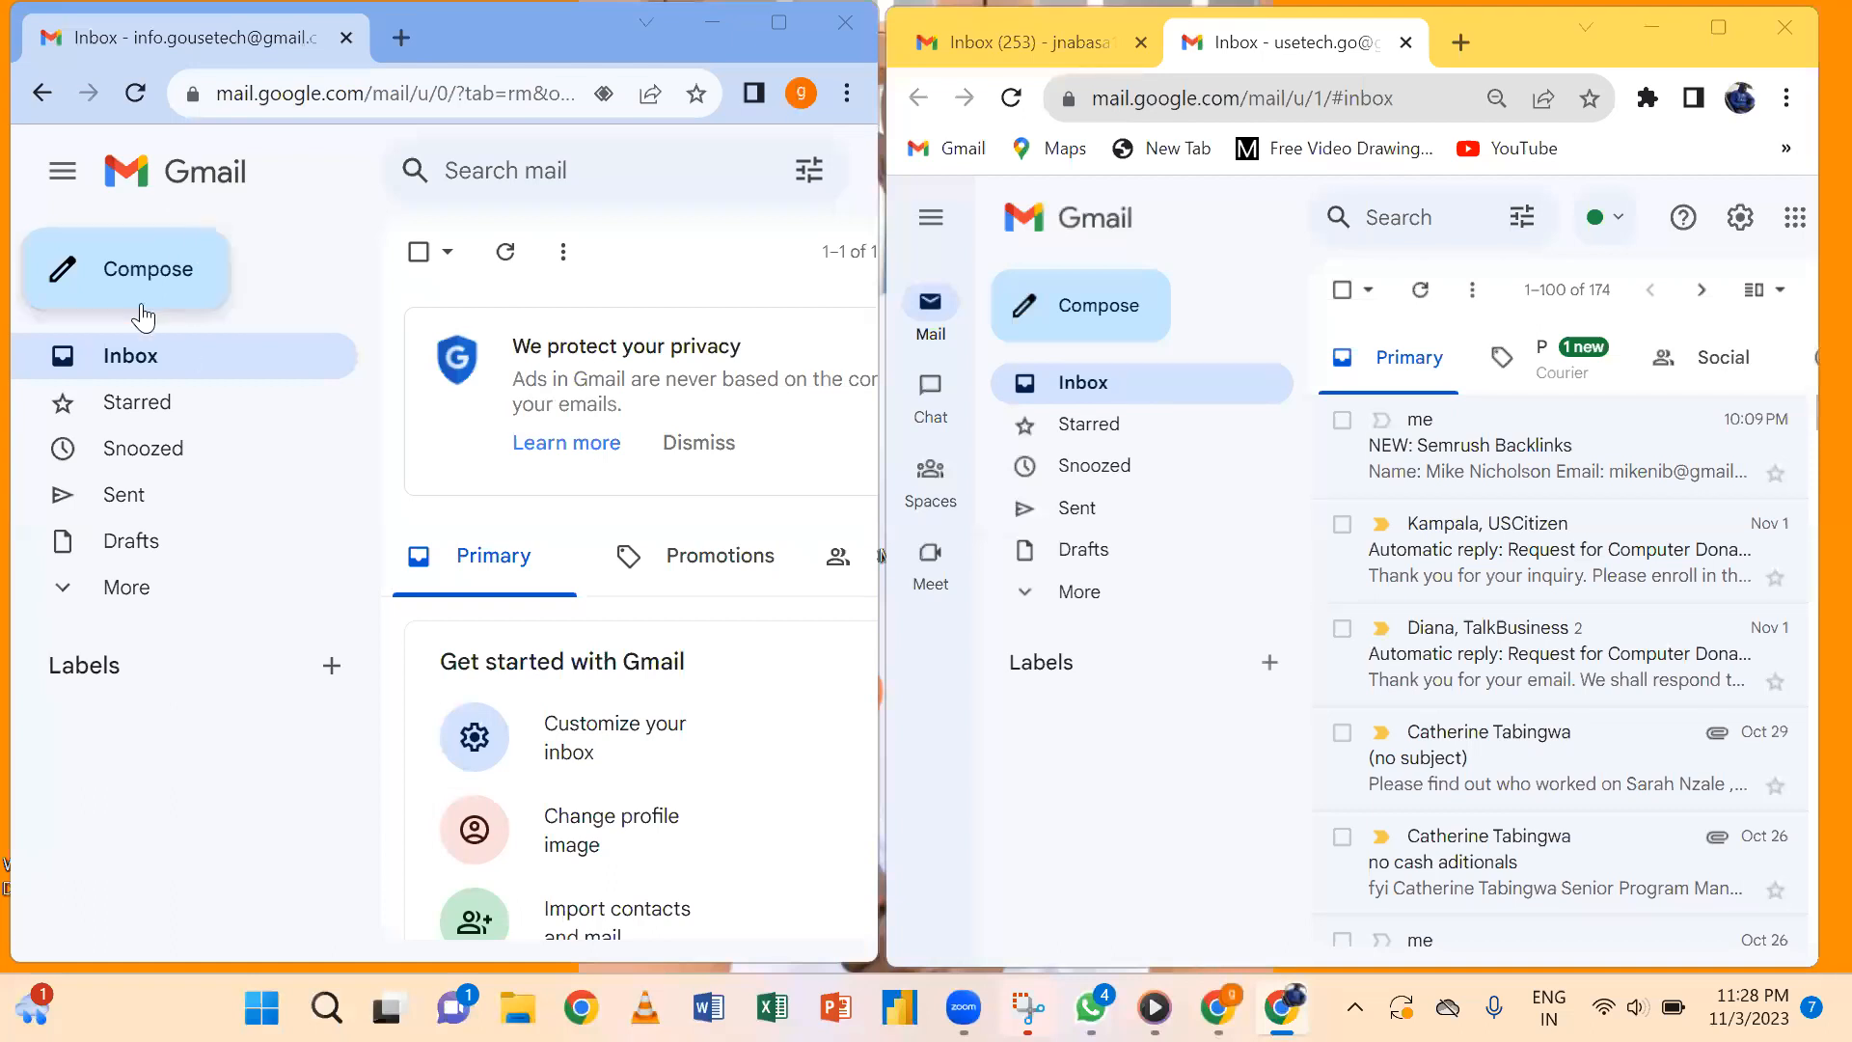
# Start a new message in the new Gmail account on the left.
pyautogui.click(179, 286)
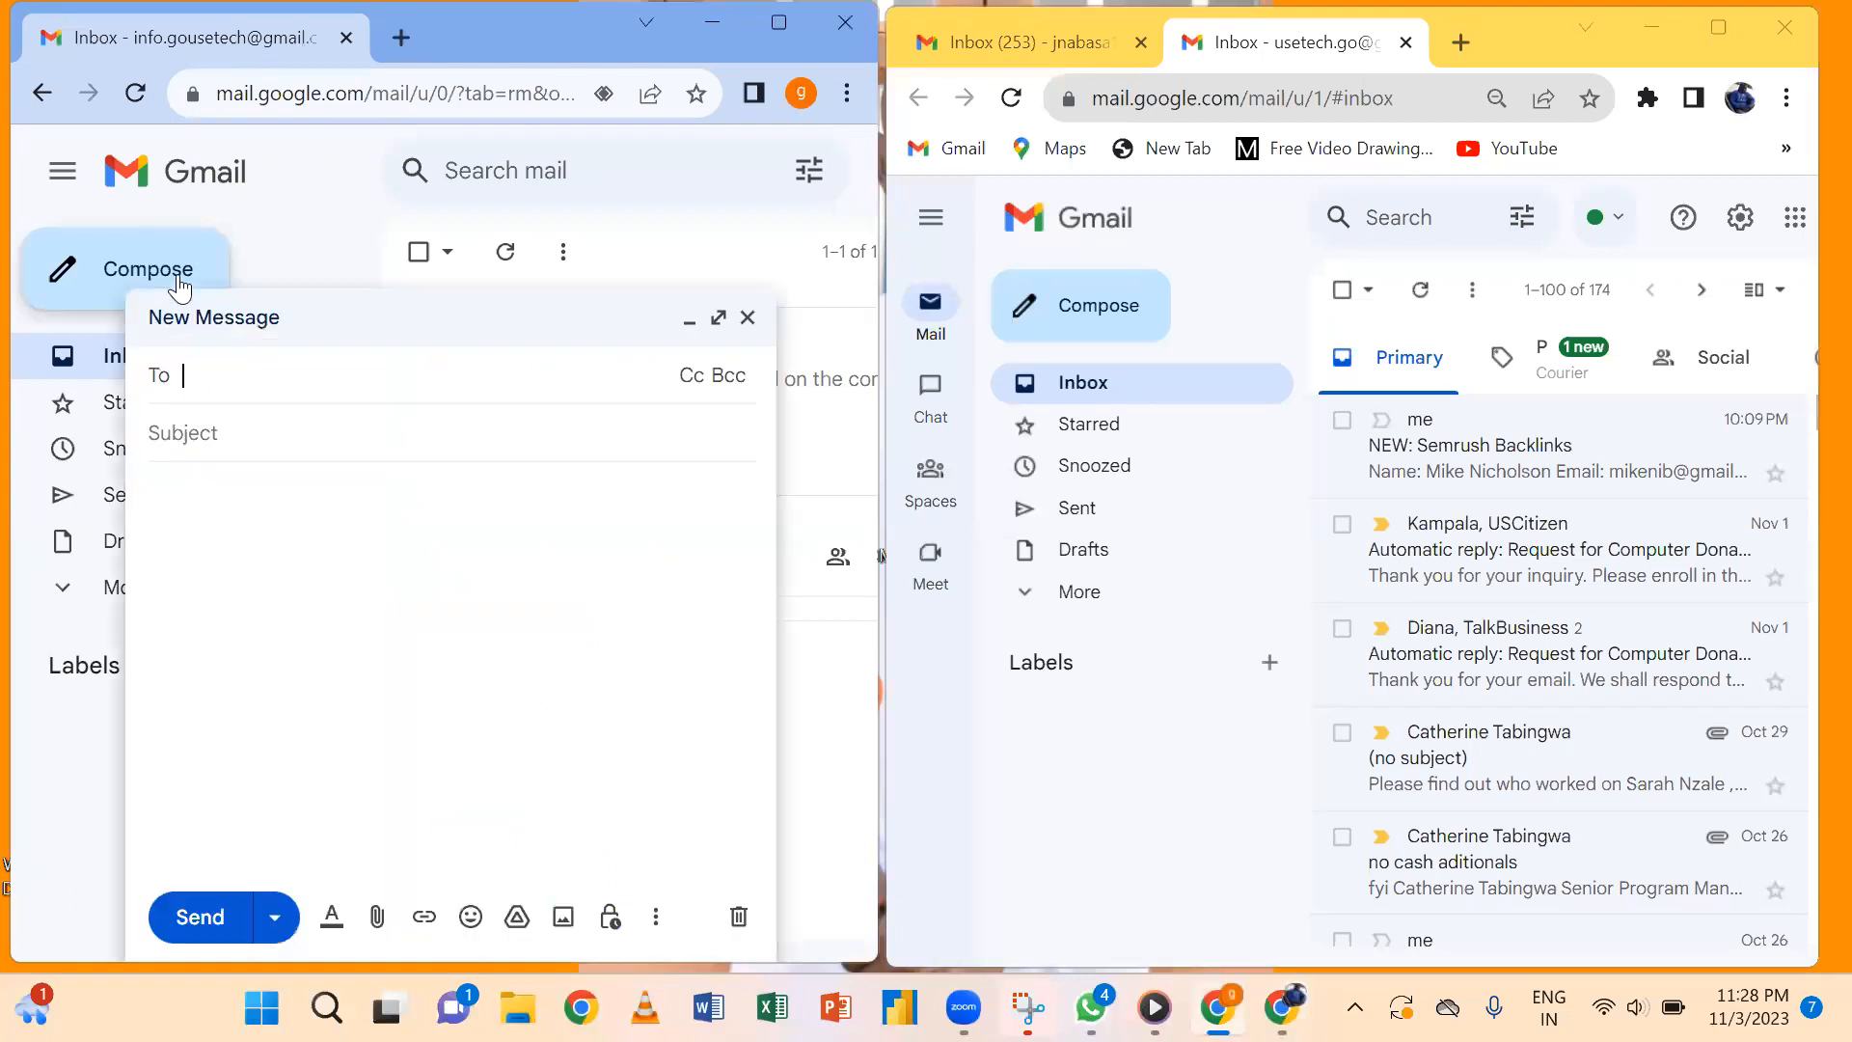
# Type some test text in the new message body, then delete it.
pyautogui.click(298, 563)
pyautogui.write('gkllklgfgvbhgfdf')
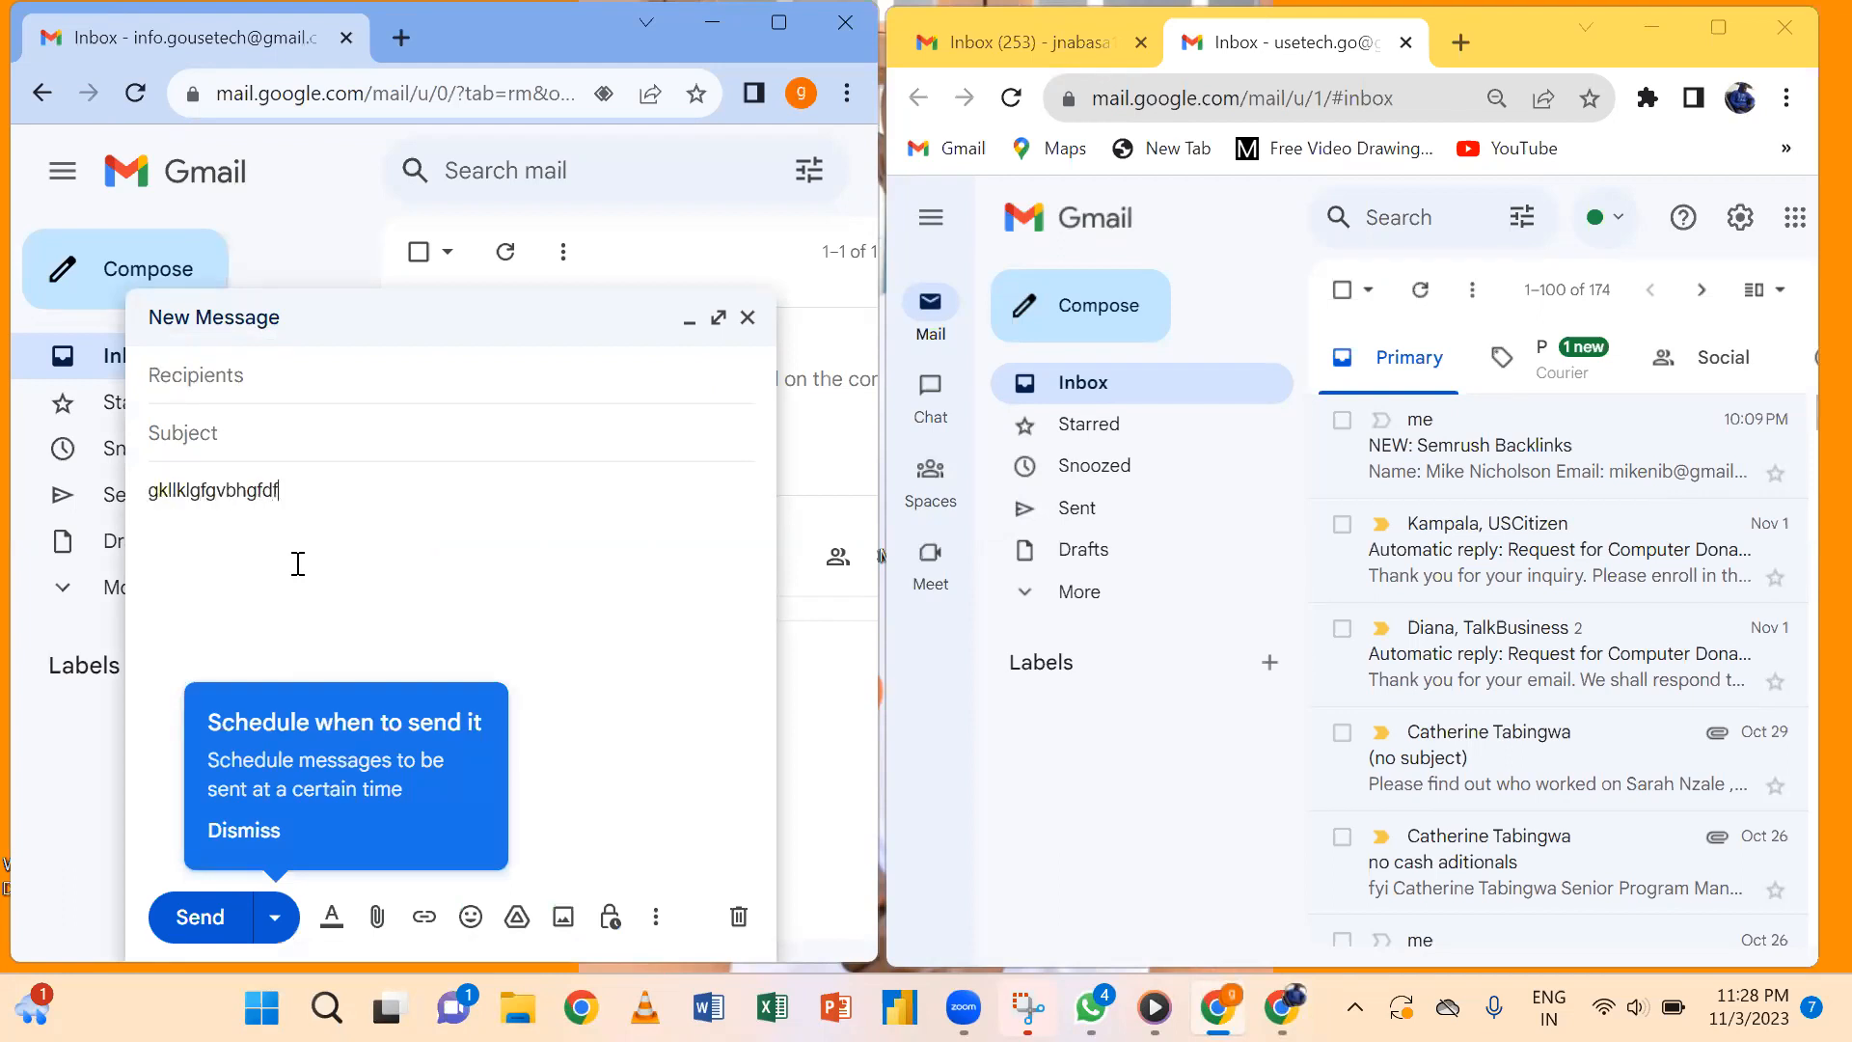
pyautogui.press('BackSpace')
pyautogui.press('BackSpace')
pyautogui.press('BackSpace')
pyautogui.press('BackSpace')
pyautogui.press('BackSpace')
pyautogui.press('BackSpace')
pyautogui.press('BackSpace')
pyautogui.press('BackSpace')
pyautogui.press('BackSpace')
pyautogui.press('BackSpace')
pyautogui.press('BackSpace')
pyautogui.press('BackSpace')
pyautogui.press('BackSpace')
pyautogui.press('BackSpace')
pyautogui.press('BackSpace')
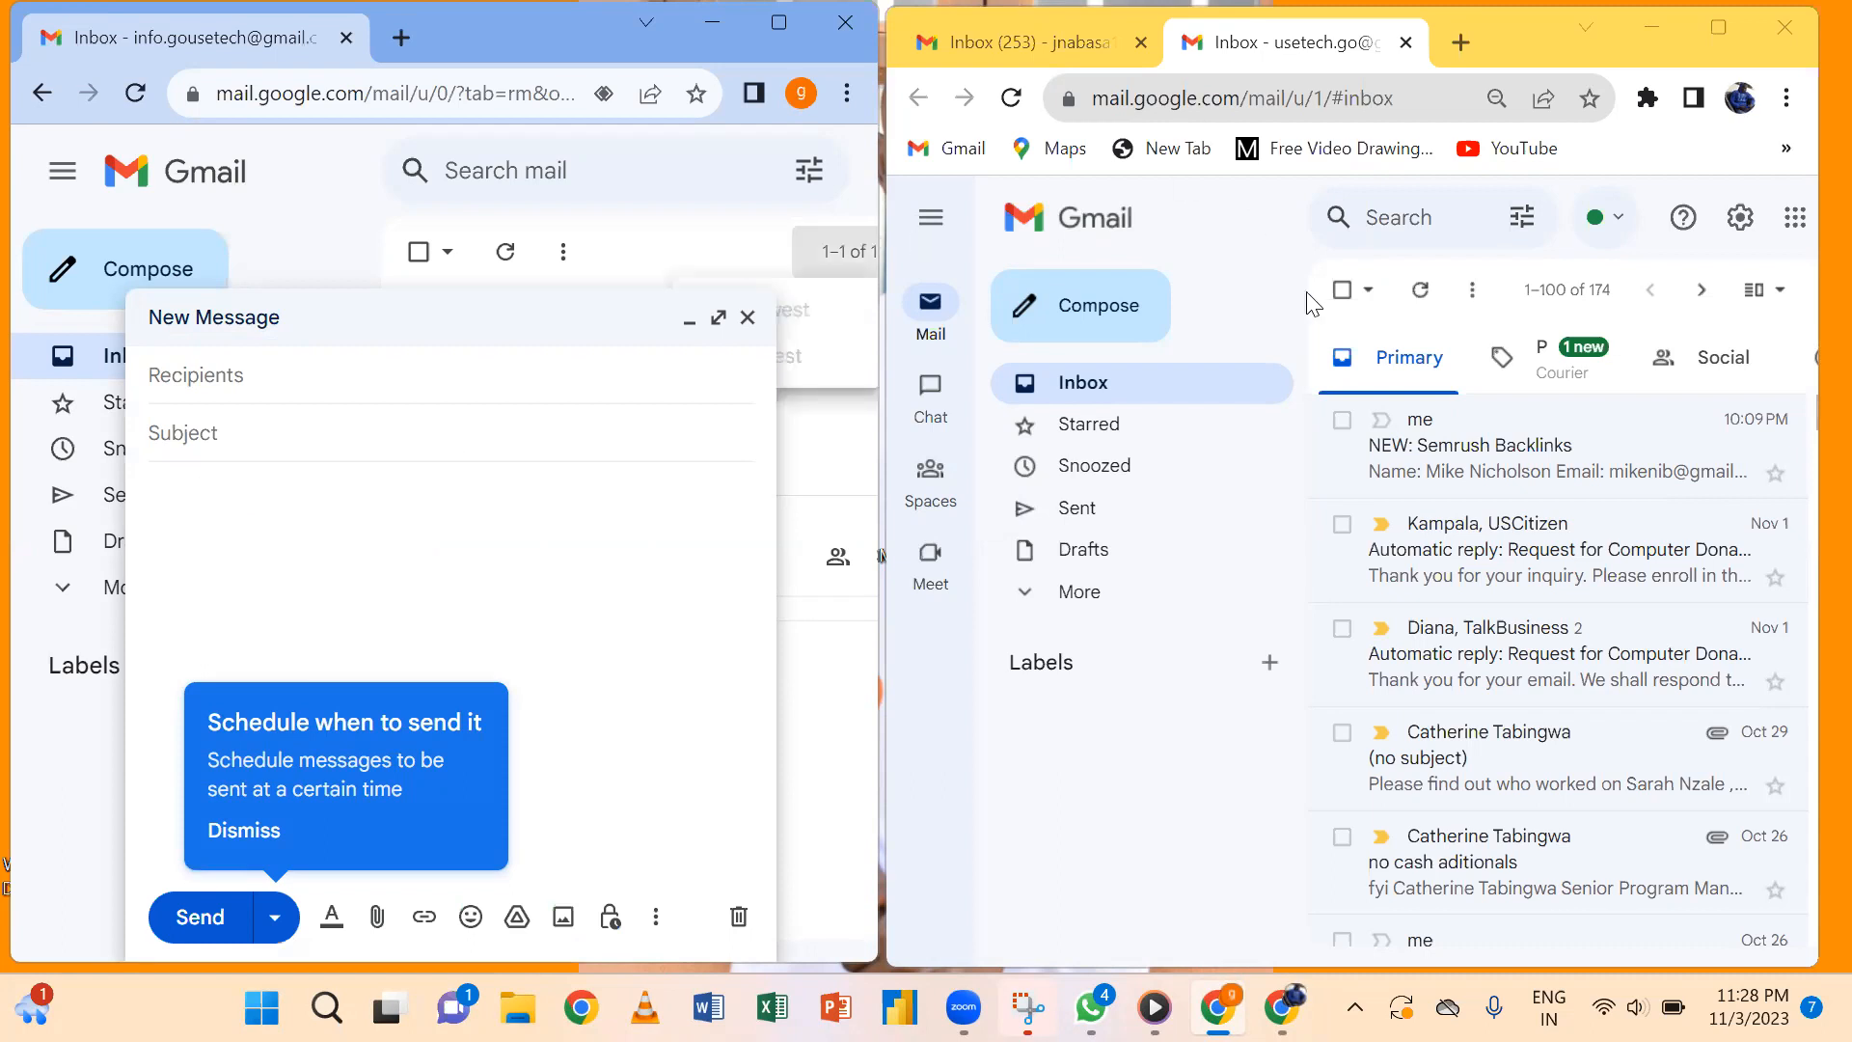
# Compose in the other account and inspect its signature's address, meeting, disclaimer and image formatting.
pyautogui.click(1114, 336)
pyautogui.click(1114, 335)
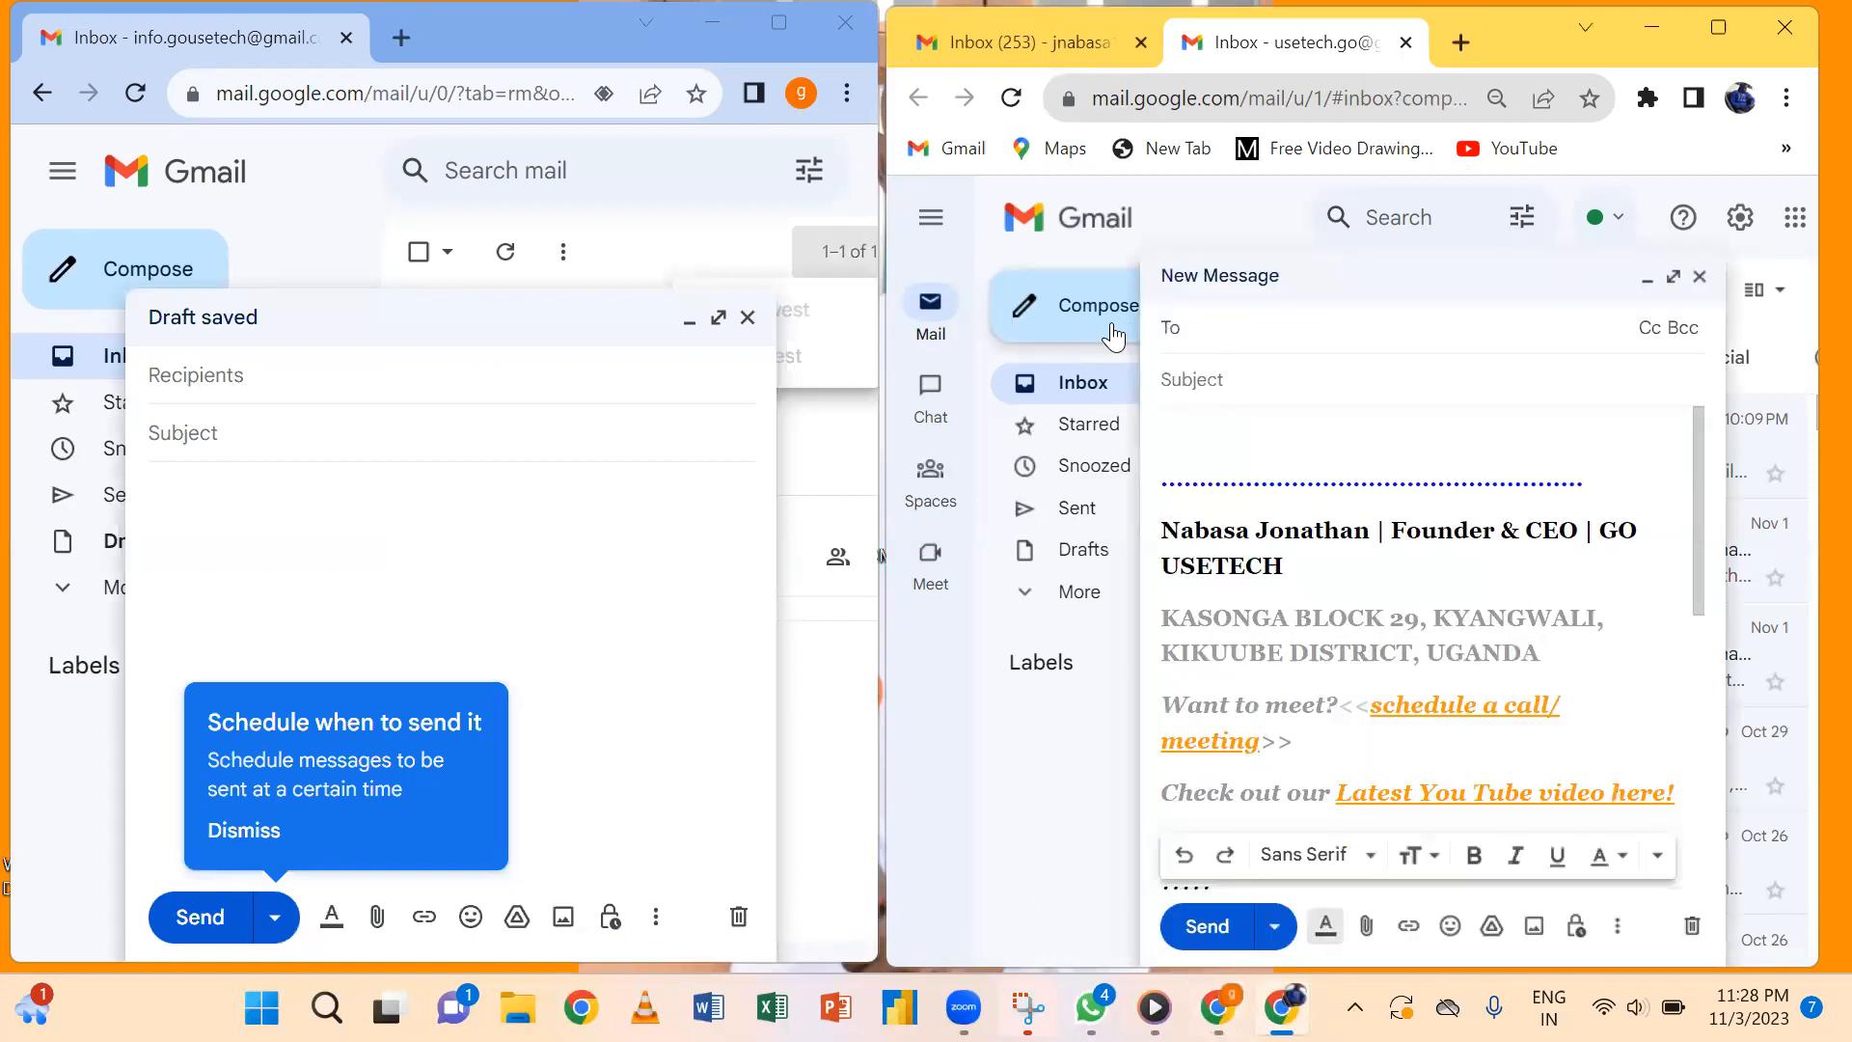
pyautogui.click(1323, 596)
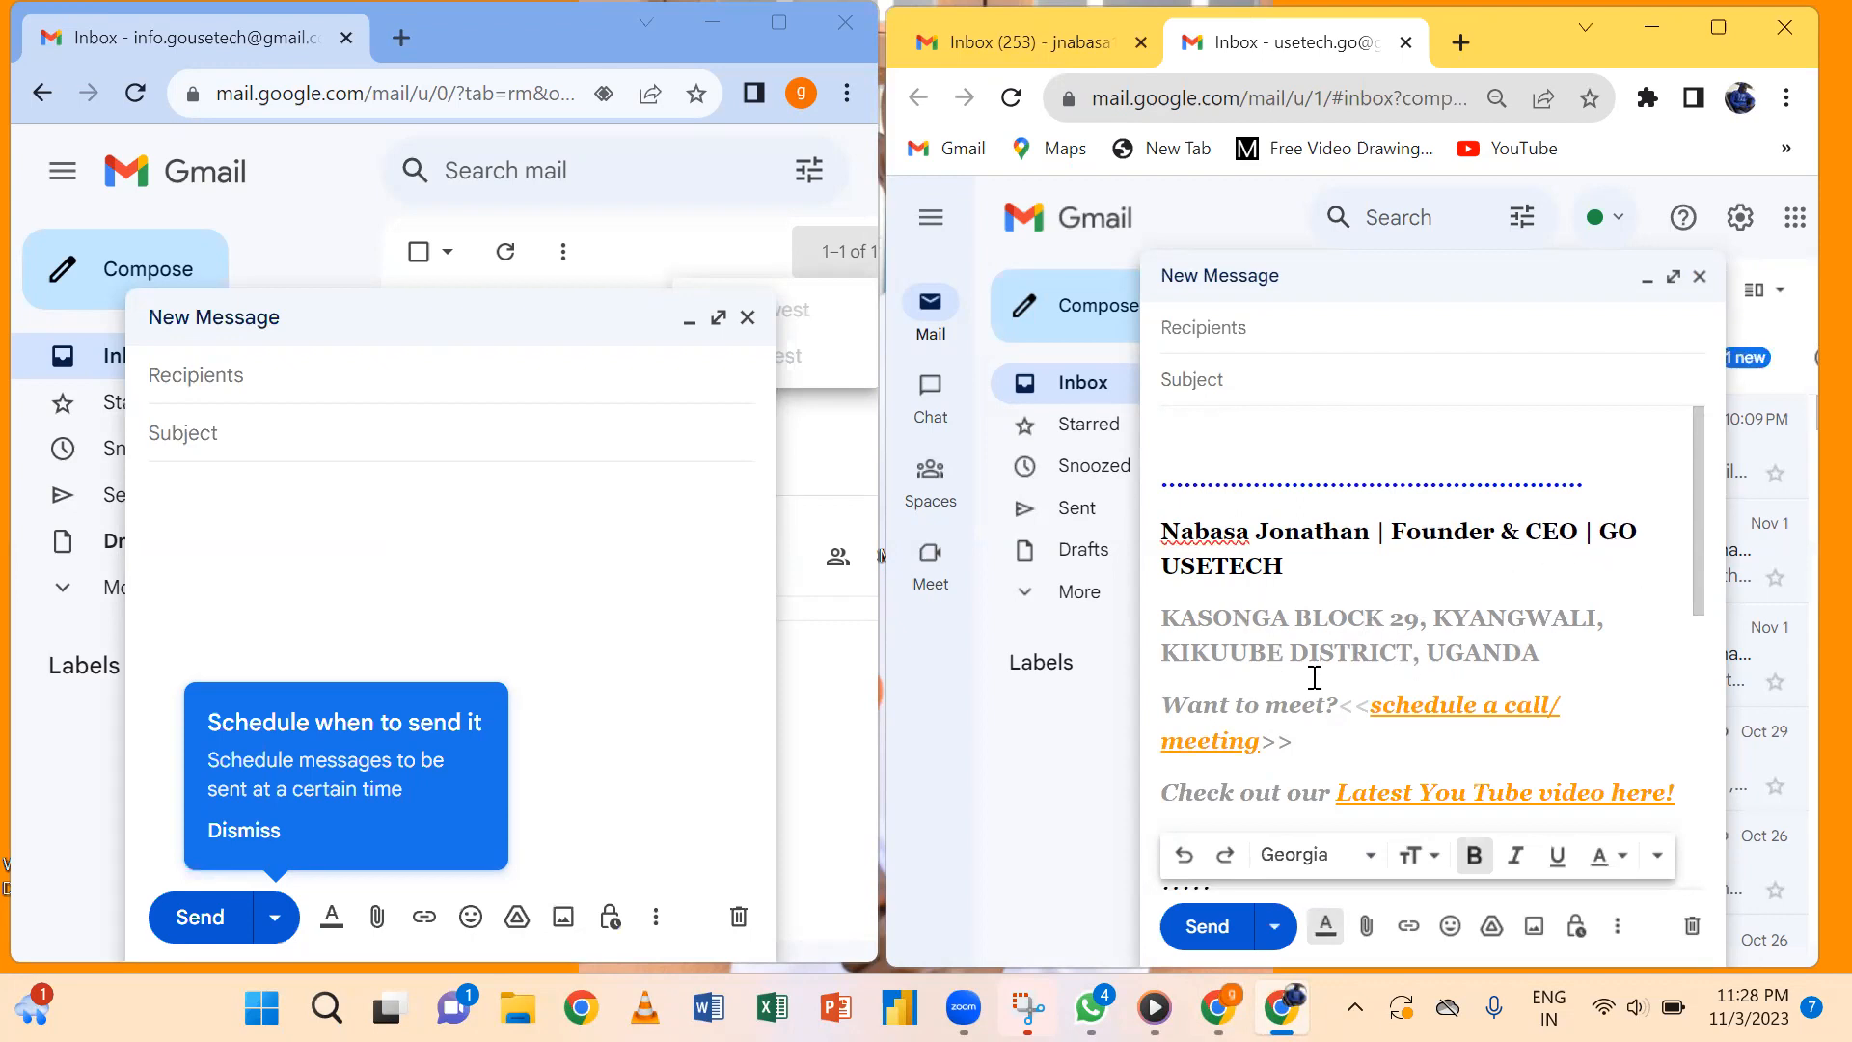
pyautogui.click(1432, 726)
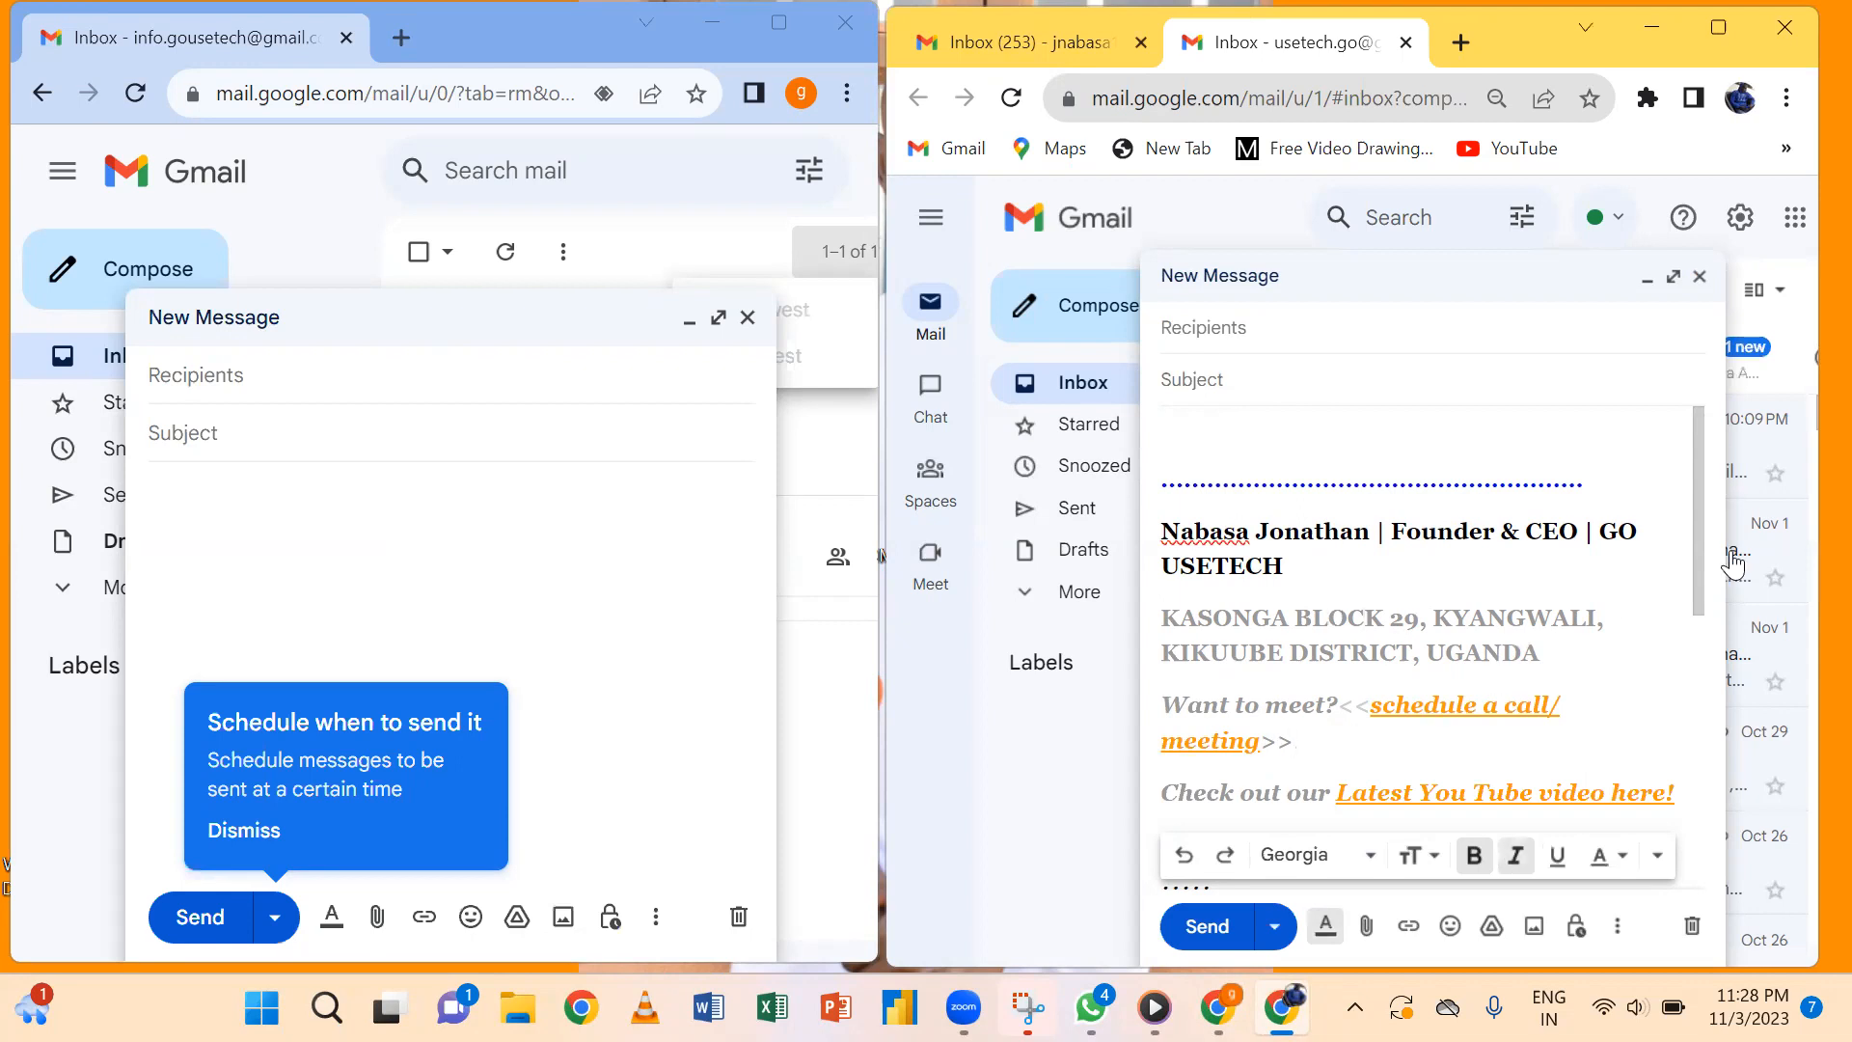
pyautogui.moveTo(1695, 560); pyautogui.dragTo(1678, 730)
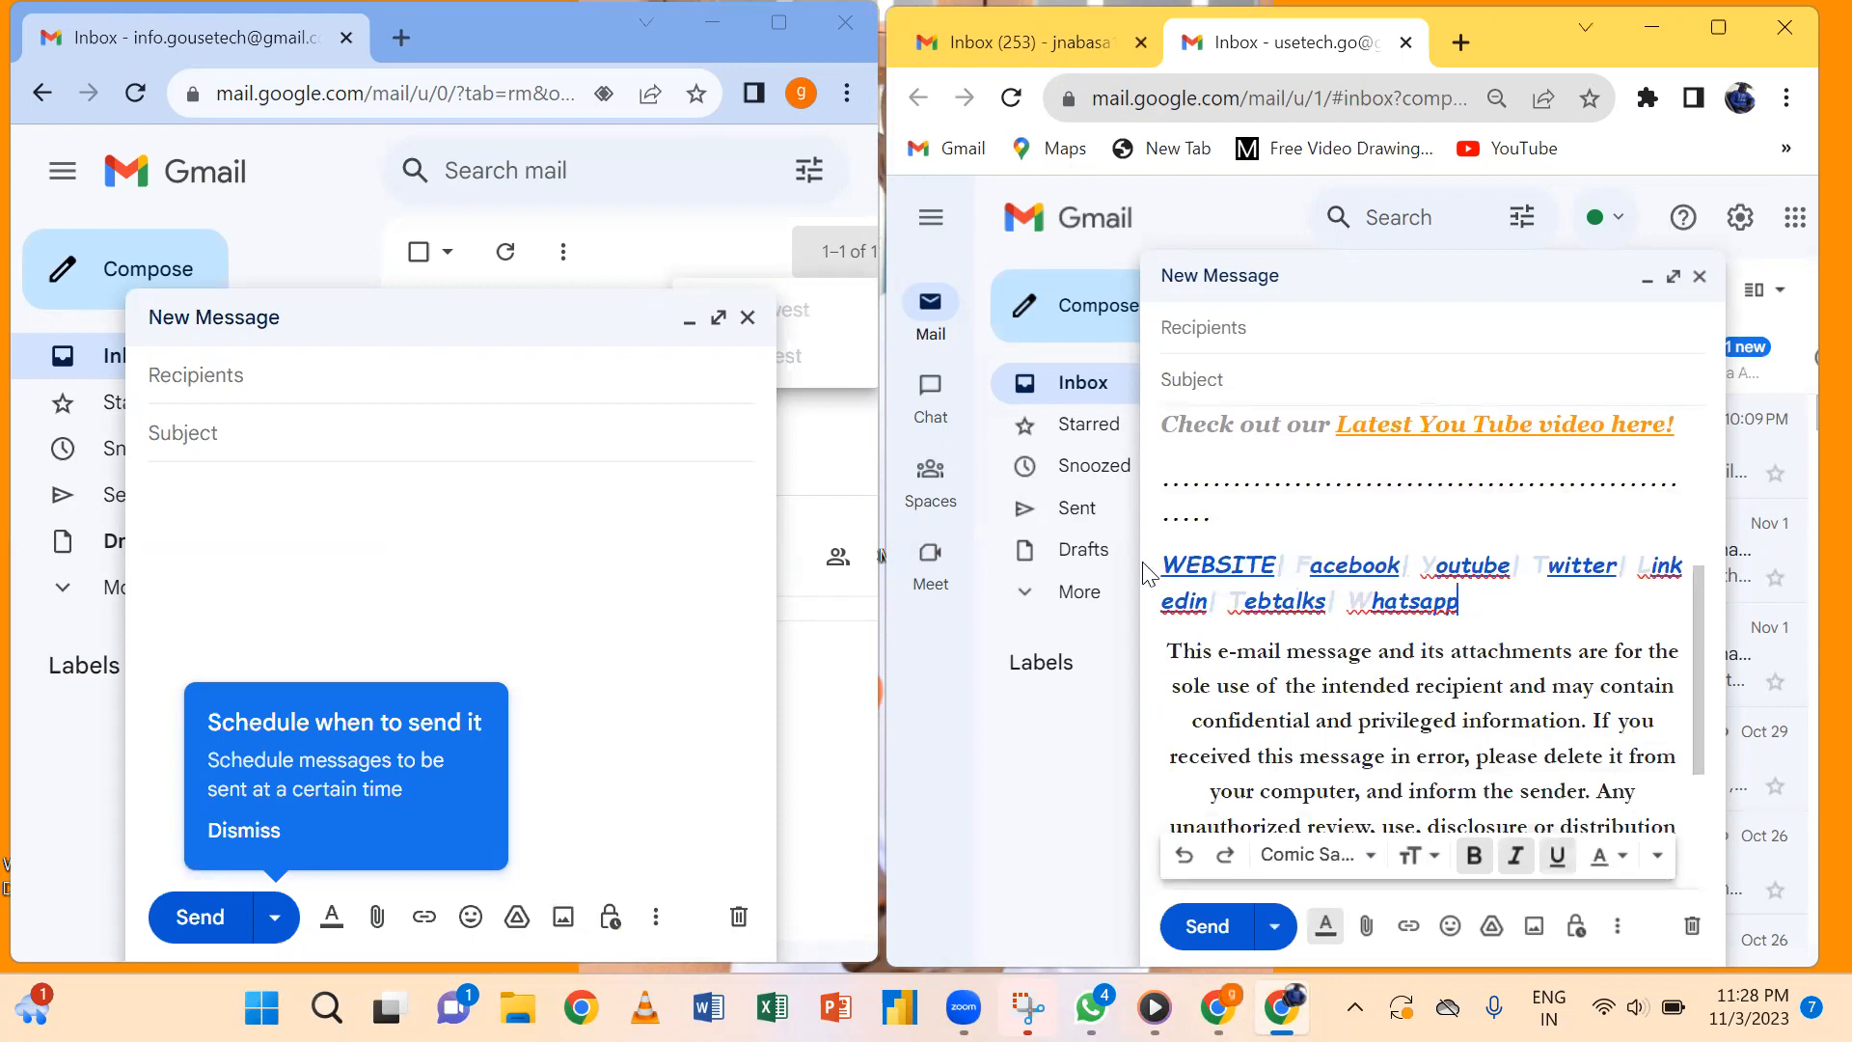
pyautogui.click(1440, 789)
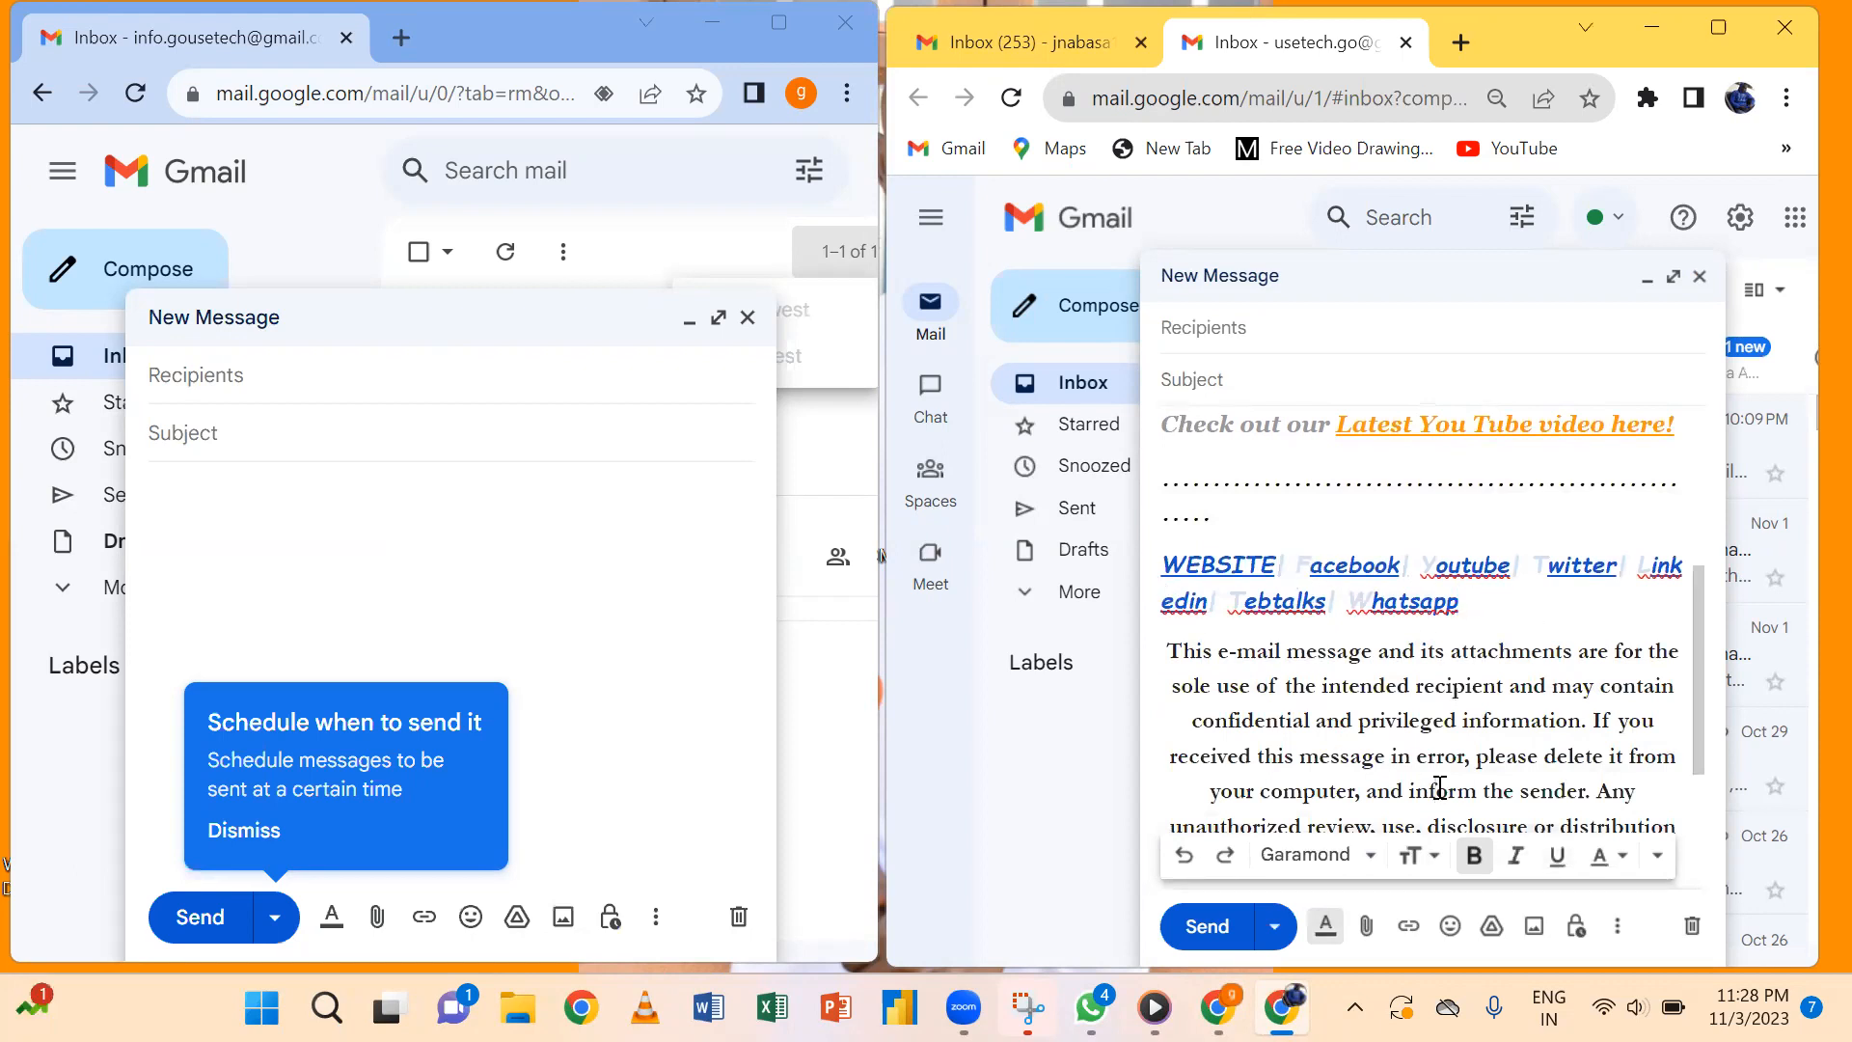
pyautogui.moveTo(1182, 649); pyautogui.dragTo(1424, 743)
pyautogui.moveTo(1689, 667); pyautogui.dragTo(1692, 810)
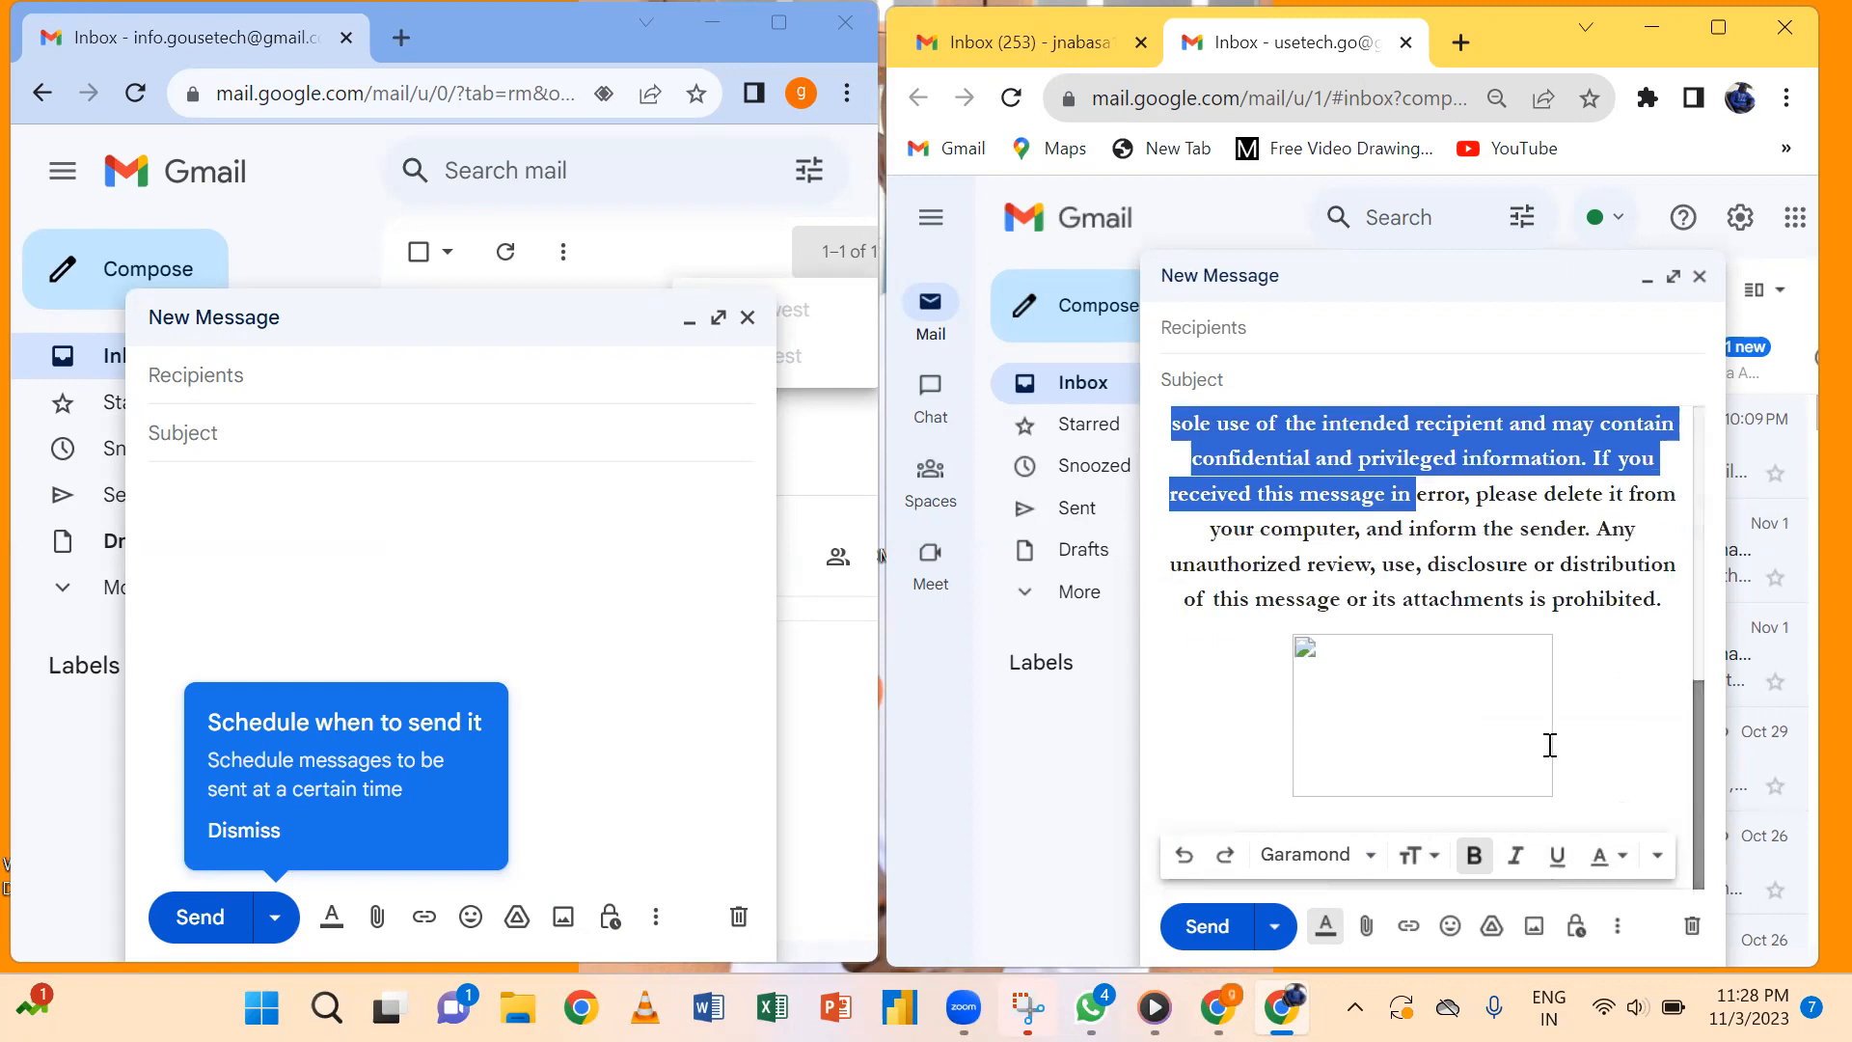
pyautogui.click(1455, 709)
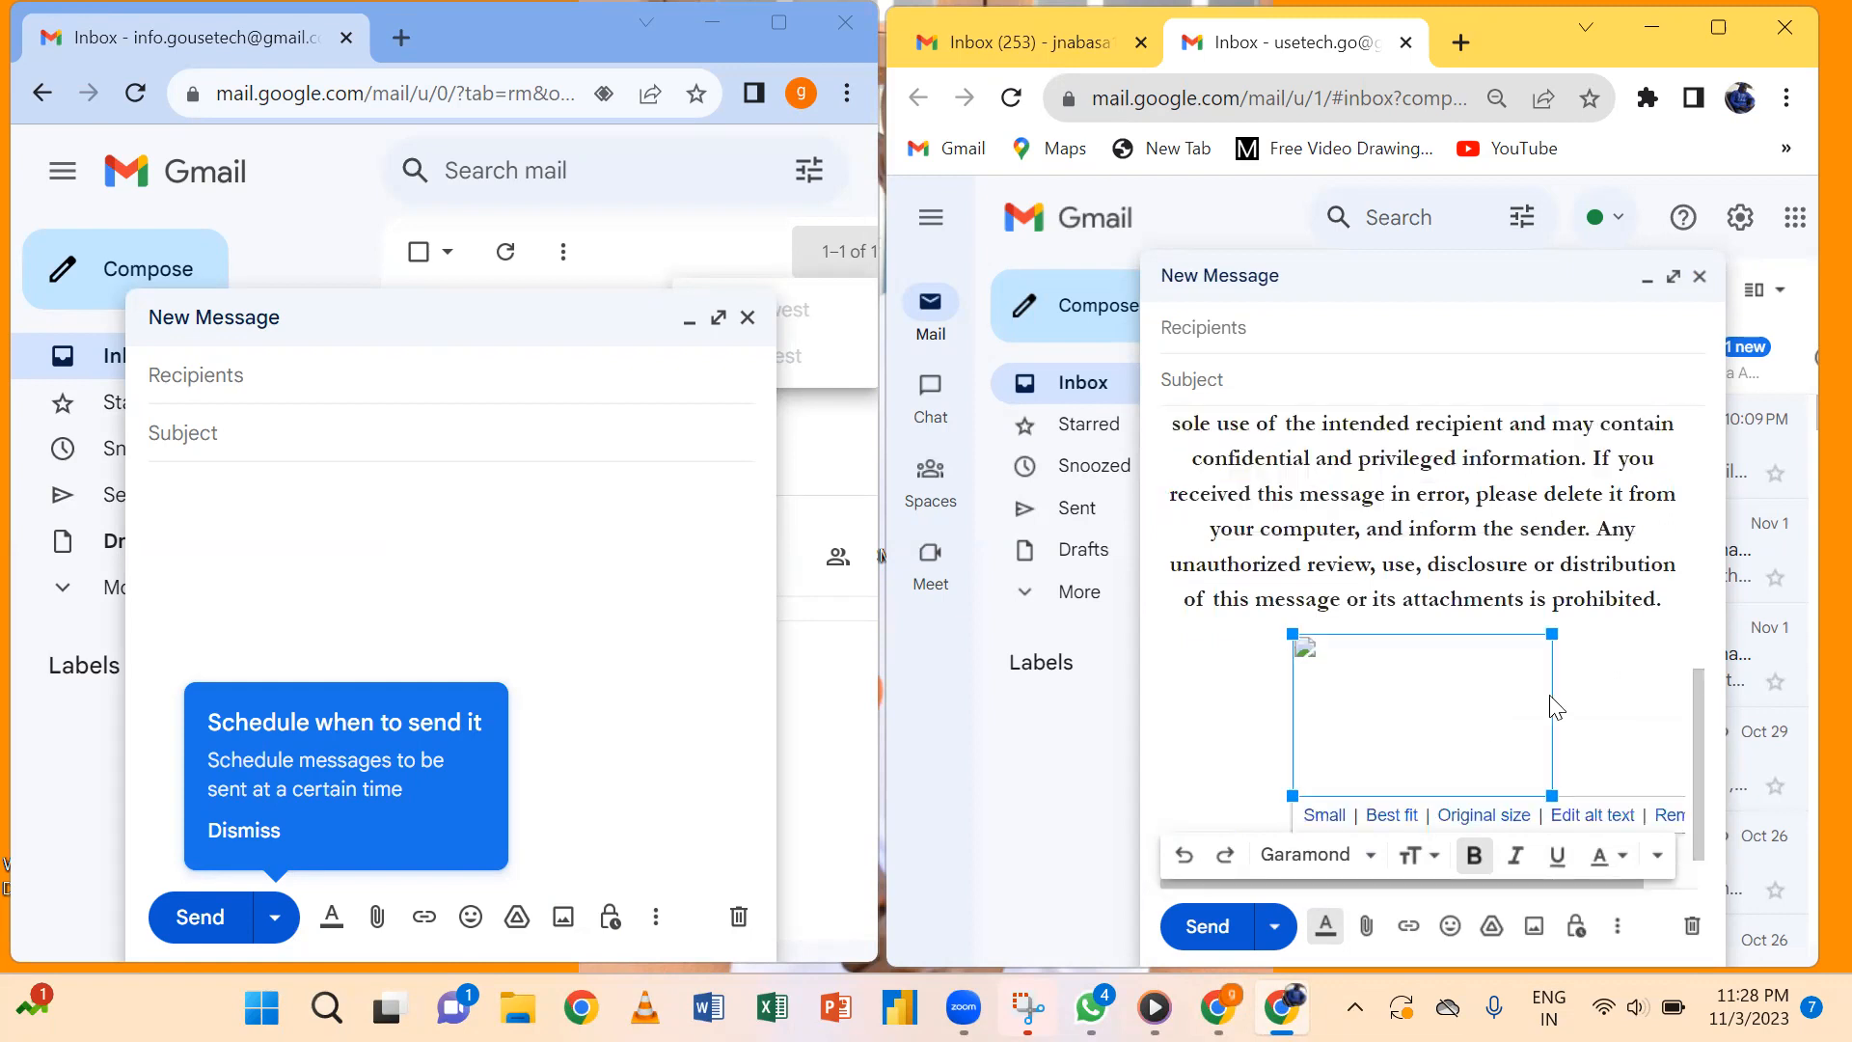
pyautogui.moveTo(1700, 760); pyautogui.dragTo(1761, 398)
# Return to the new account's window, check the location line font, and maximize it.
pyautogui.click(299, 470)
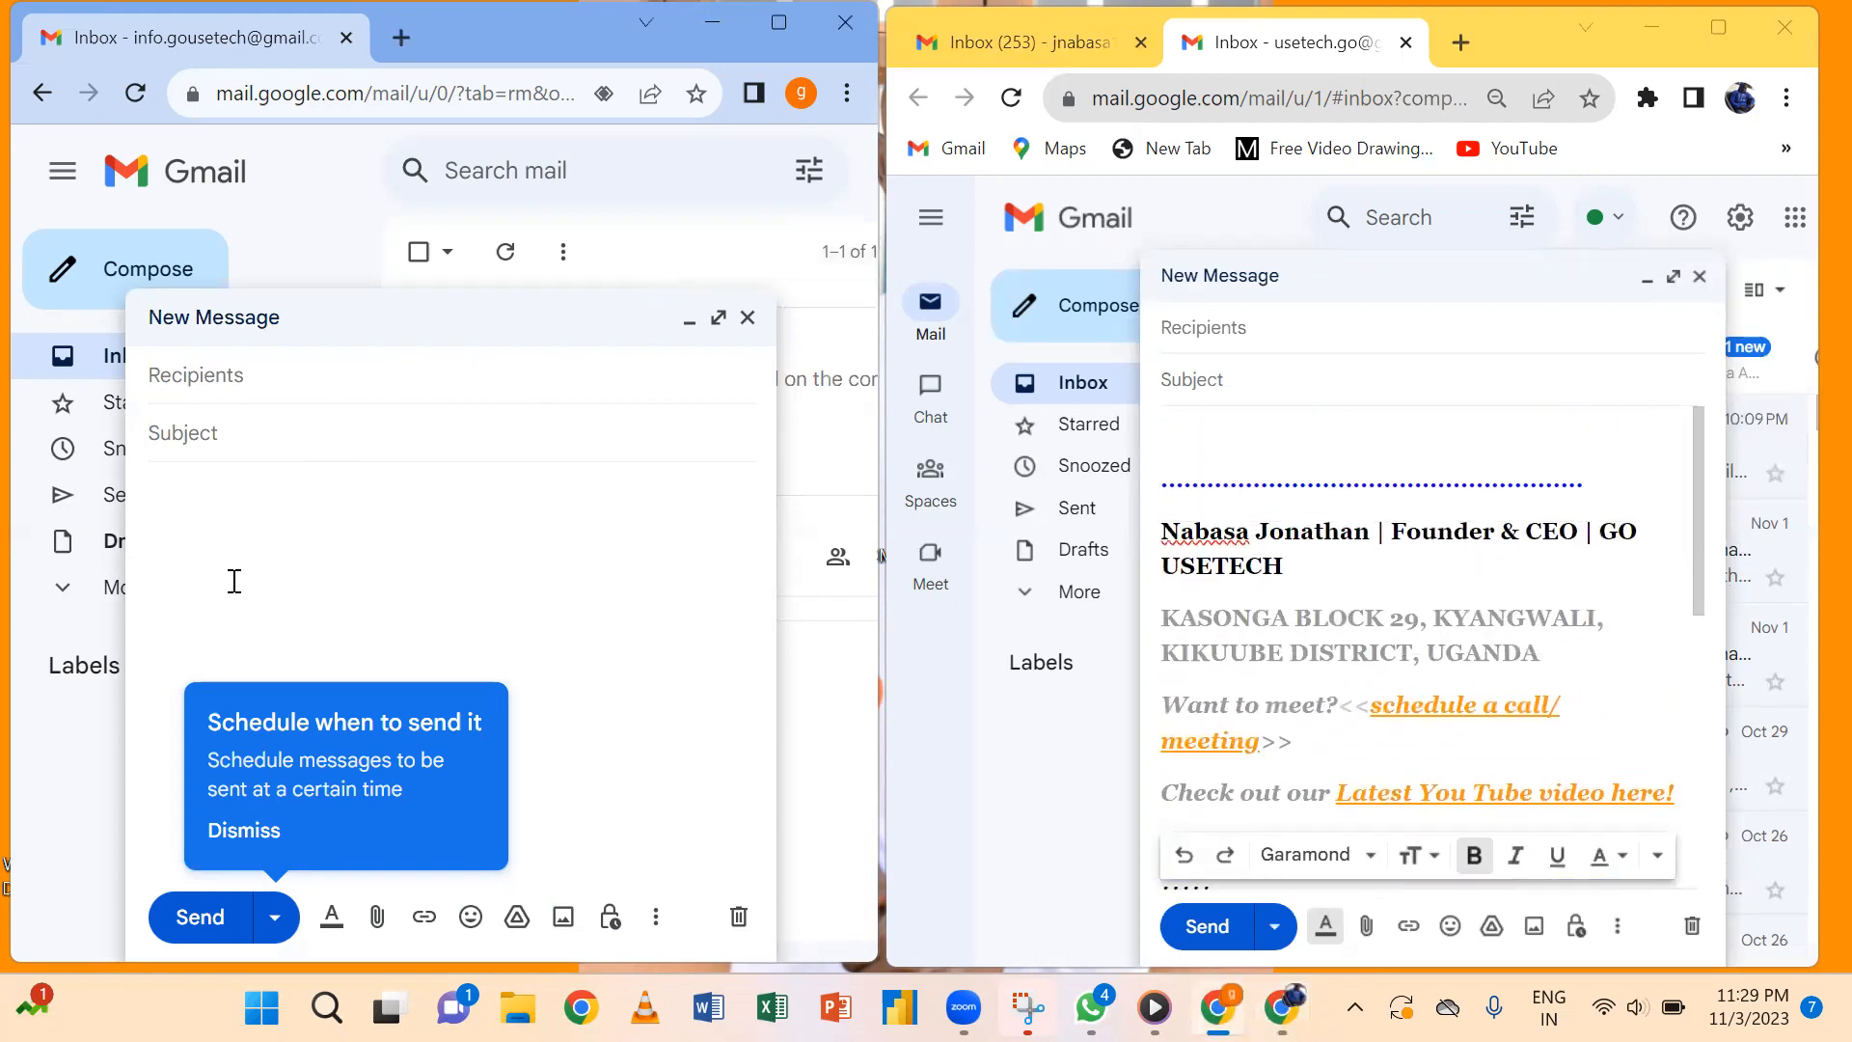
pyautogui.click(1347, 649)
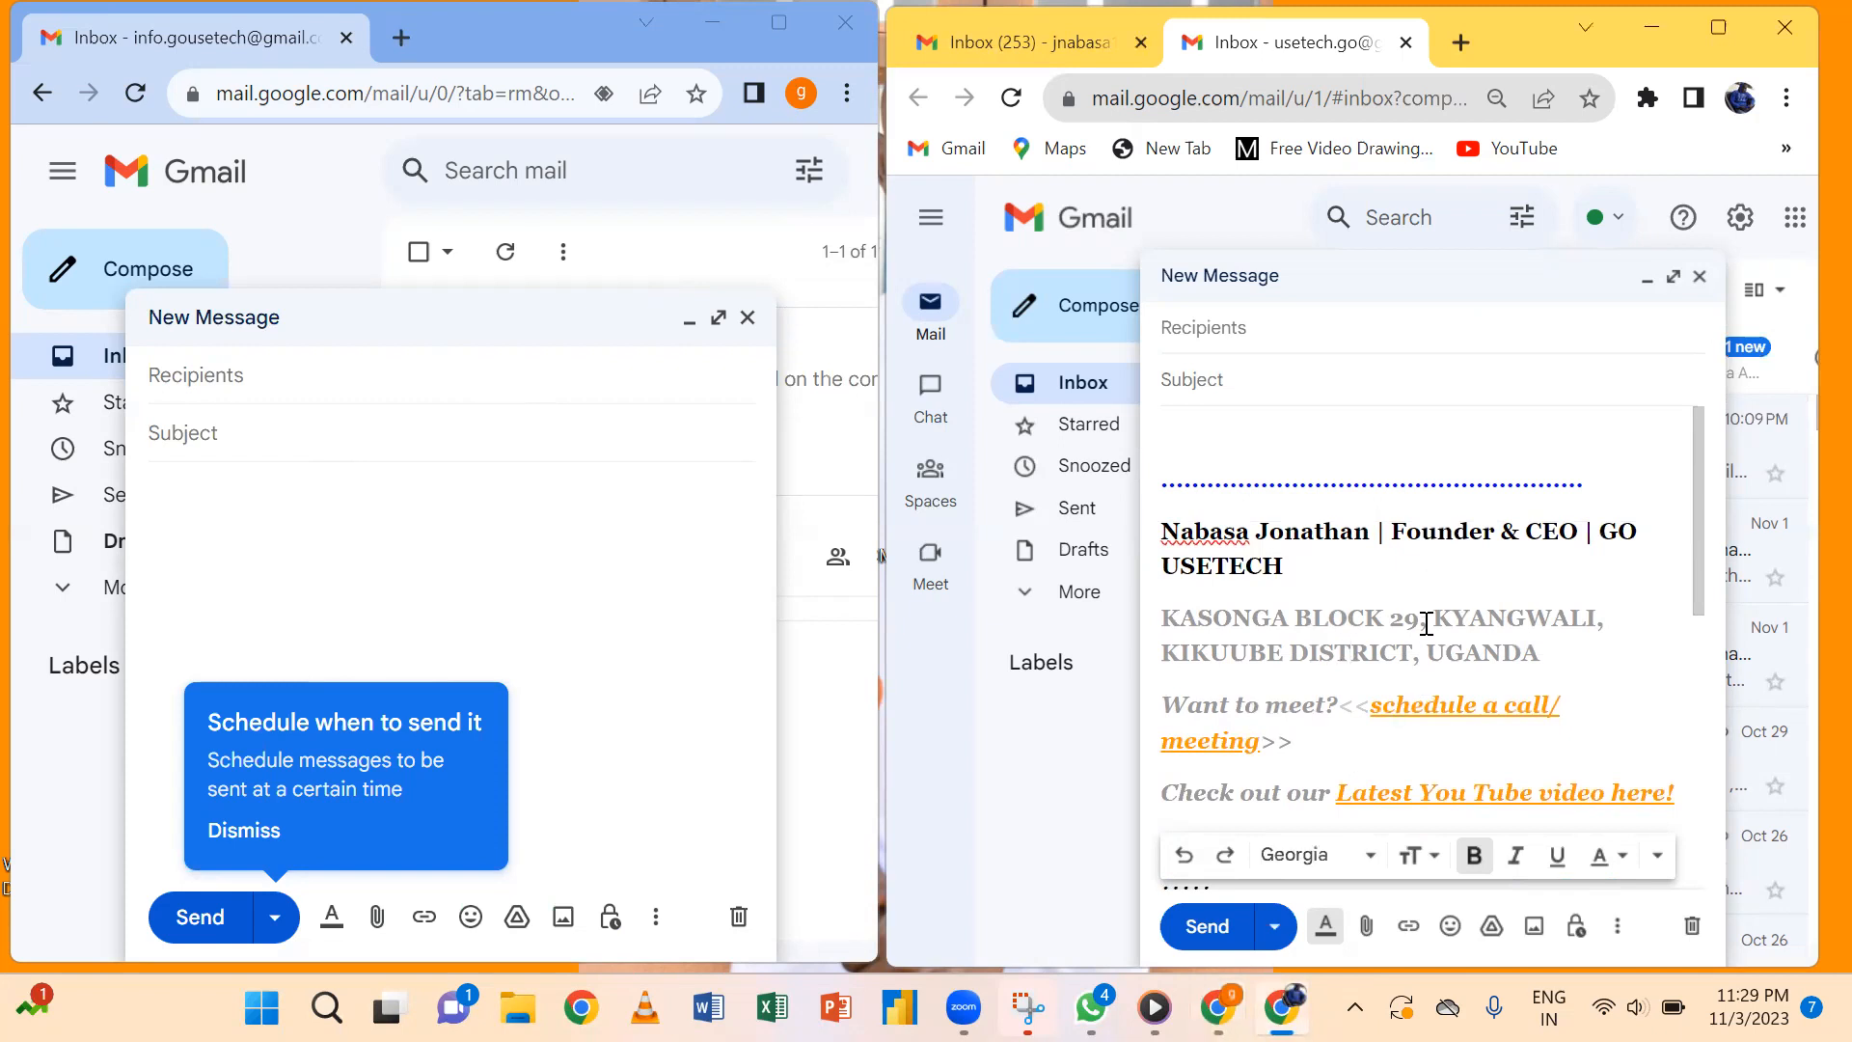
pyautogui.click(778, 21)
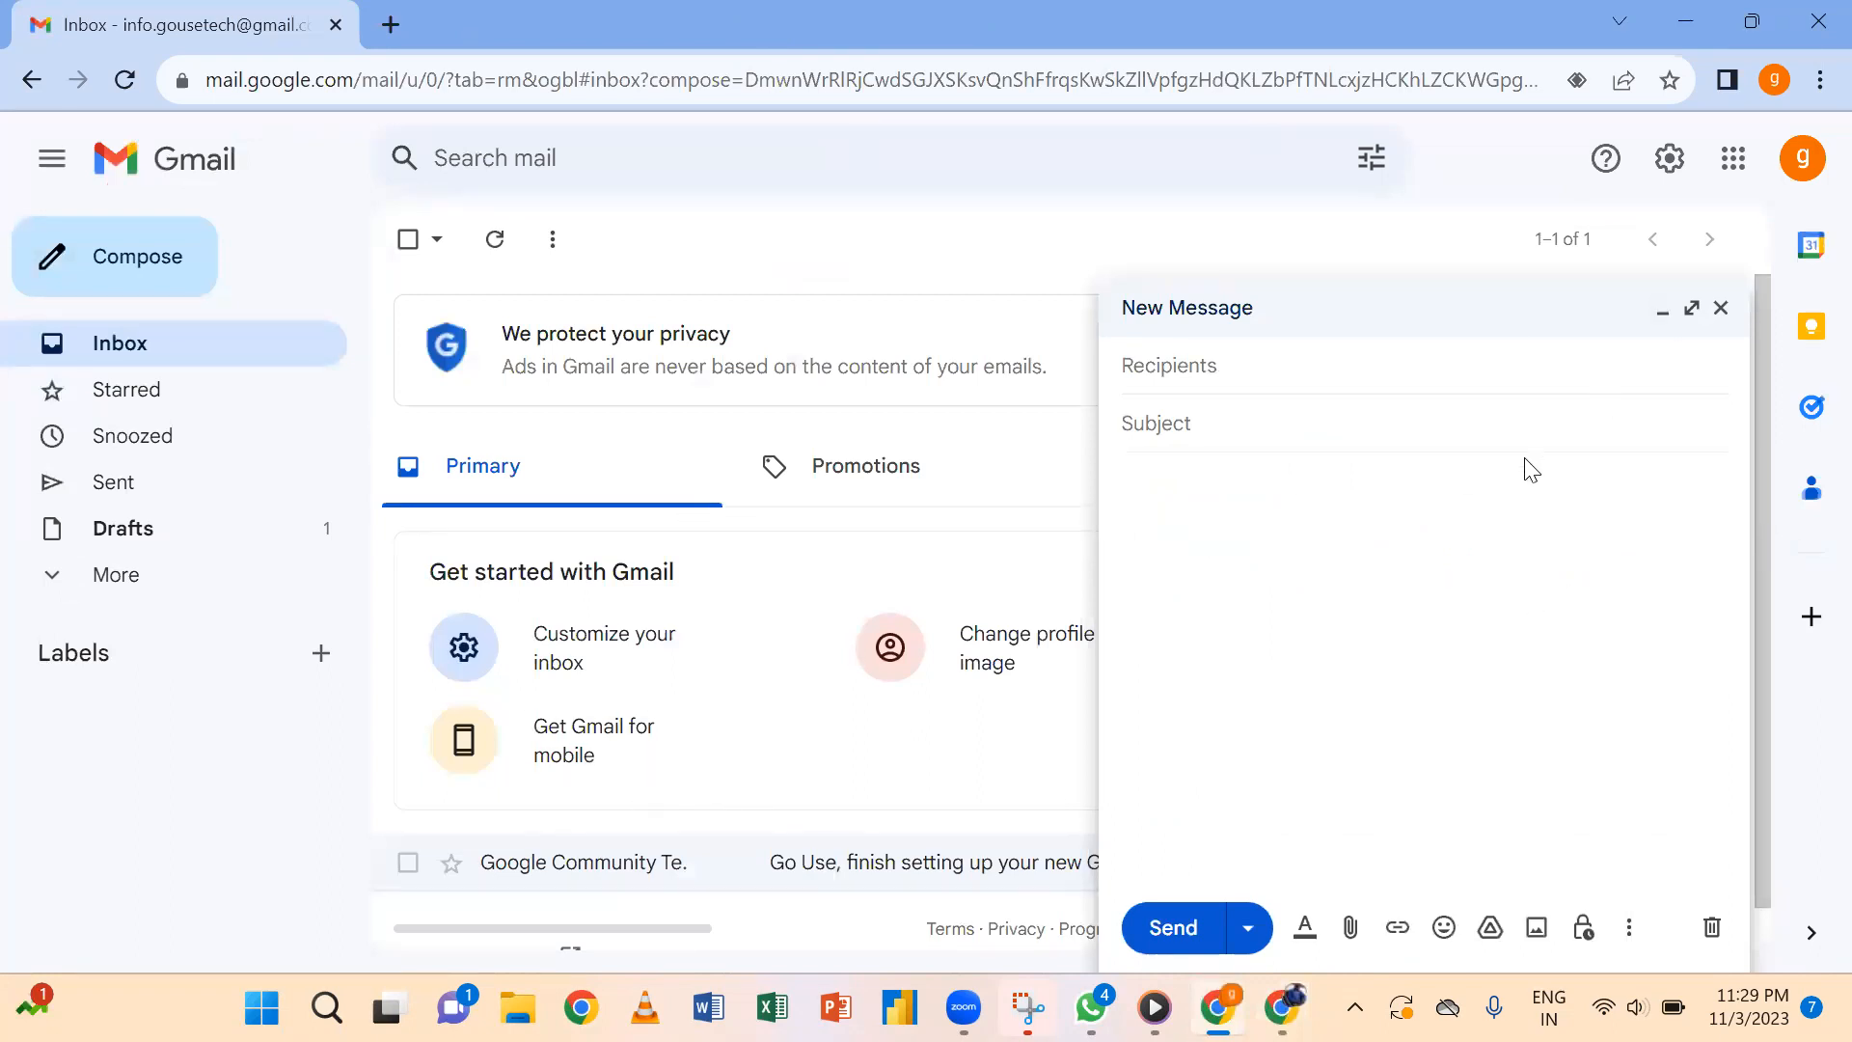
# Zoom the page in twice, close the blank message, and go to all settings via quick settings.
pyautogui.hotkey('ctrl', '+')
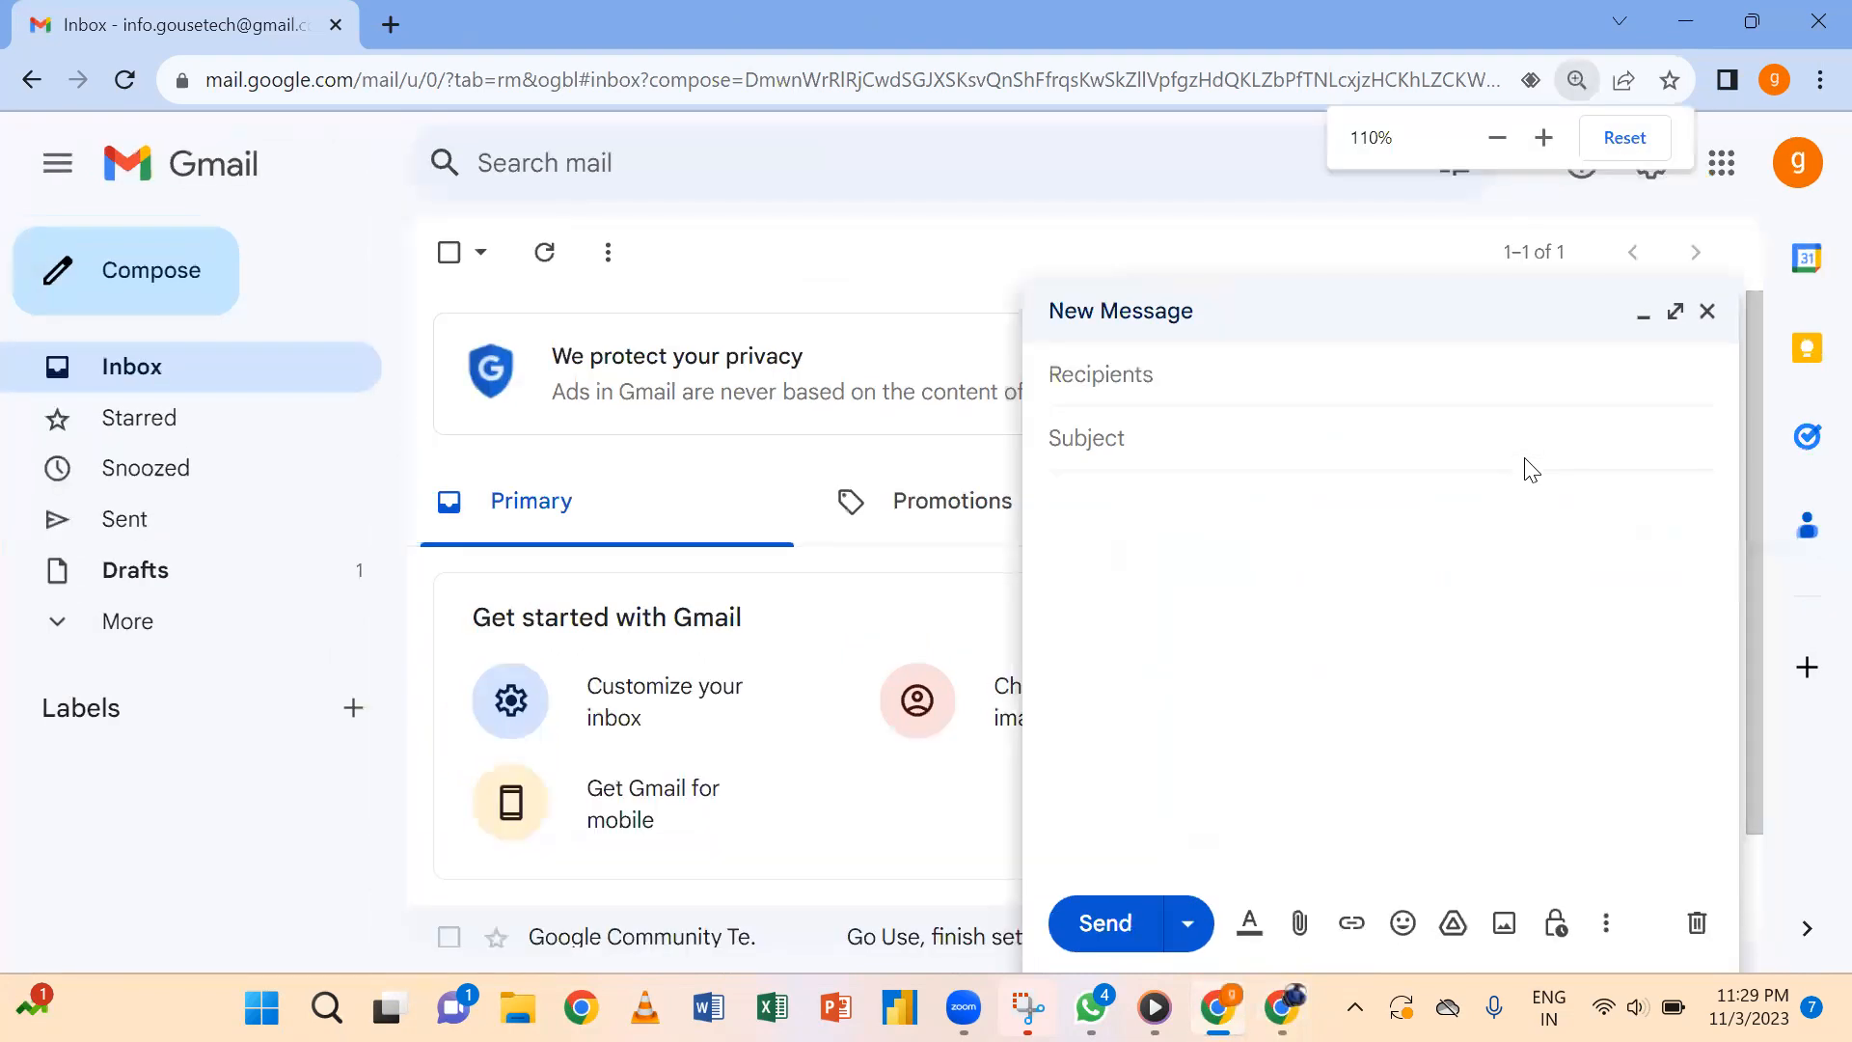
pyautogui.hotkey('ctrl', '+')
pyautogui.hotkey('ctrl', '+')
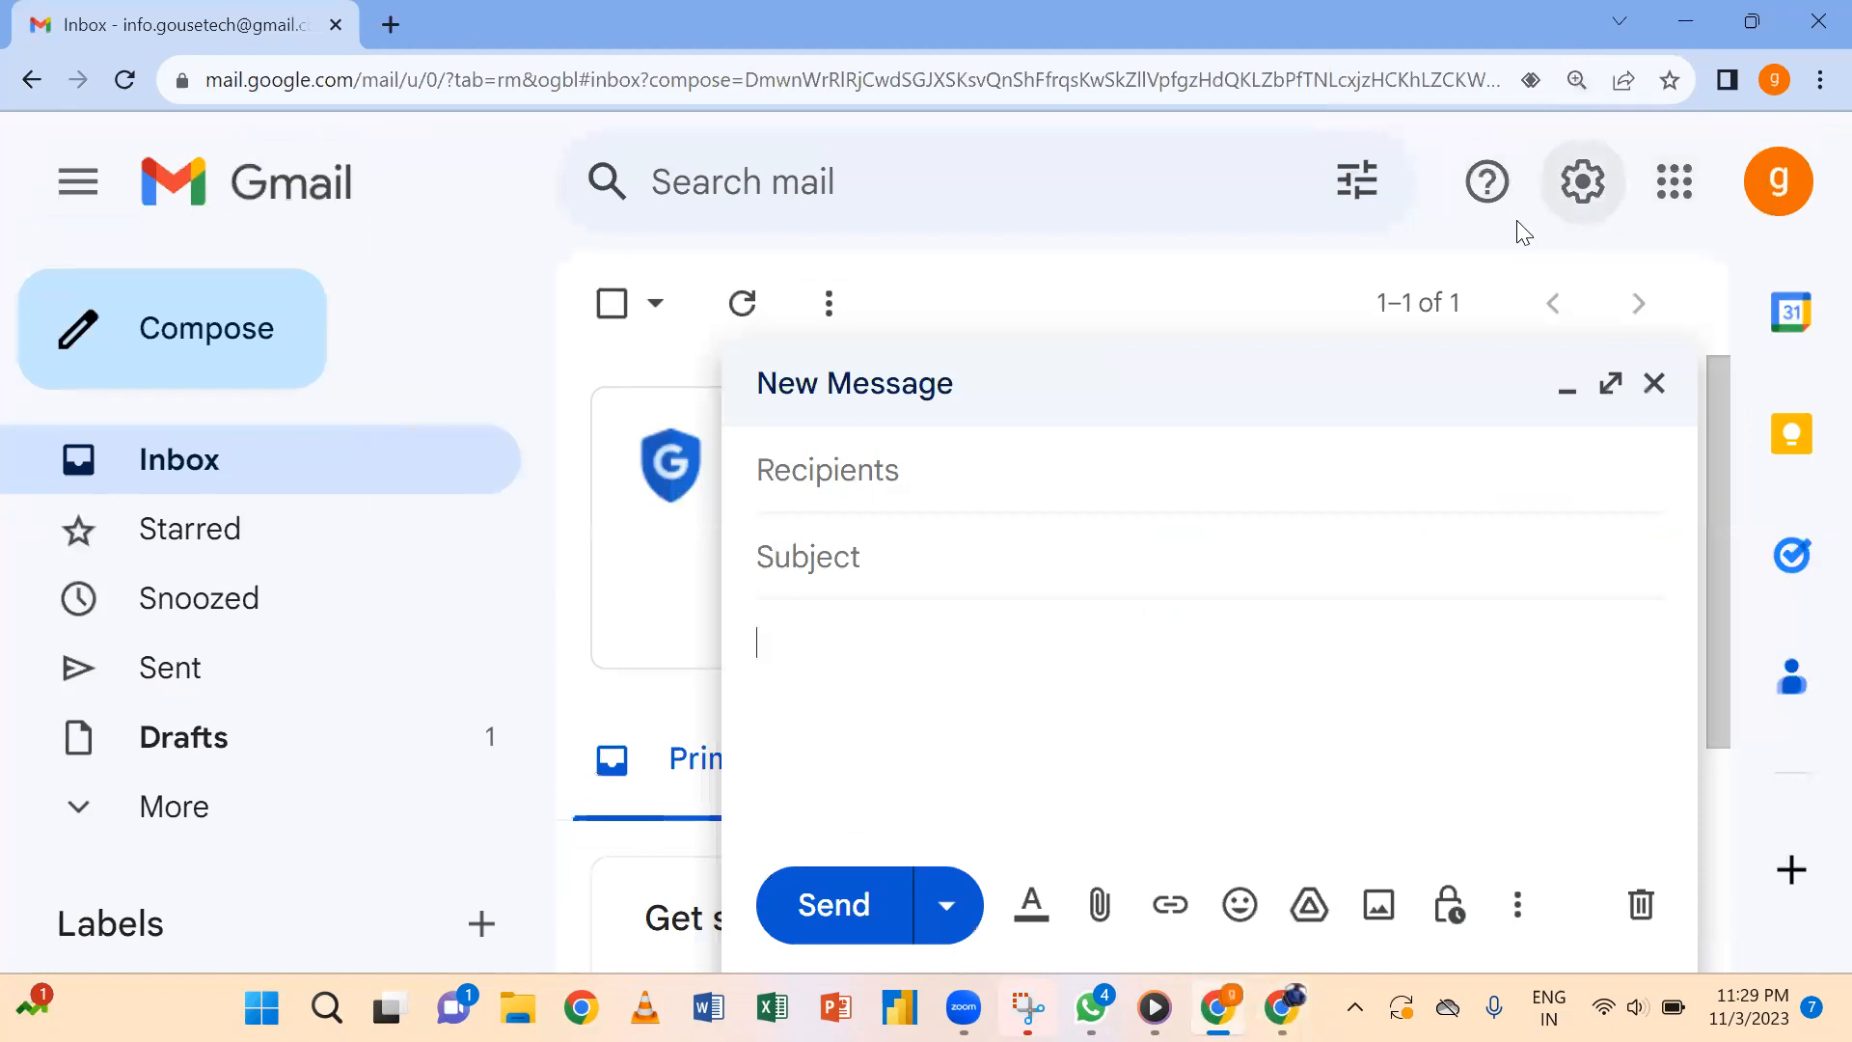
pyautogui.click(1597, 199)
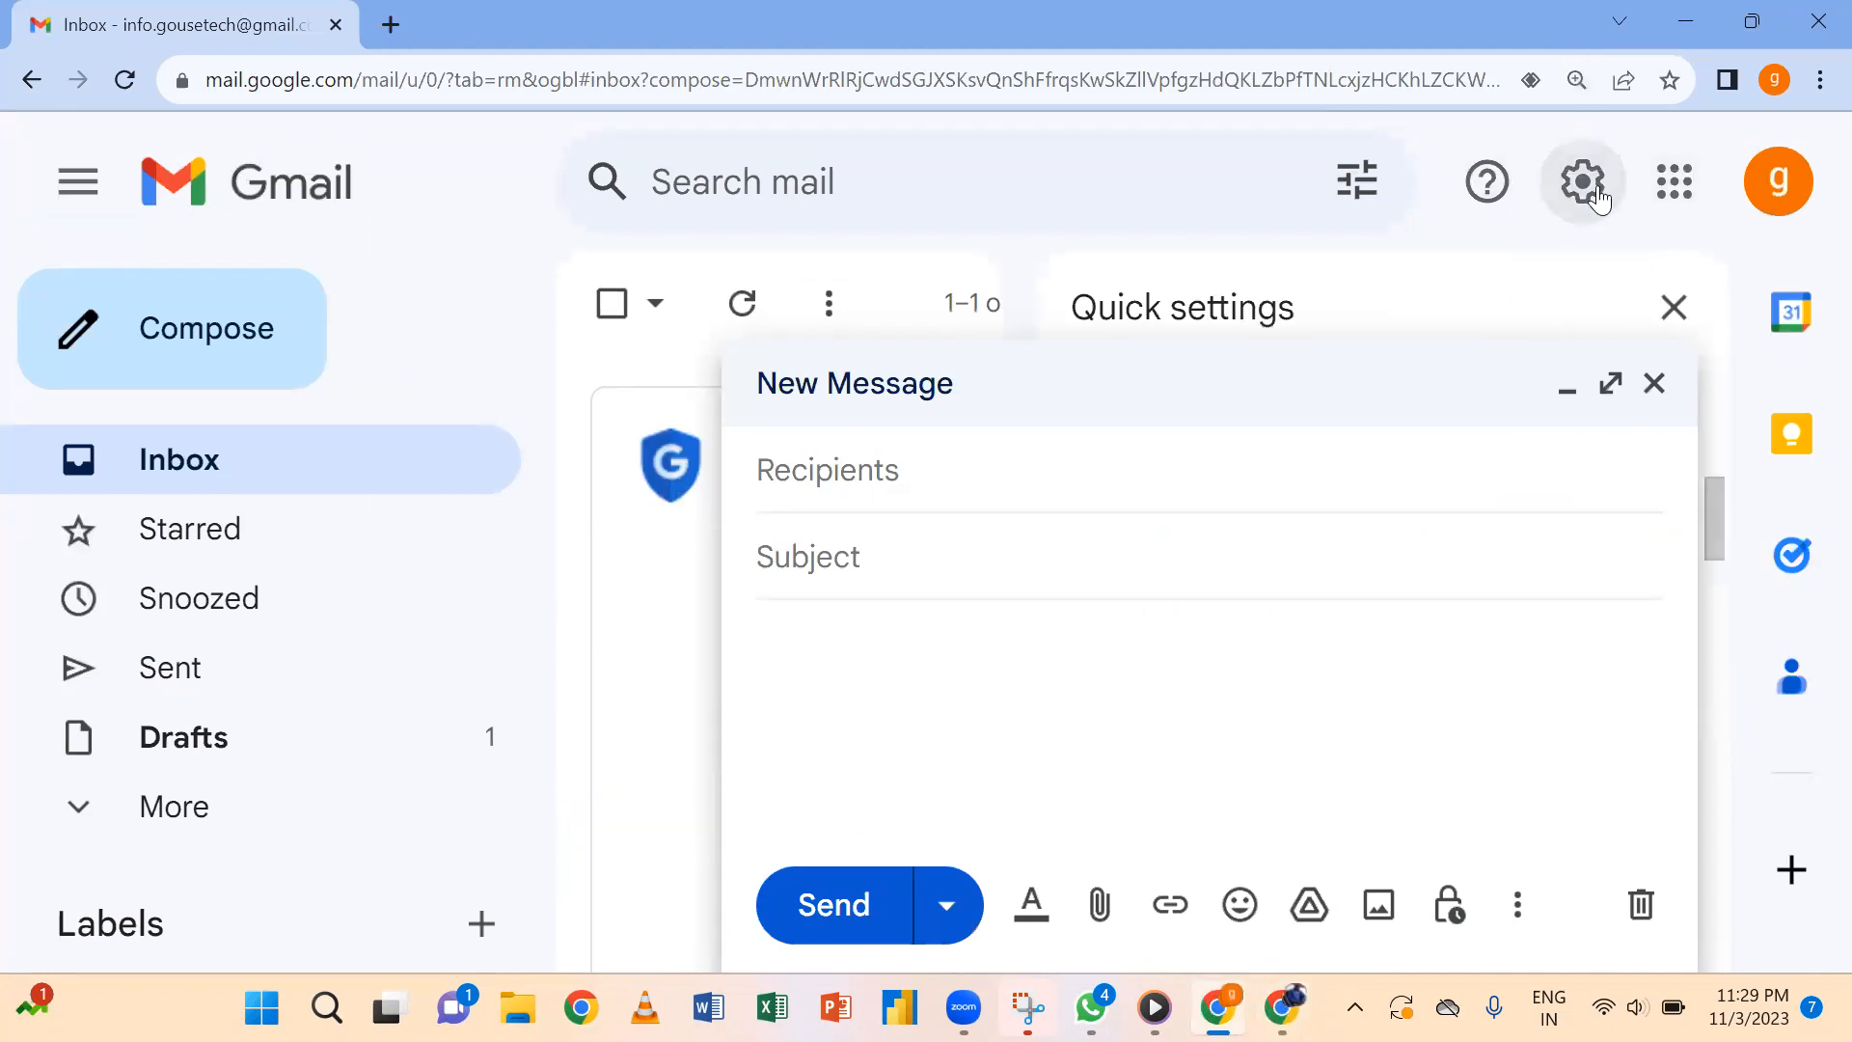
pyautogui.click(1653, 386)
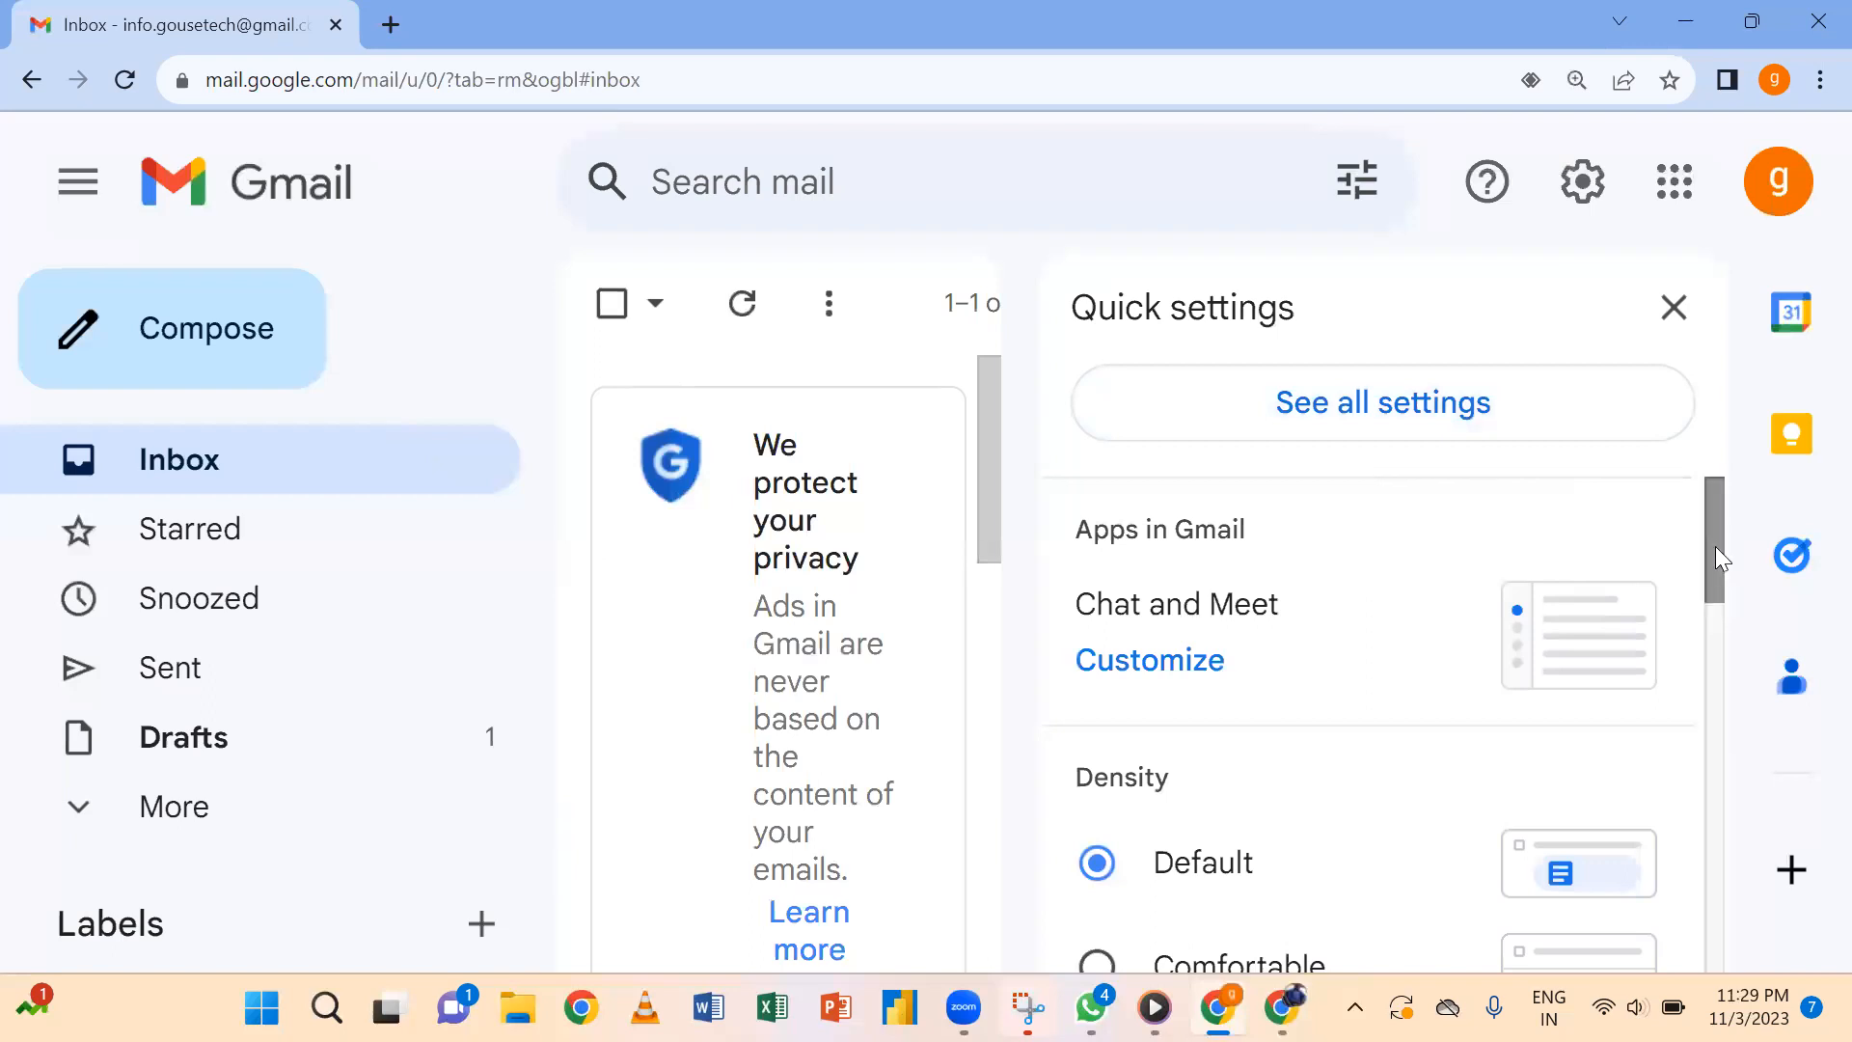
pyautogui.moveTo(1717, 546); pyautogui.dragTo(1655, 466)
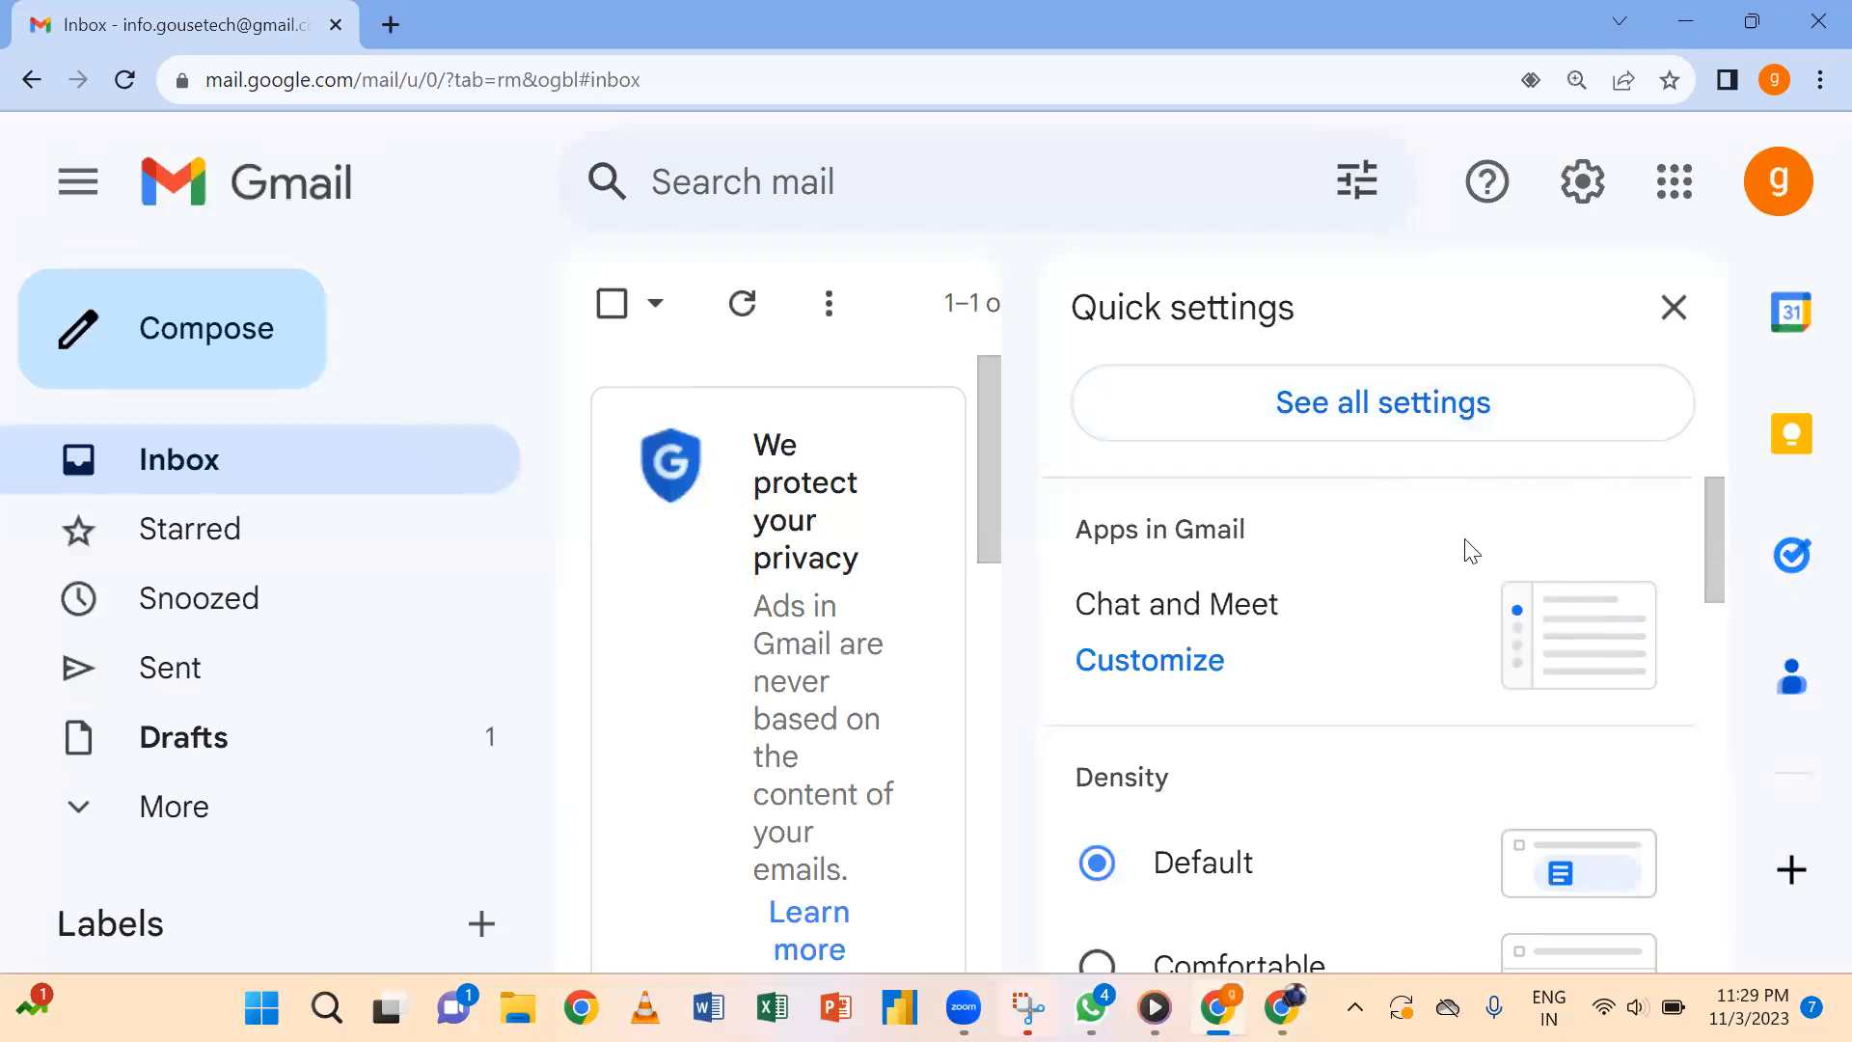
pyautogui.click(1450, 415)
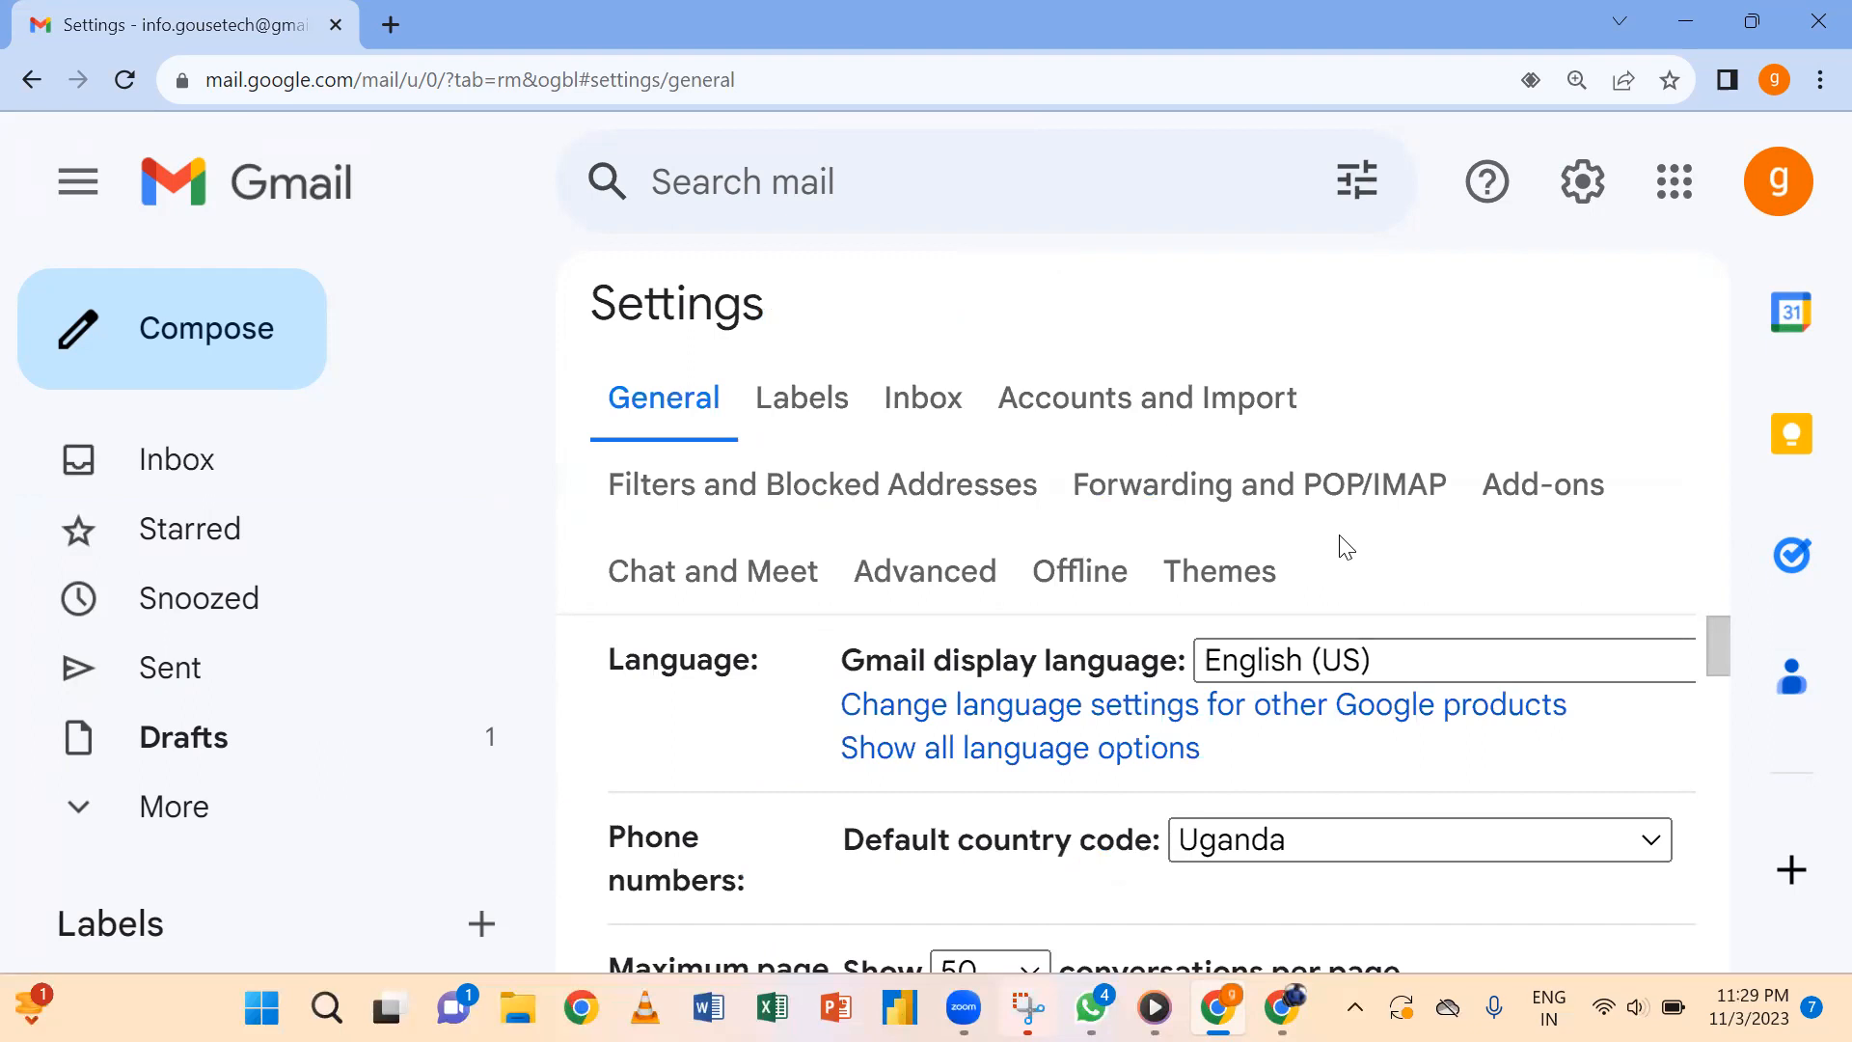
# Zoom out, scroll down to the empty Signature section, and start a new signature.
pyautogui.hotkey('ctrl', '-')
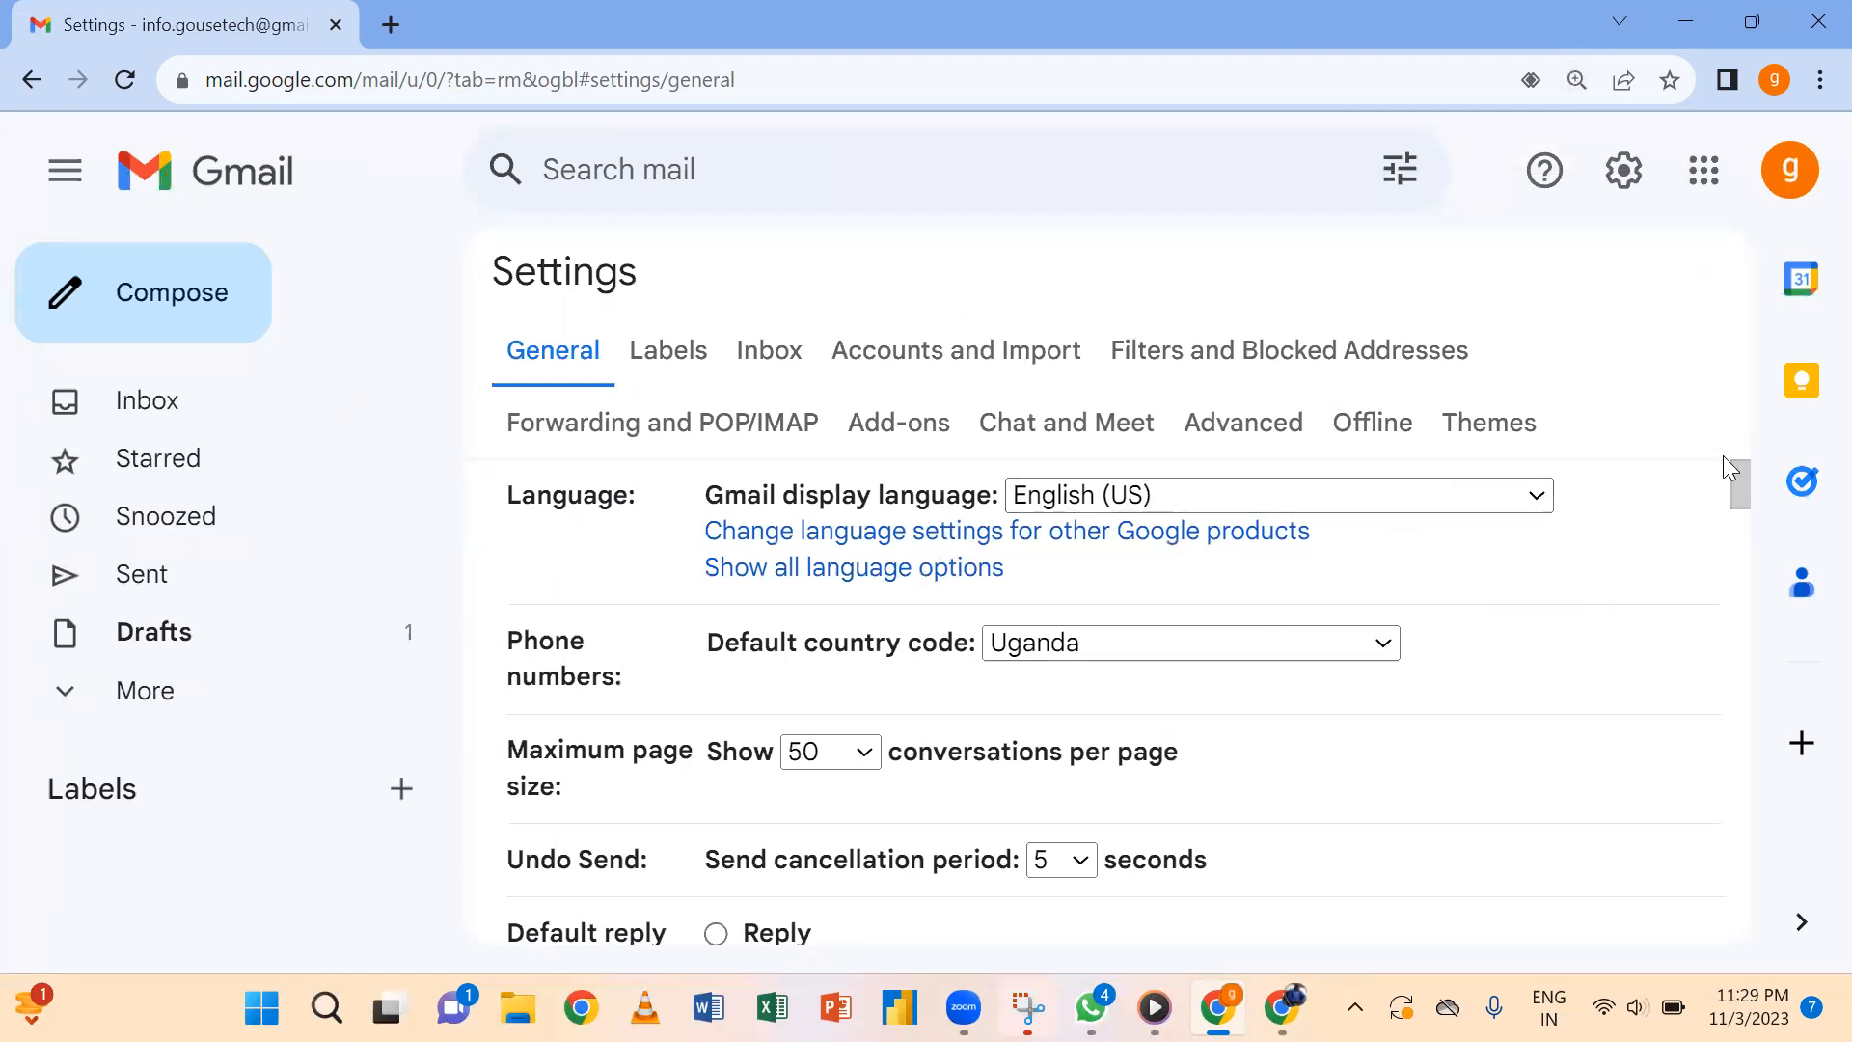
pyautogui.moveTo(1735, 481); pyautogui.dragTo(1750, 835)
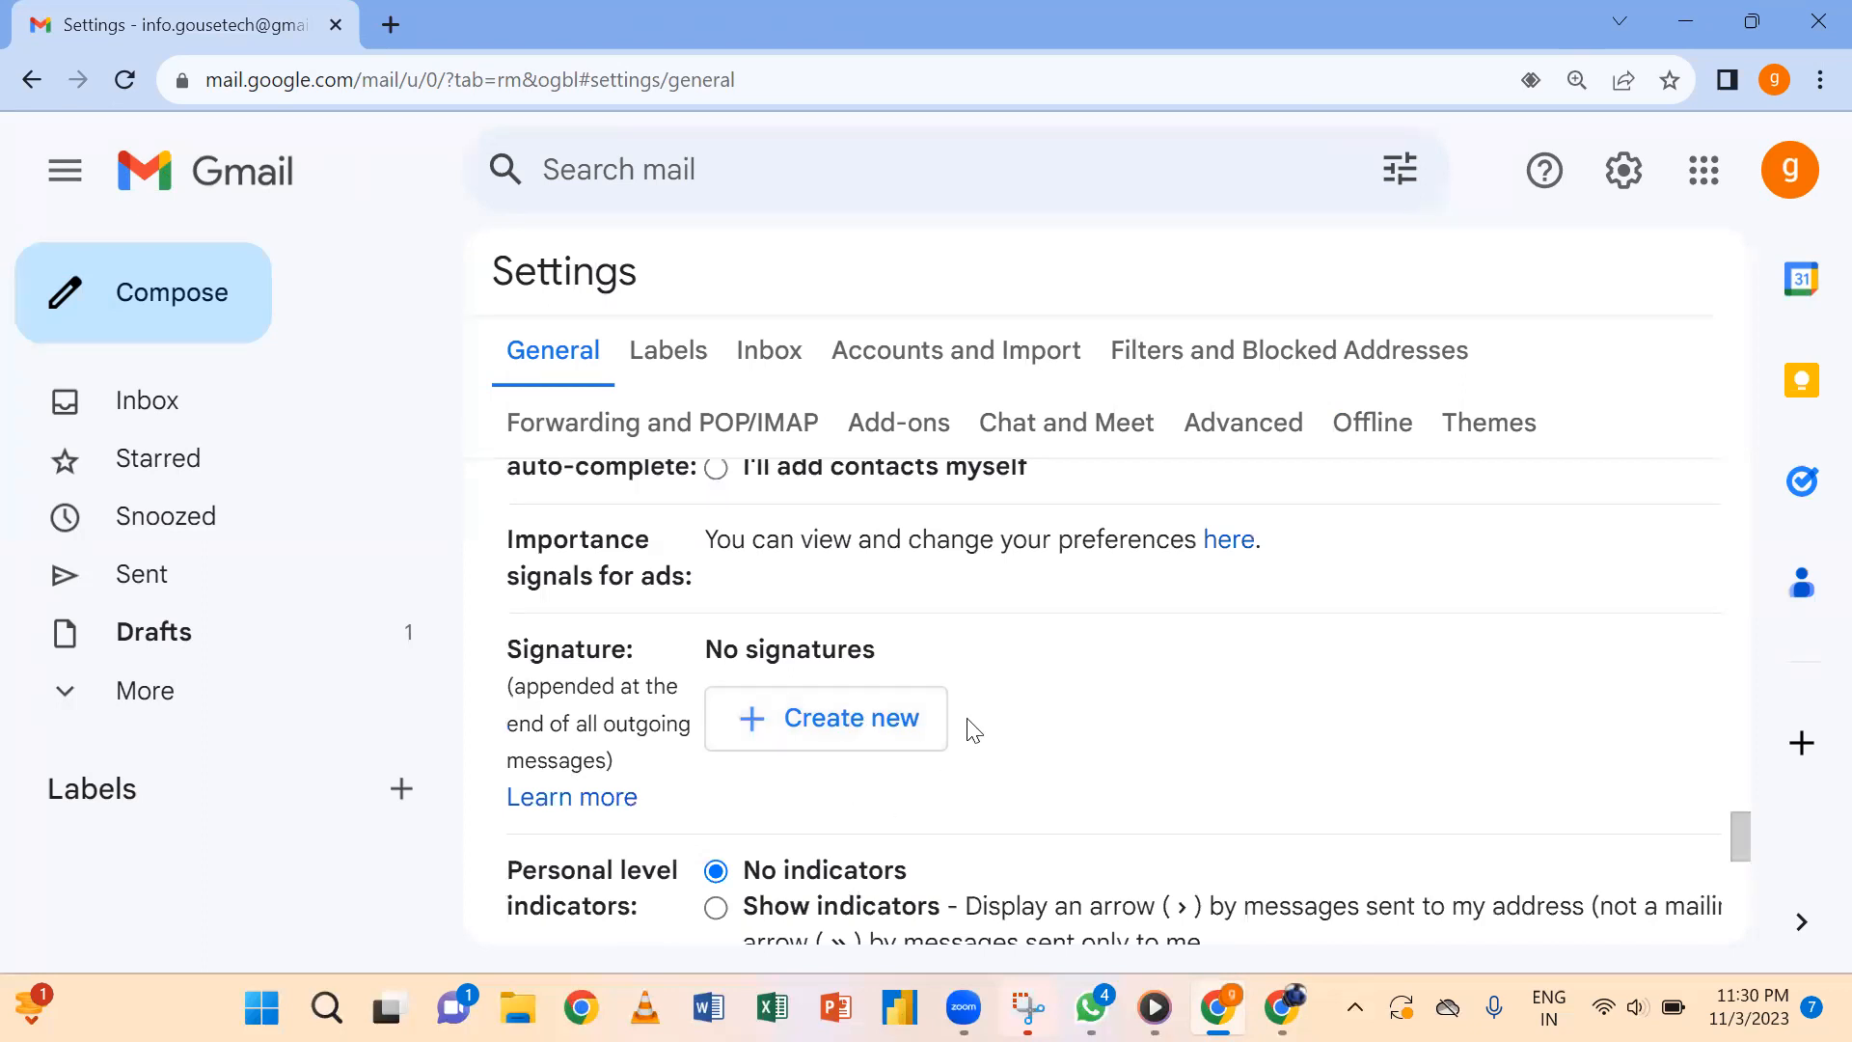
pyautogui.click(831, 730)
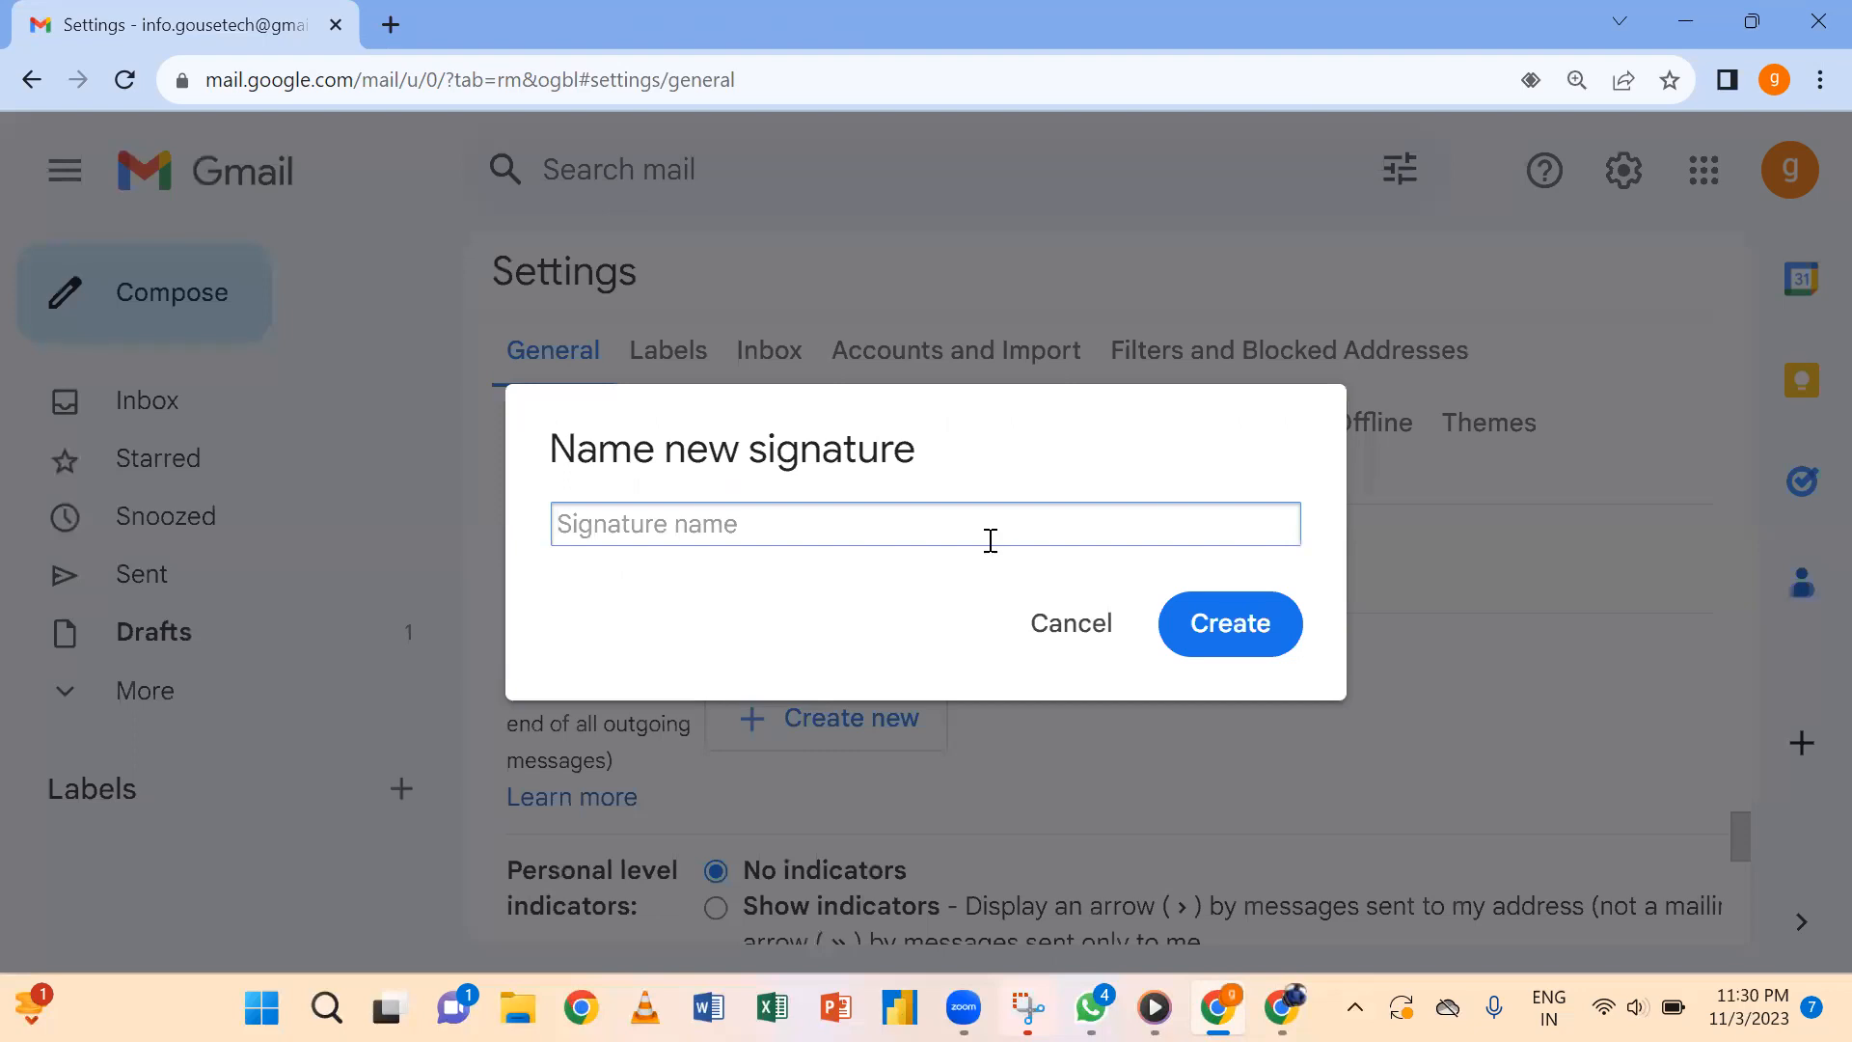
# Name the new signature 'Go usetech' and create it.
pyautogui.write('Go uset')
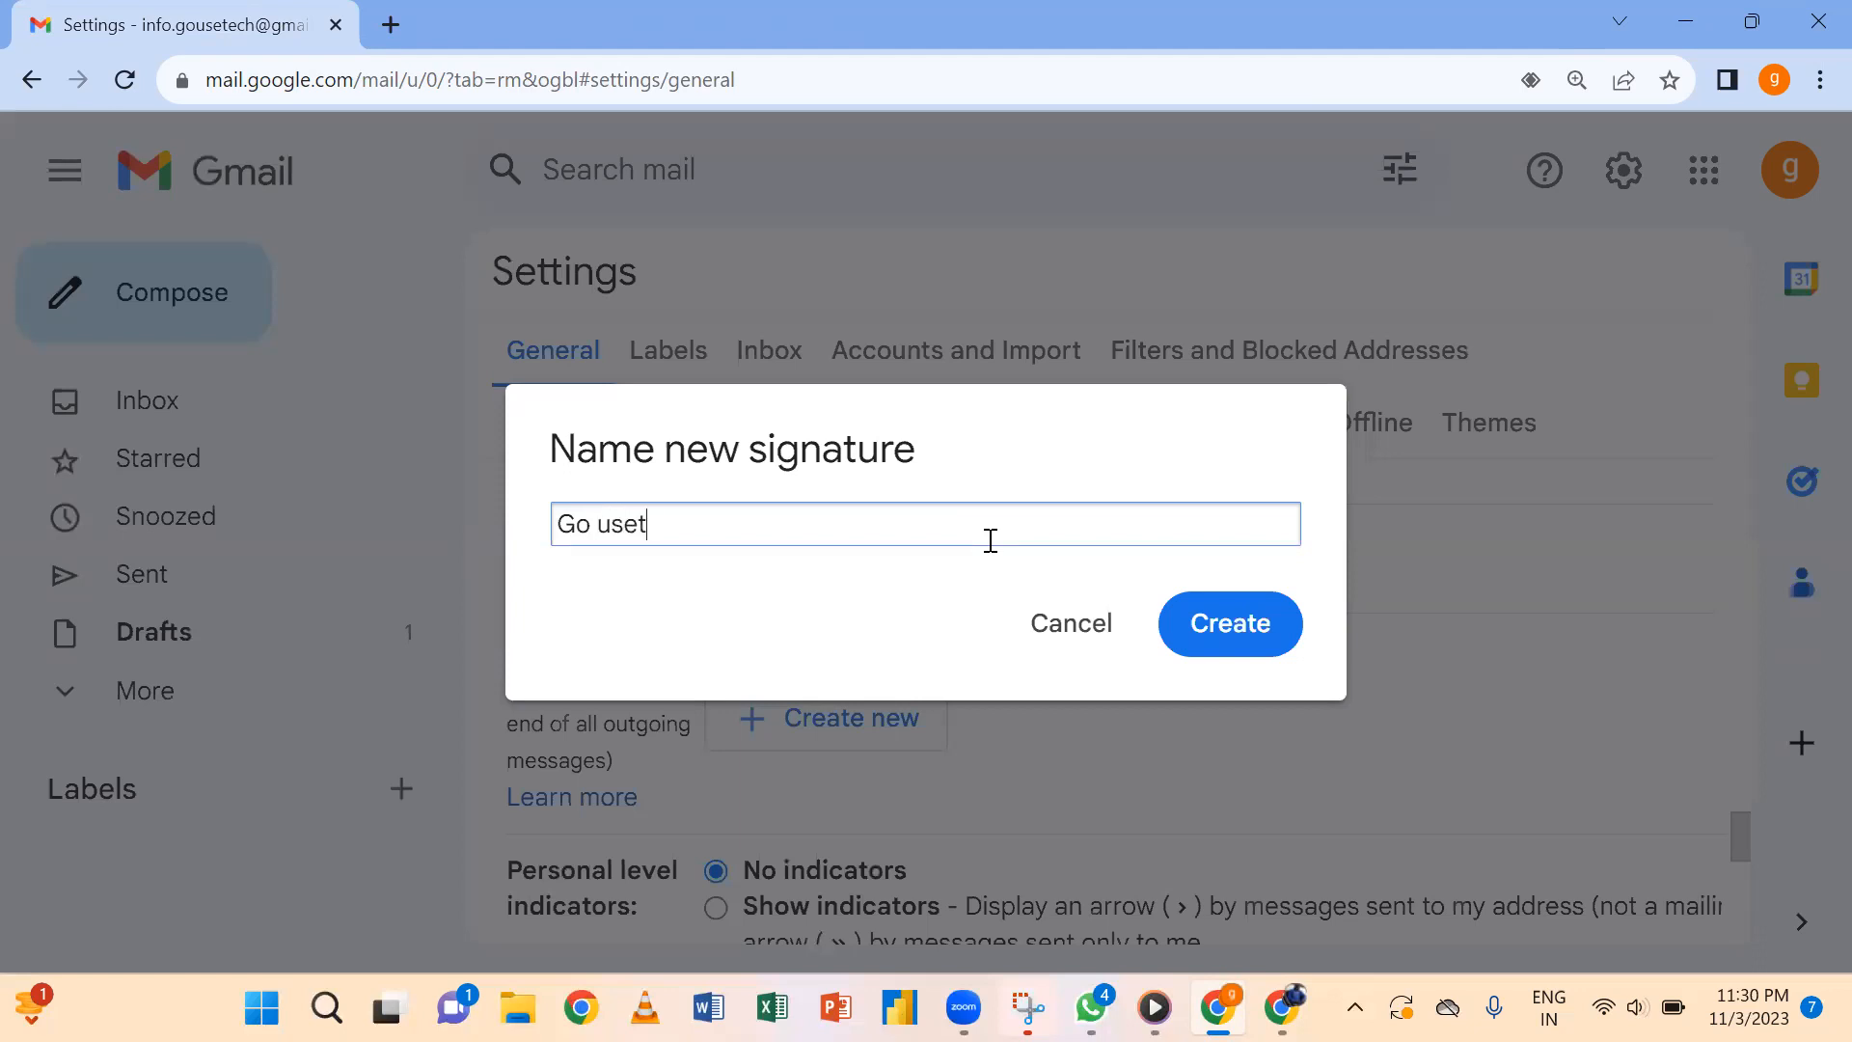
pyautogui.write('ech')
pyautogui.click(1251, 642)
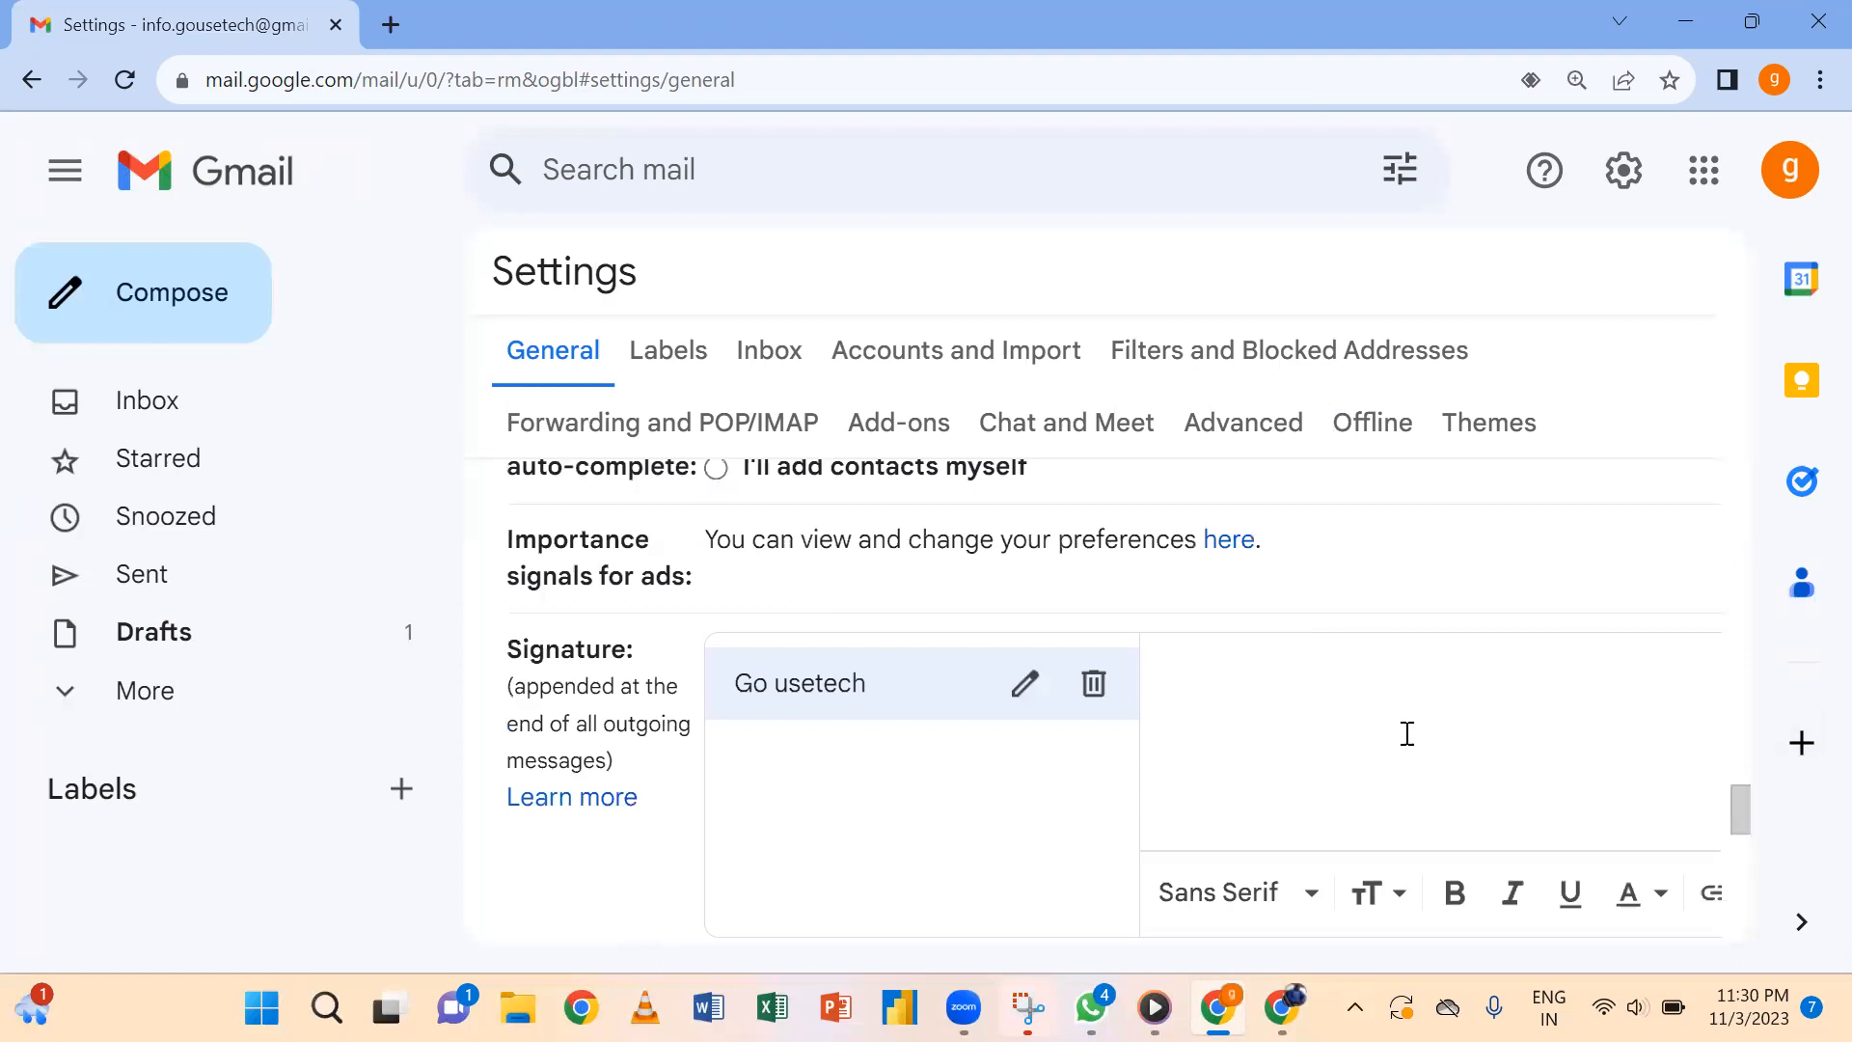
# Type an underscore divider line in the Go usetech editor and start a new line below it.
pyautogui.scroll(-1, 1738, 805)
pyautogui.moveTo(1739, 804)
pyautogui.mouseDown()
pyautogui.moveTo(1738, 825)
pyautogui.moveTo(1735, 783)
pyautogui.moveTo(1734, 816)
pyautogui.mouseUp()
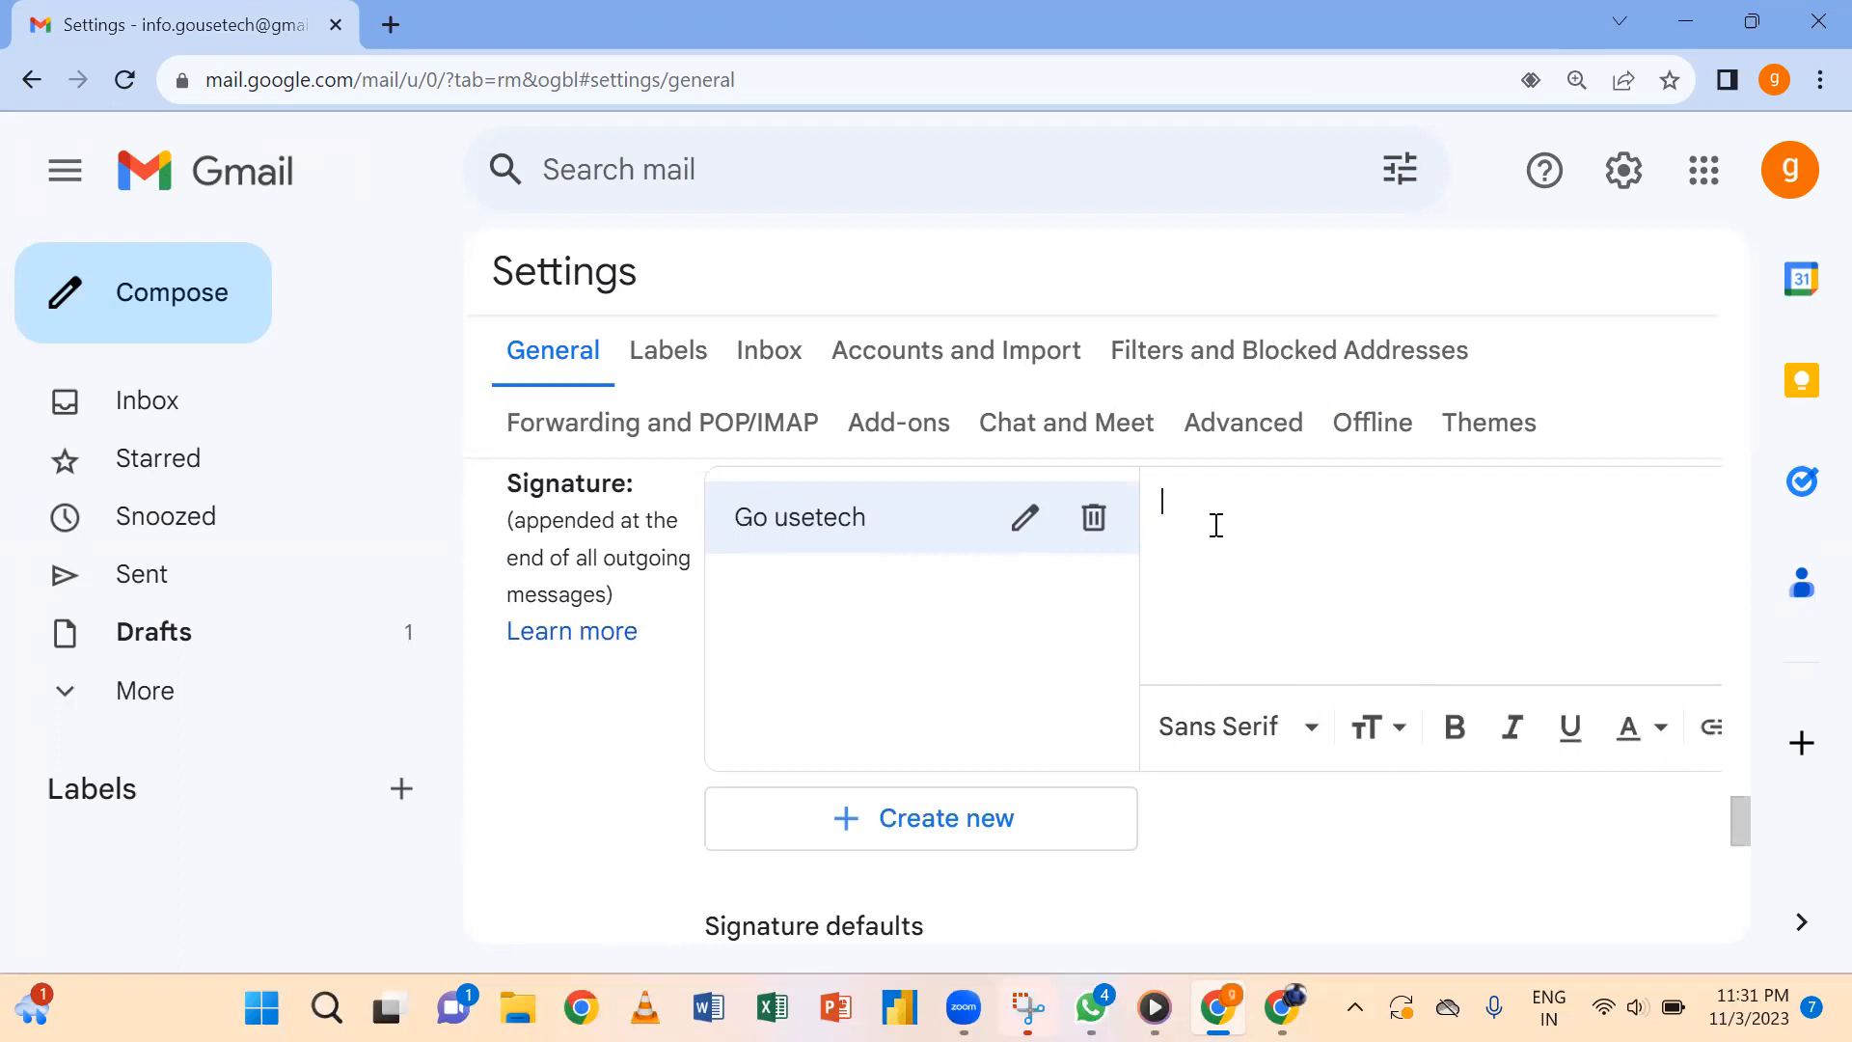
pyautogui.write('----')
pyautogui.write('____________________________________')
pyautogui.write('_______')
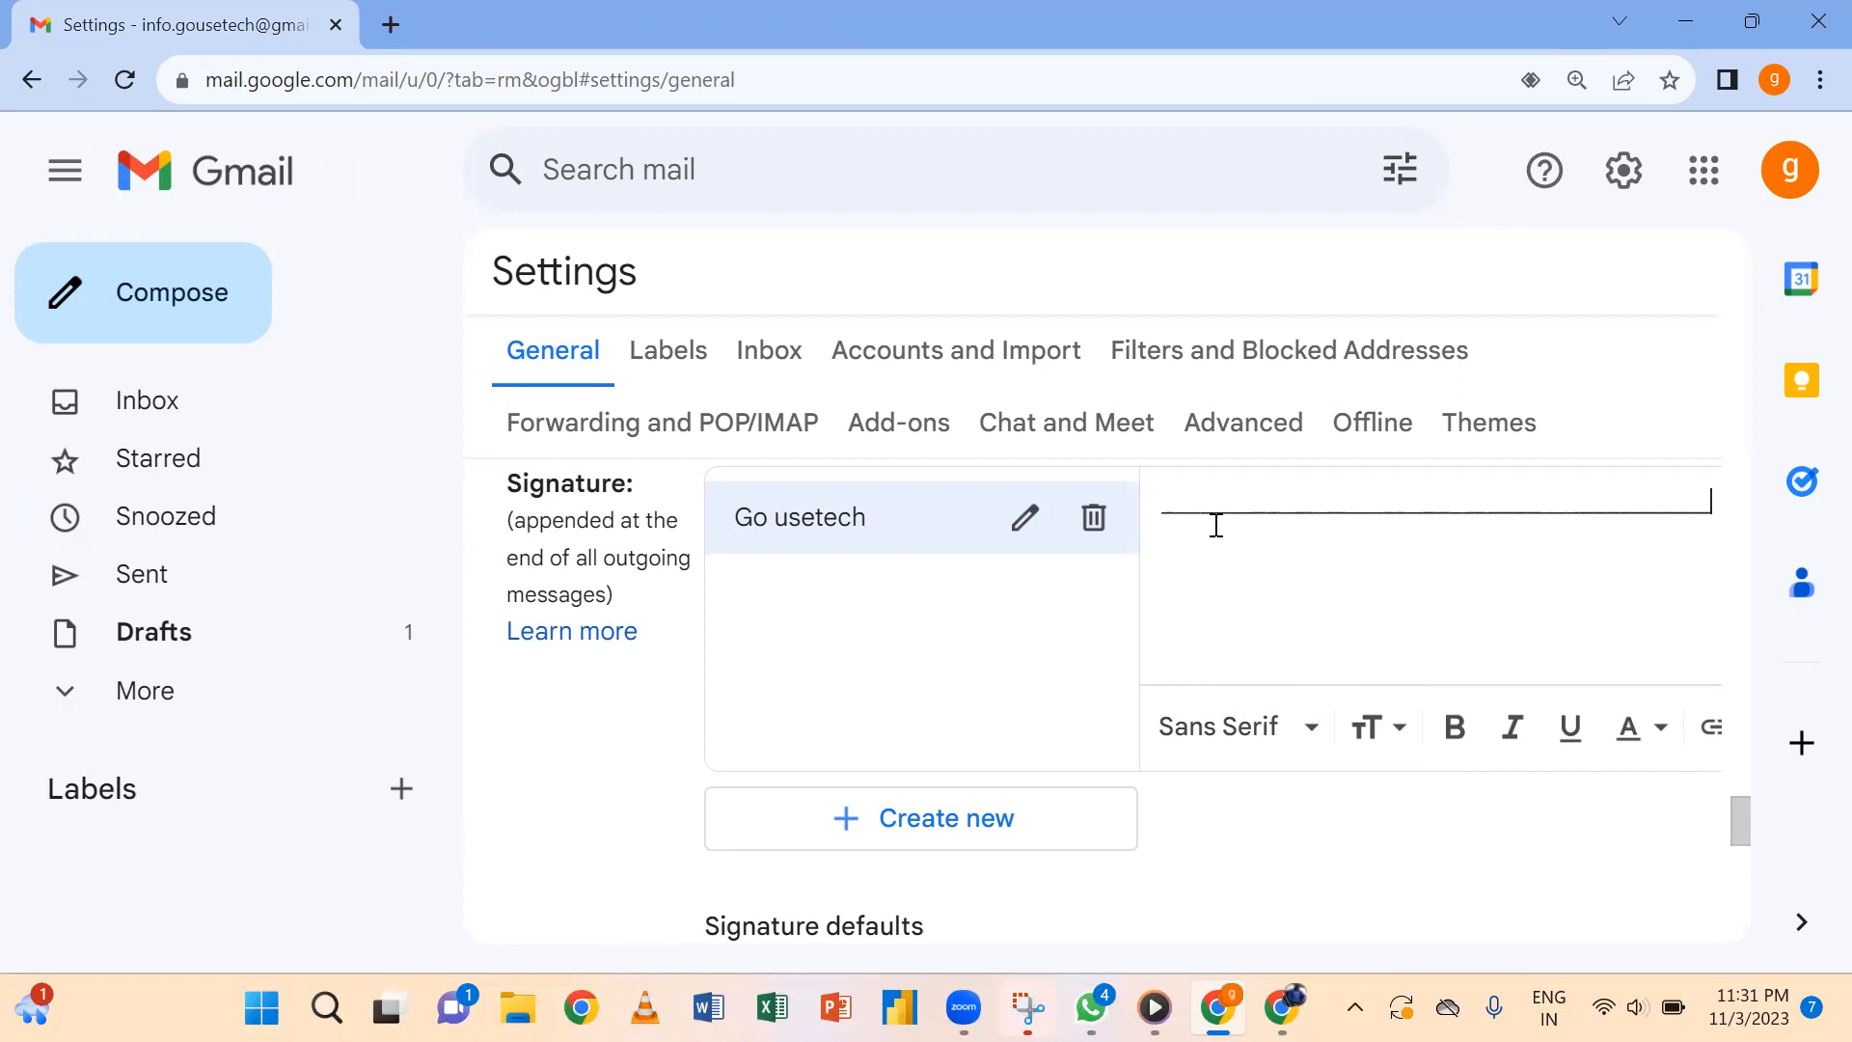
pyautogui.write('__')
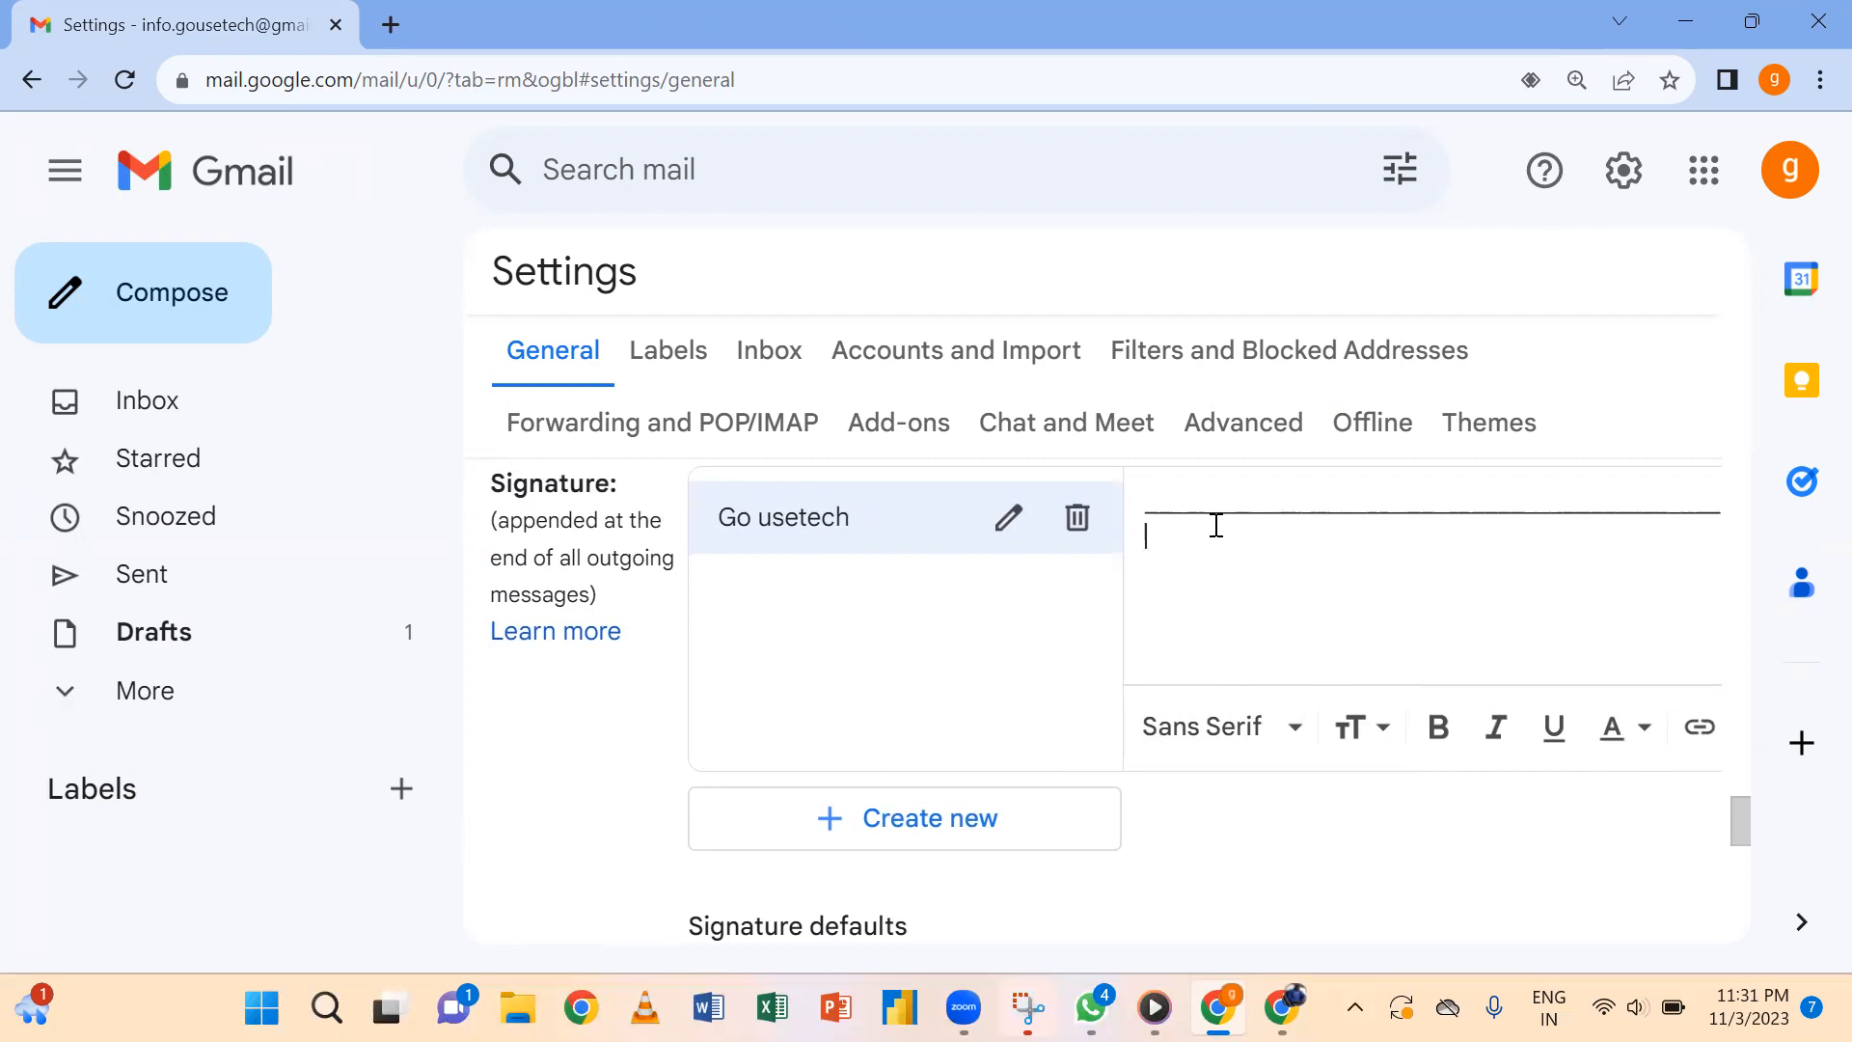
pyautogui.press('Return')
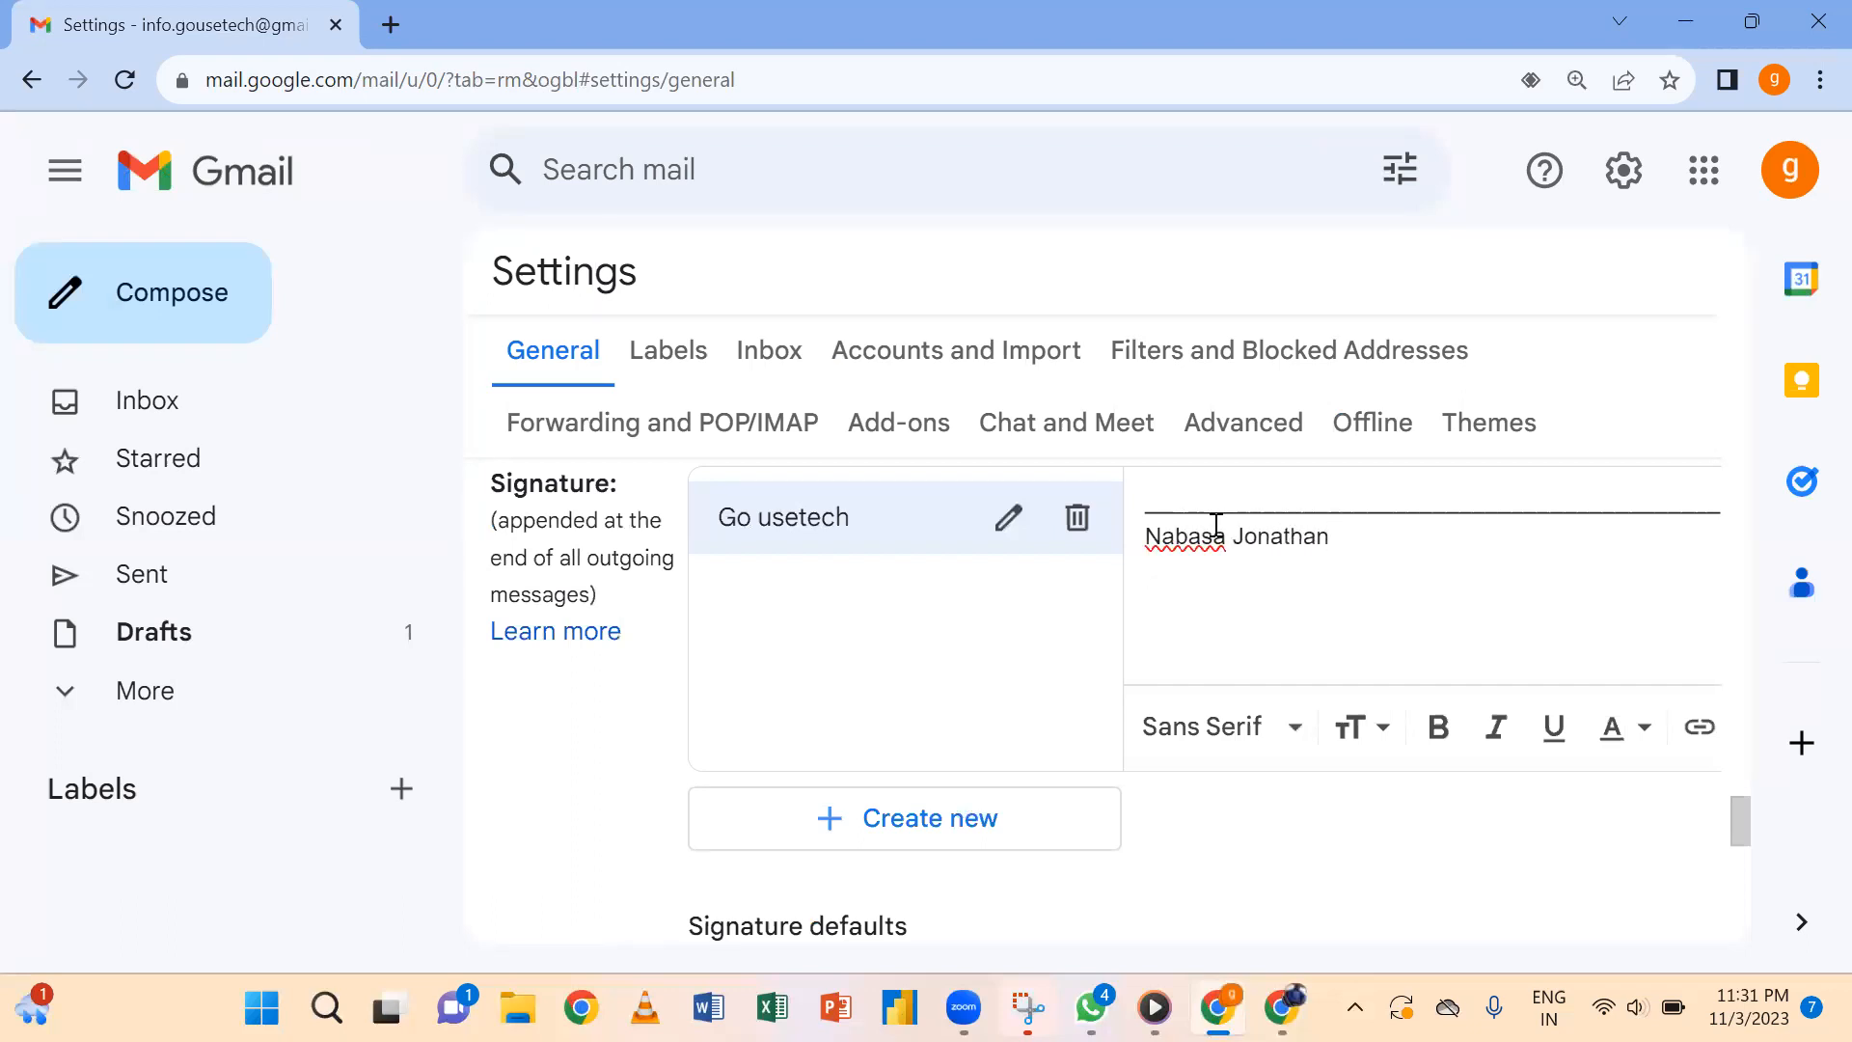
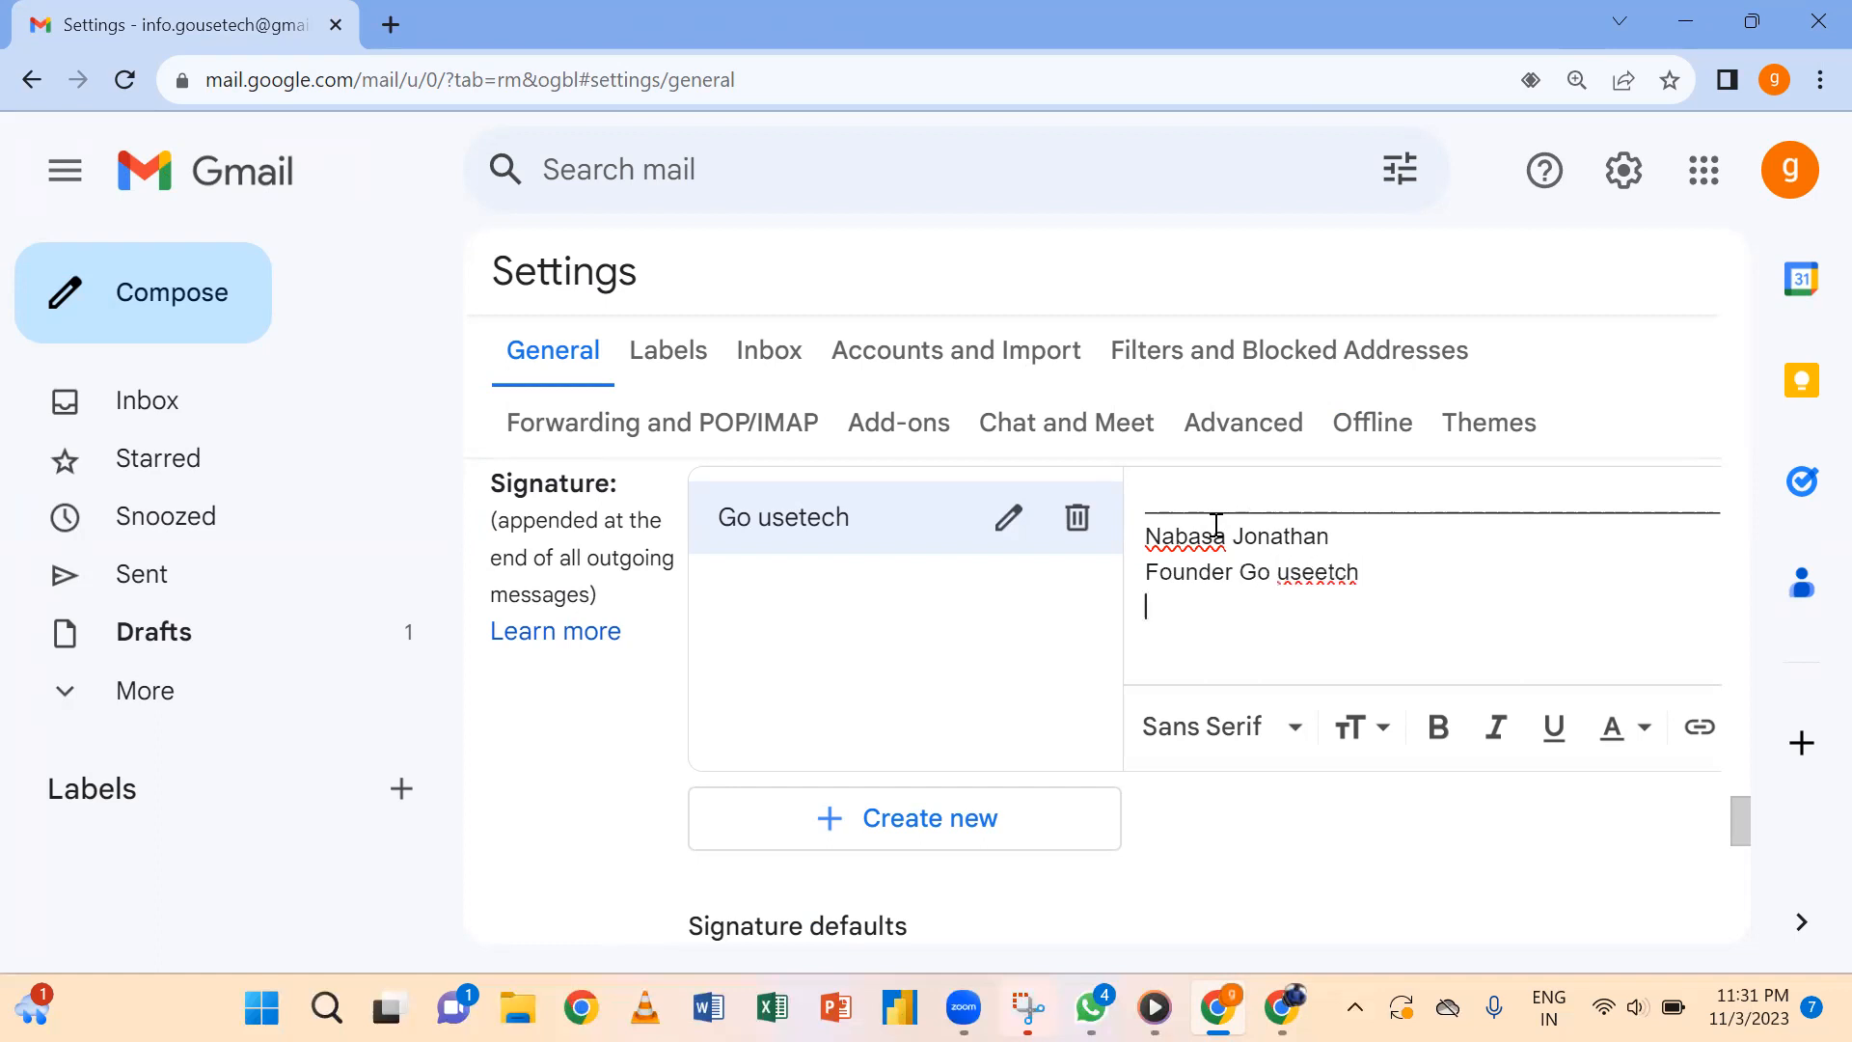
# Type the founder's name and the title 'Founder Go usetech', fixing the 'useetch' typo.
pyautogui.press('Return')
pyautogui.press('BackSpace')
pyautogui.click(1332, 575)
pyautogui.press('BackSpace')
pyautogui.click(1321, 571)
pyautogui.write('e')
pyautogui.click(1374, 596)
# Add a line with the phone number and the gmail.com e-mail address.
pyautogui.press('Return')
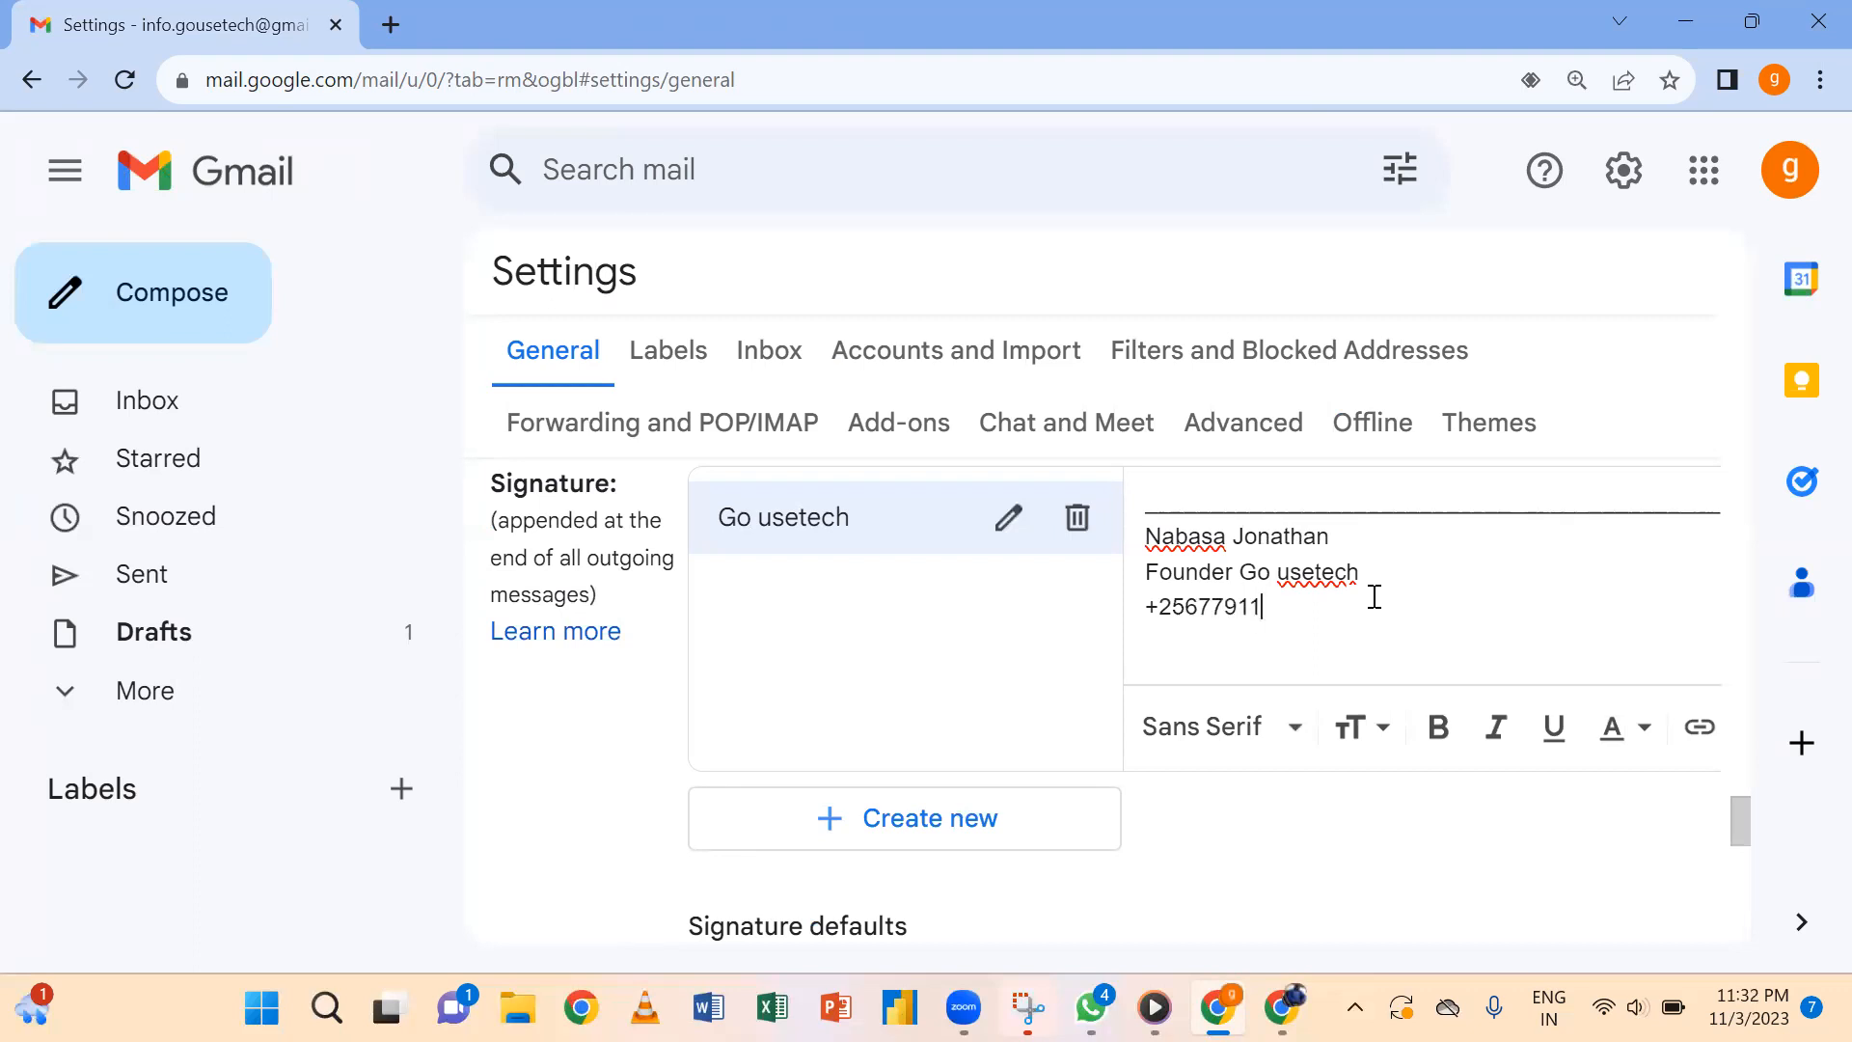
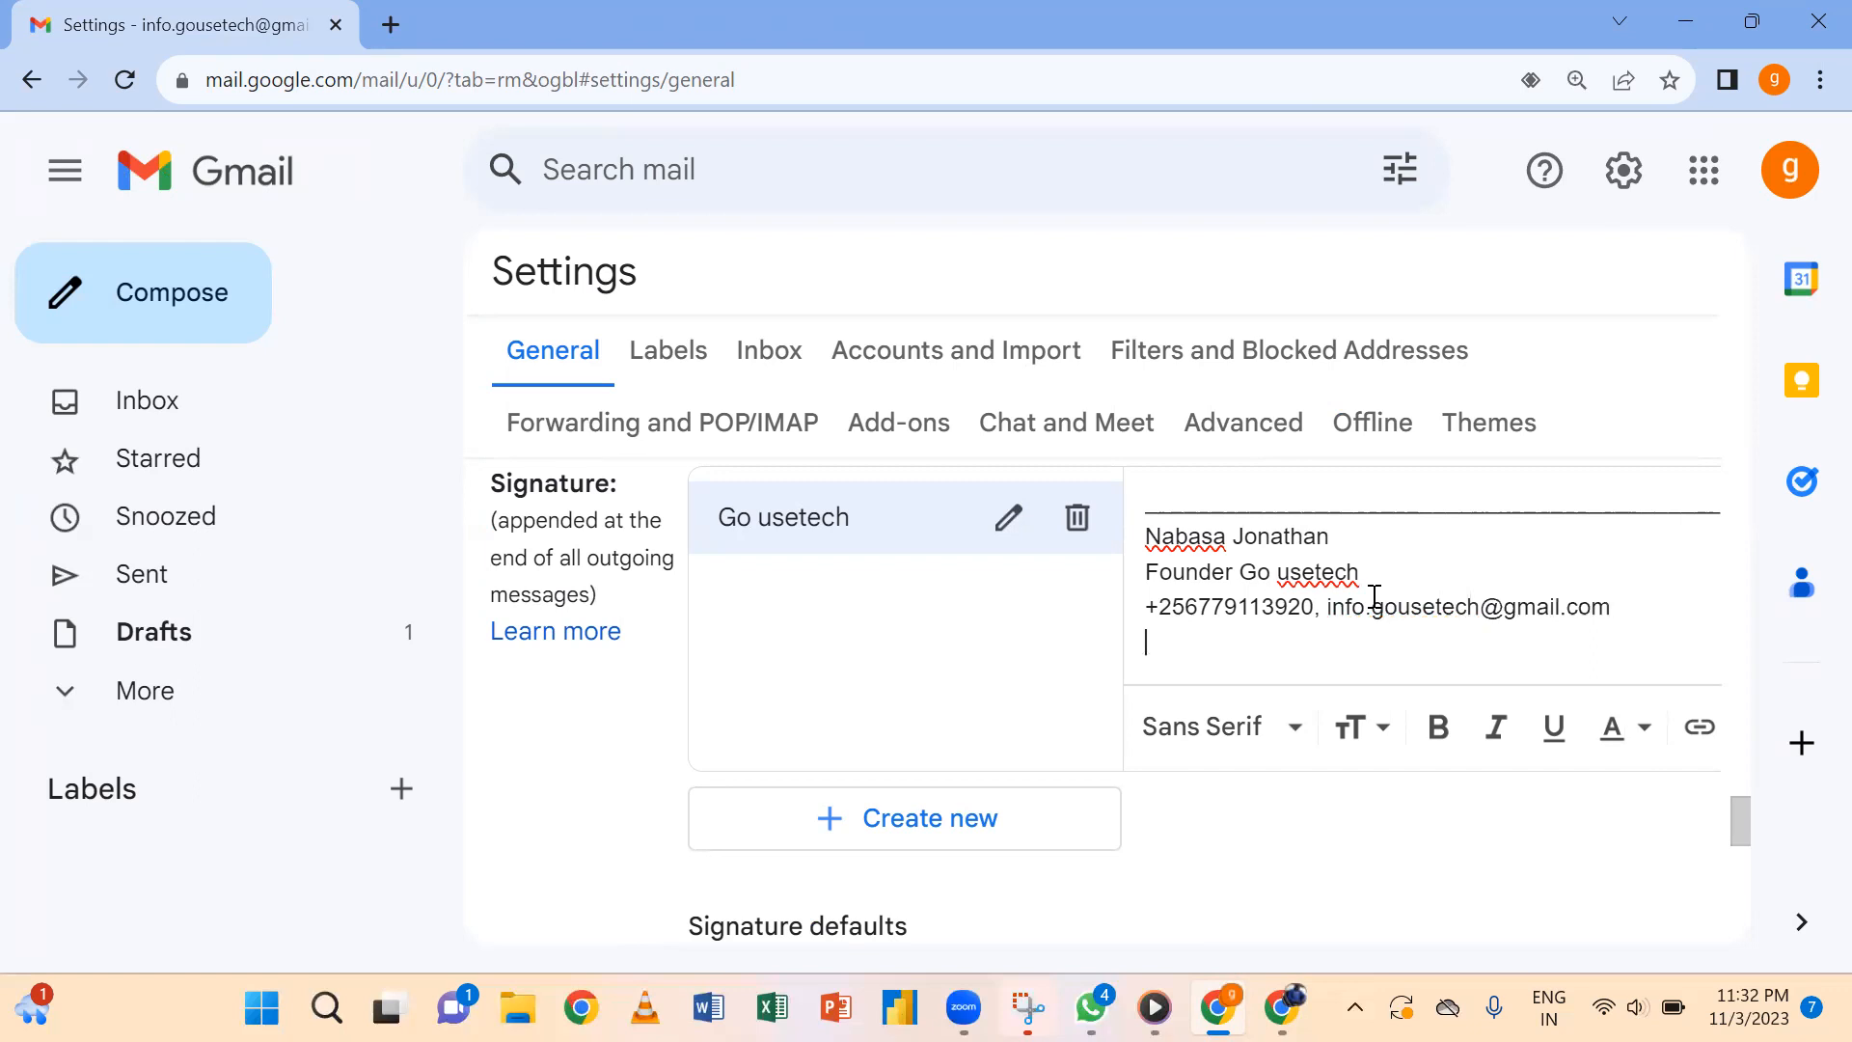
# Add the location line, correcting its spelling, and select the name on the first line.
pyautogui.write('Kynagwali refugee setteleme')
pyautogui.press('BackSpace')
pyautogui.press('BackSpace')
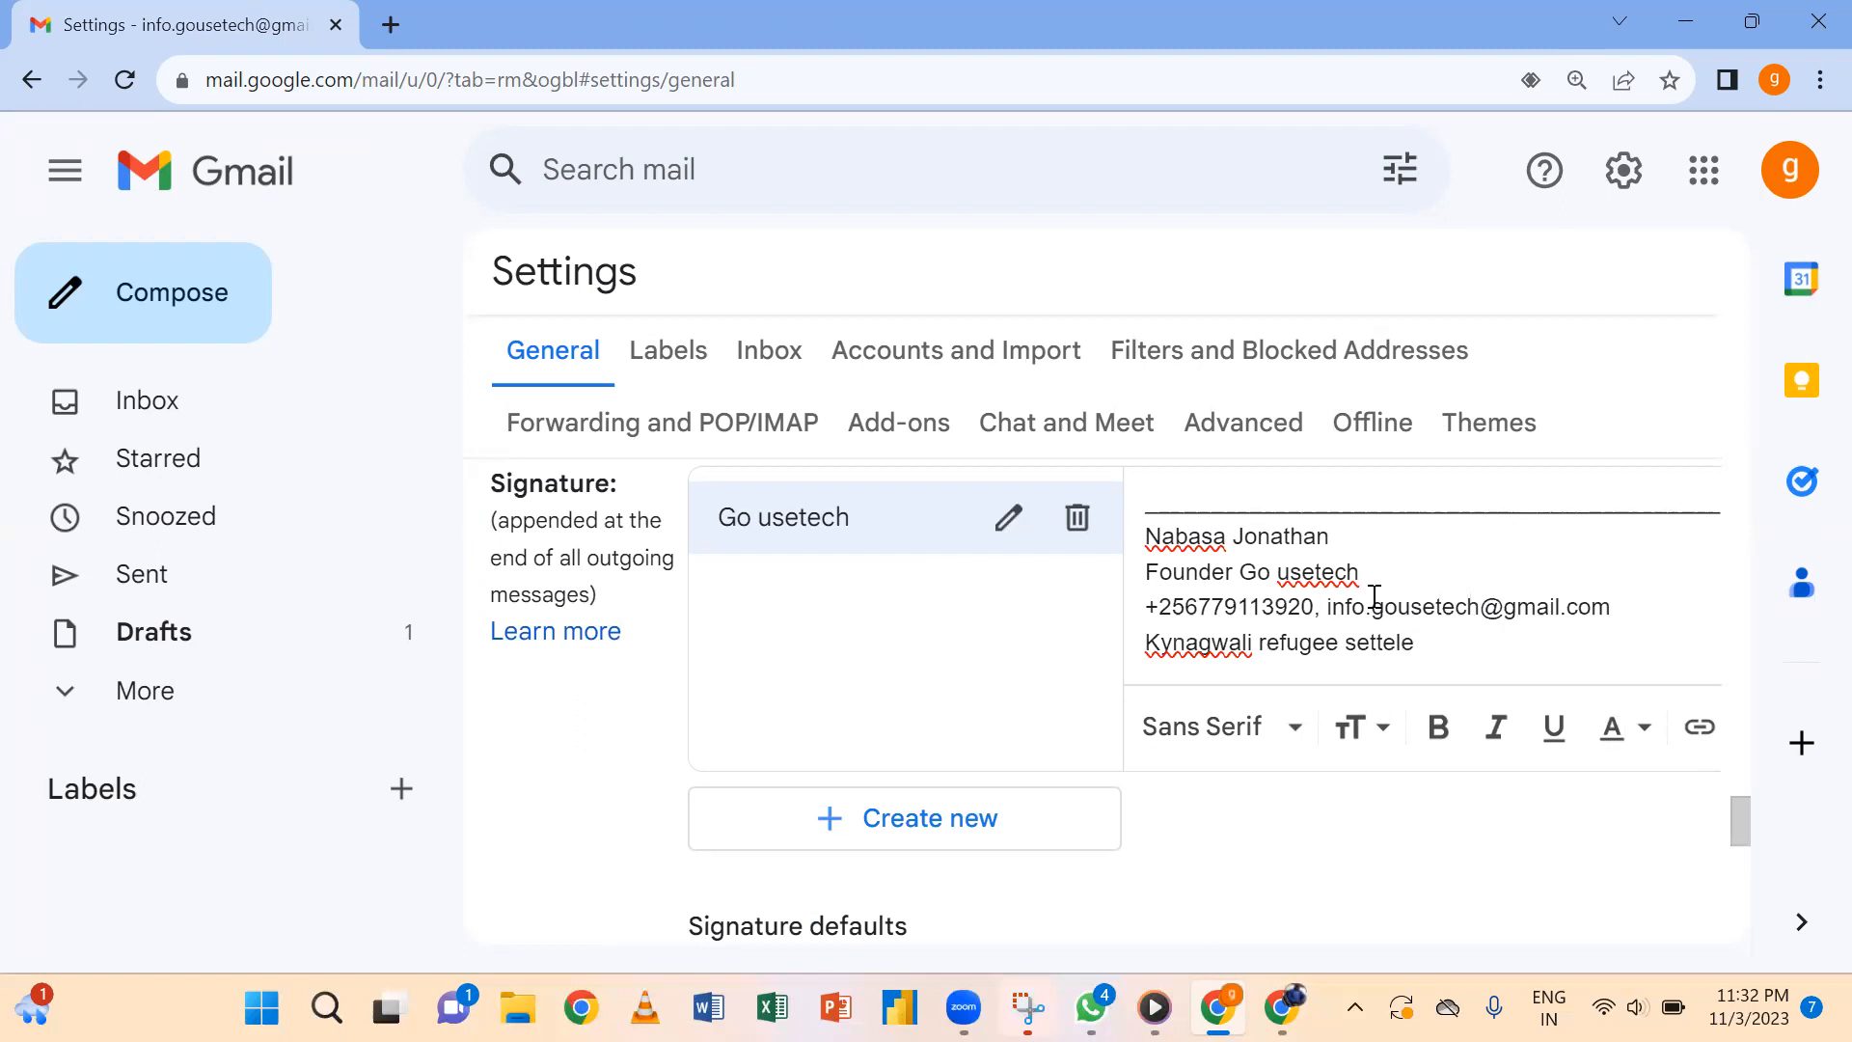
pyautogui.write('ment')
pyautogui.press('Return')
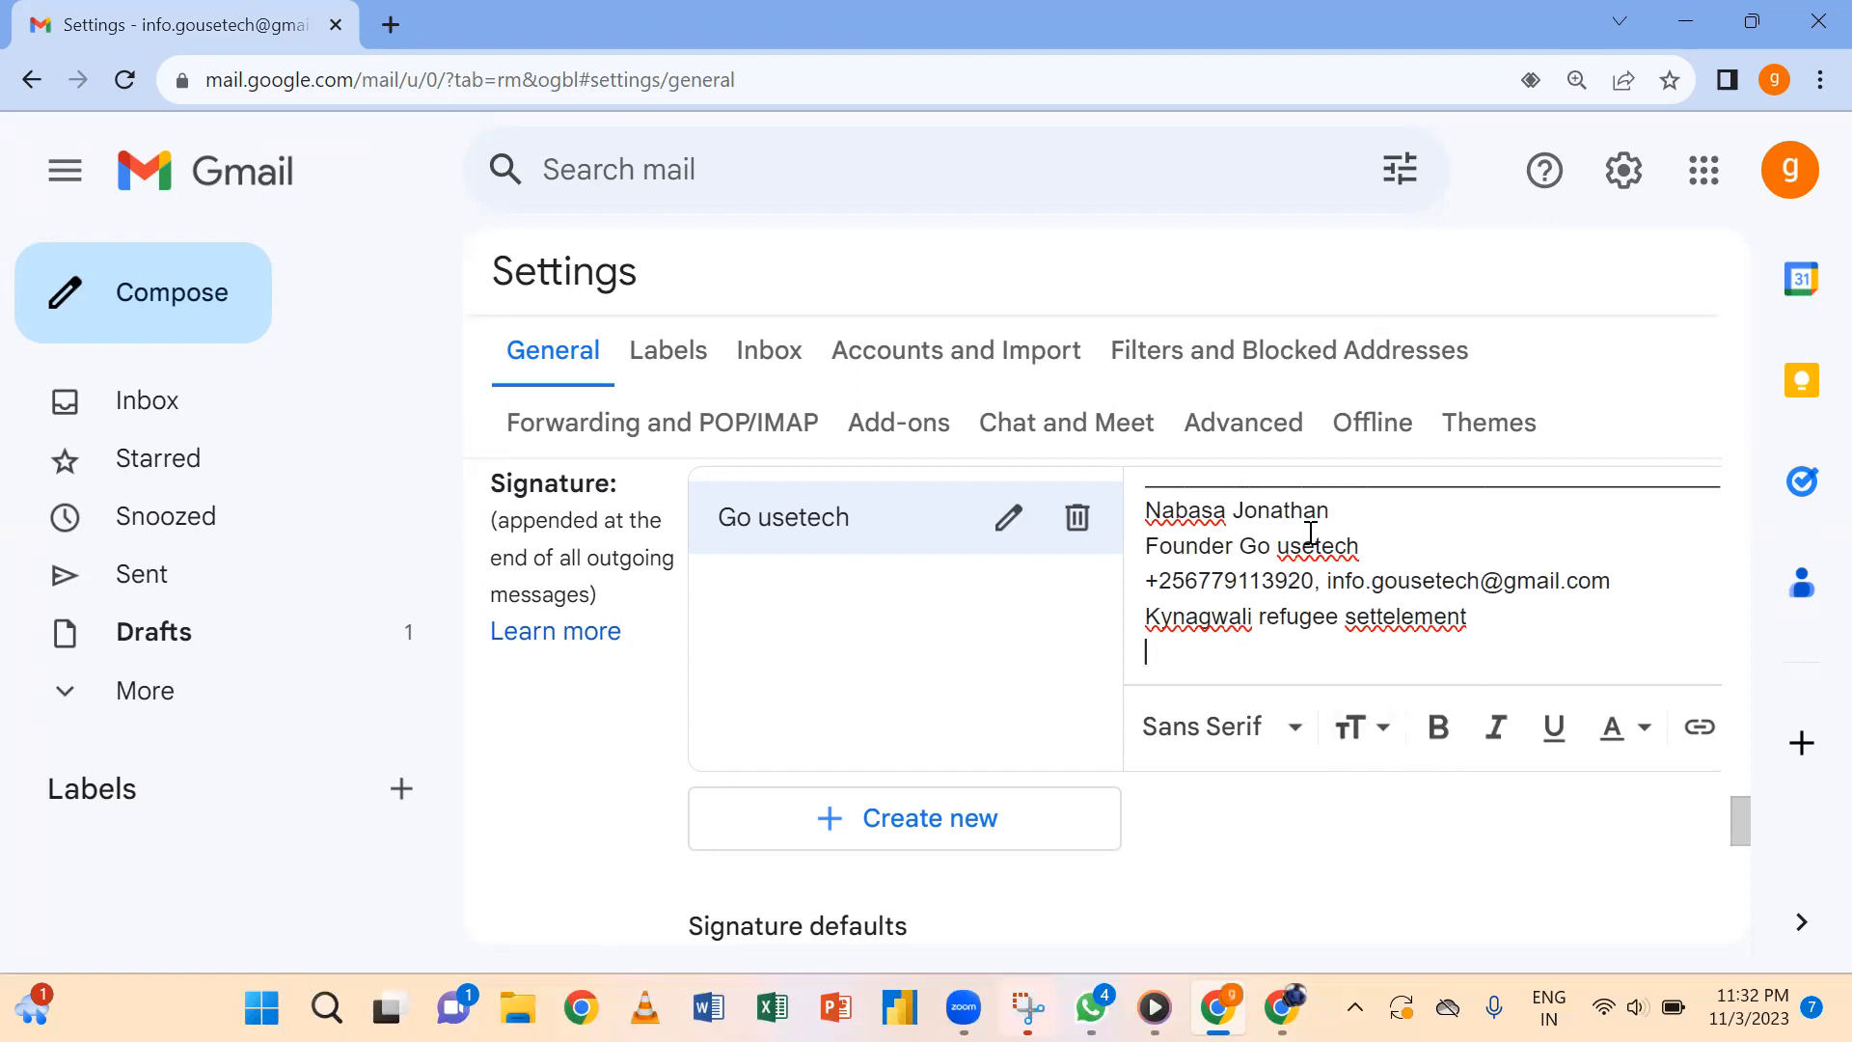
pyautogui.moveTo(1338, 517); pyautogui.dragTo(1148, 529)
# Make the name on the first line bold, undoing an accidental line split.
pyautogui.click(1438, 727)
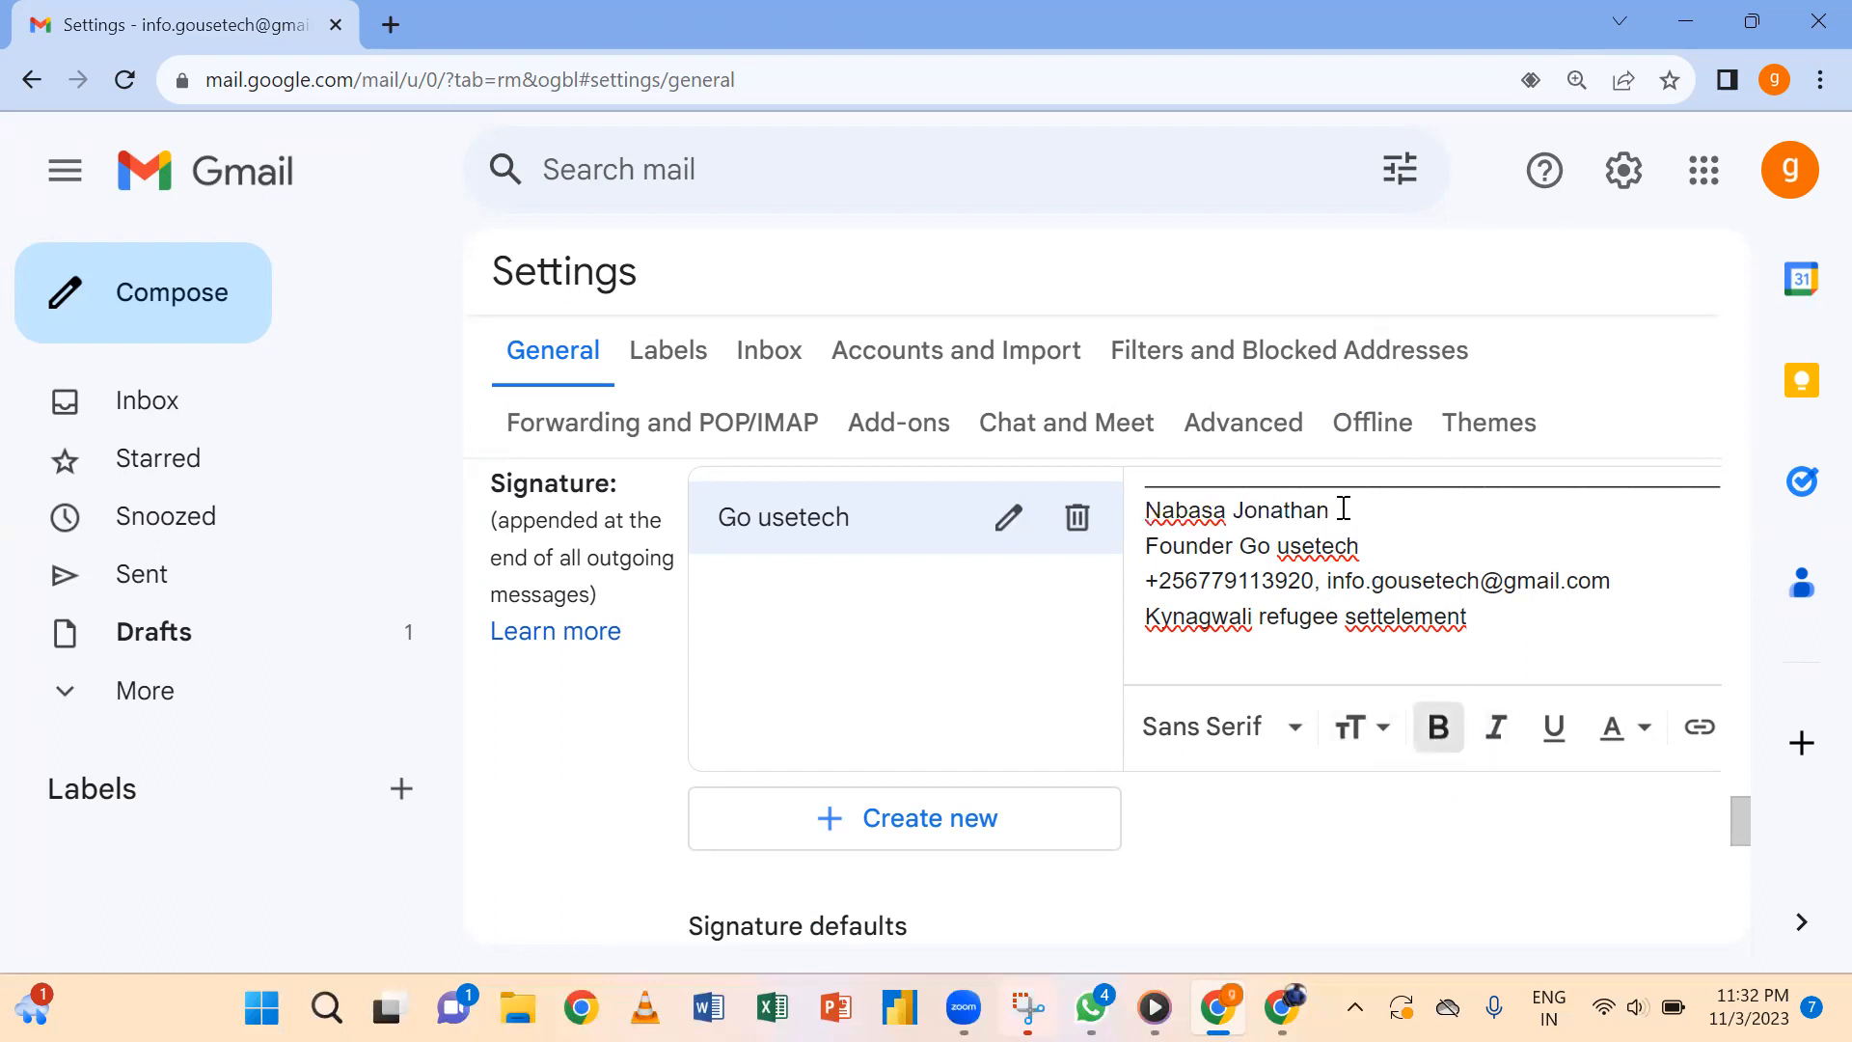
pyautogui.click(1163, 511)
pyautogui.press('Return')
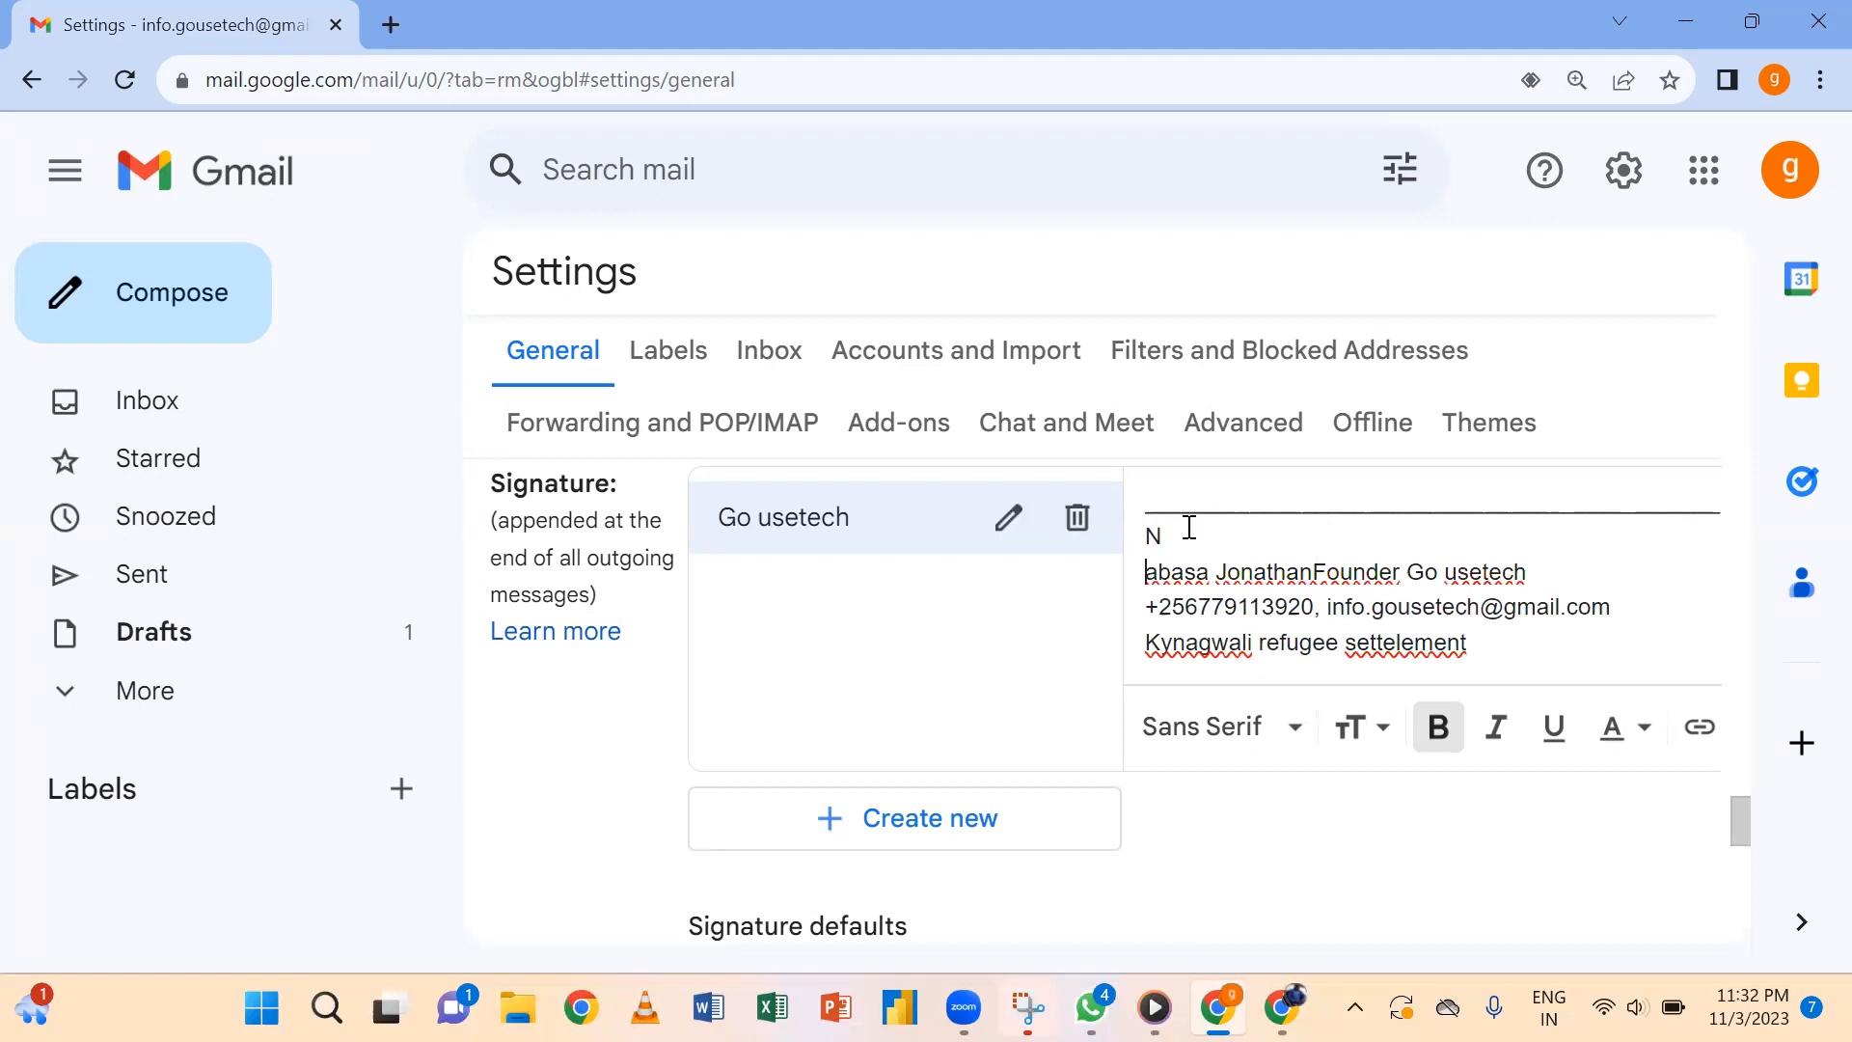
pyautogui.hotkey('ctrl', 'z')
pyautogui.moveTo(1346, 535); pyautogui.dragTo(1146, 536)
pyautogui.click(1439, 739)
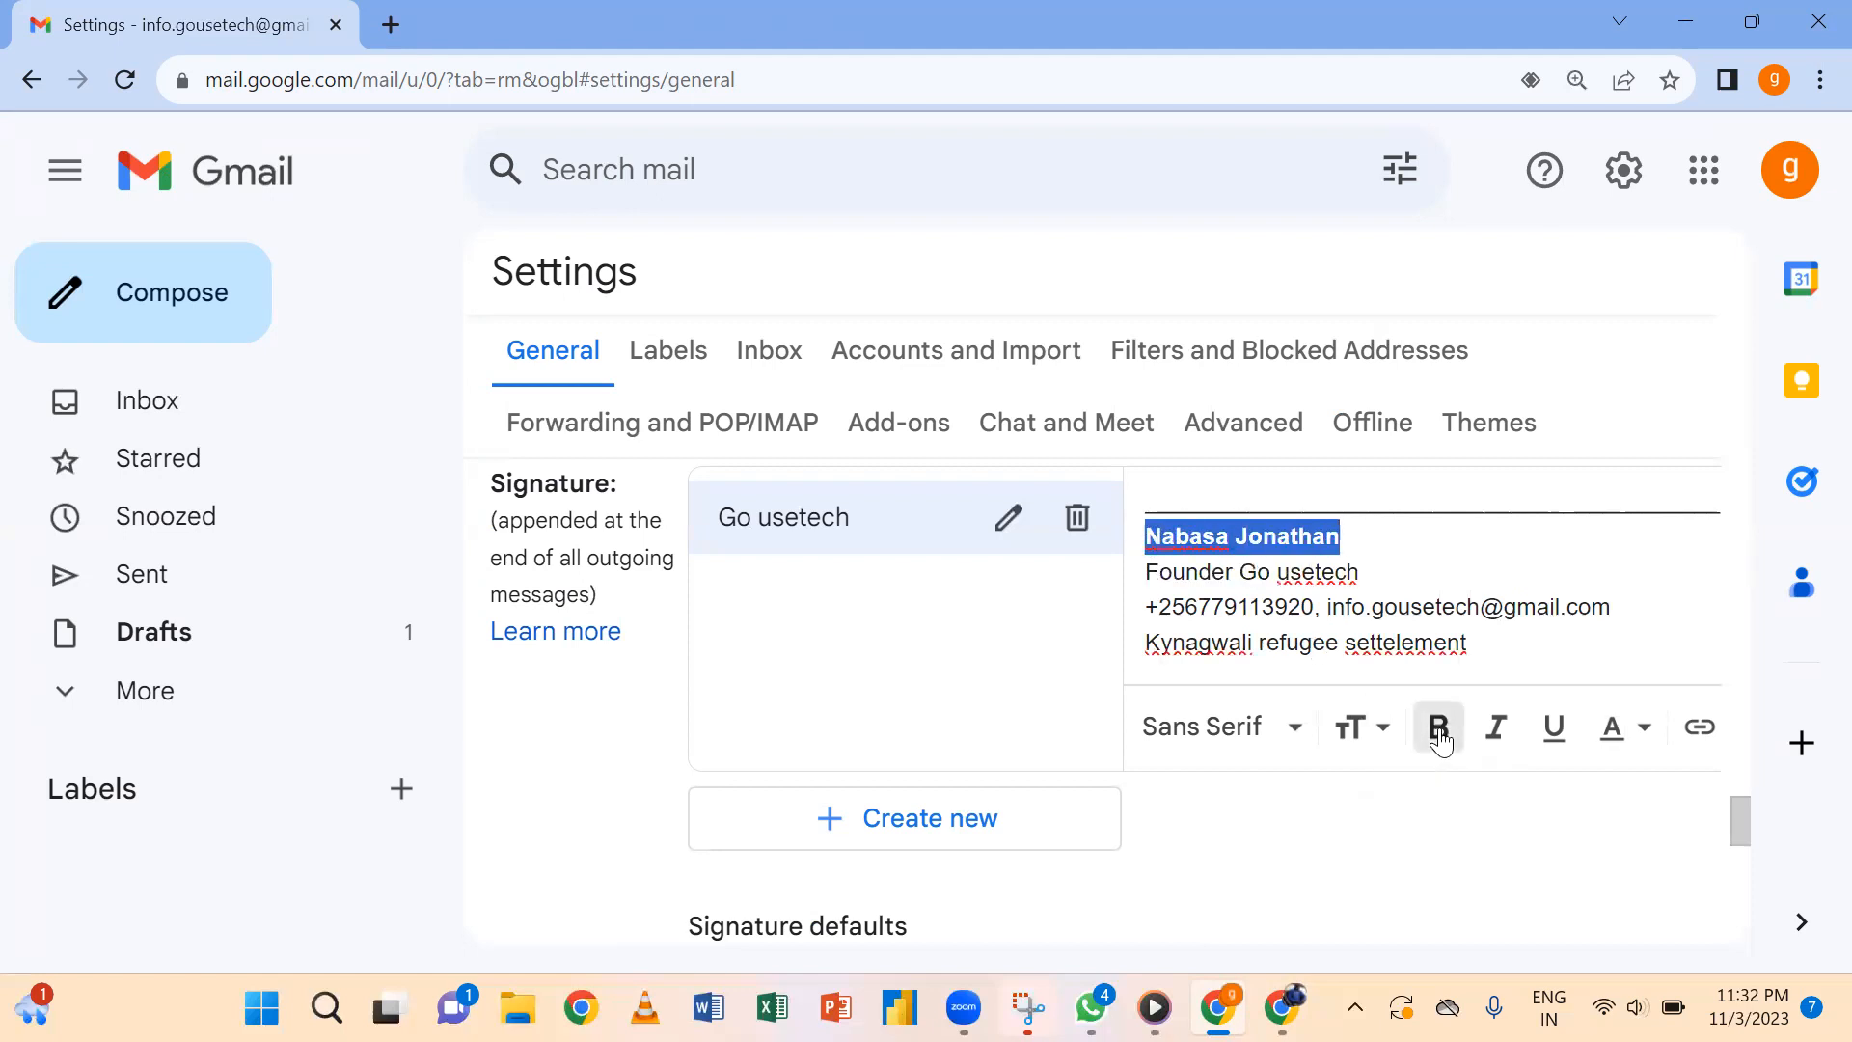
pyautogui.click(1487, 573)
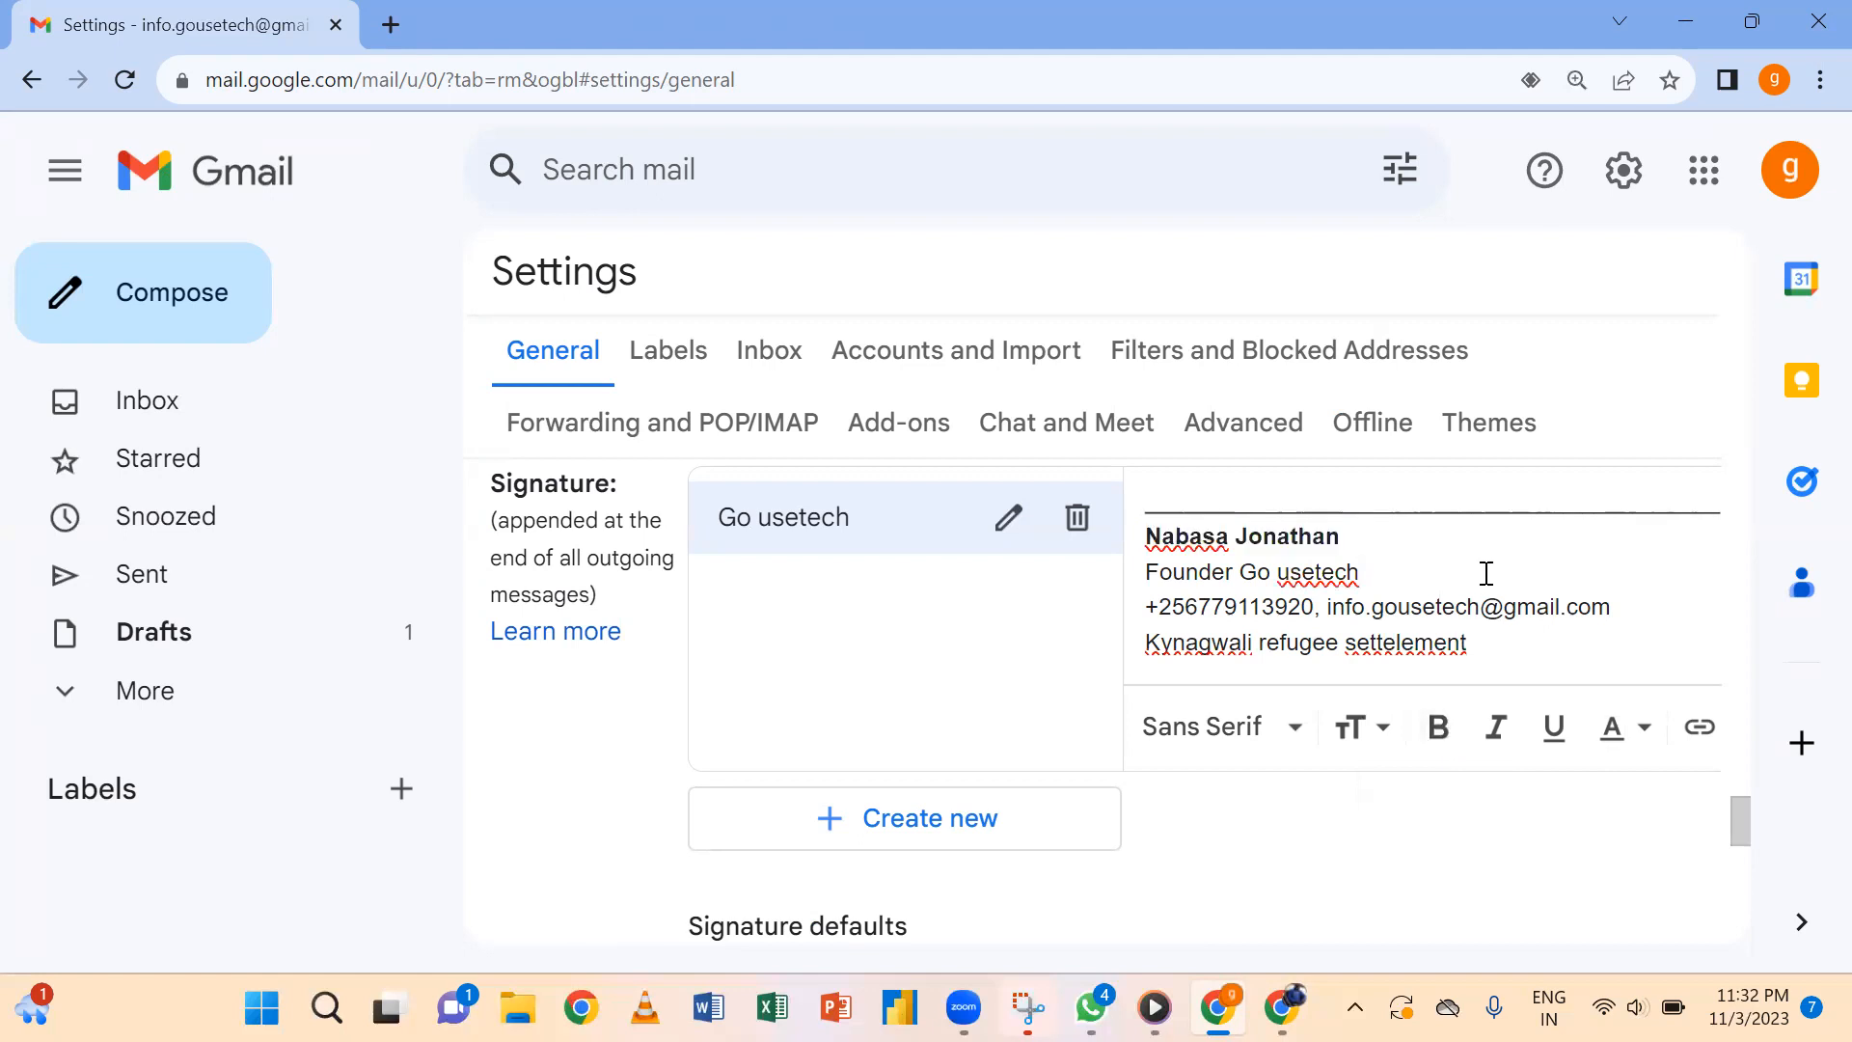
# Colour the phone-and-e-mail line magenta.
pyautogui.click(1625, 615)
pyautogui.moveTo(1625, 614); pyautogui.dragTo(1136, 628)
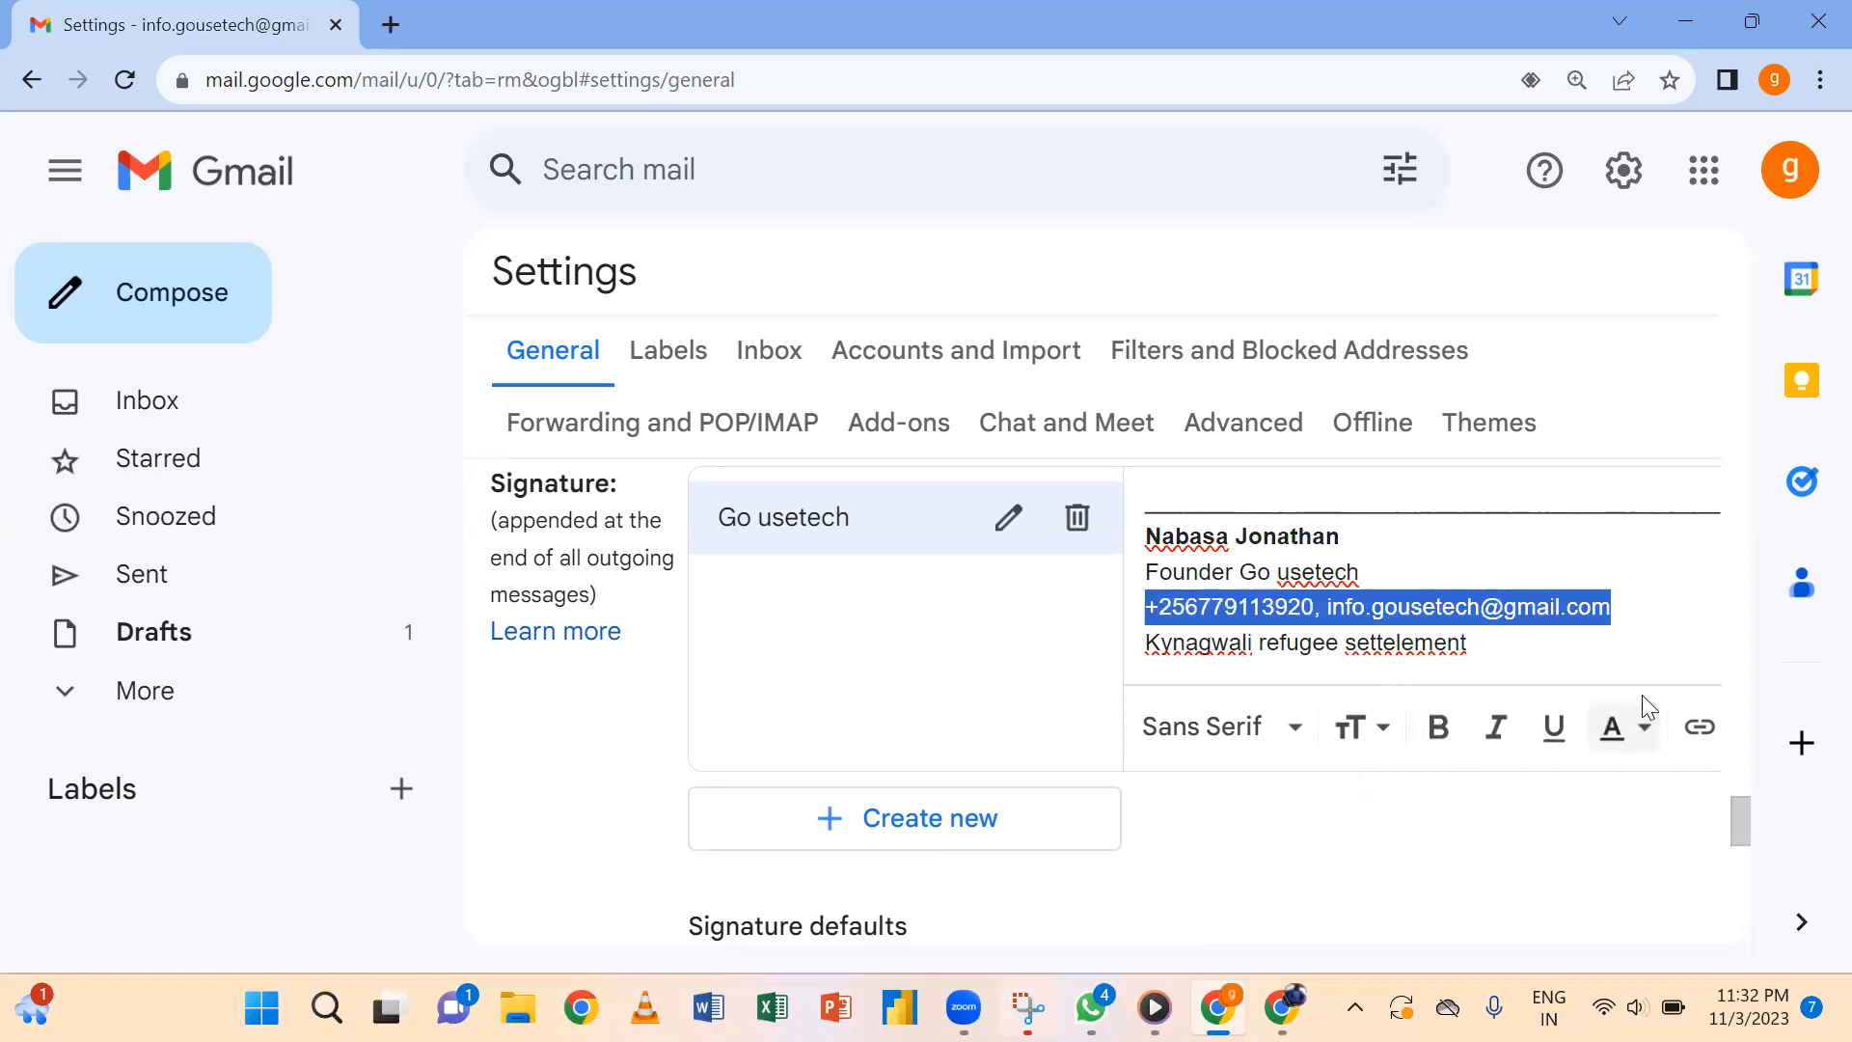
pyautogui.click(1644, 725)
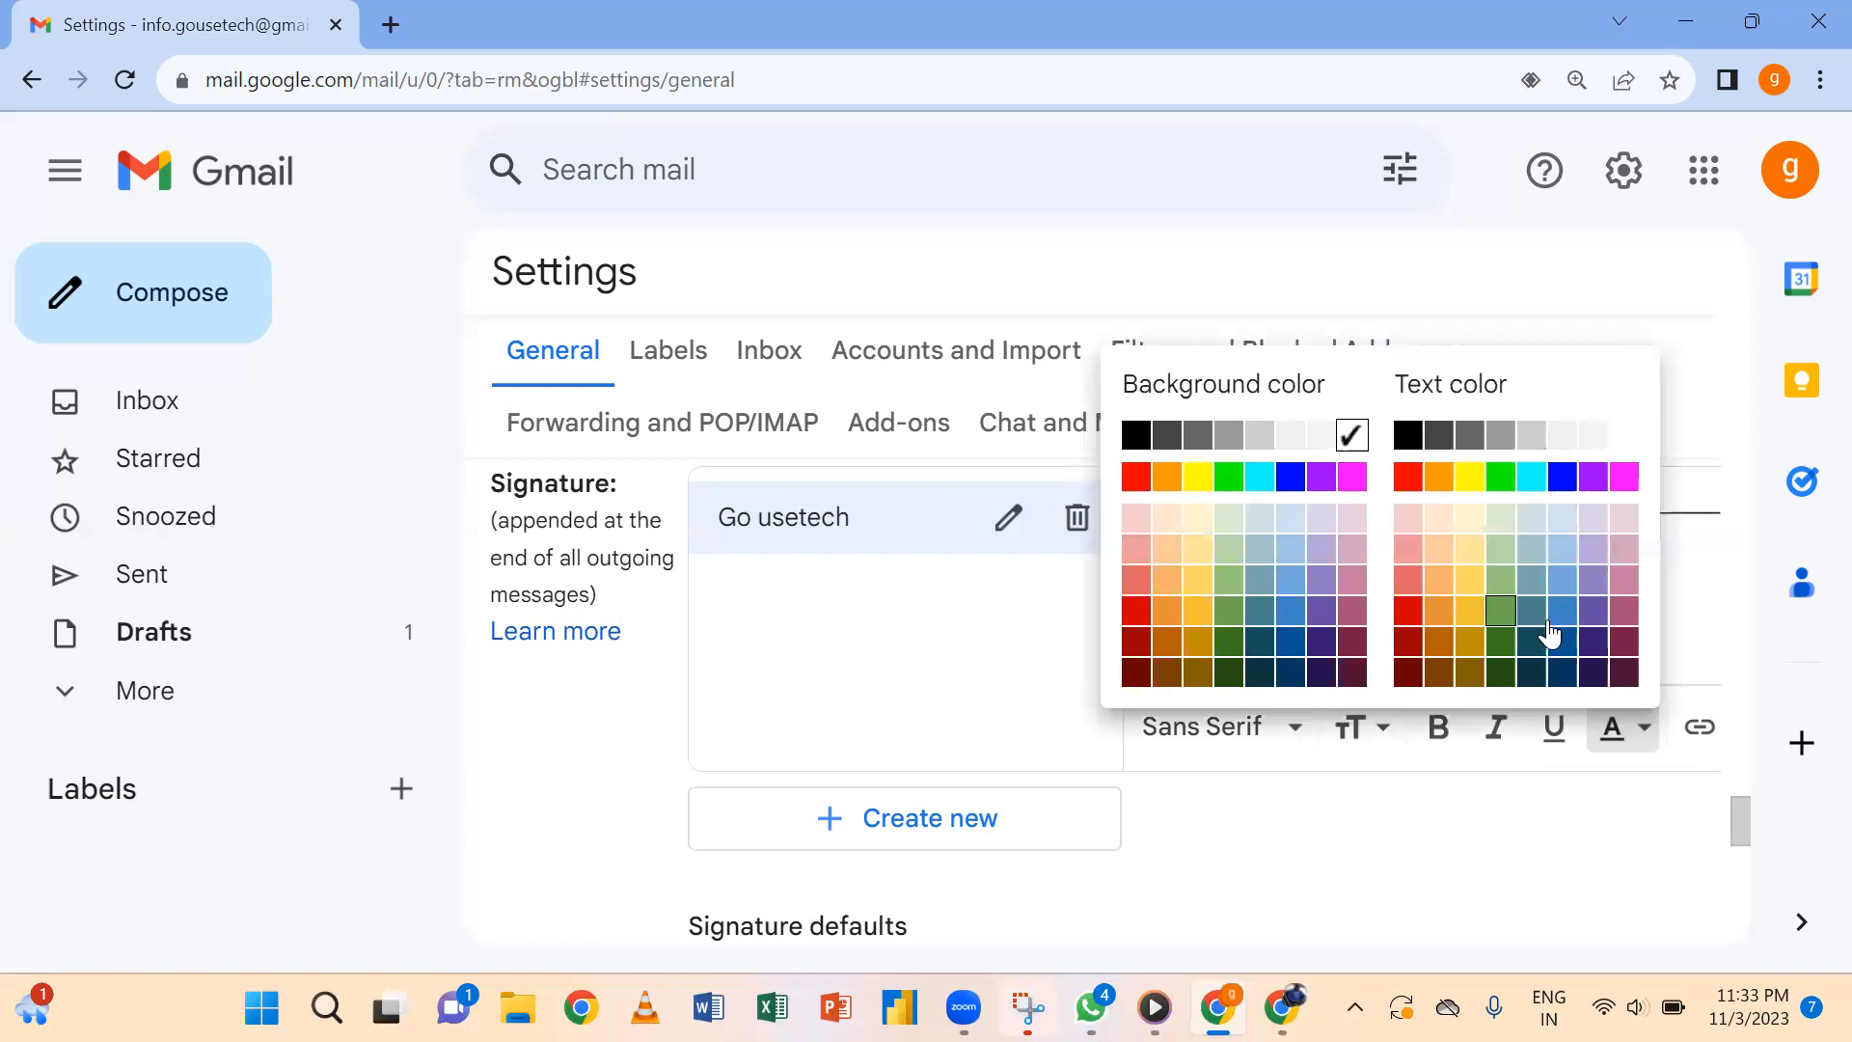
pyautogui.click(1621, 486)
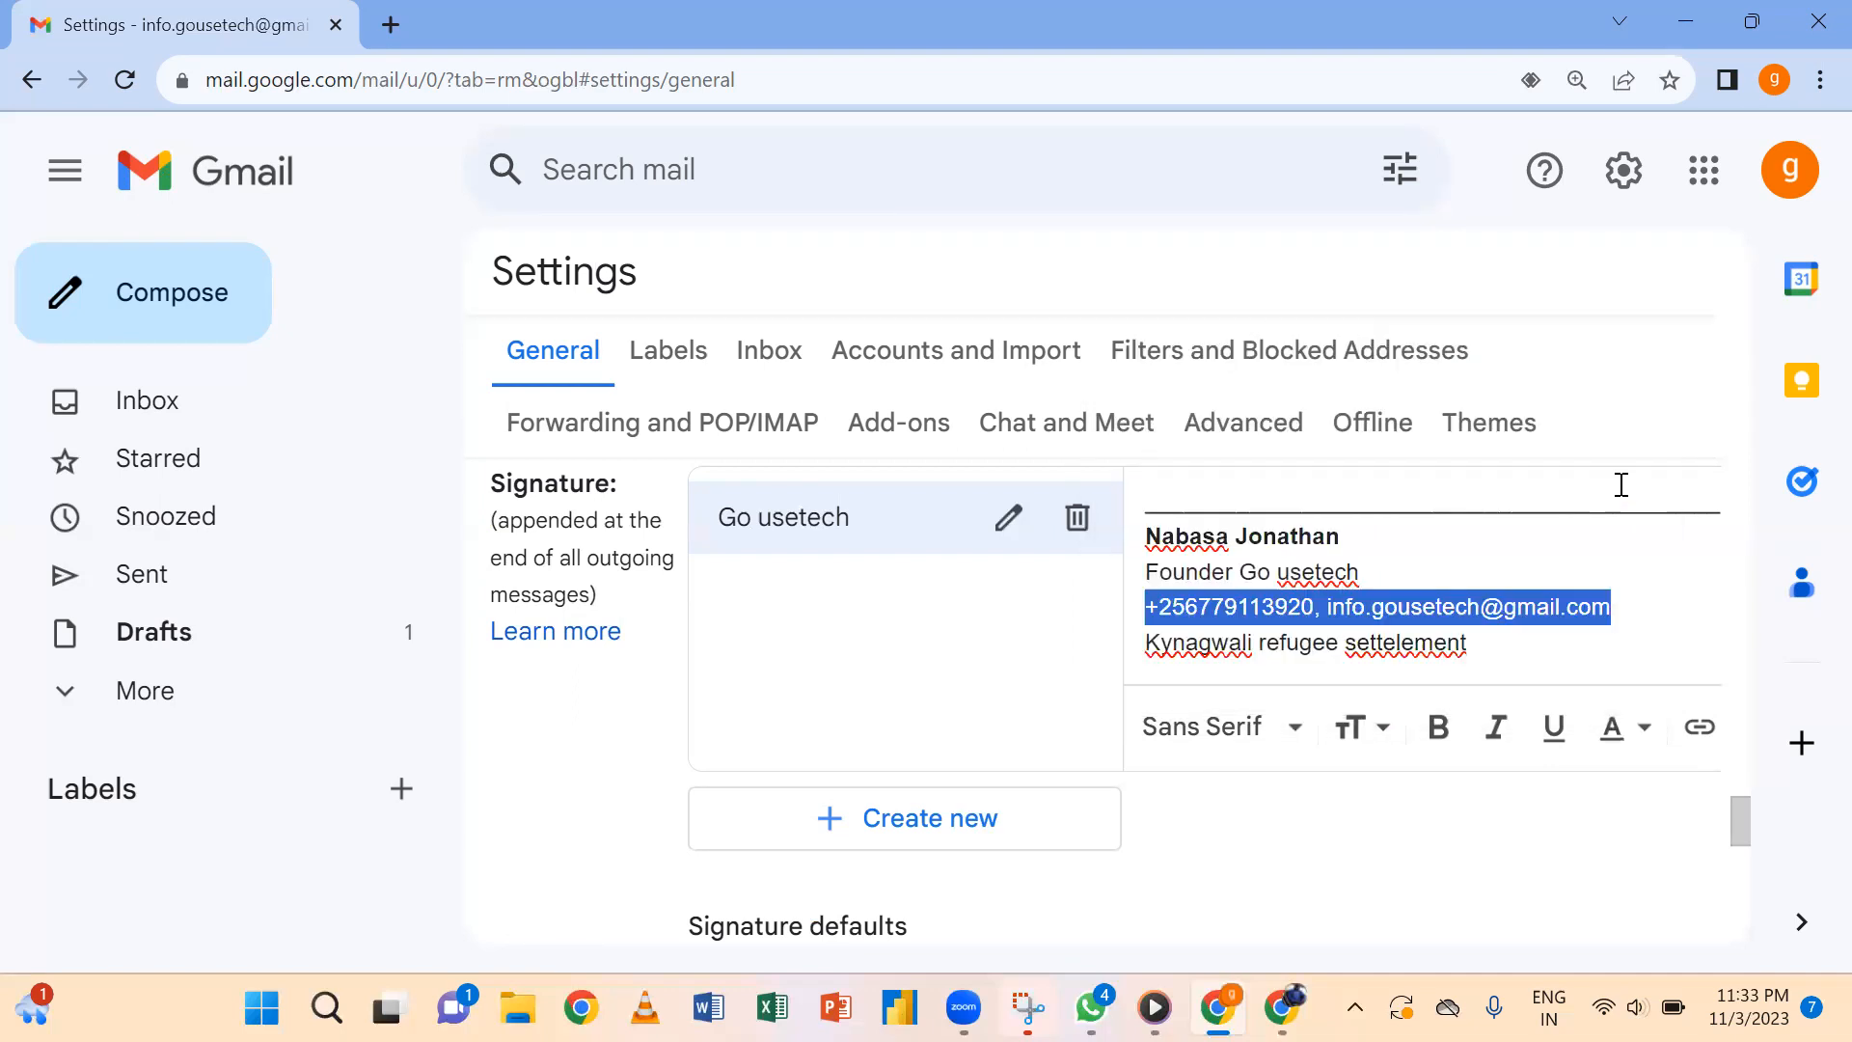
pyautogui.click(1625, 609)
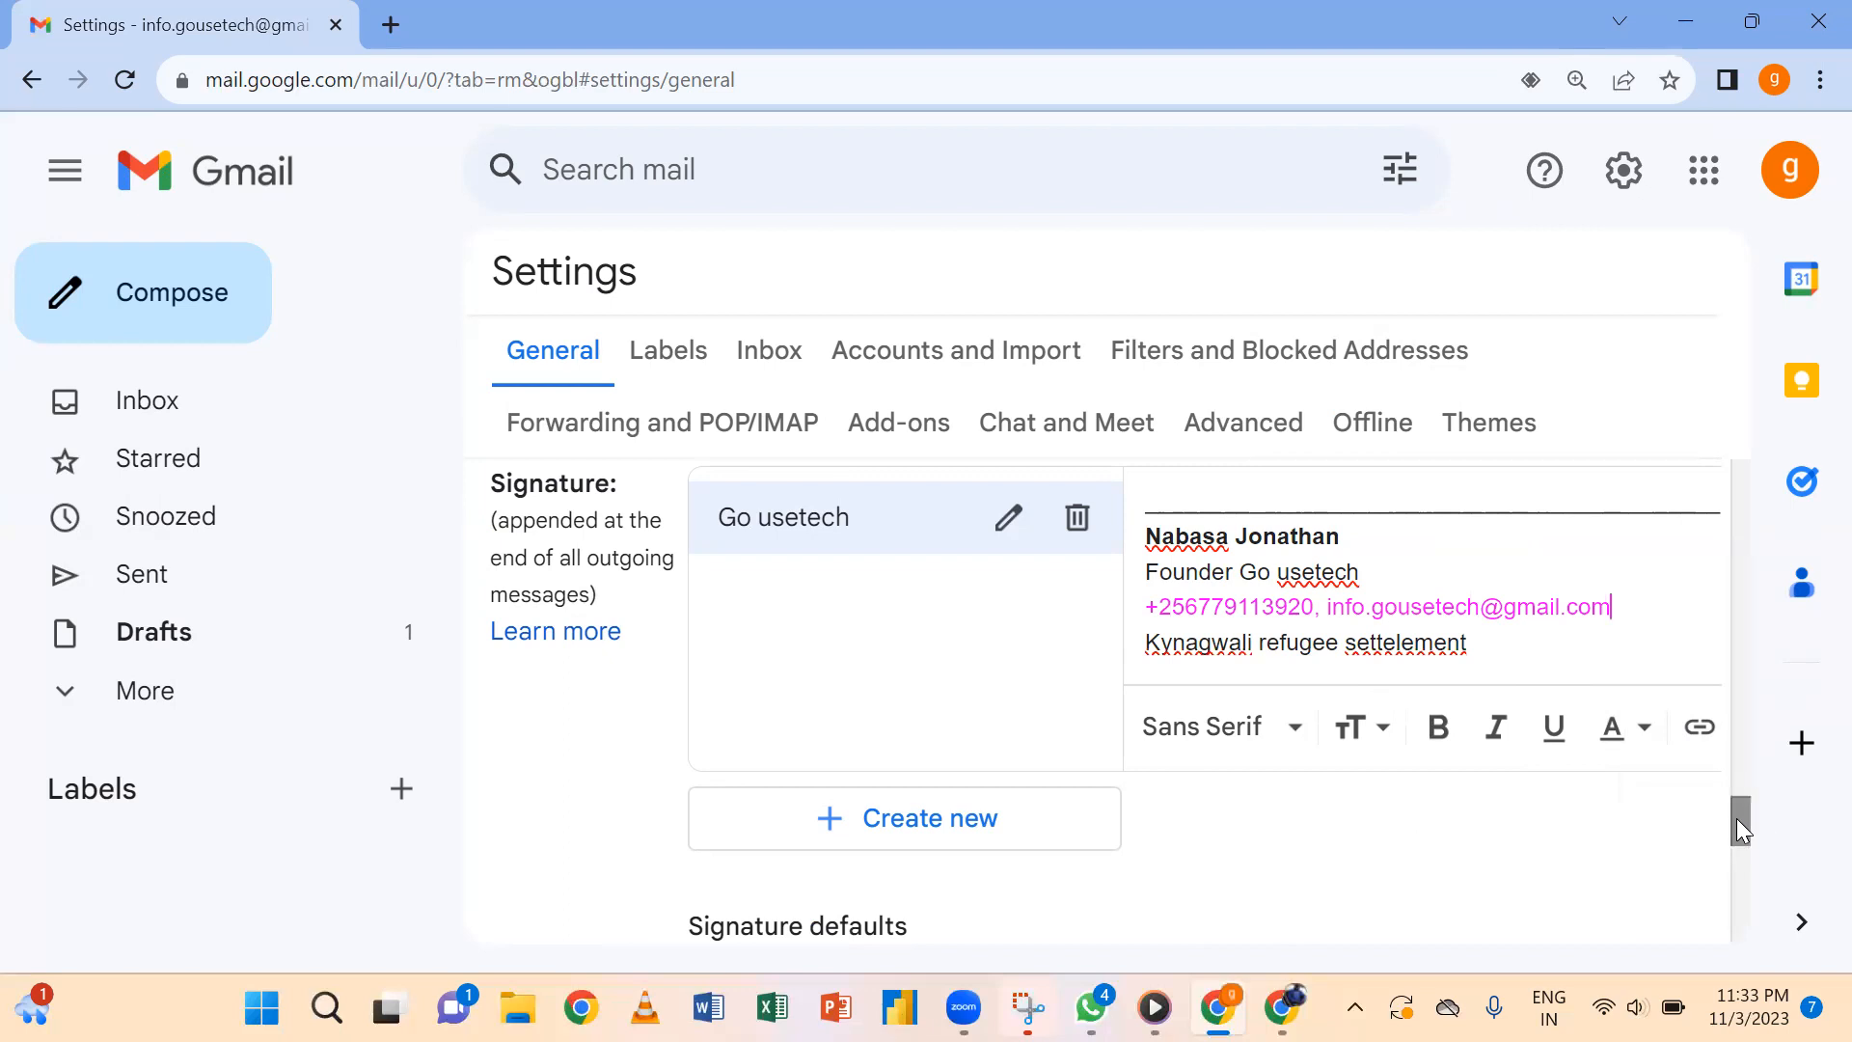
pyautogui.moveTo(1736, 818)
pyautogui.mouseDown()
pyautogui.moveTo(1736, 841)
pyautogui.moveTo(1736, 799)
pyautogui.moveTo(1736, 924)
pyautogui.mouseUp()
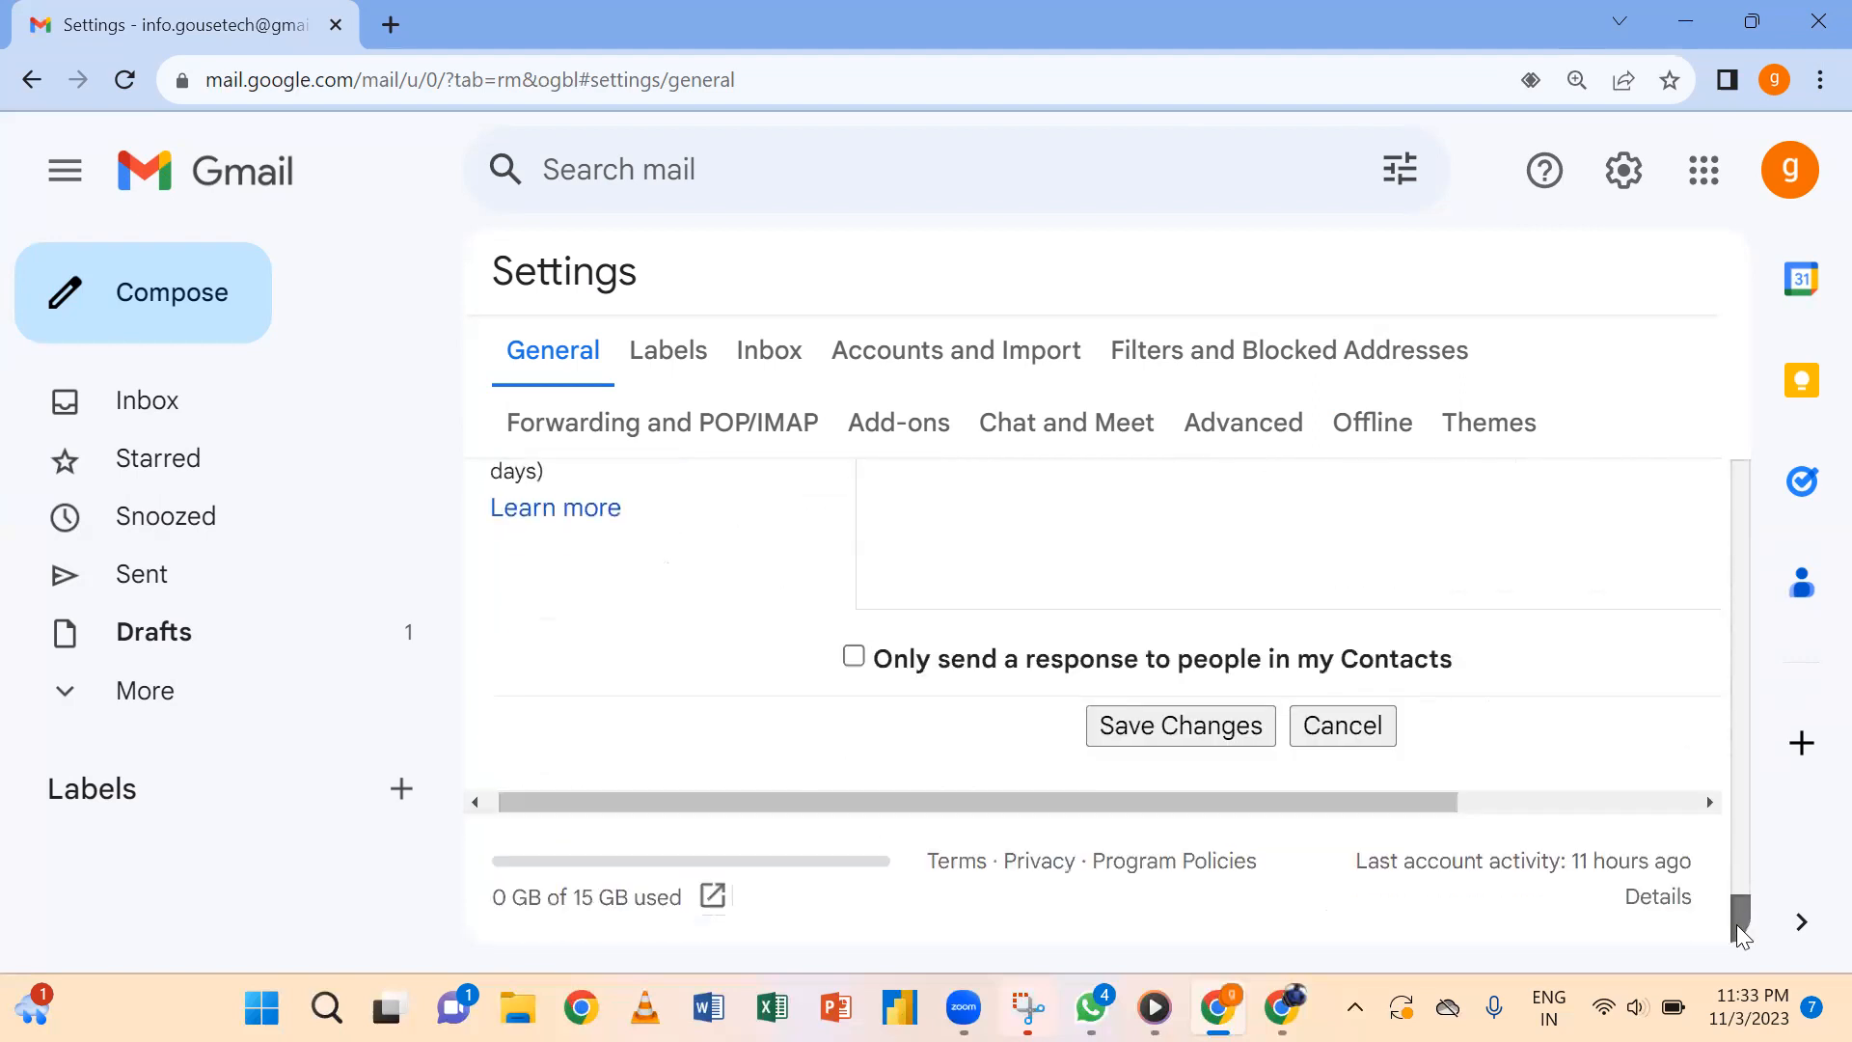
# Save the signature changes, open and close a test message, then open quick settings.
pyautogui.click(1215, 728)
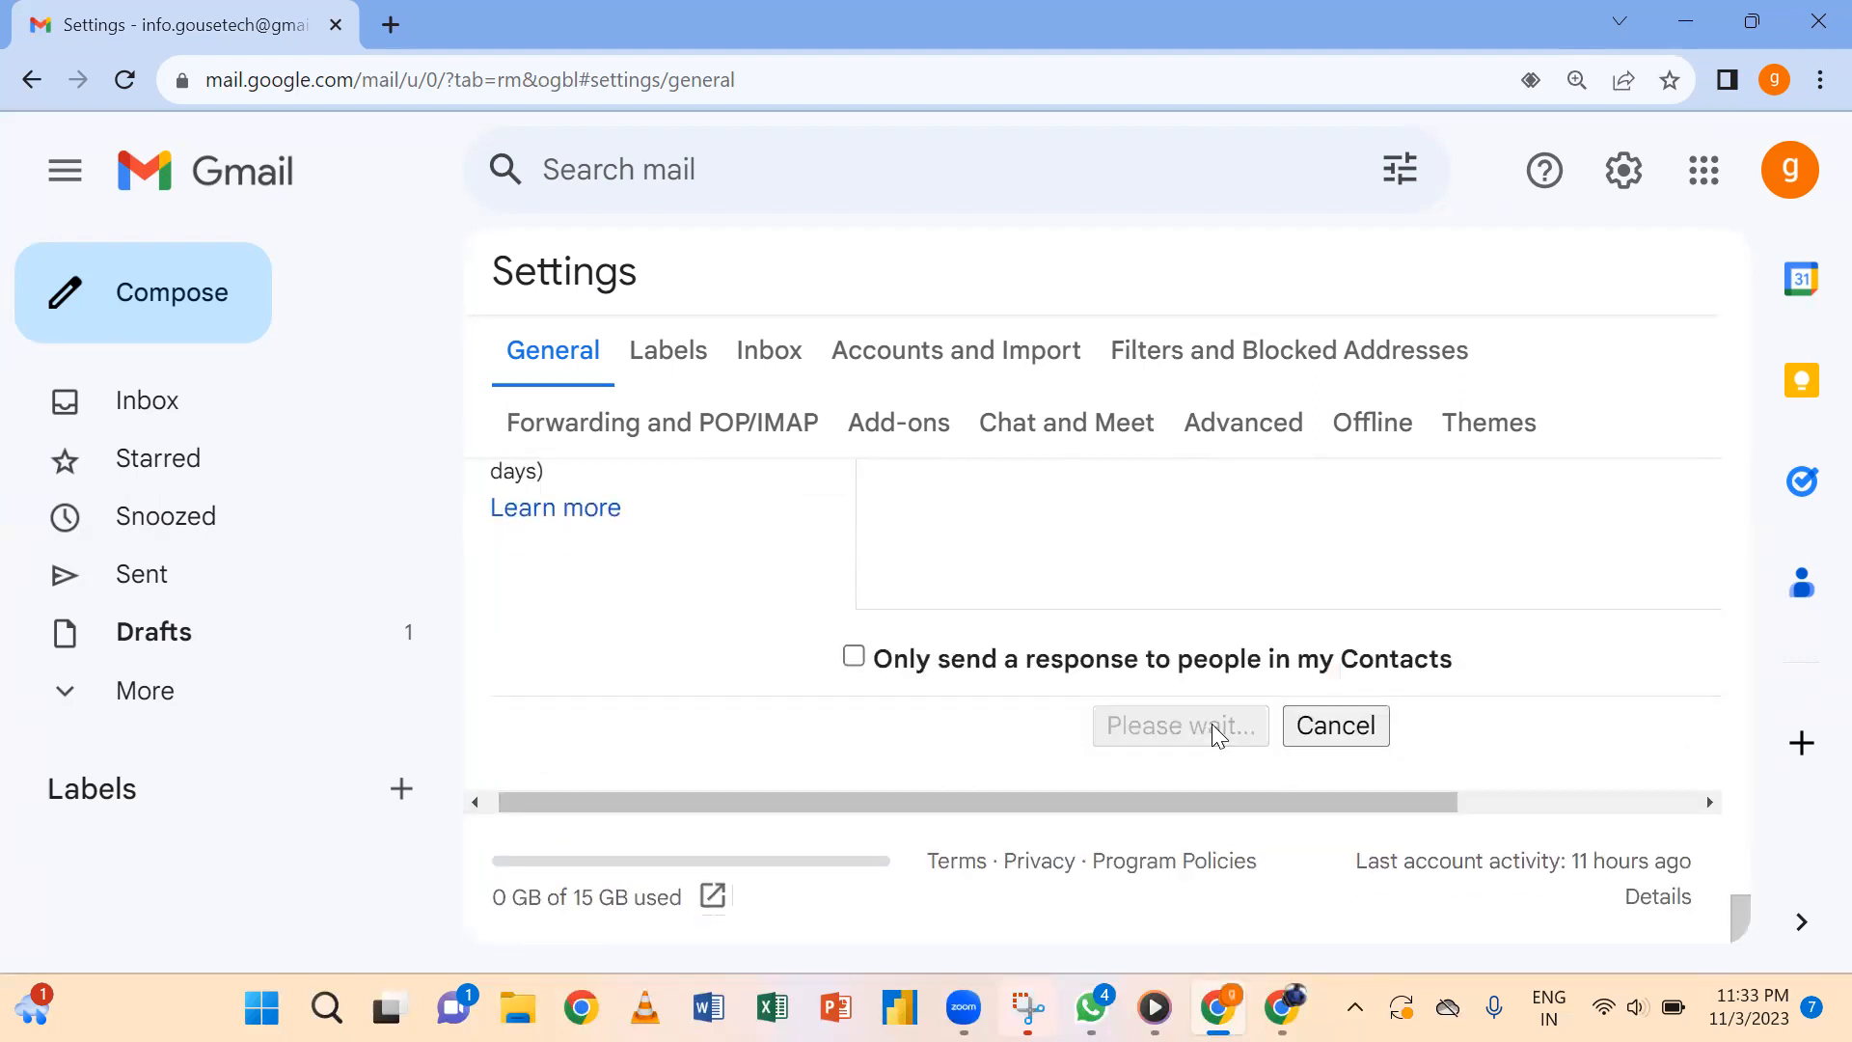
pyautogui.moveTo(1118, 964)
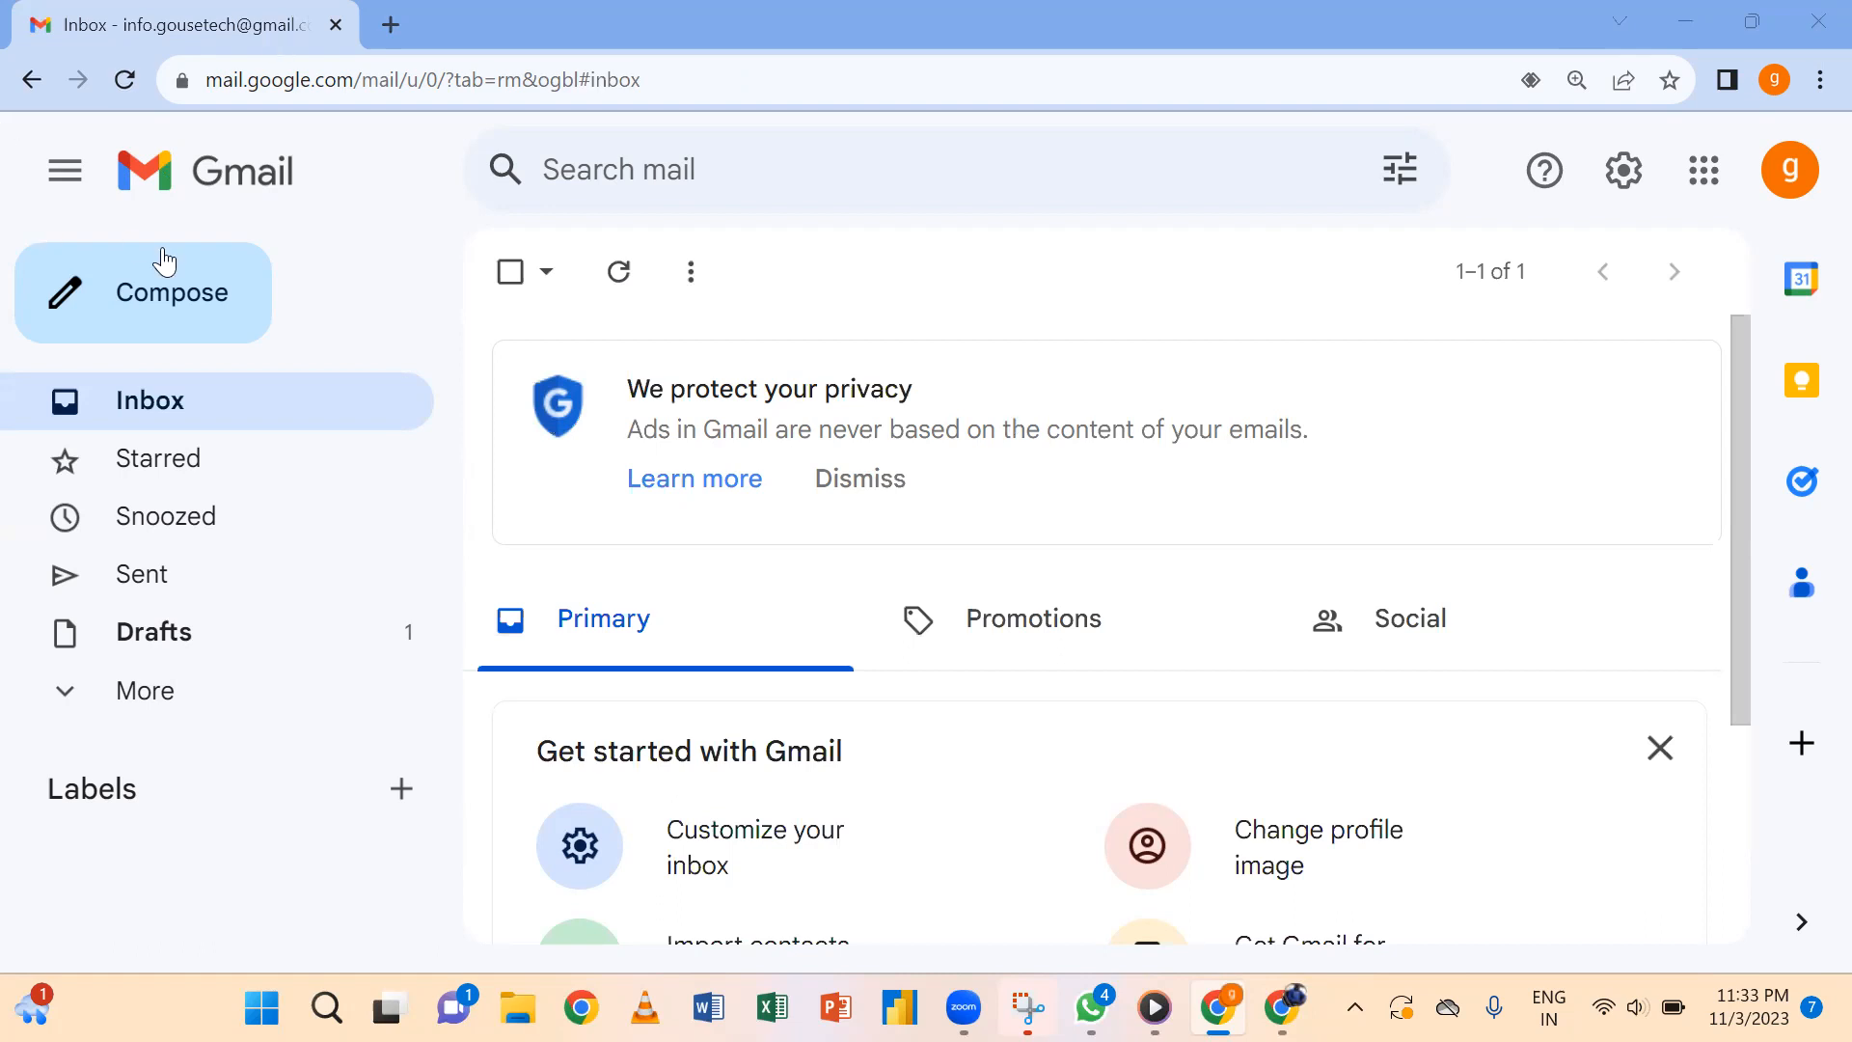
pyautogui.click(188, 293)
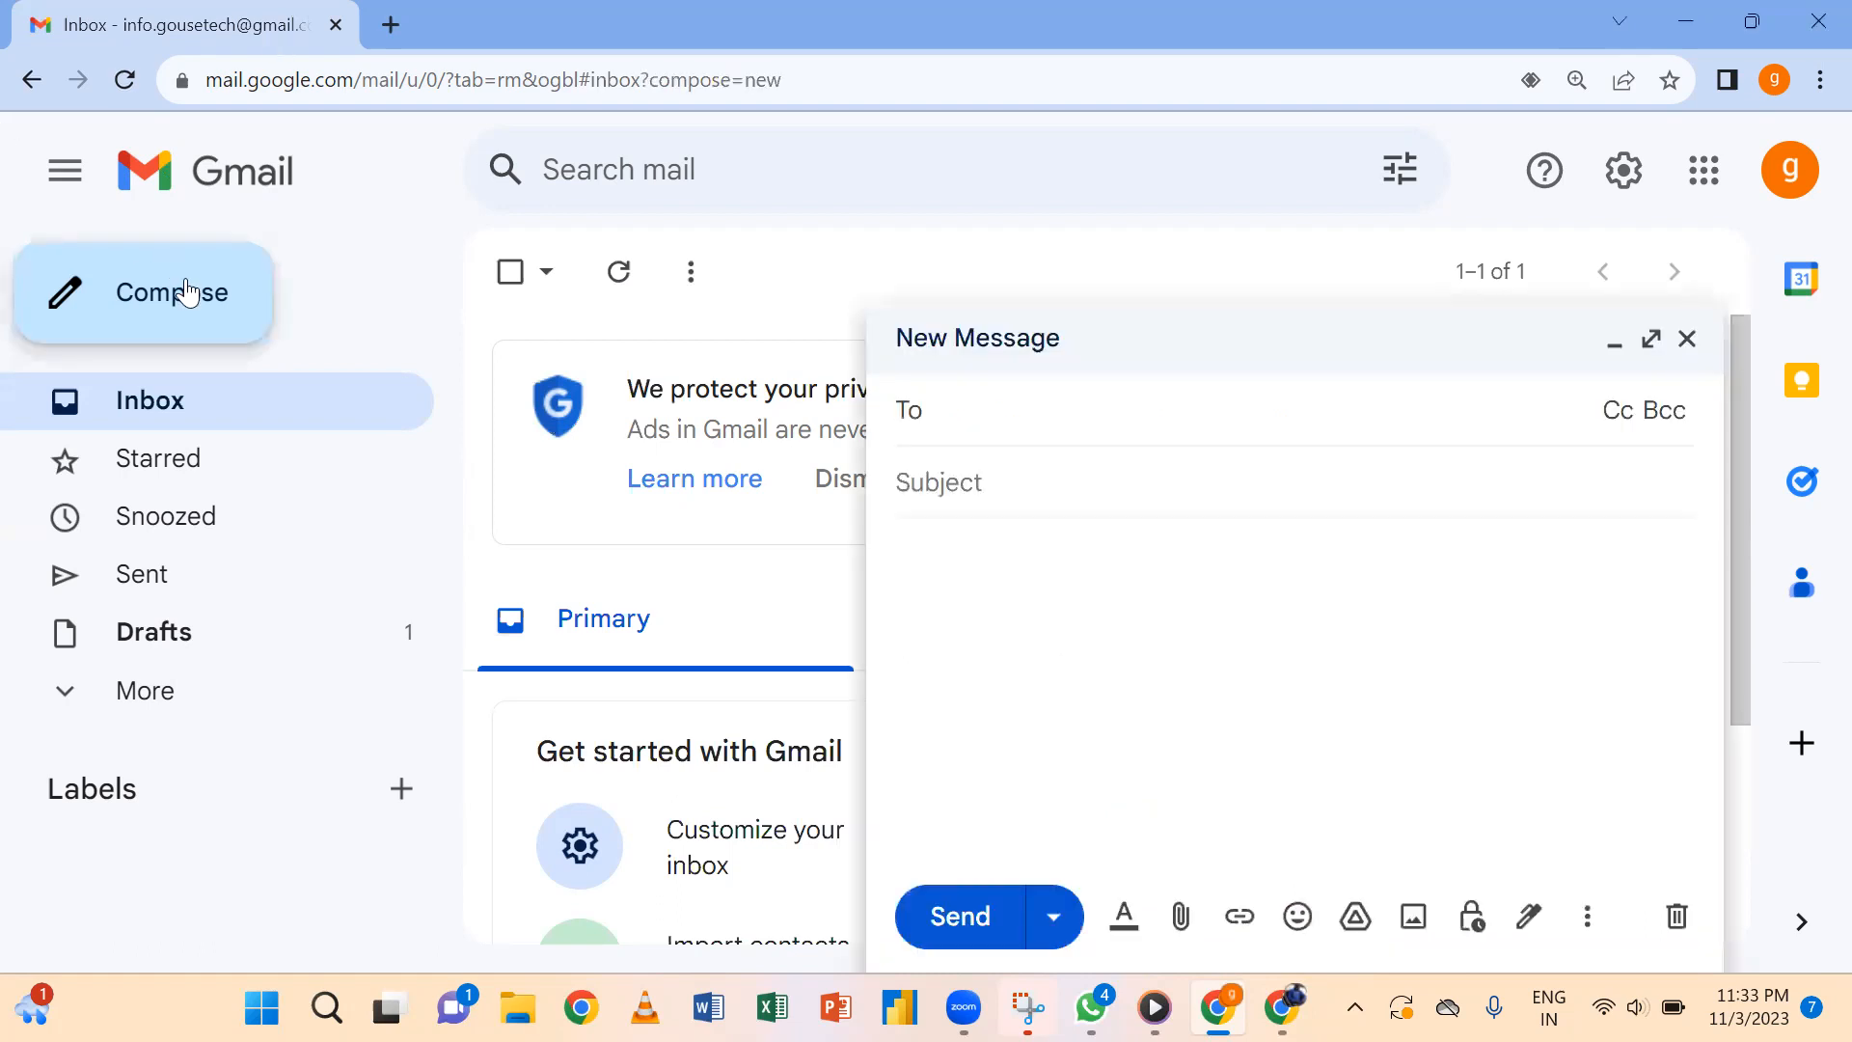
pyautogui.click(1162, 579)
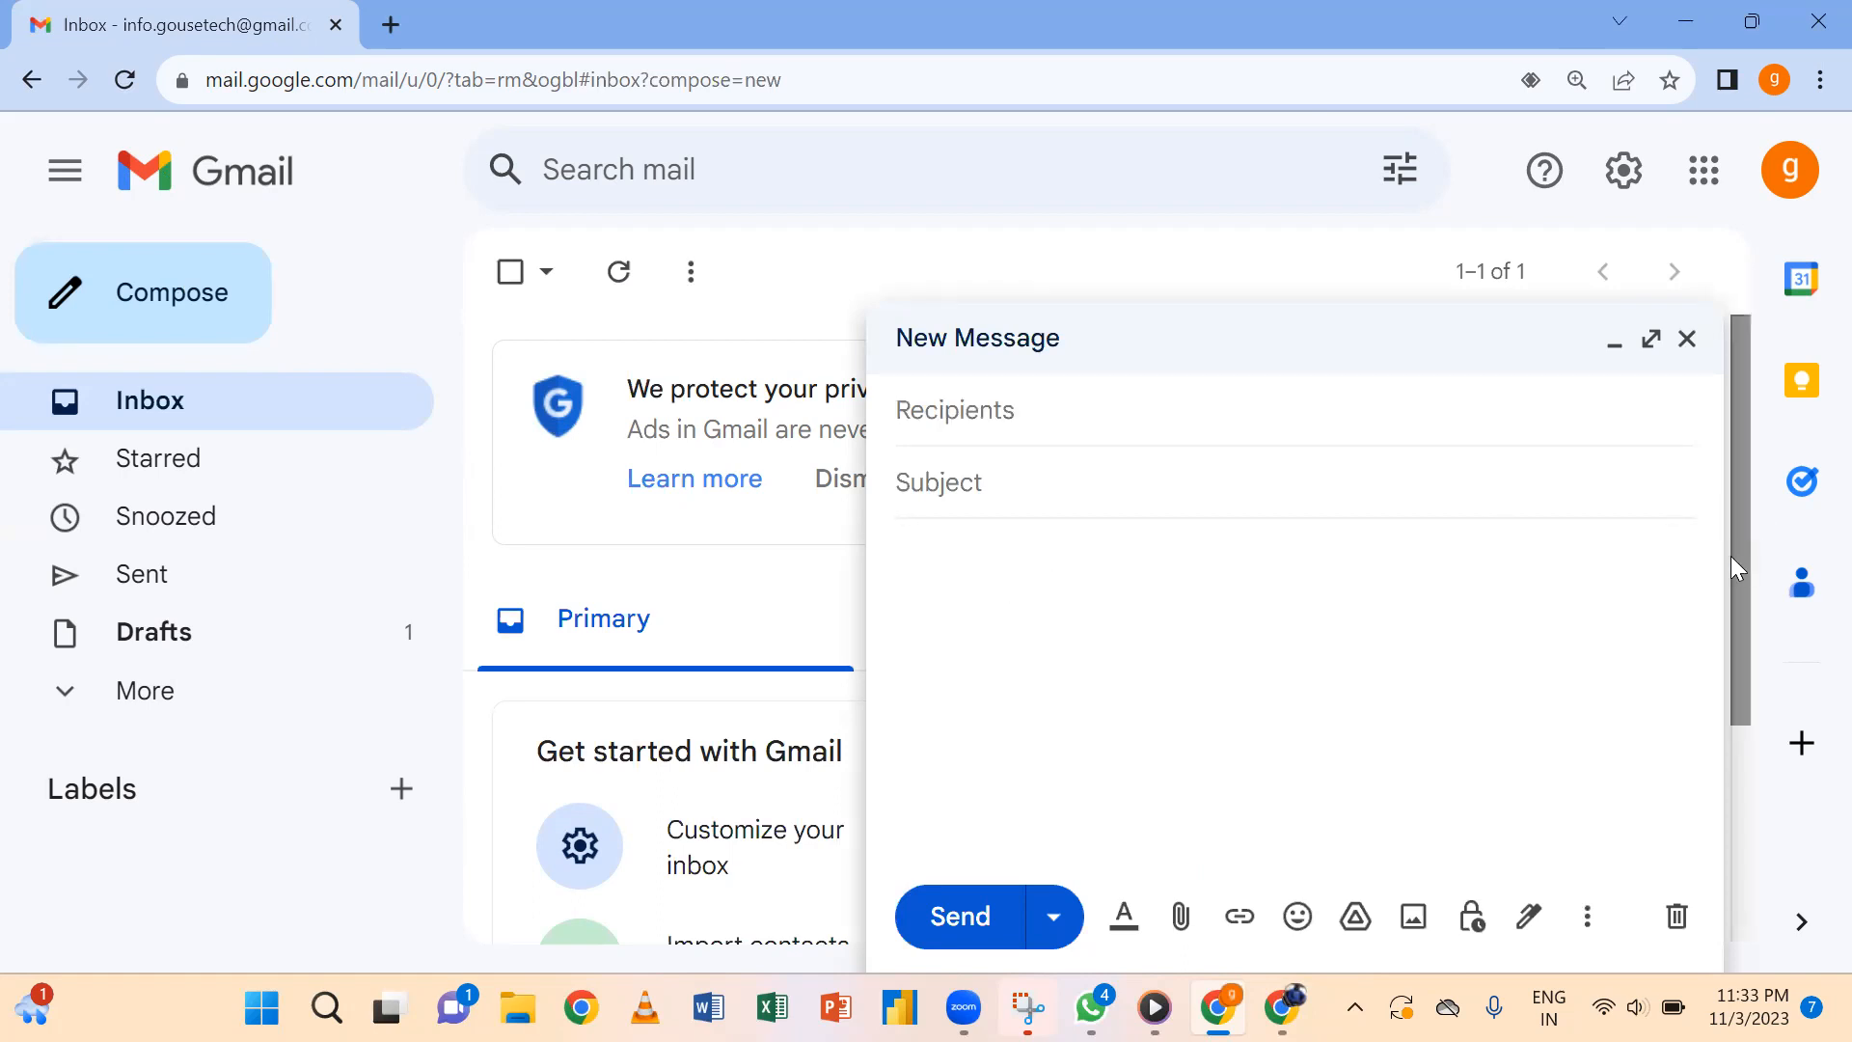
pyautogui.moveTo(1734, 564); pyautogui.dragTo(1736, 646)
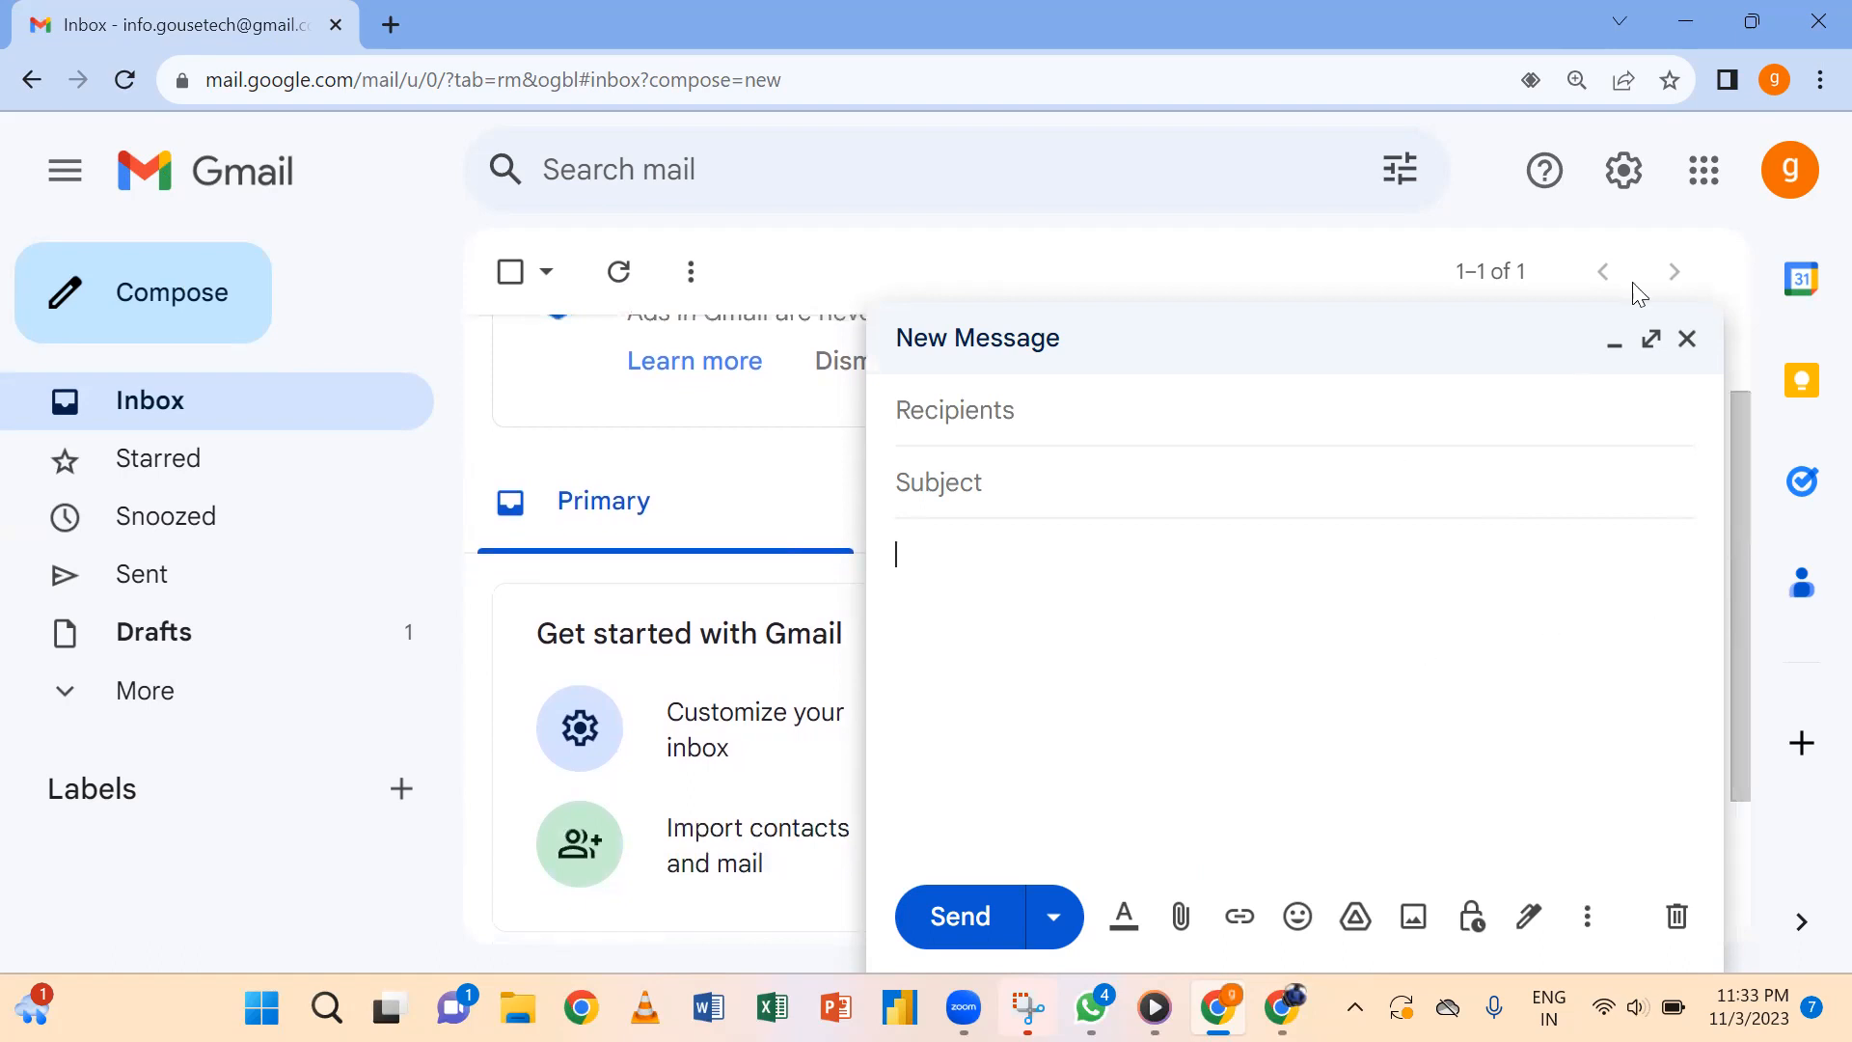
pyautogui.click(1685, 345)
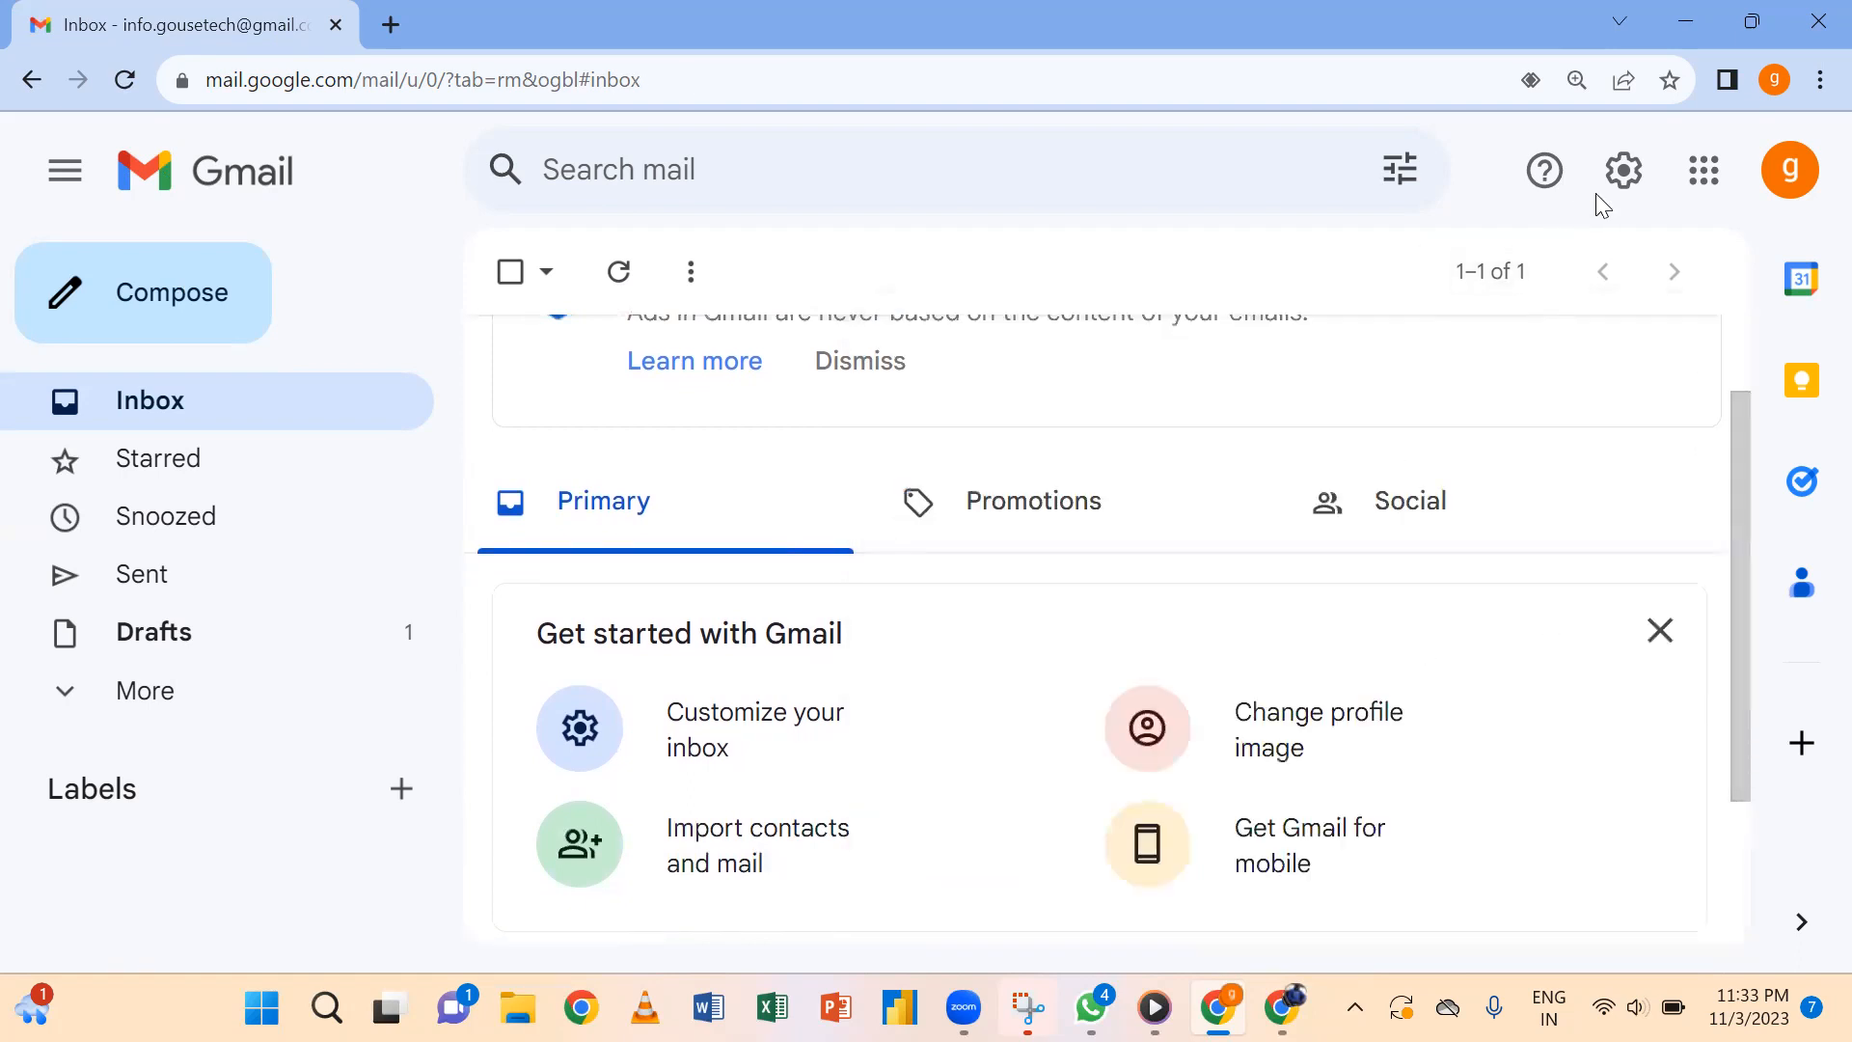
pyautogui.click(1617, 175)
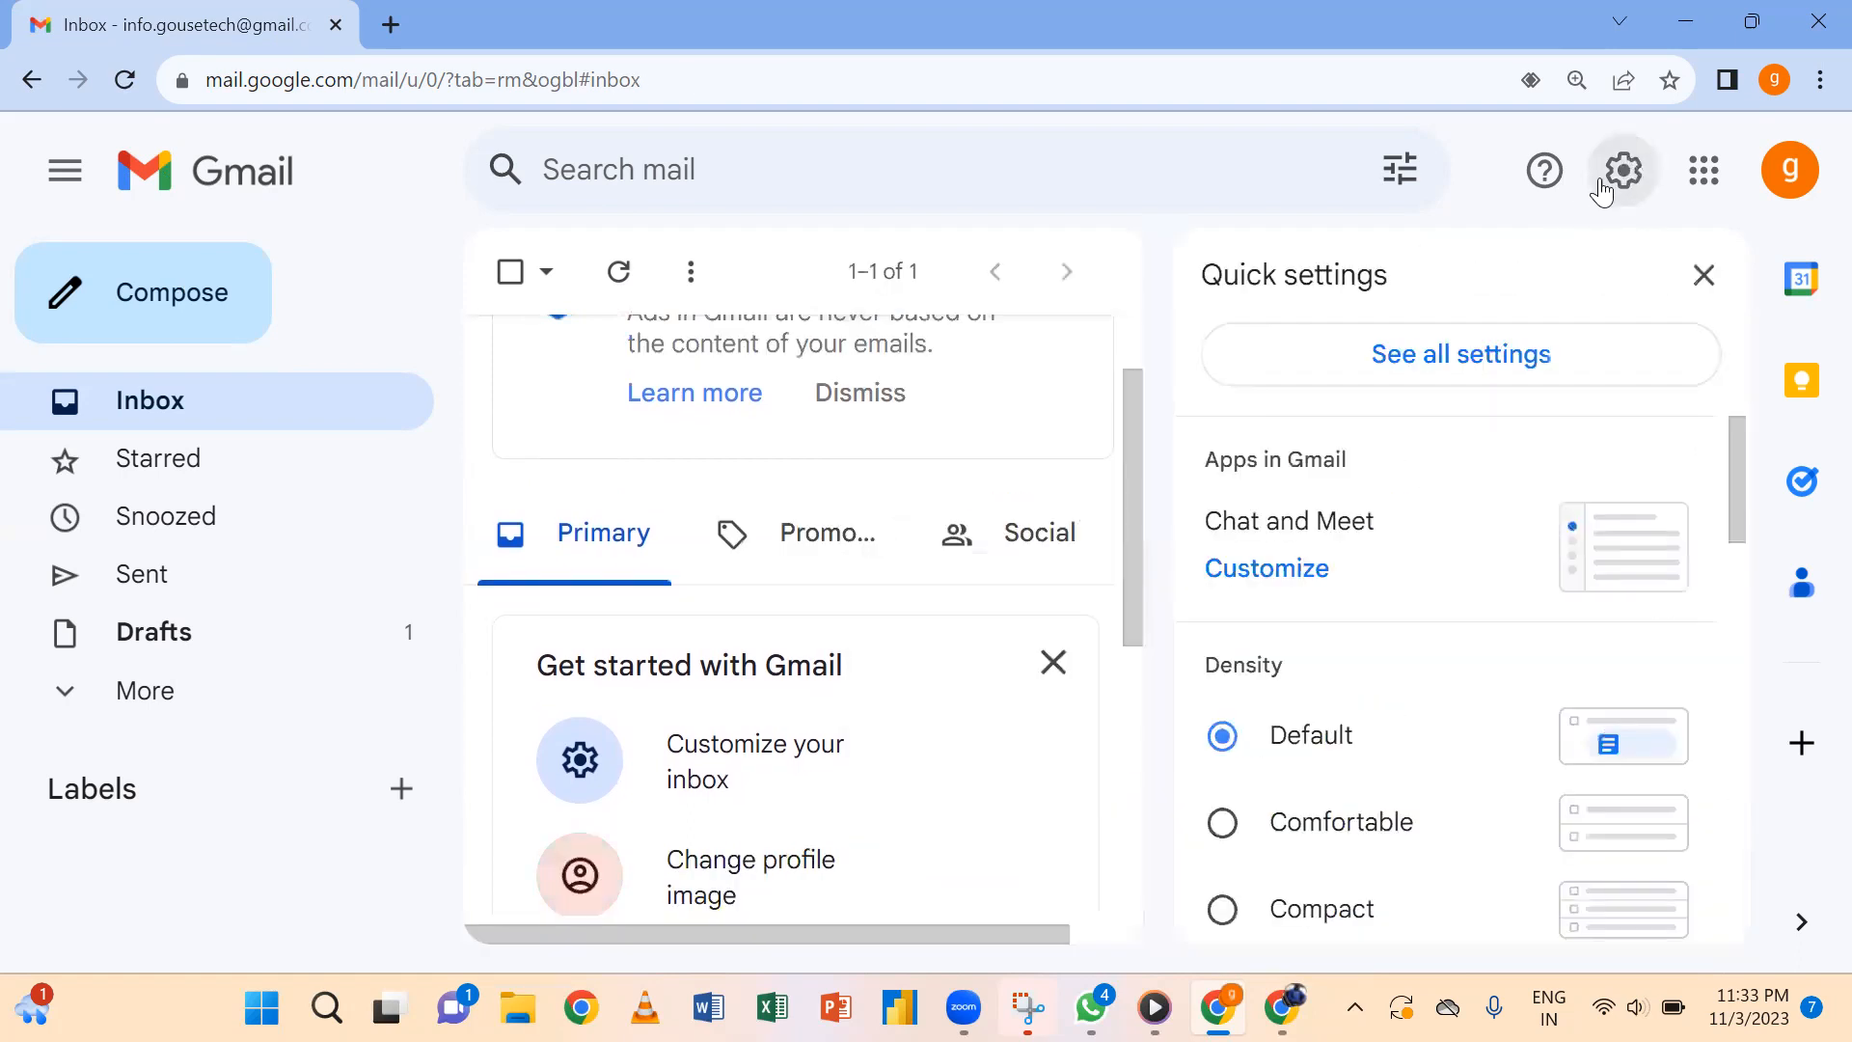
# Open all settings, zoom out, and scroll down to Signature defaults, still set to No signature.
pyautogui.click(1470, 389)
pyautogui.moveTo(1734, 481); pyautogui.dragTo(1716, 823)
pyautogui.scroll(-1, 1713, 823)
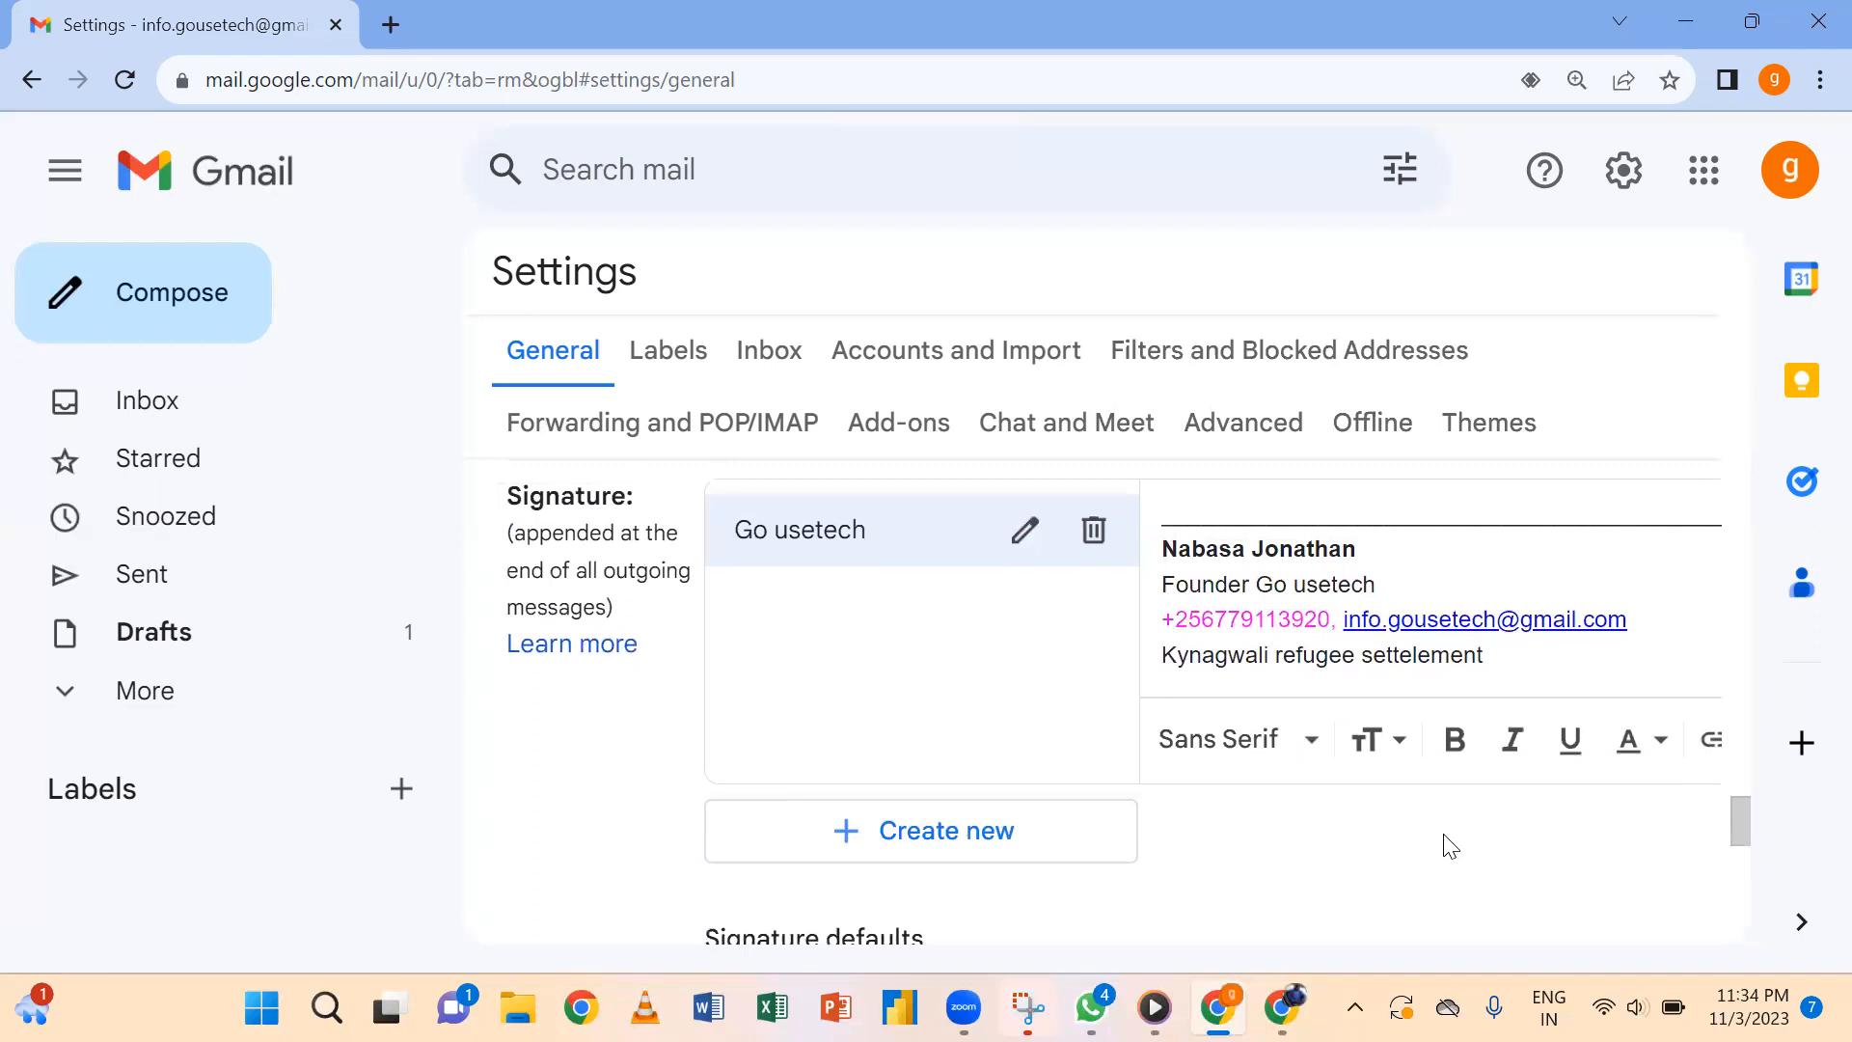
pyautogui.hotkey('ctrl', '-')
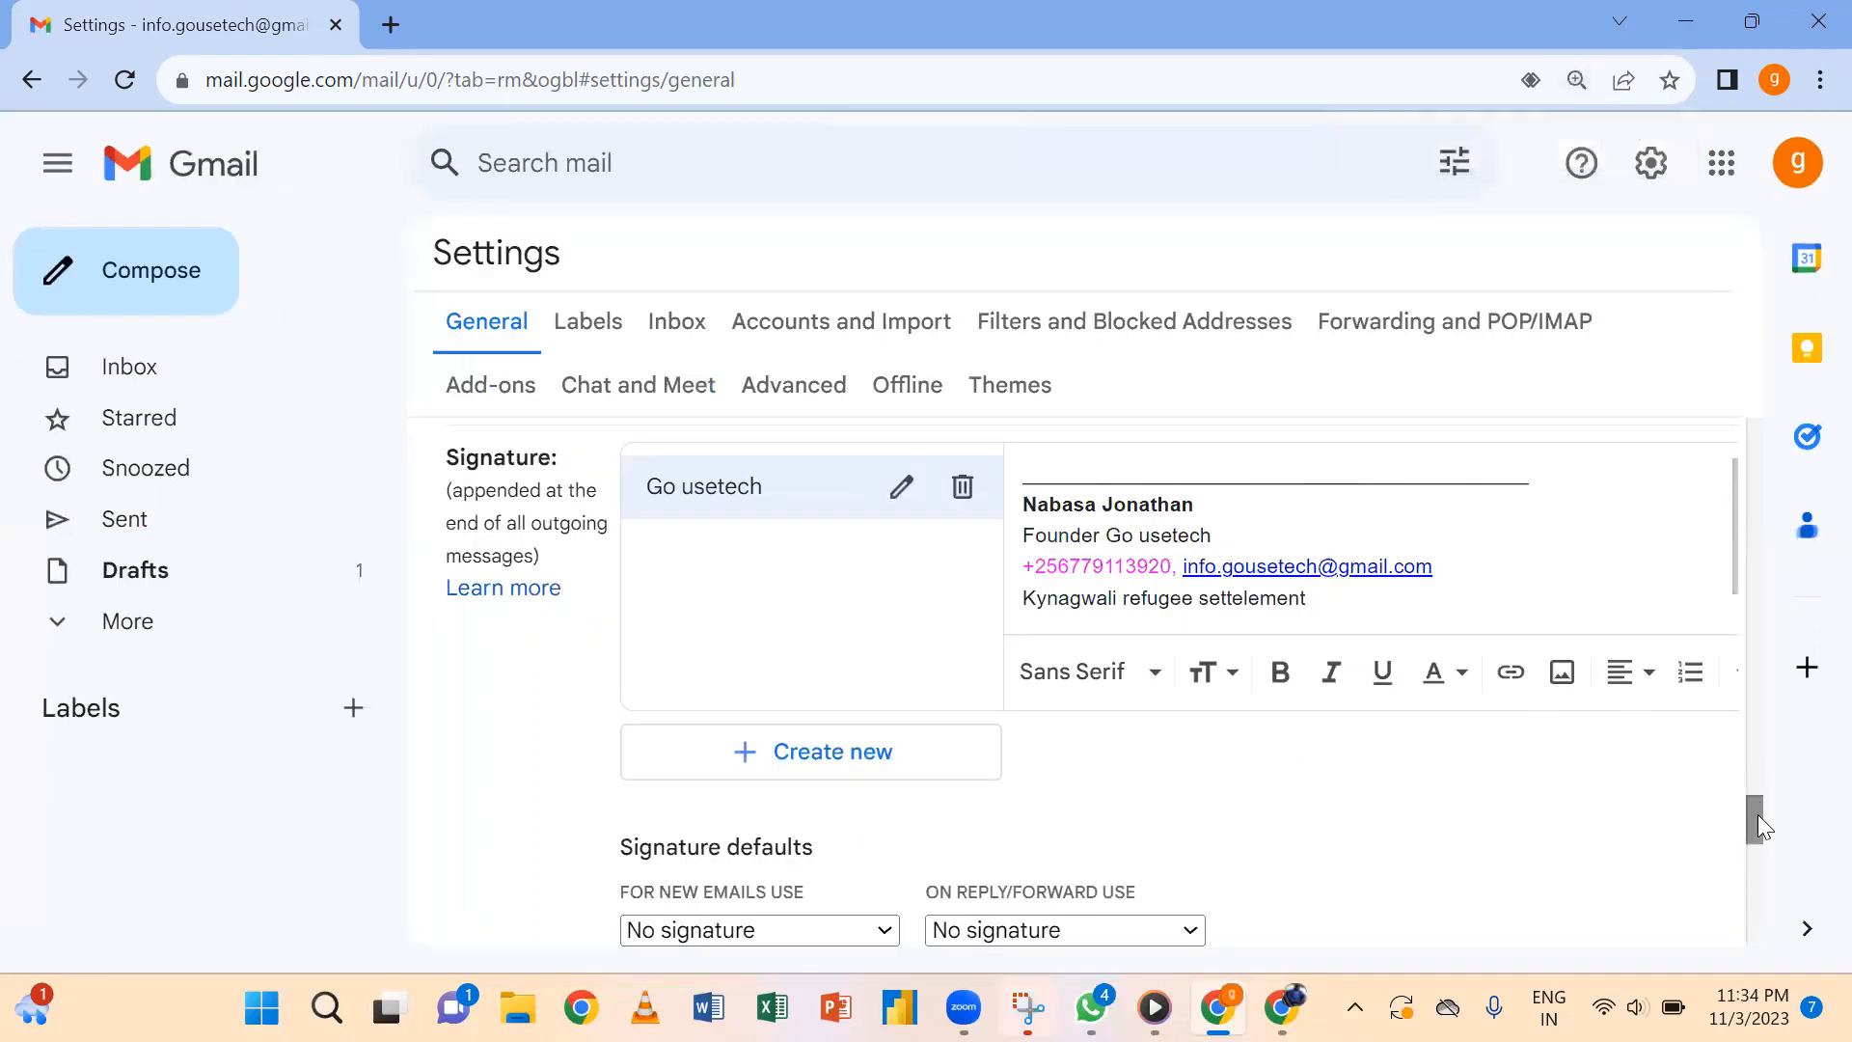
pyautogui.moveTo(1761, 826); pyautogui.dragTo(1759, 843)
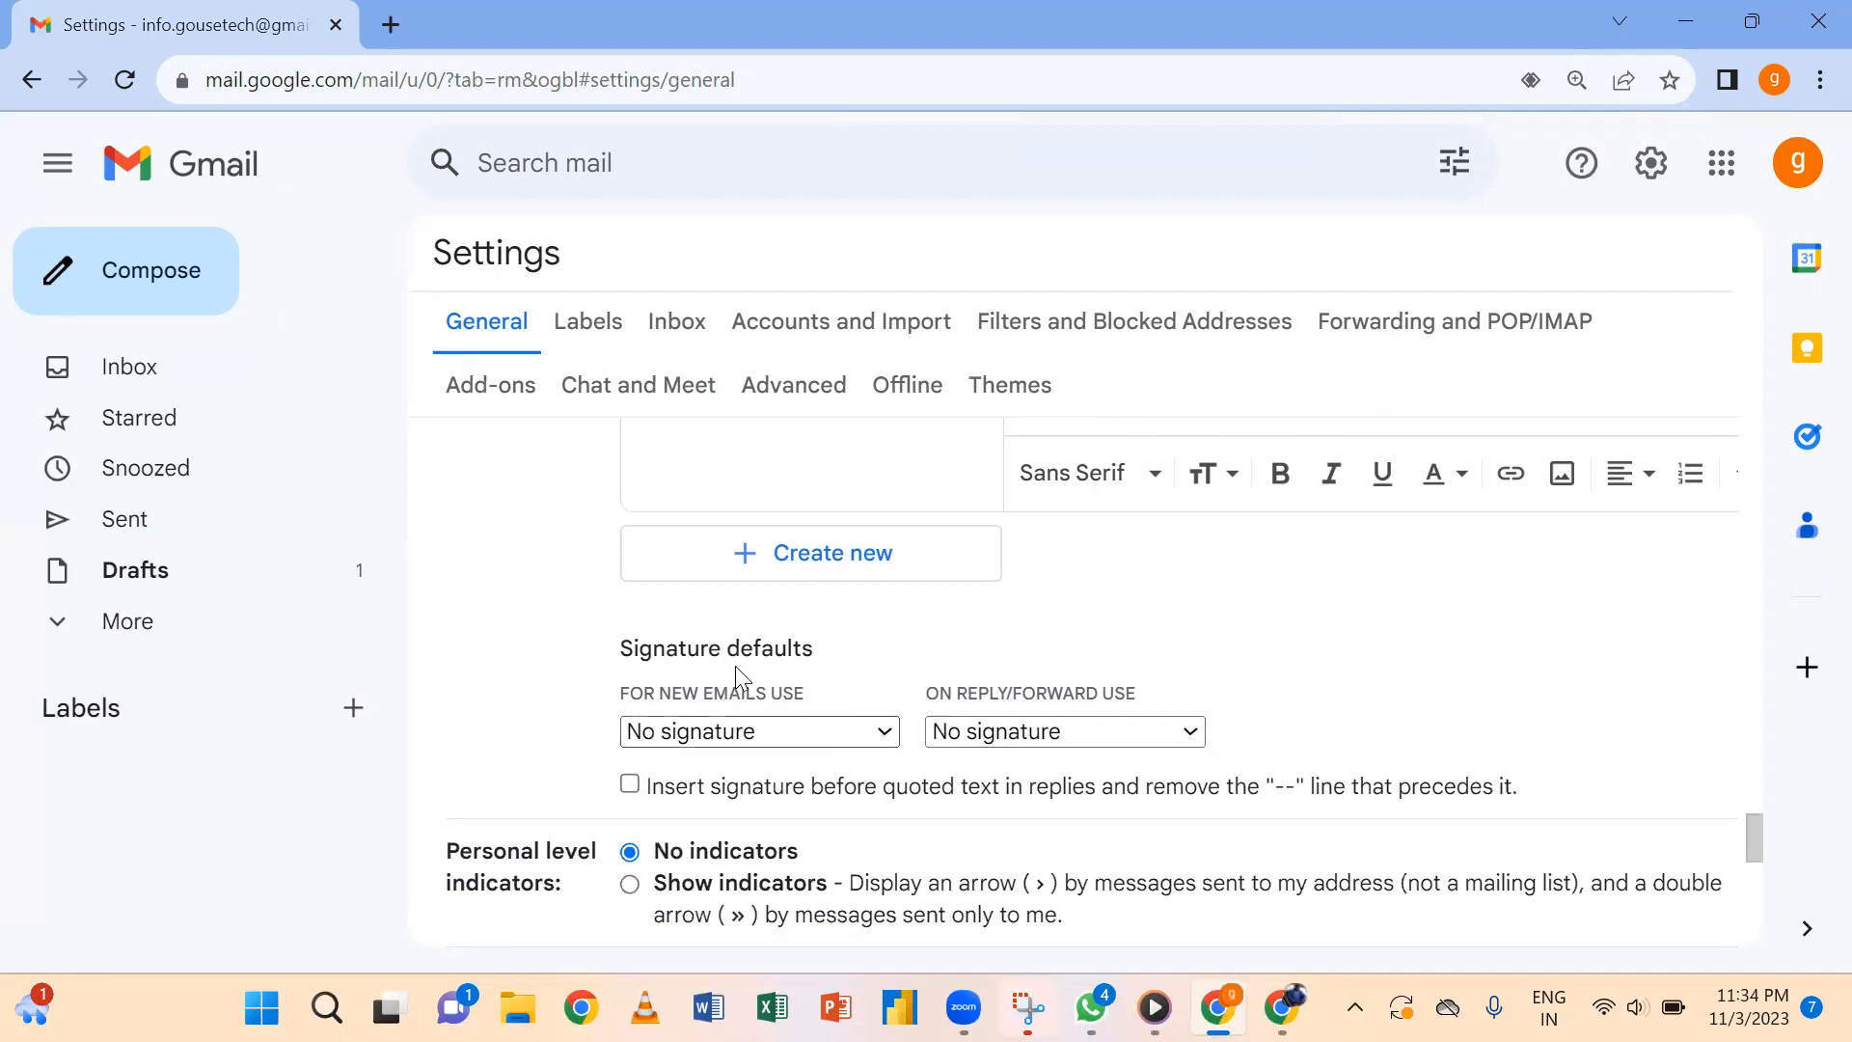
# Choose Go usetech for new emails and replies/forwards, and insert it before quoted text.
pyautogui.click(885, 740)
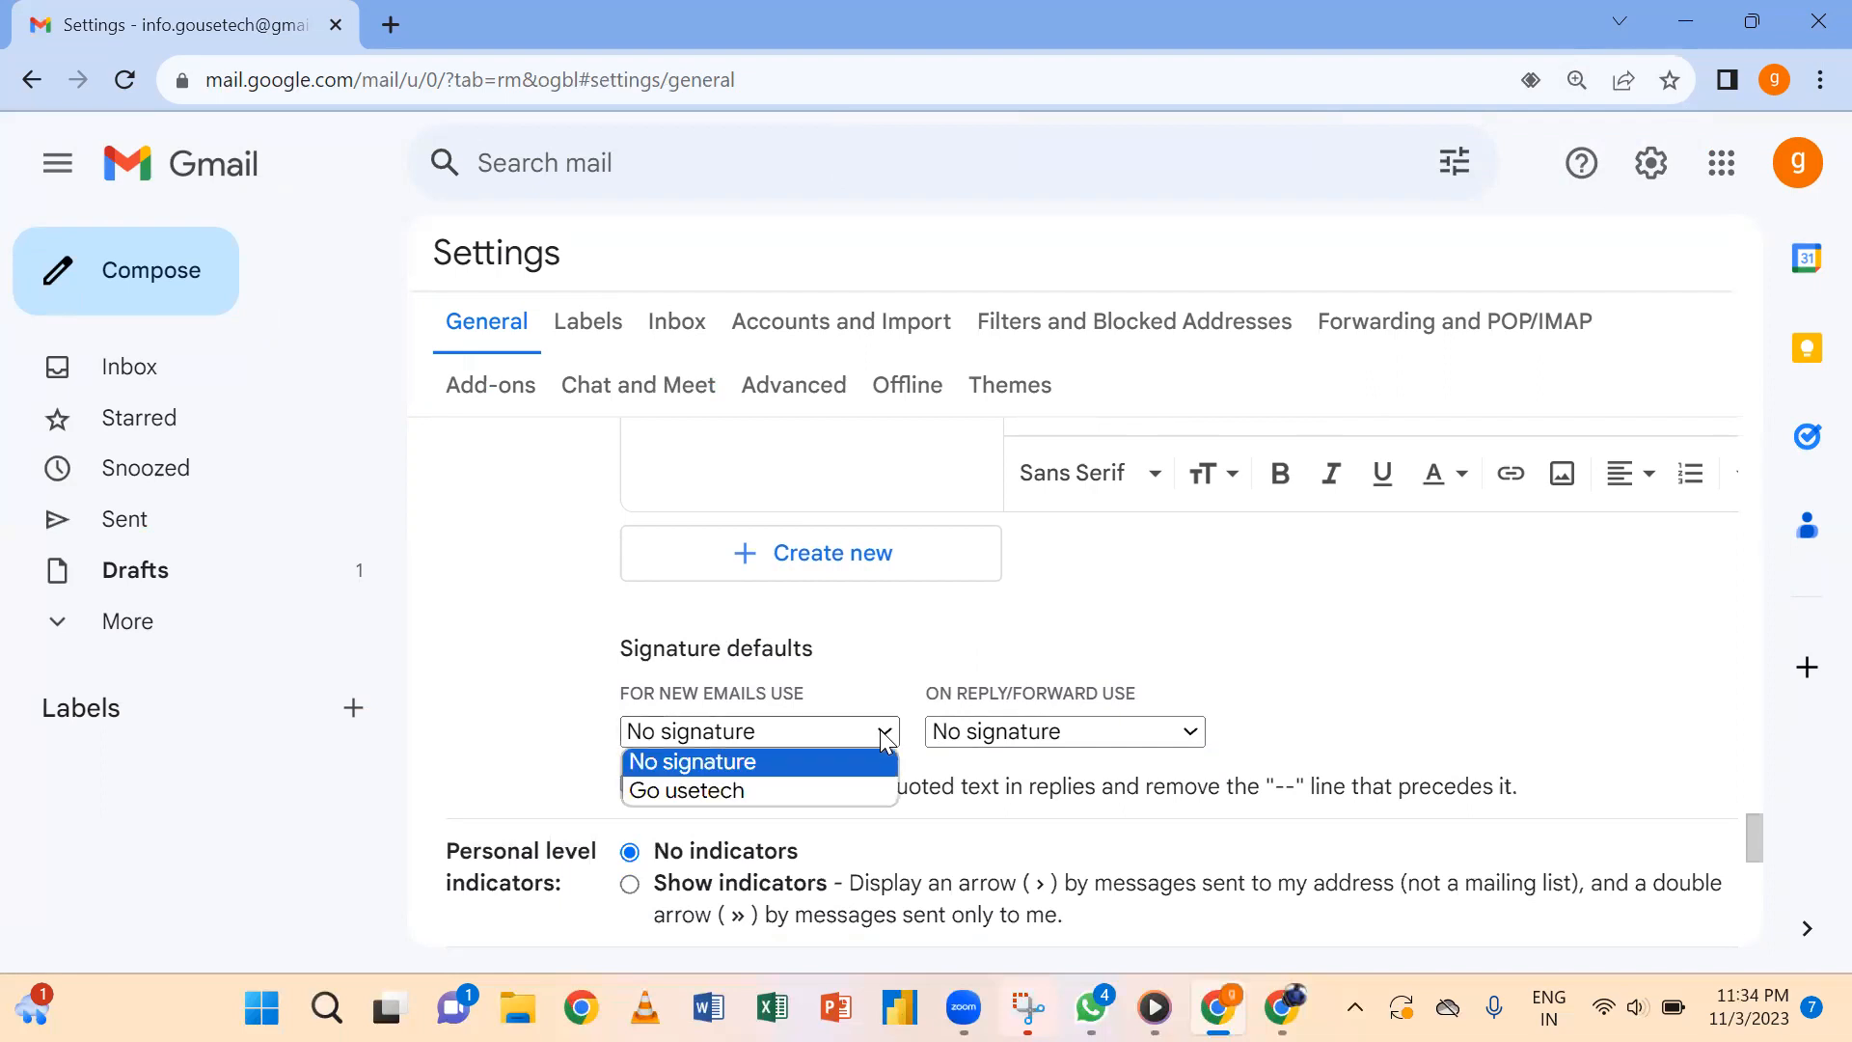
pyautogui.click(725, 791)
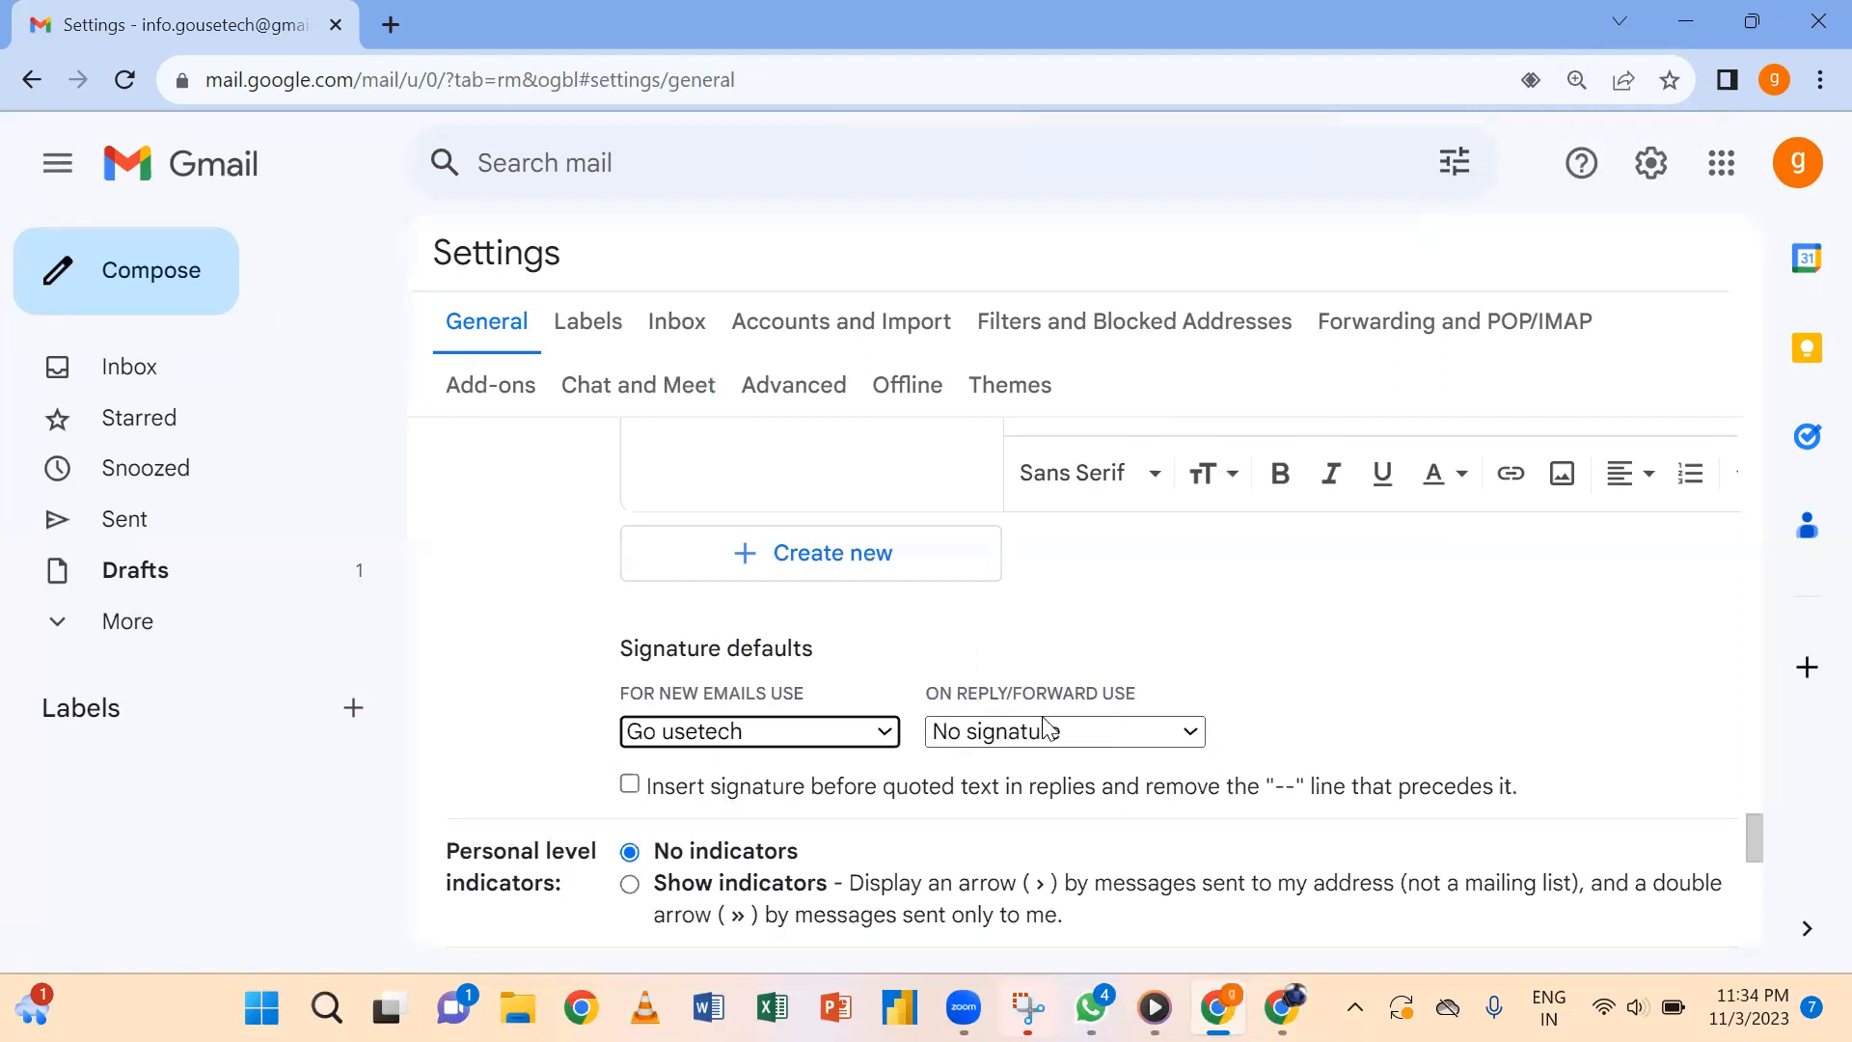
pyautogui.click(1188, 739)
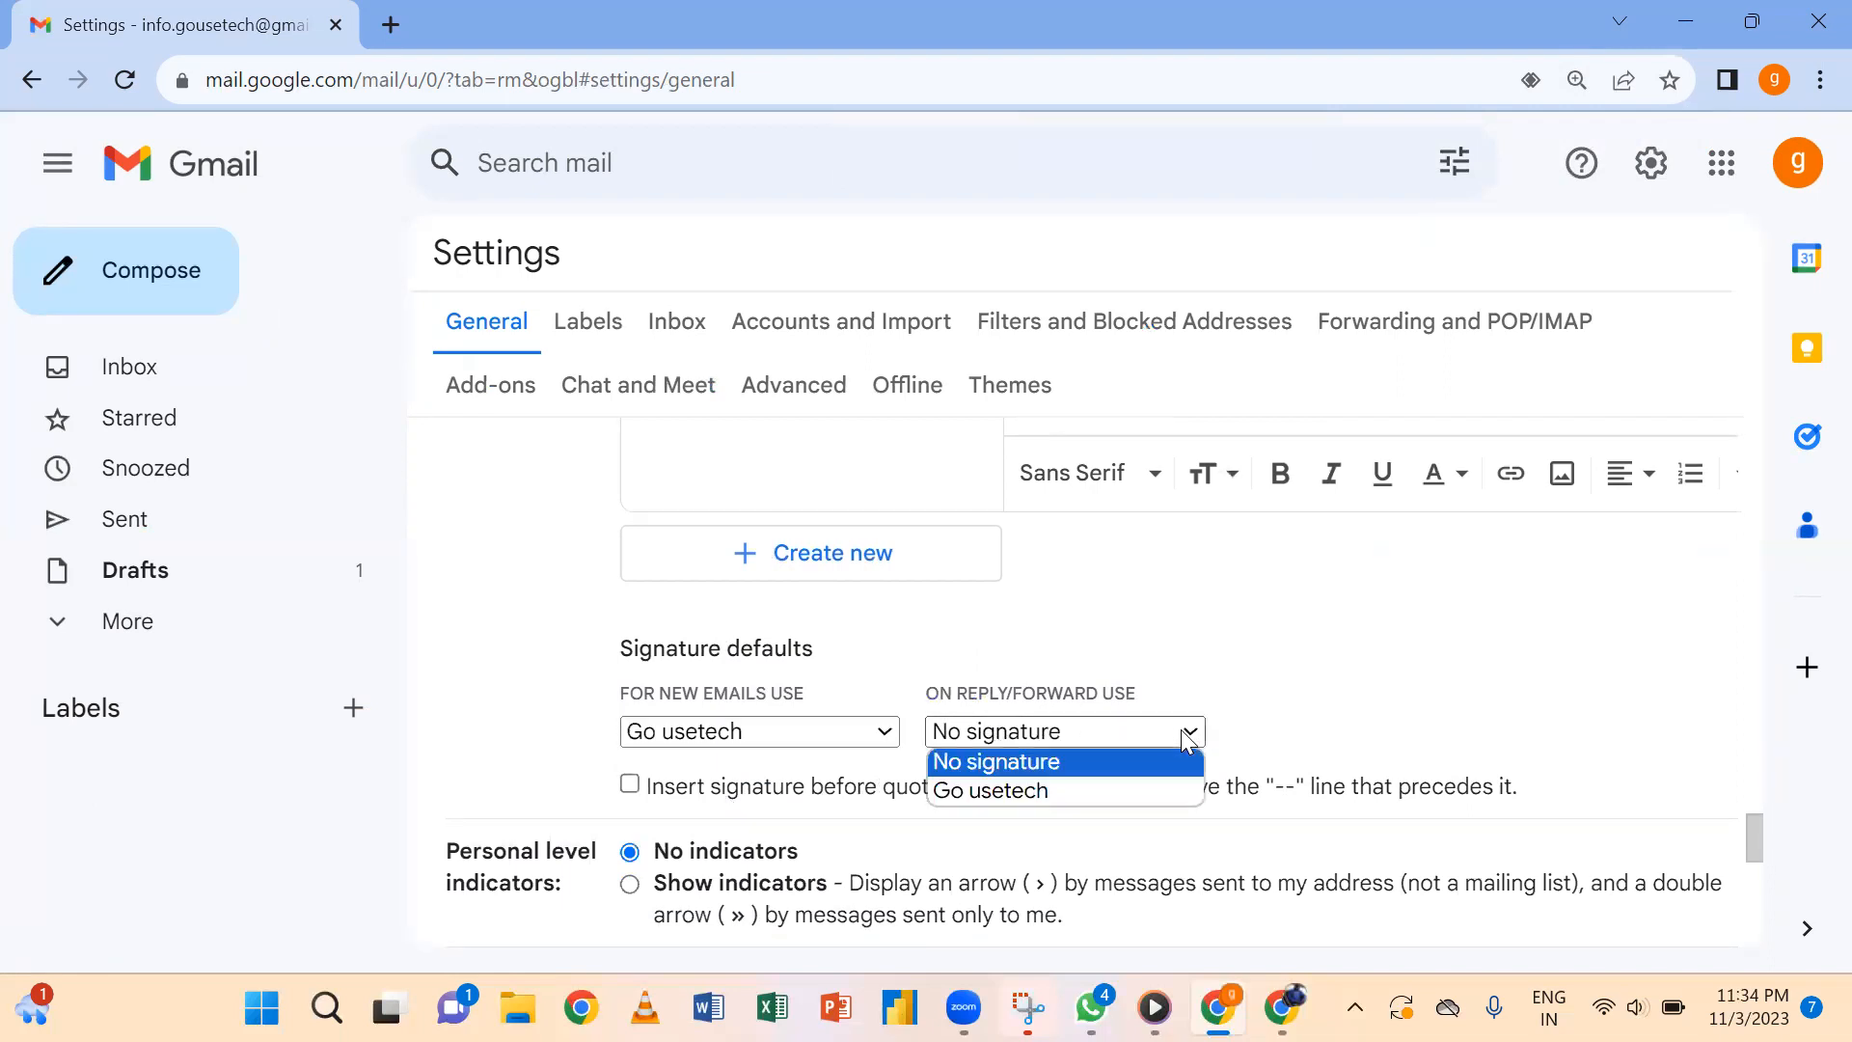
pyautogui.click(1019, 789)
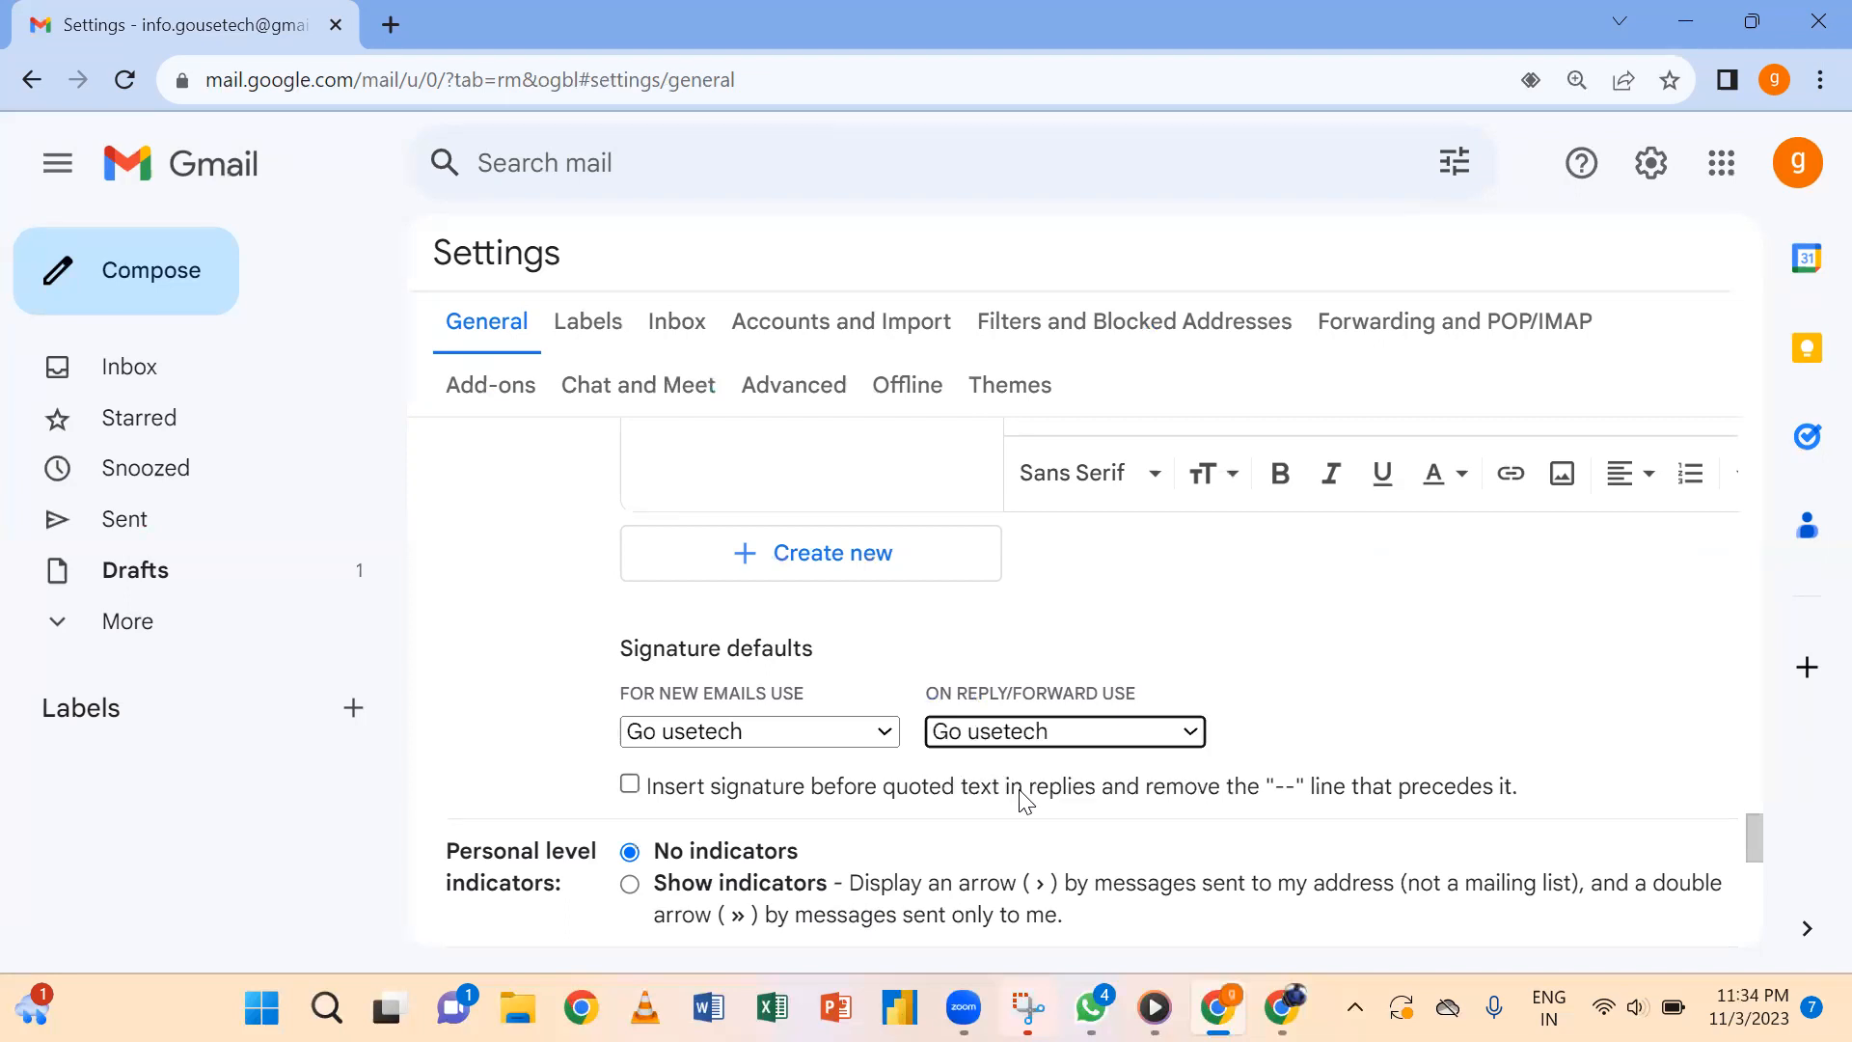
pyautogui.click(631, 786)
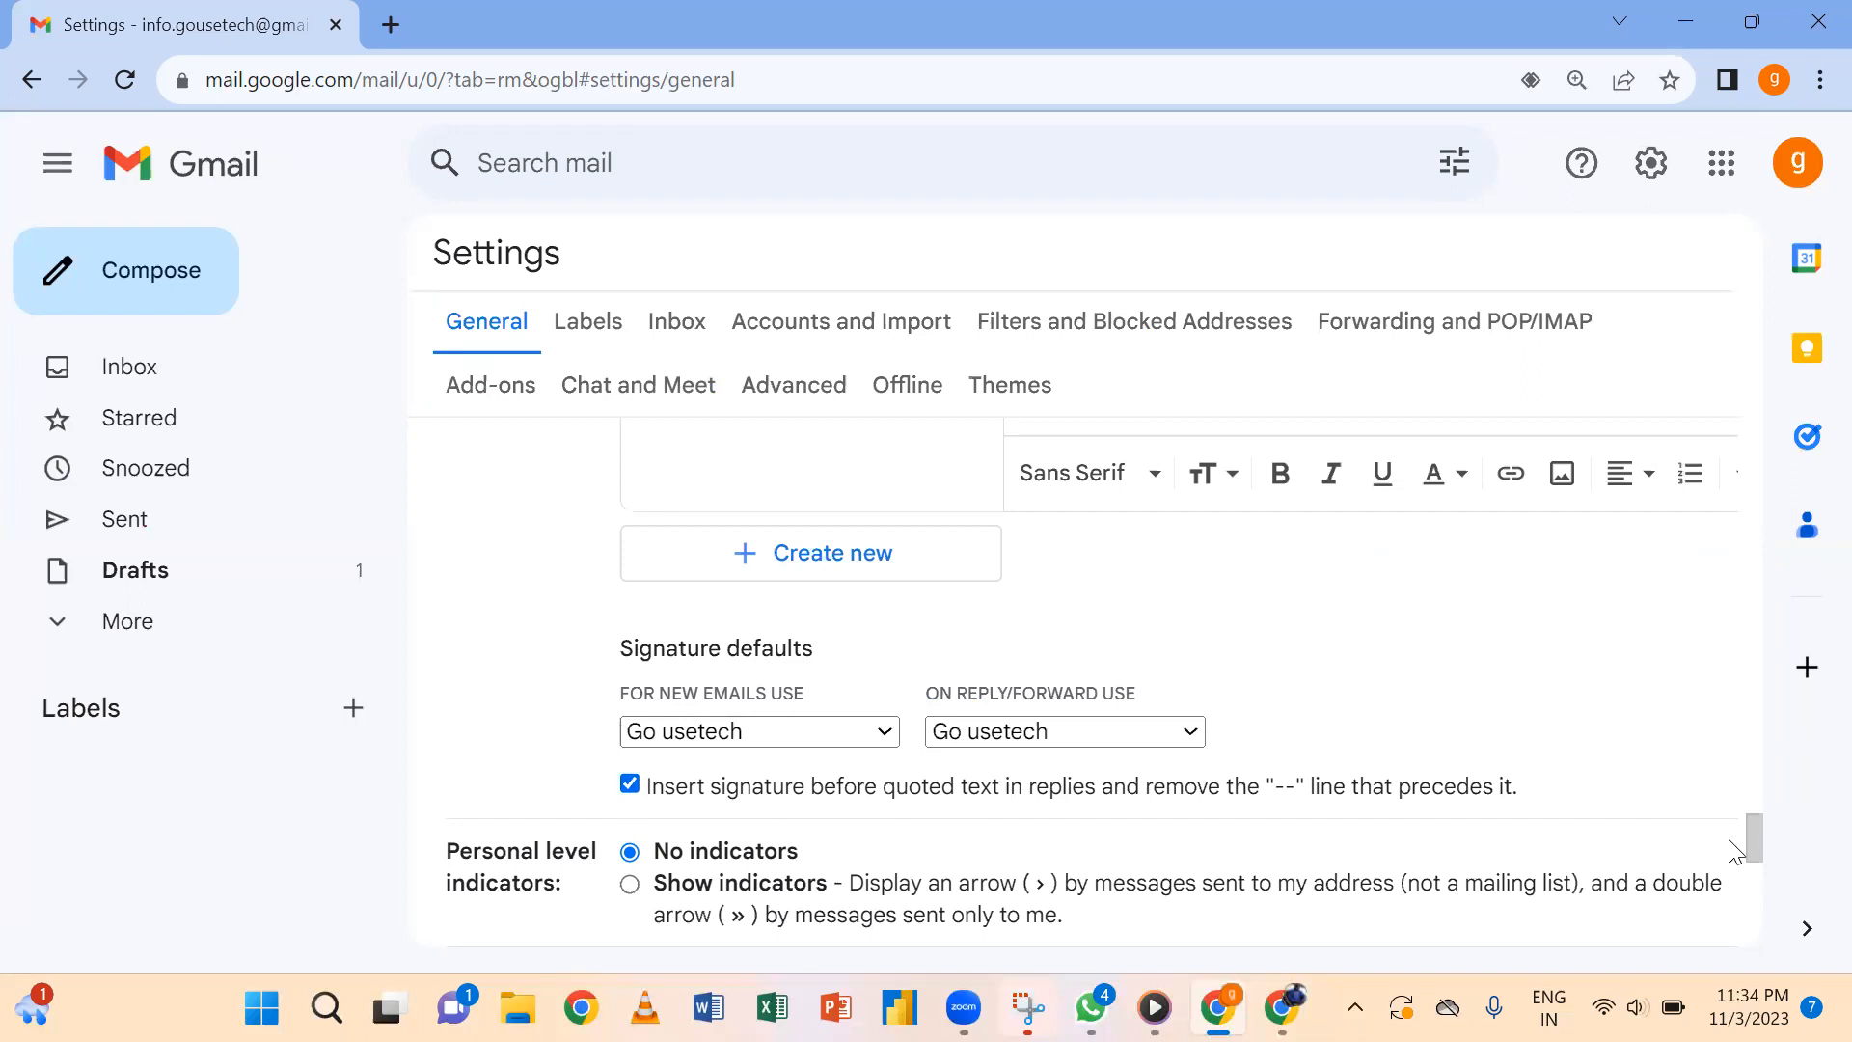
pyautogui.scroll(-1, 1747, 839)
pyautogui.moveTo(1754, 858); pyautogui.dragTo(1754, 928)
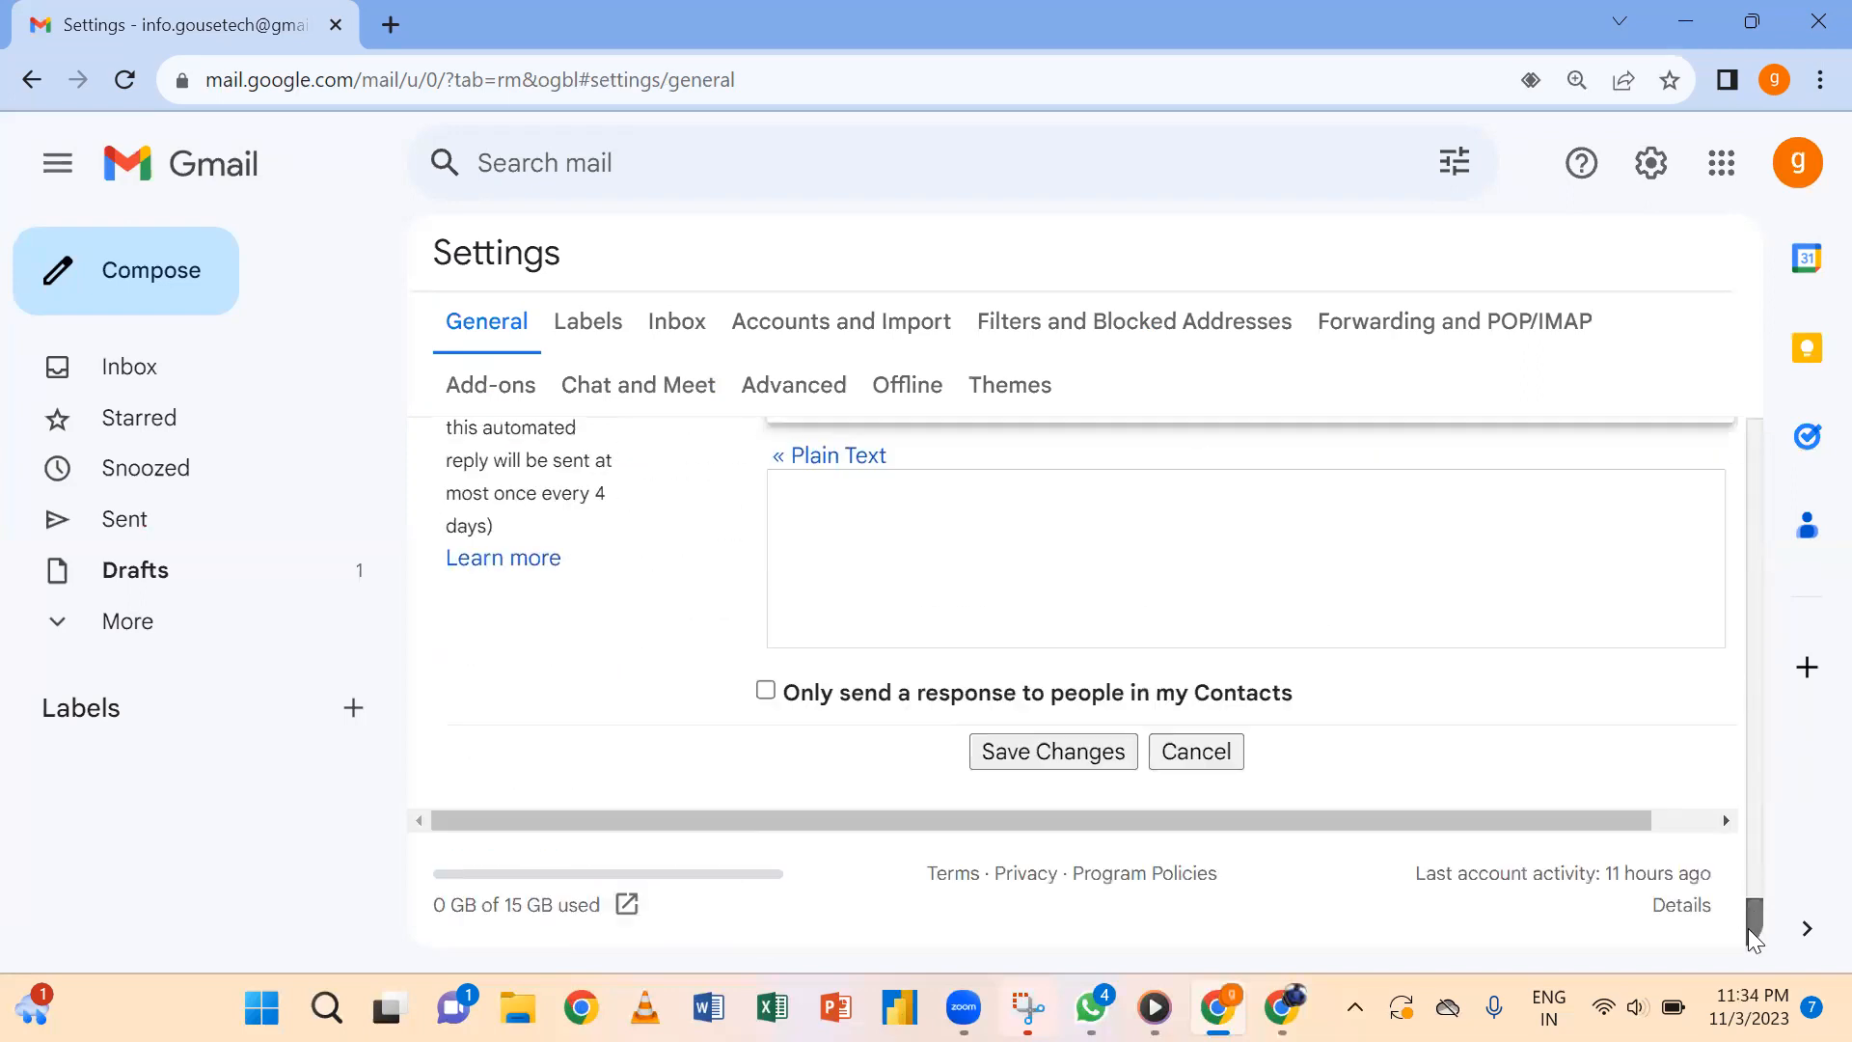
# Save the signature defaults and open a test message to check the signature.
pyautogui.click(1023, 750)
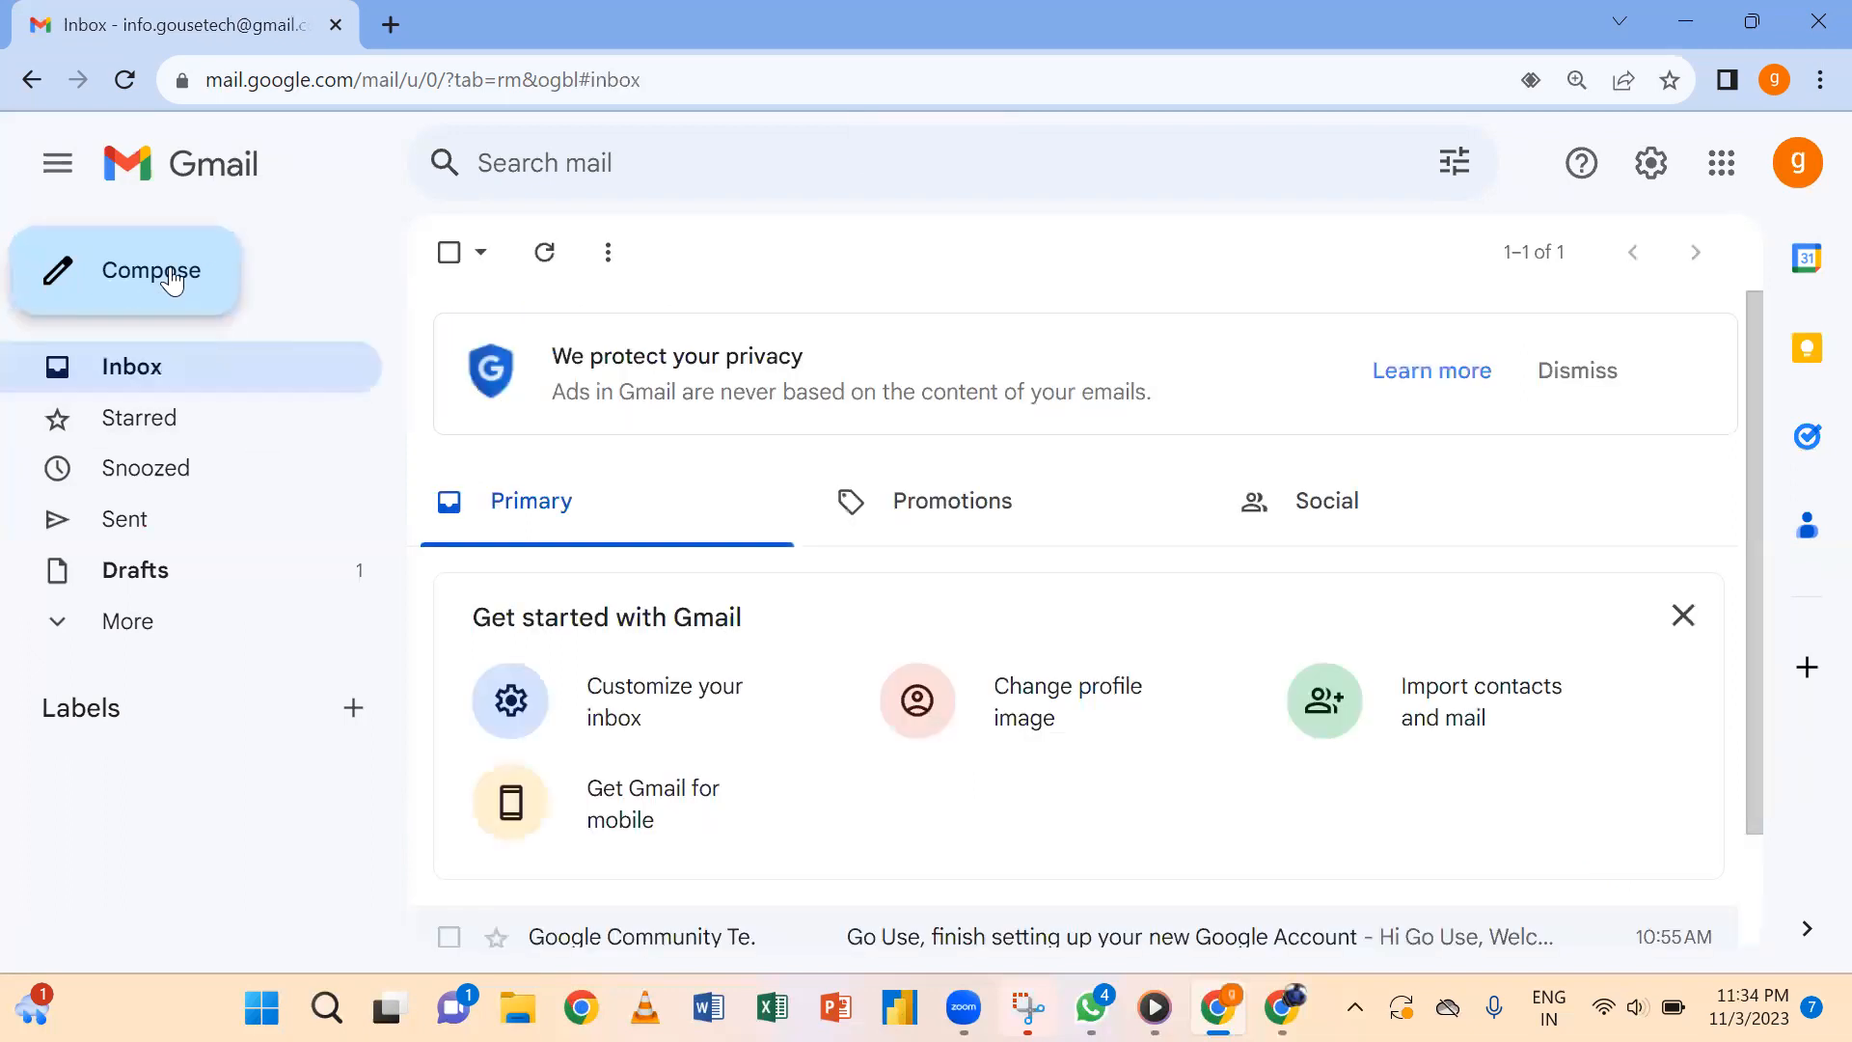
pyautogui.click(172, 281)
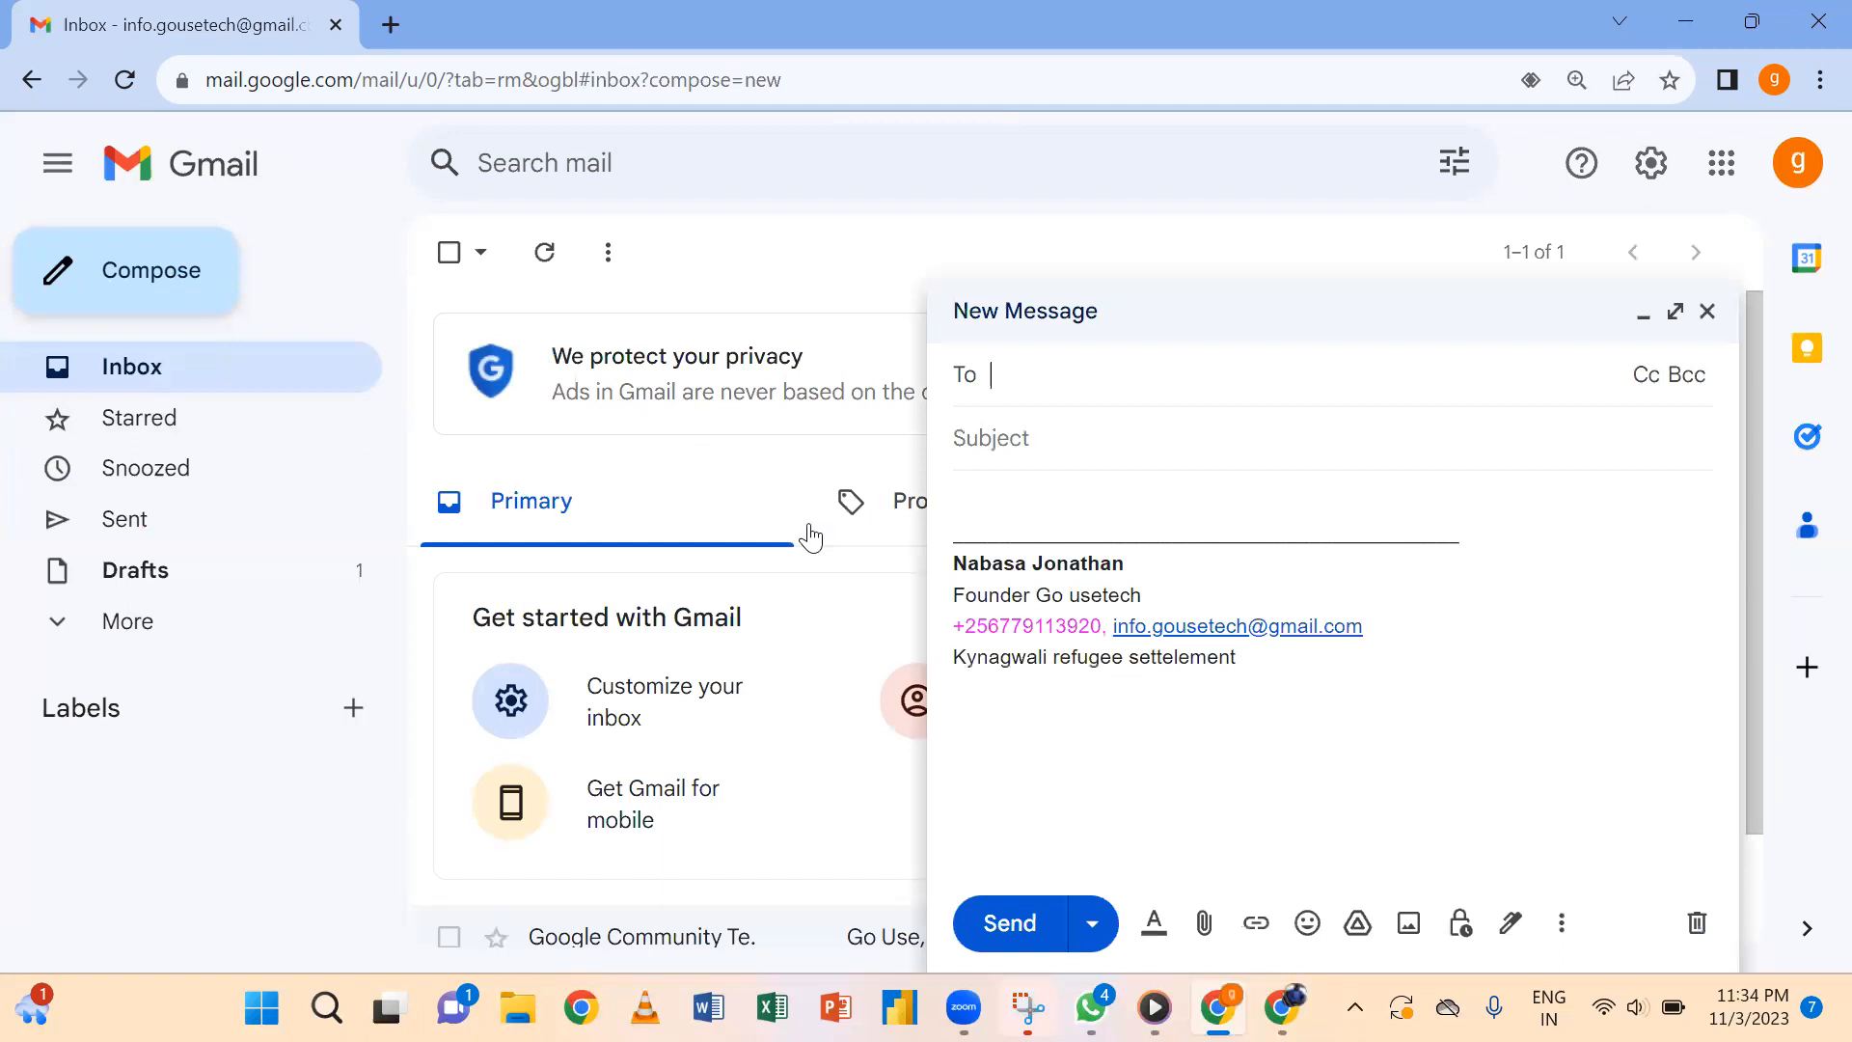
pyautogui.click(1351, 666)
pyautogui.click(1705, 312)
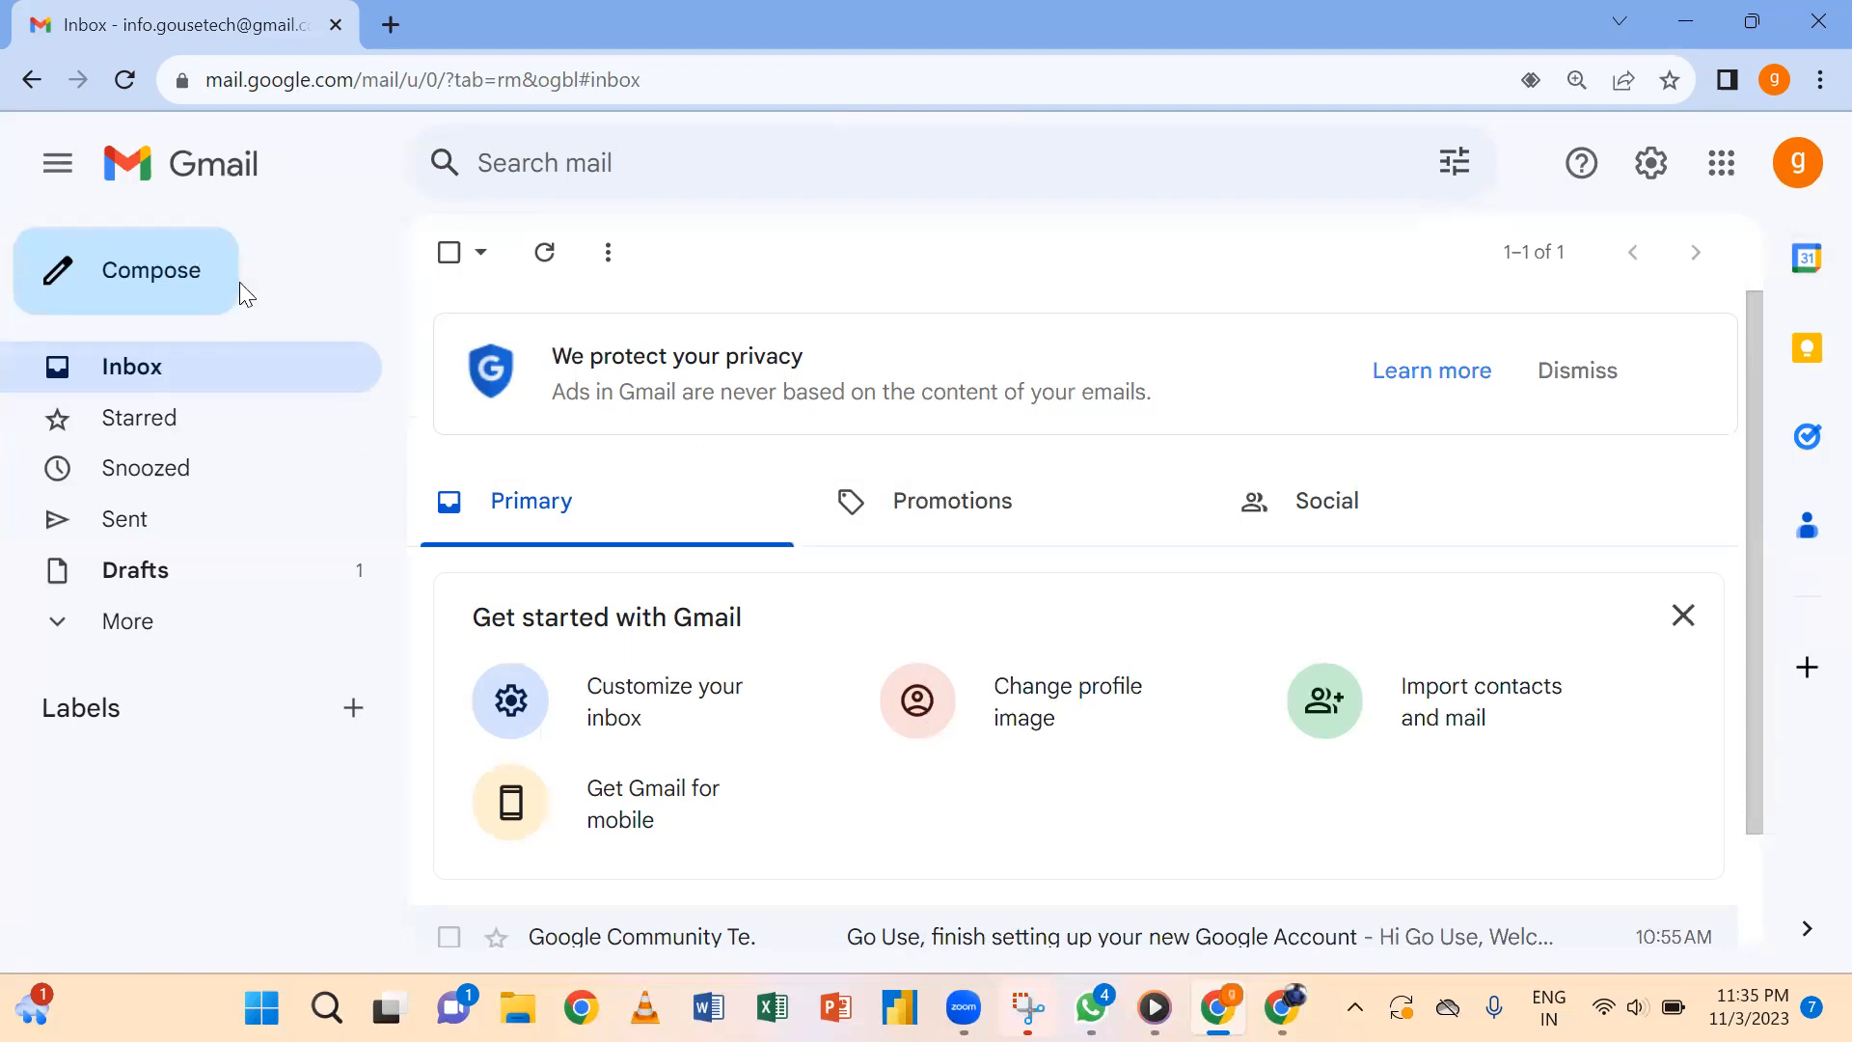
# In a new message, type 'hello my dear friend how are you doing?' and turn off Smart Compose.
pyautogui.click(114, 267)
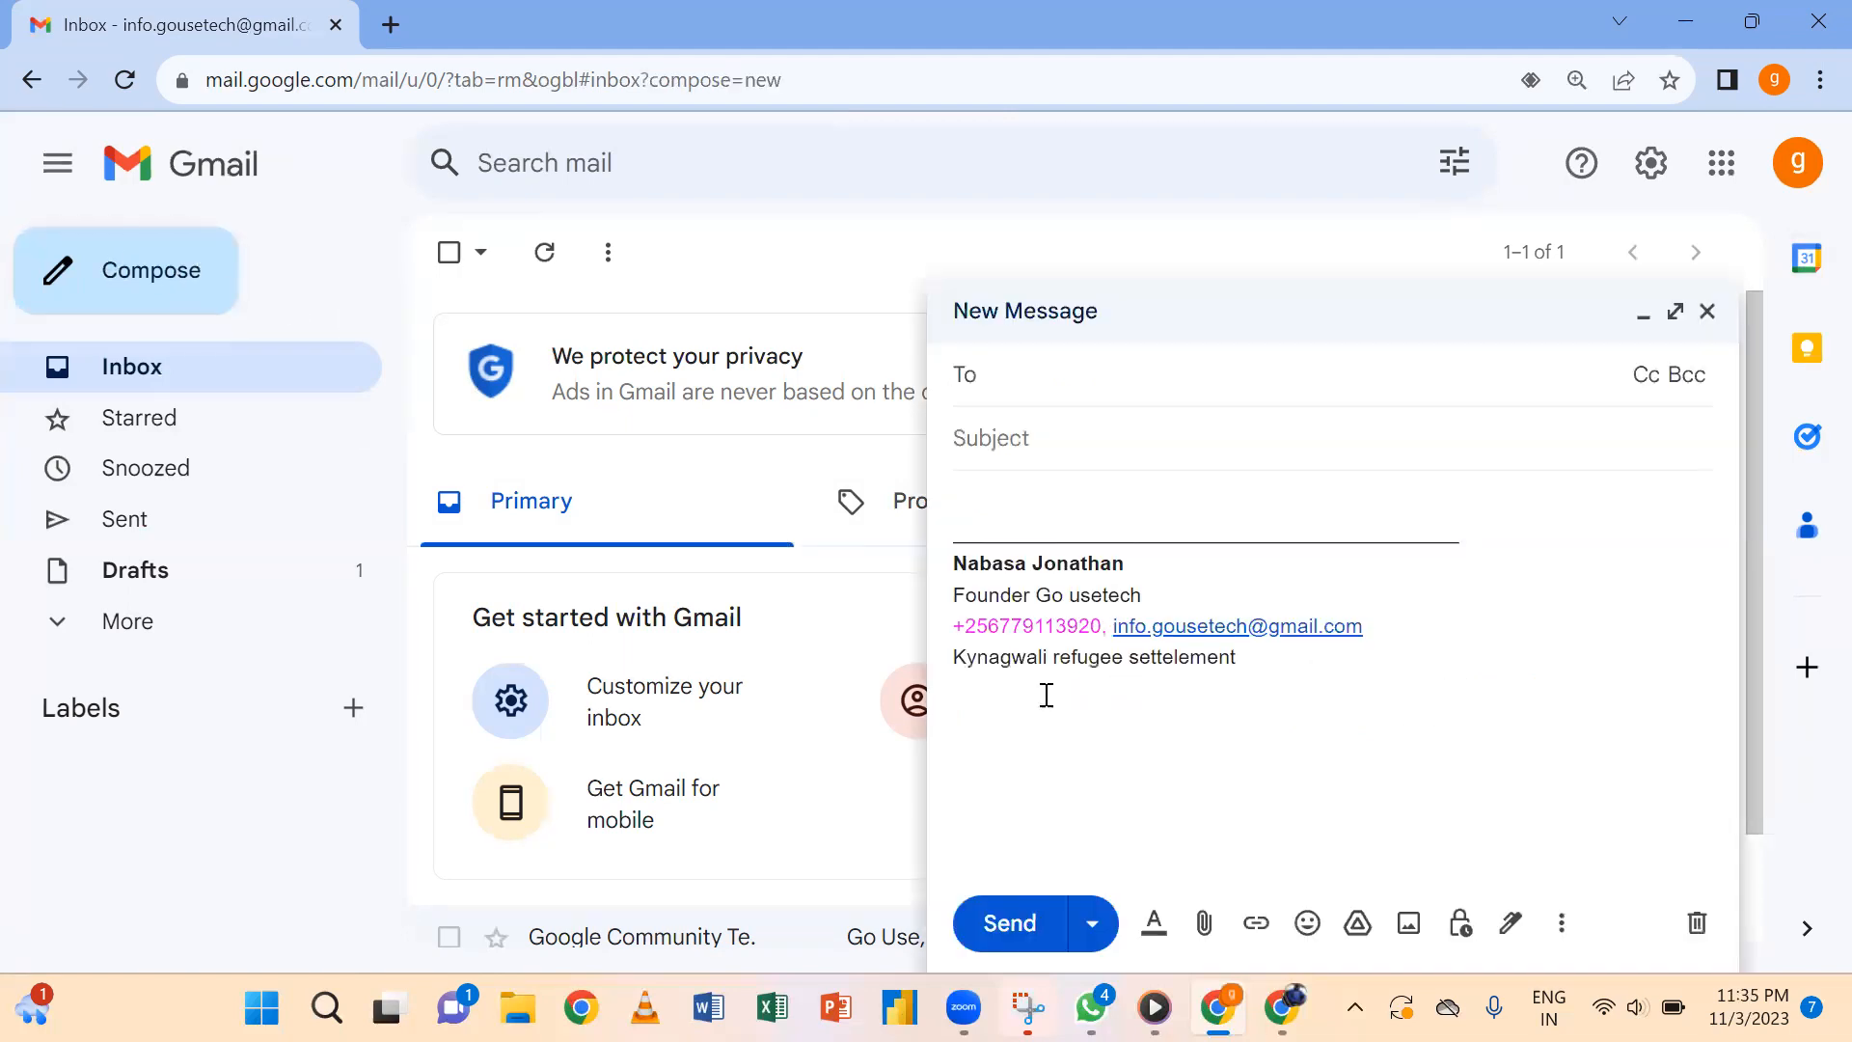
pyautogui.click(982, 501)
pyautogui.write('hwww')
pyautogui.press('BackSpace')
pyautogui.press('BackSpace')
pyautogui.press('BackSpace')
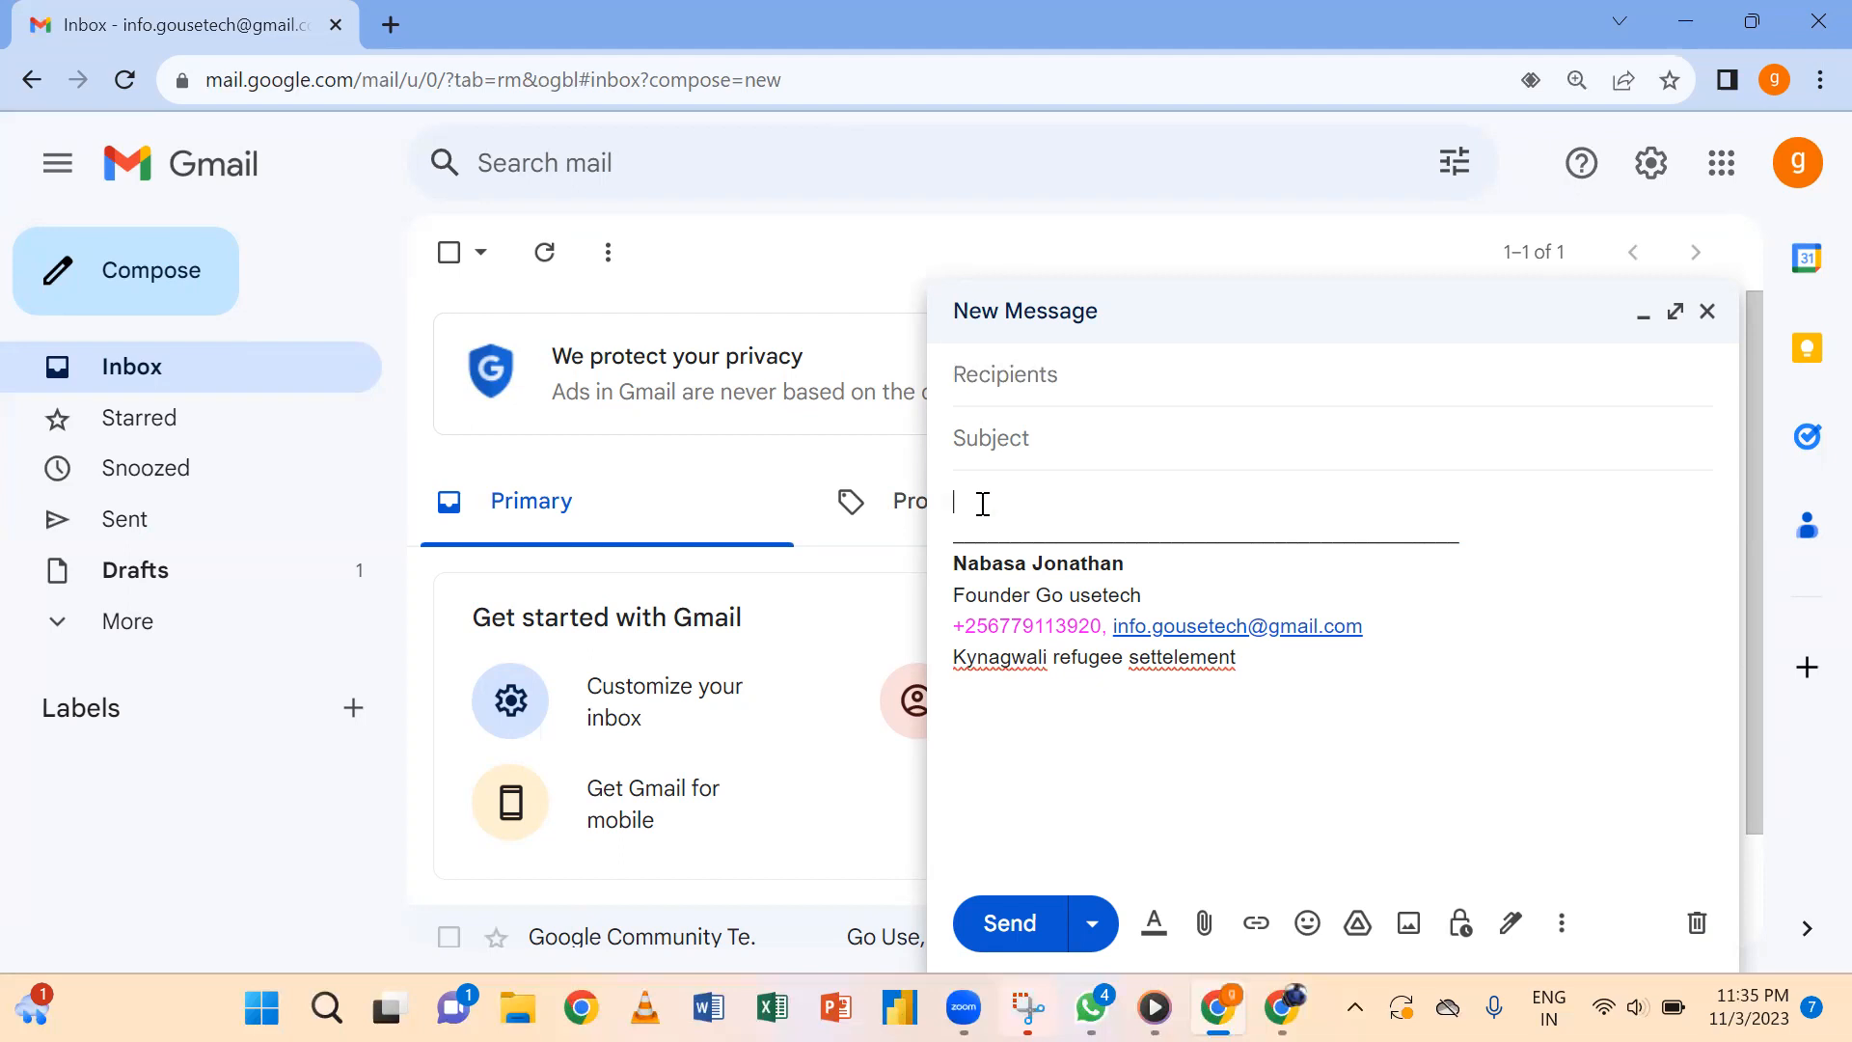
pyautogui.write('hel')
pyautogui.write('lo my dear friedn g')
pyautogui.write('how are')
pyautogui.write(' you')
pyautogui.press('Tab')
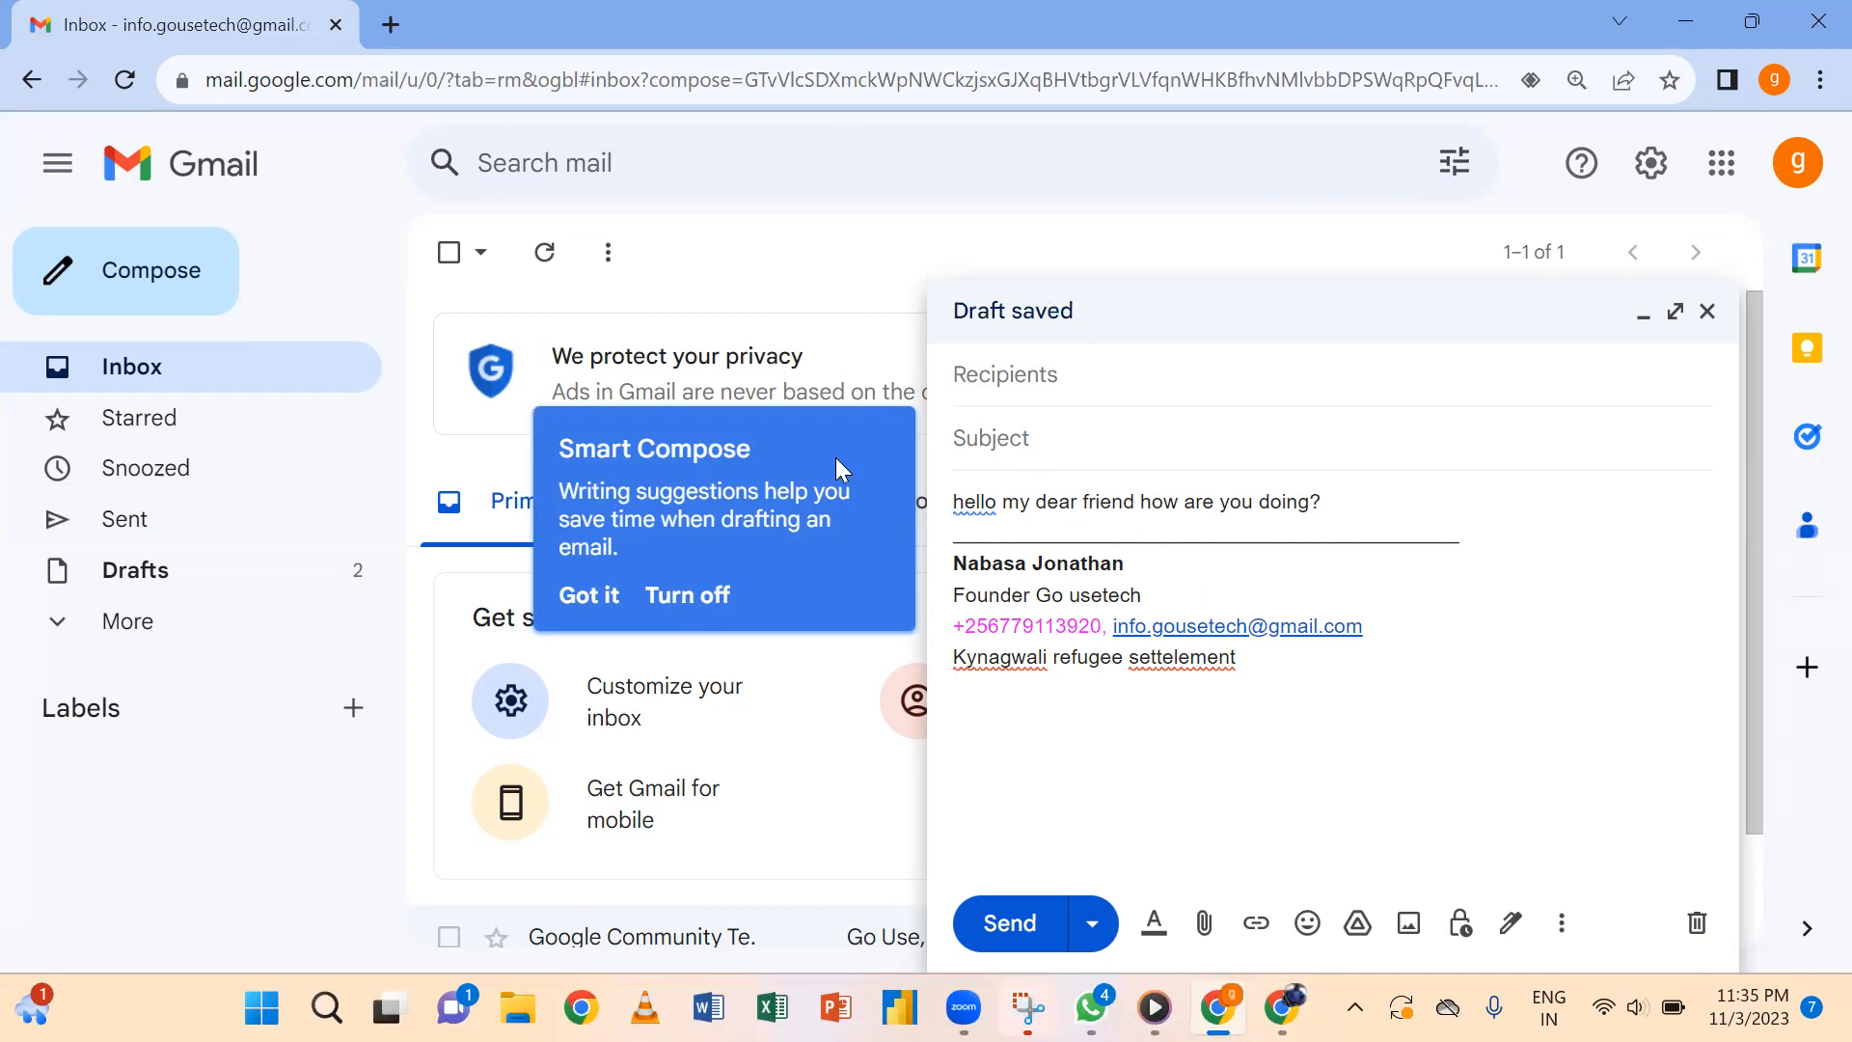
pyautogui.click(665, 595)
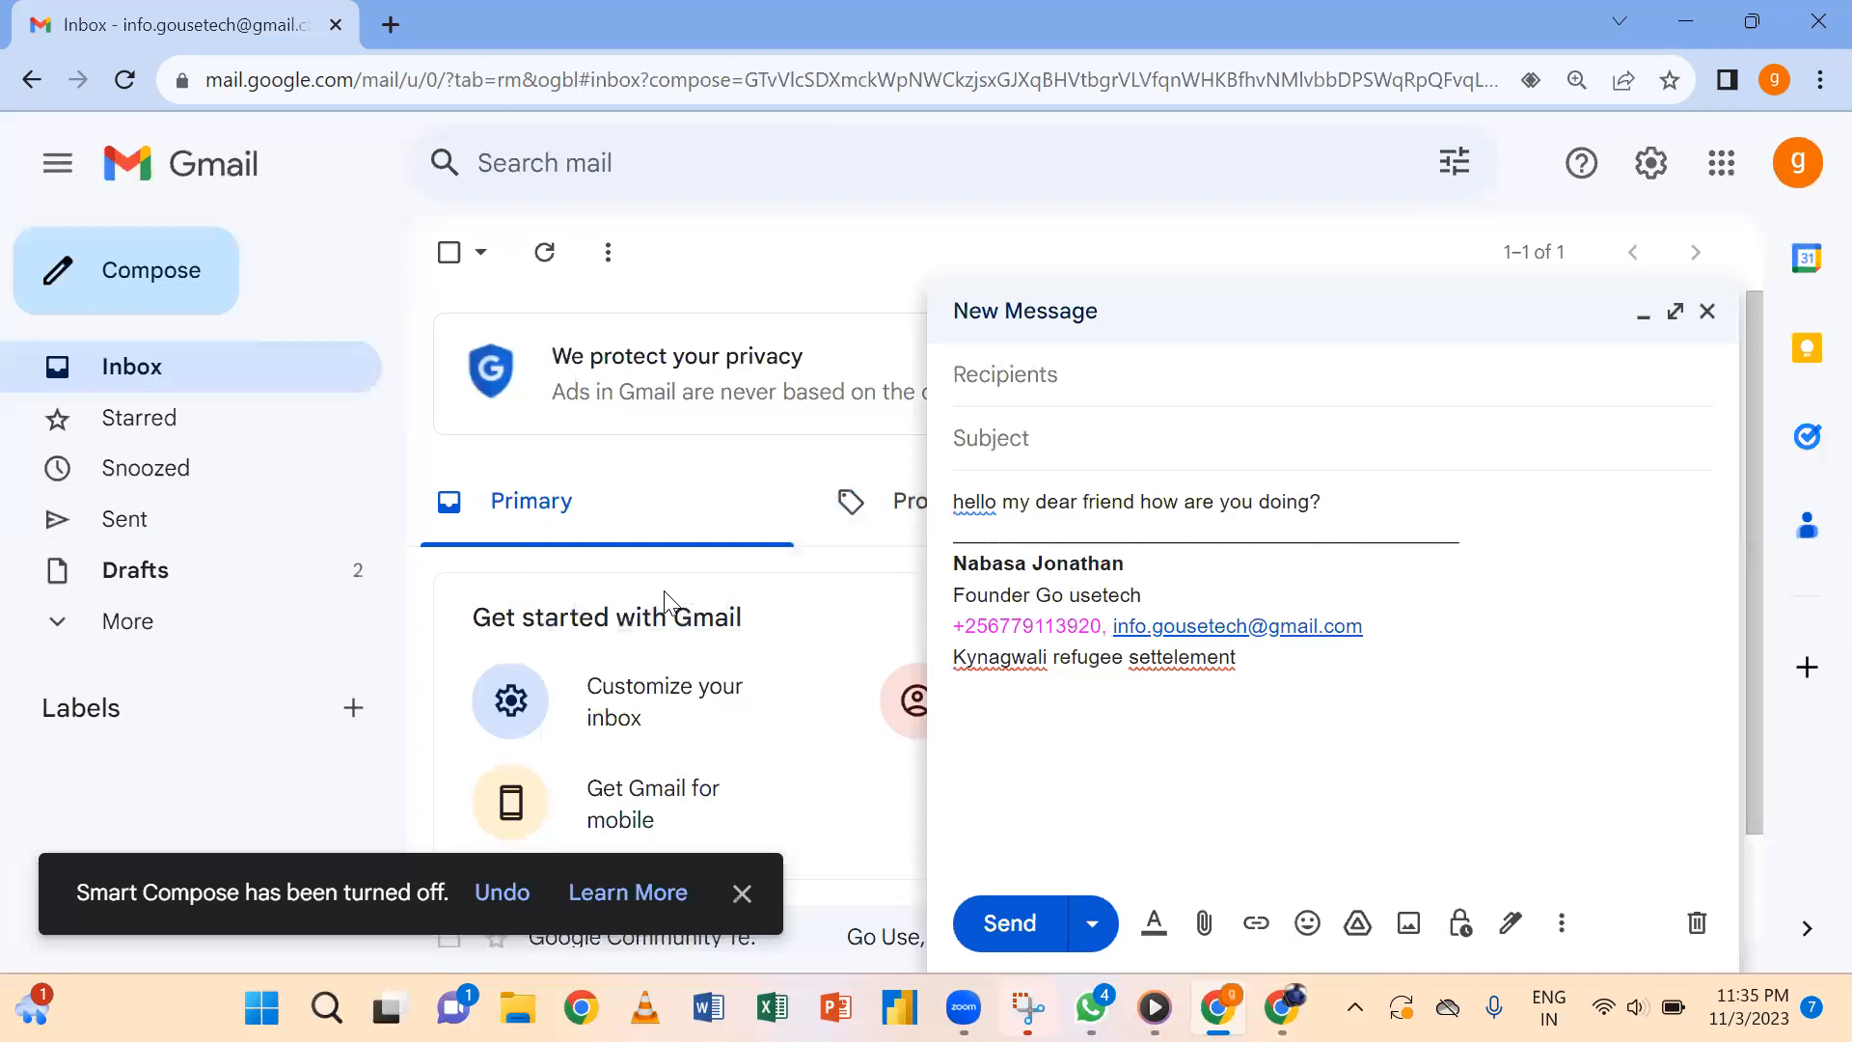
pyautogui.click(1676, 172)
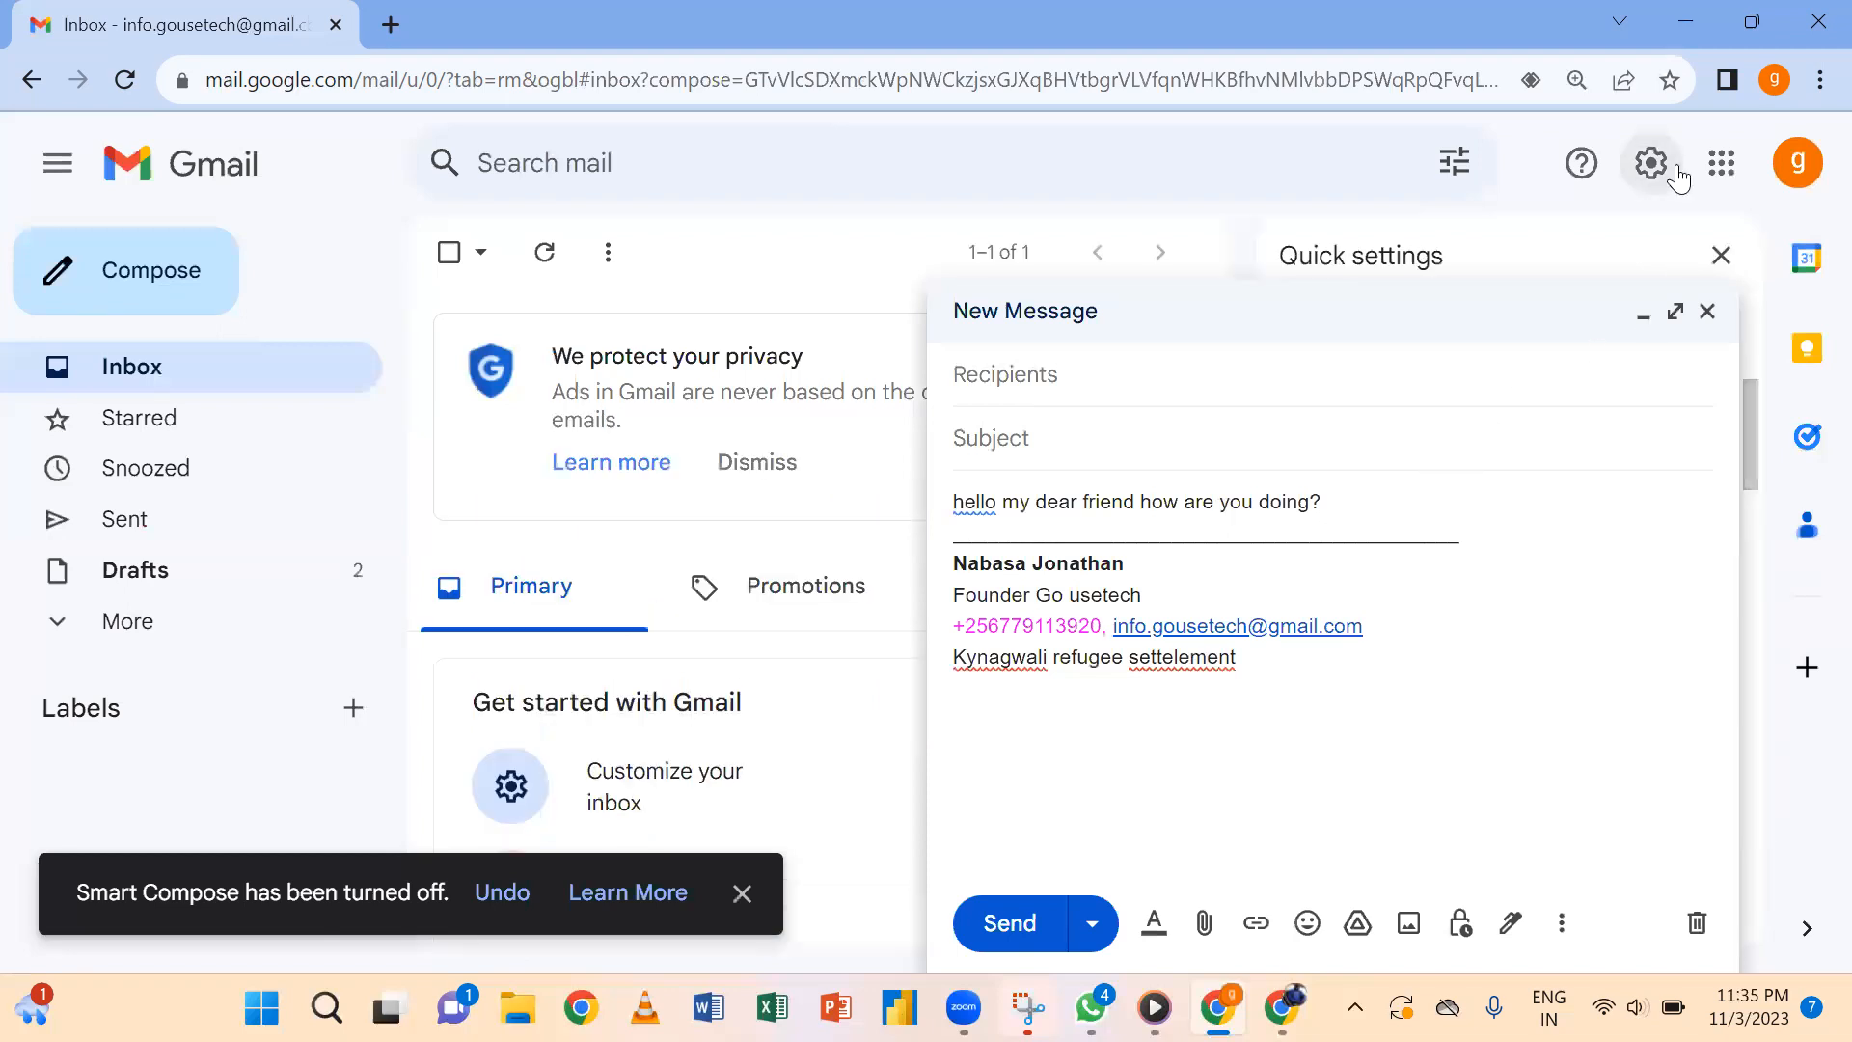
# Back in Signature settings, add a blank line under the location line and start inserting an image.
pyautogui.click(1701, 338)
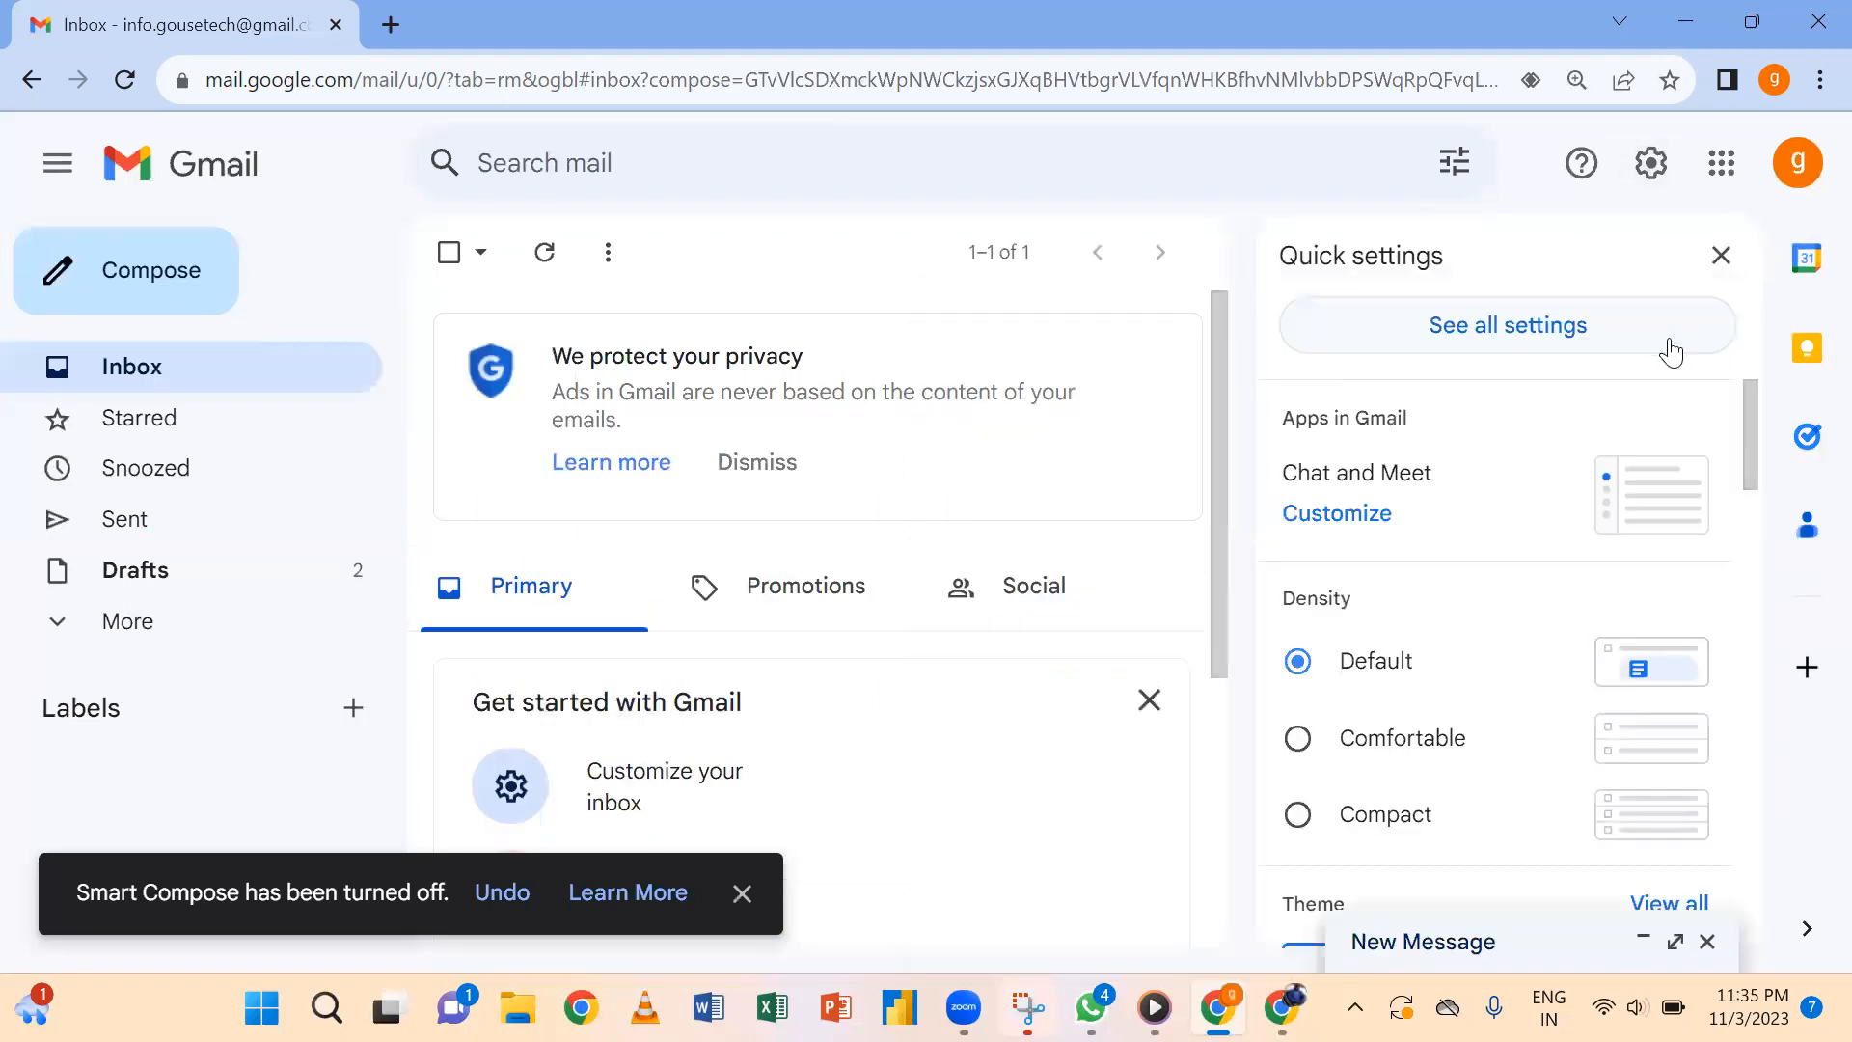
pyautogui.click(1570, 345)
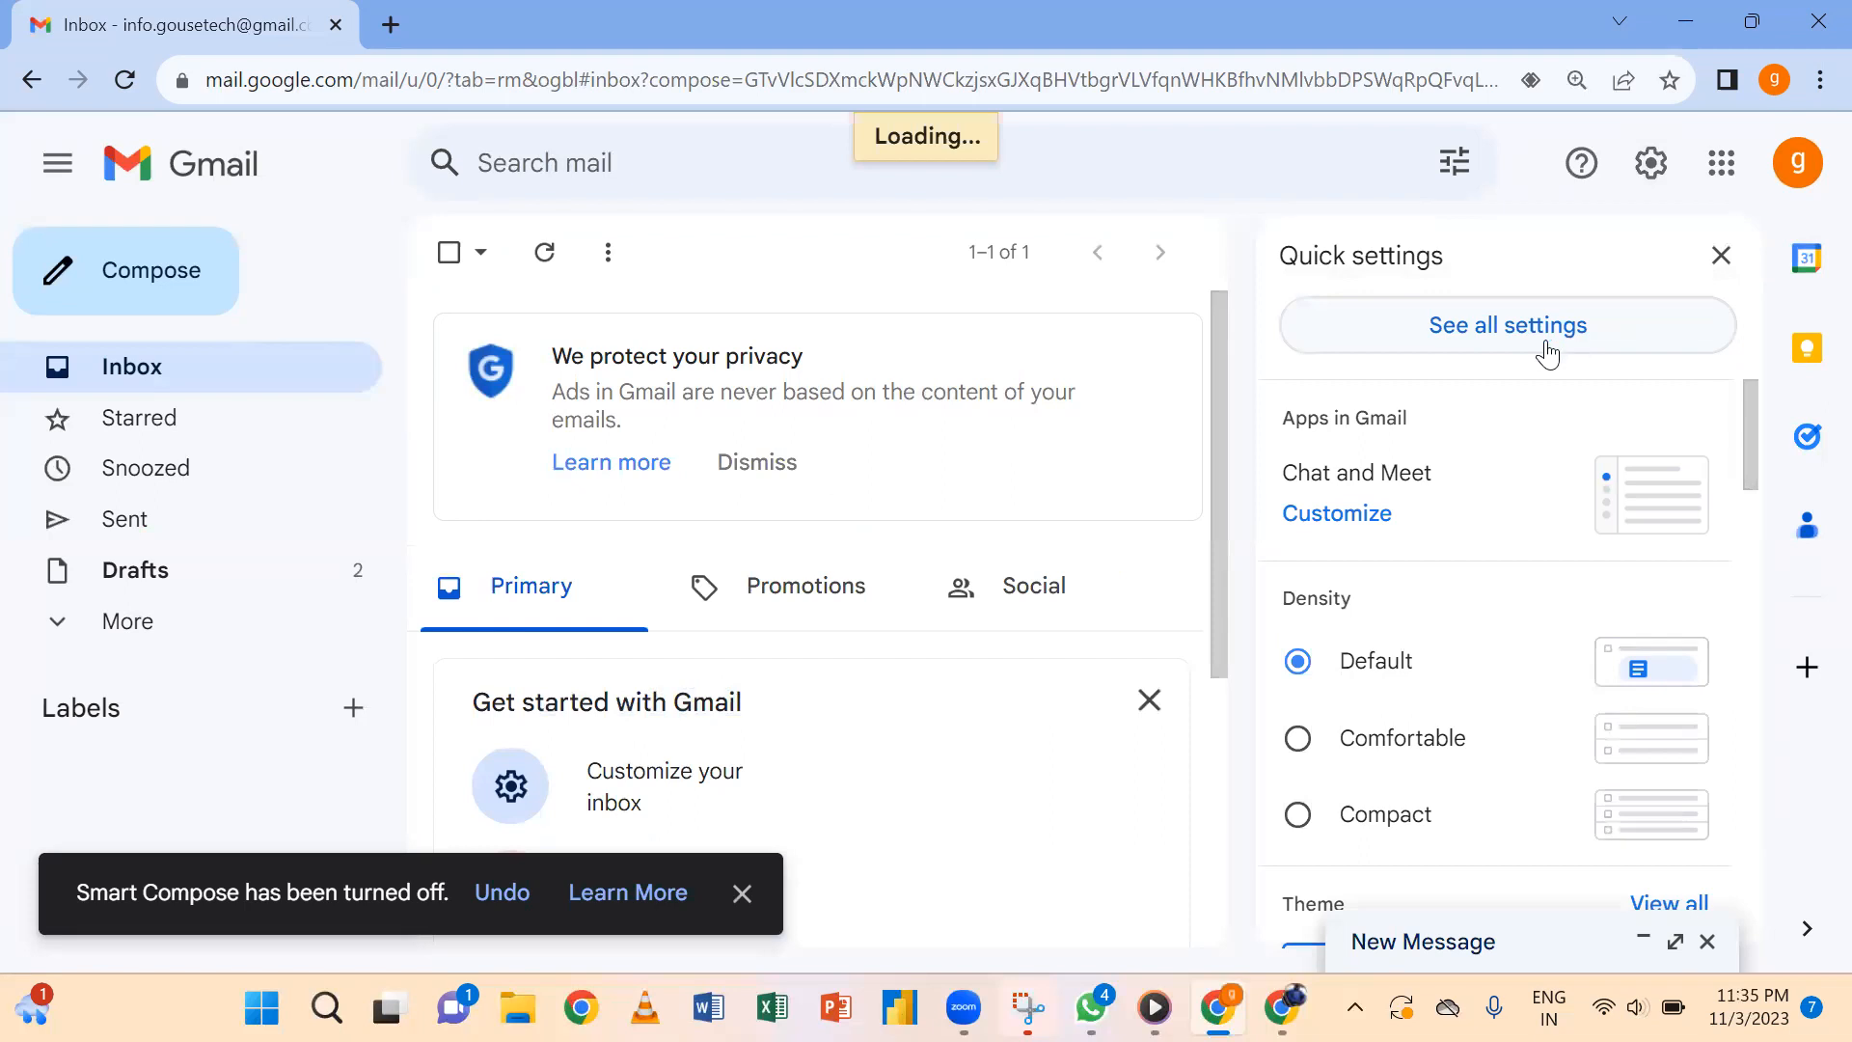
pyautogui.moveTo(1746, 448); pyautogui.dragTo(1716, 831)
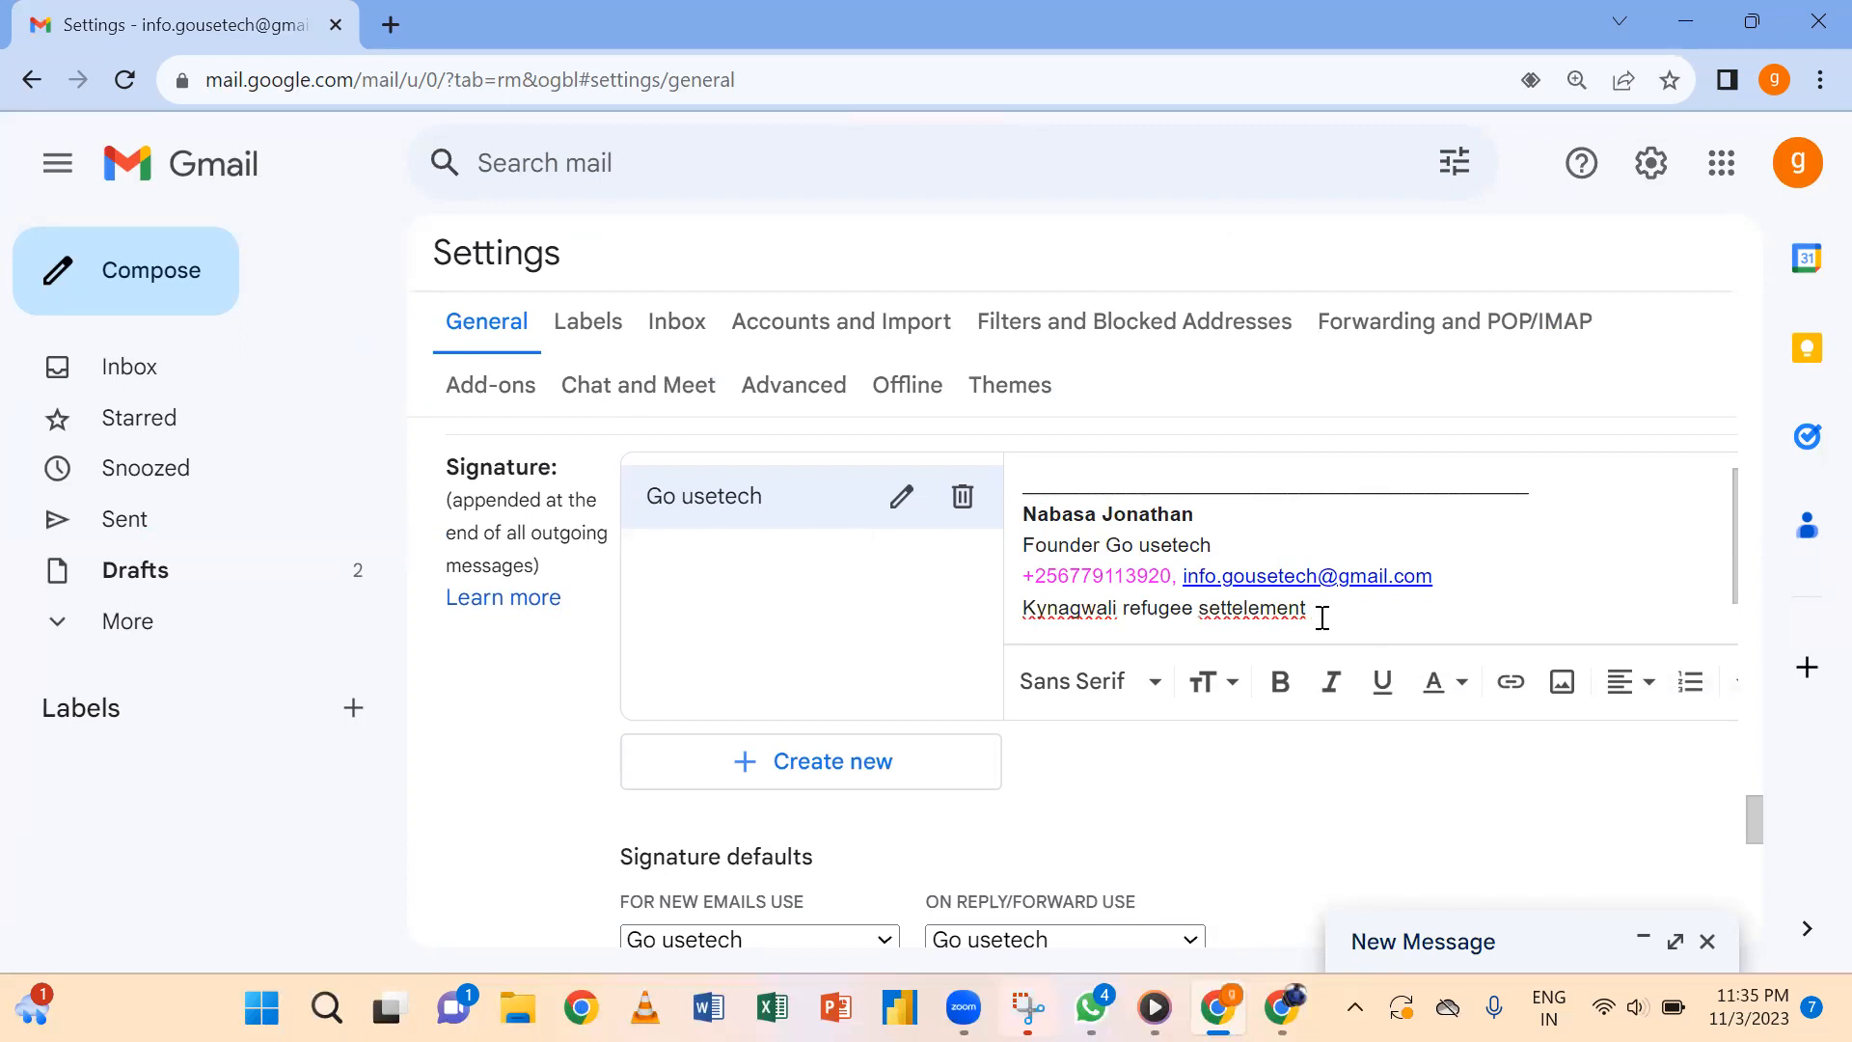
pyautogui.press('Return')
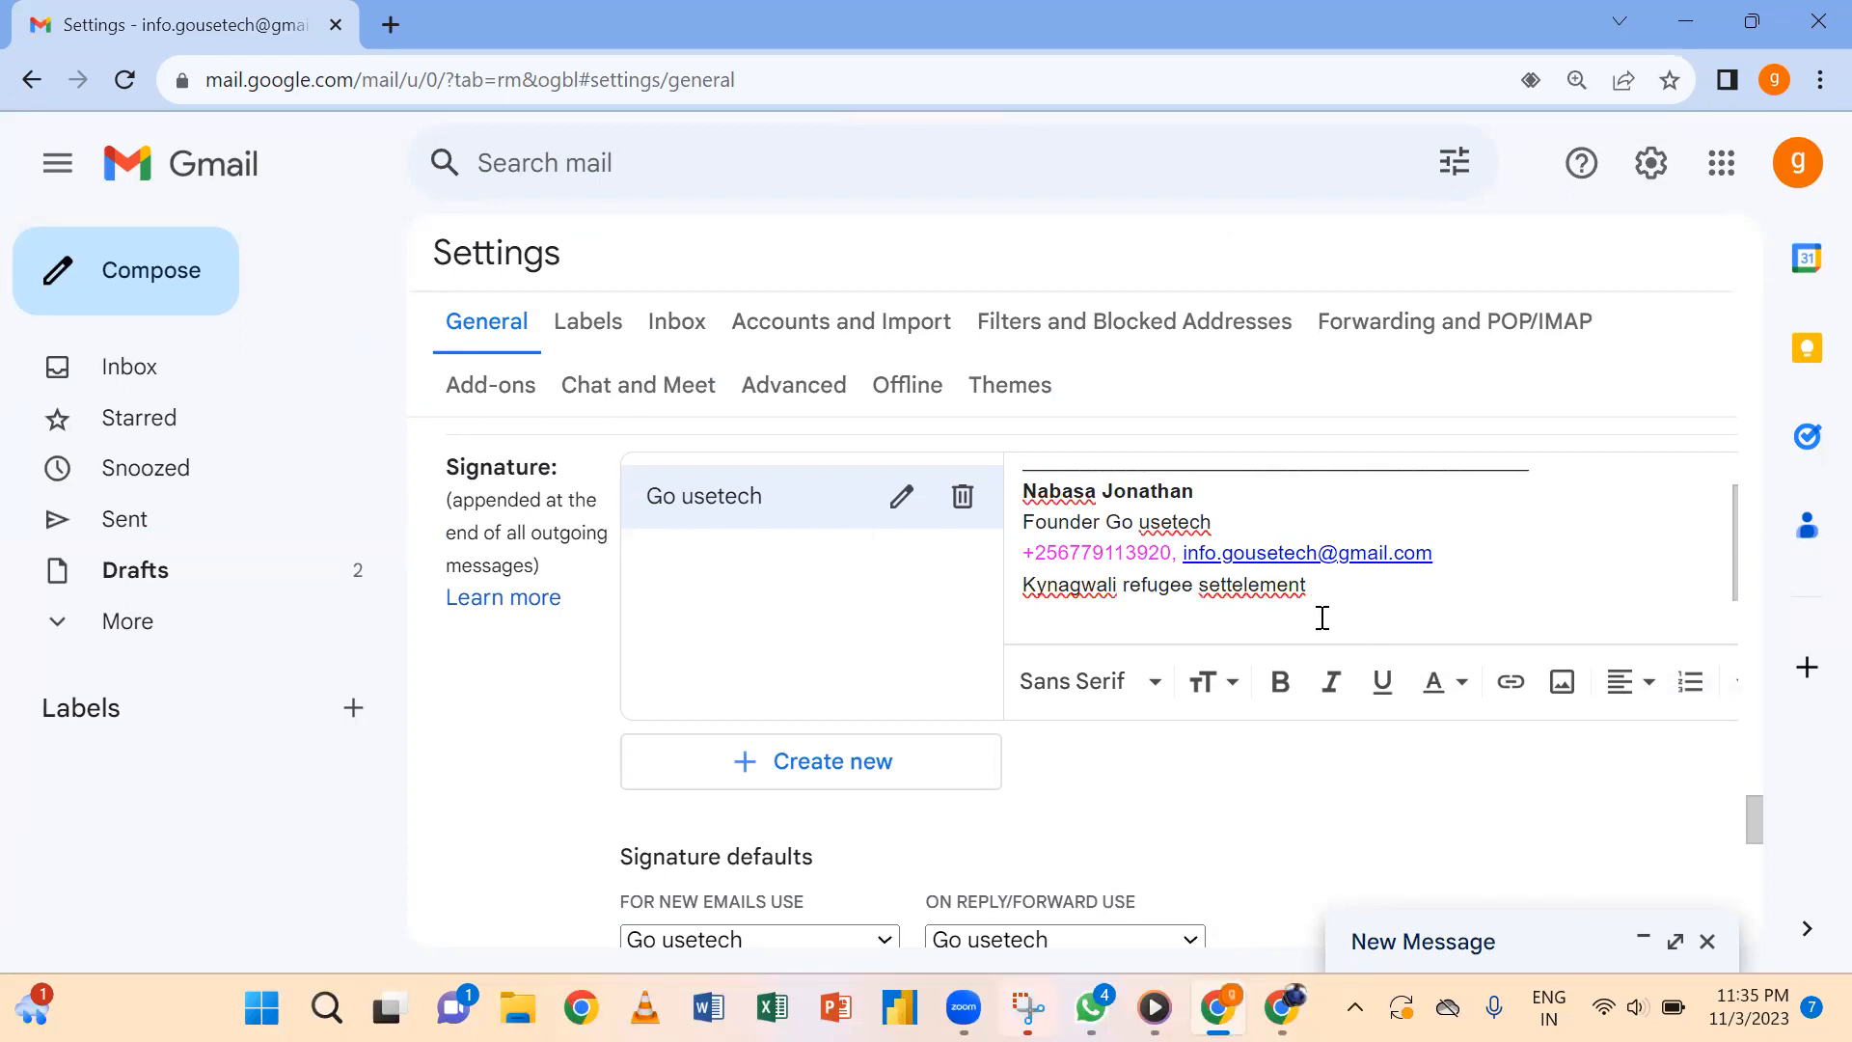
pyautogui.click(1563, 683)
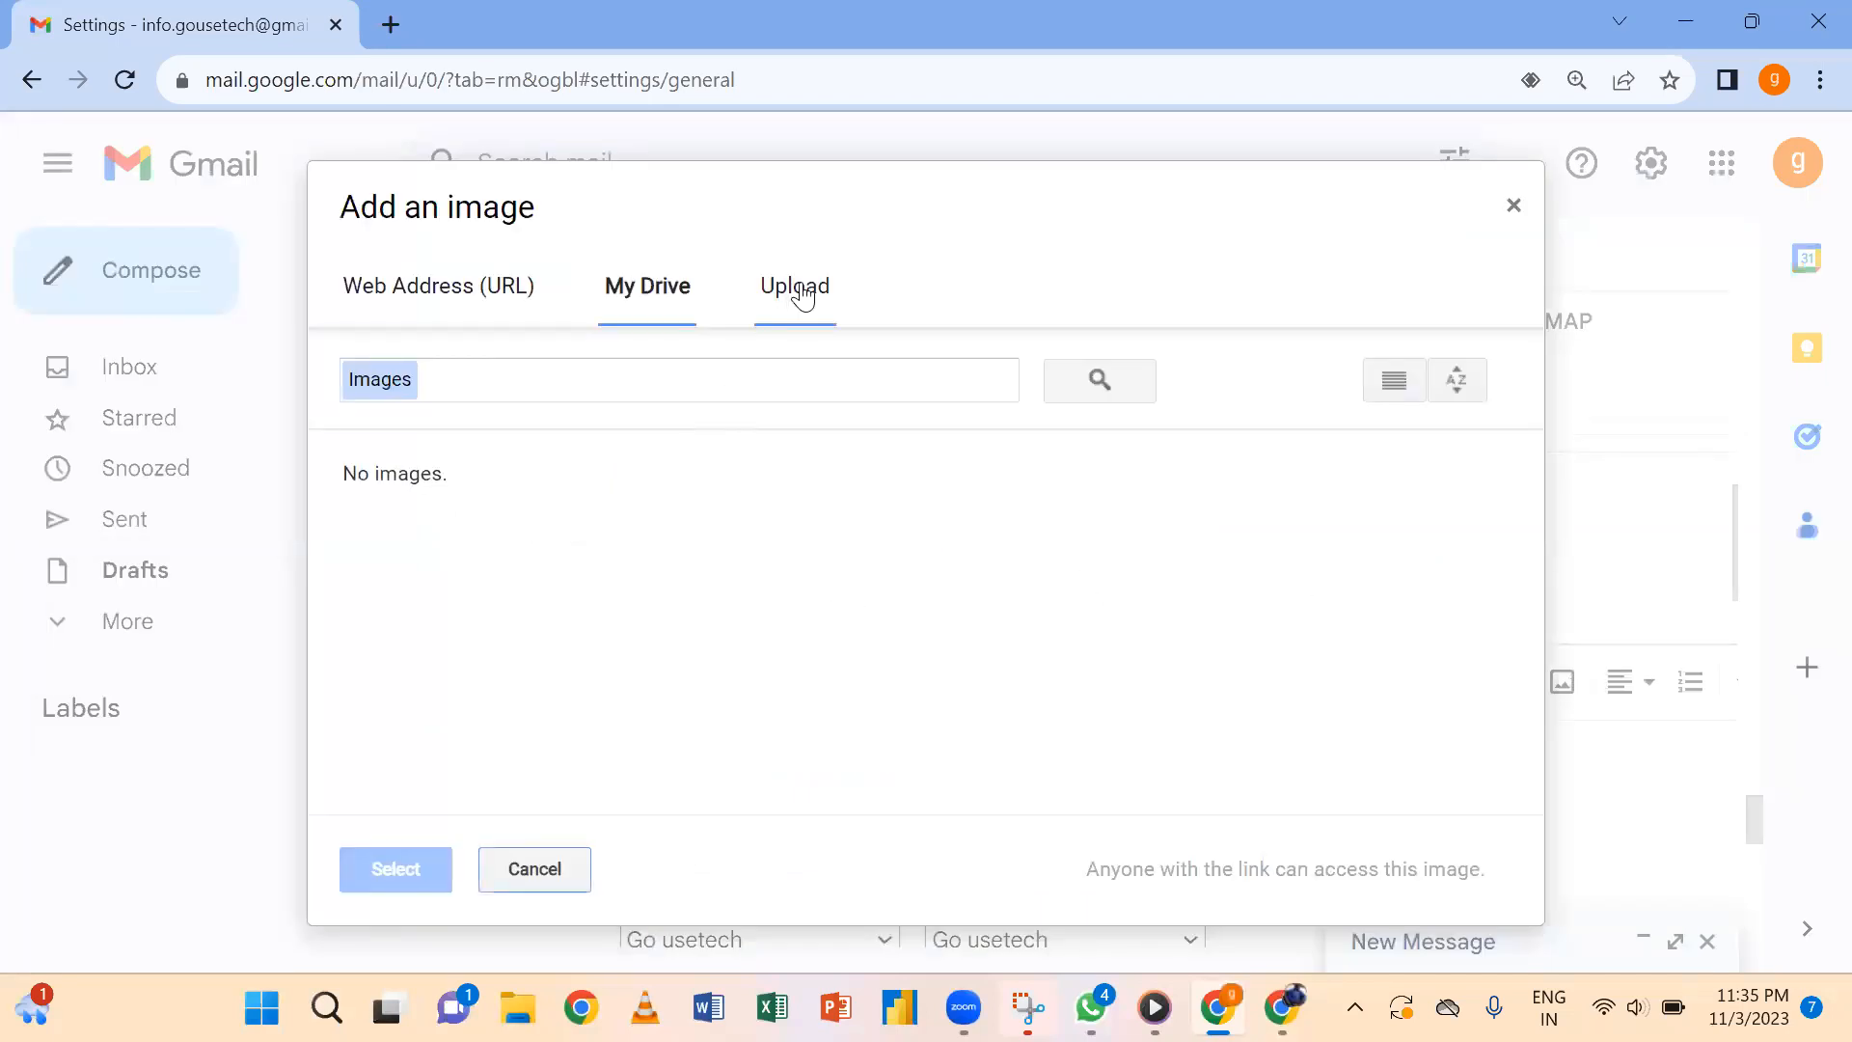
# Upload the 'go' logo from the Desktop photos folder into the signature.
pyautogui.click(802, 296)
pyautogui.click(870, 623)
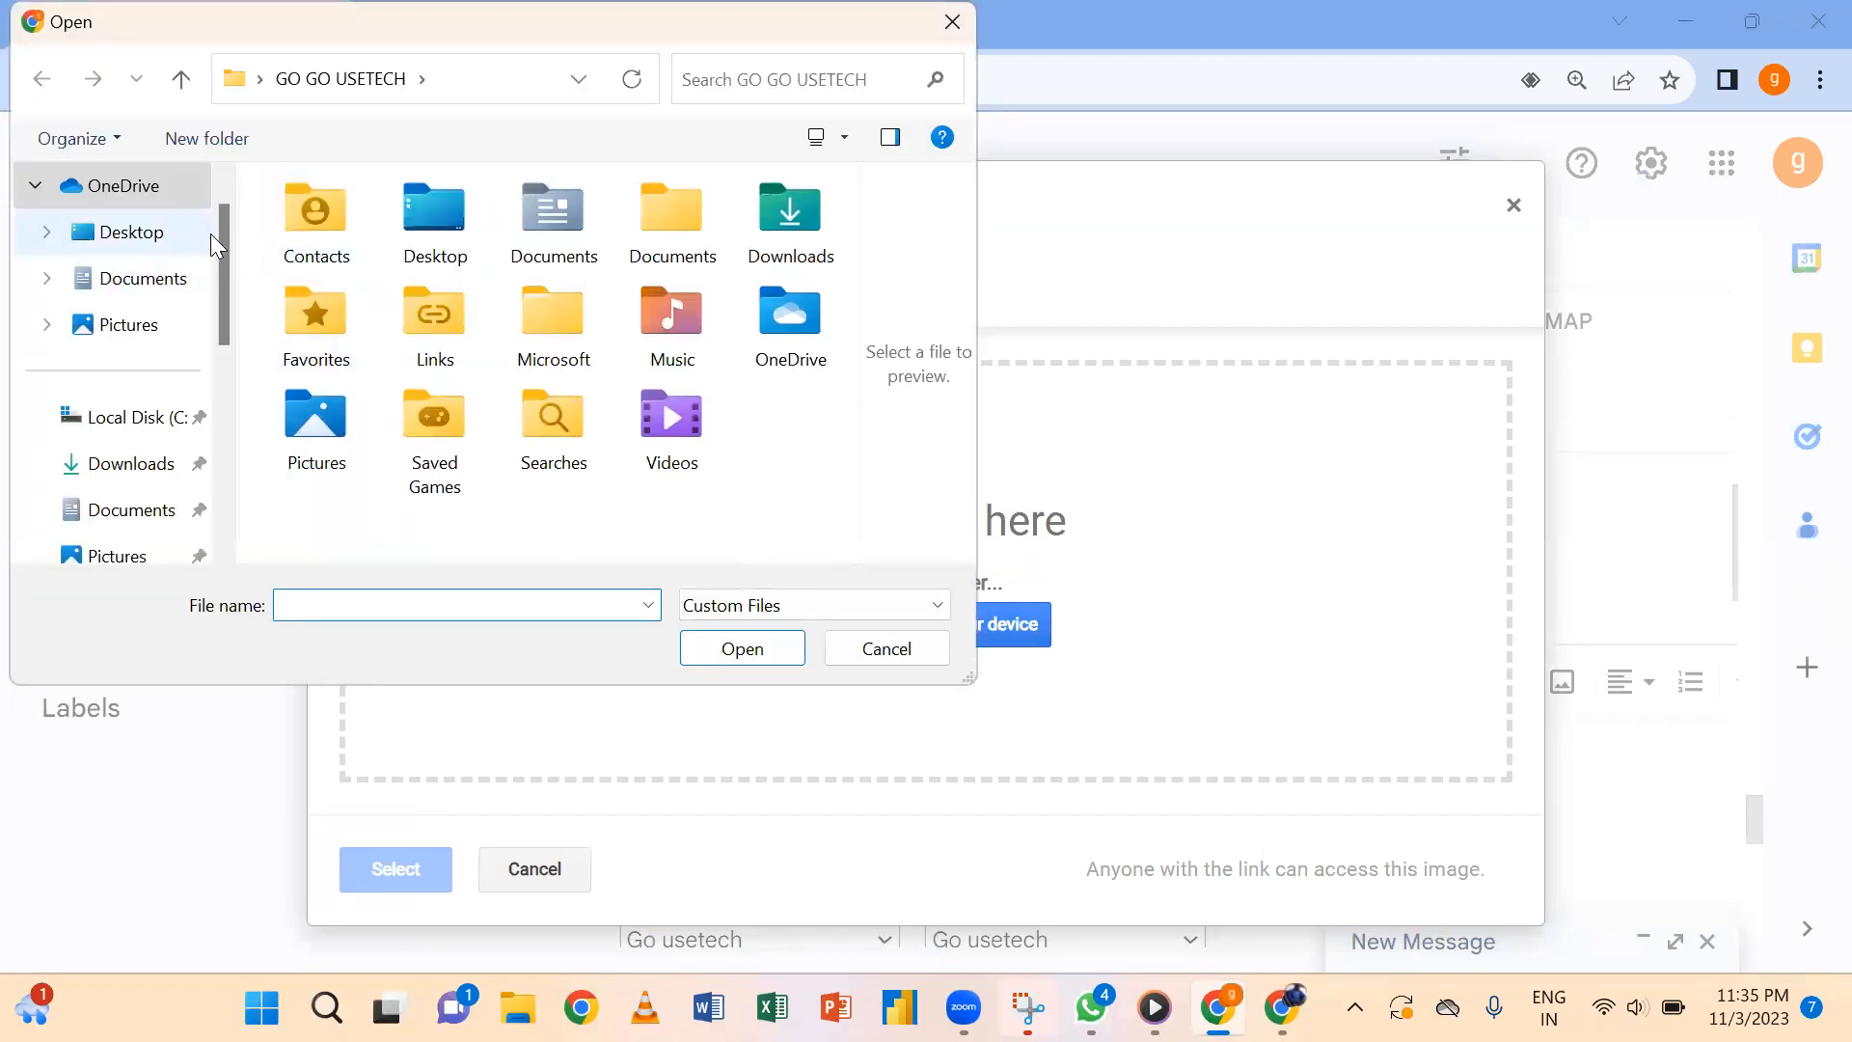
pyautogui.click(147, 234)
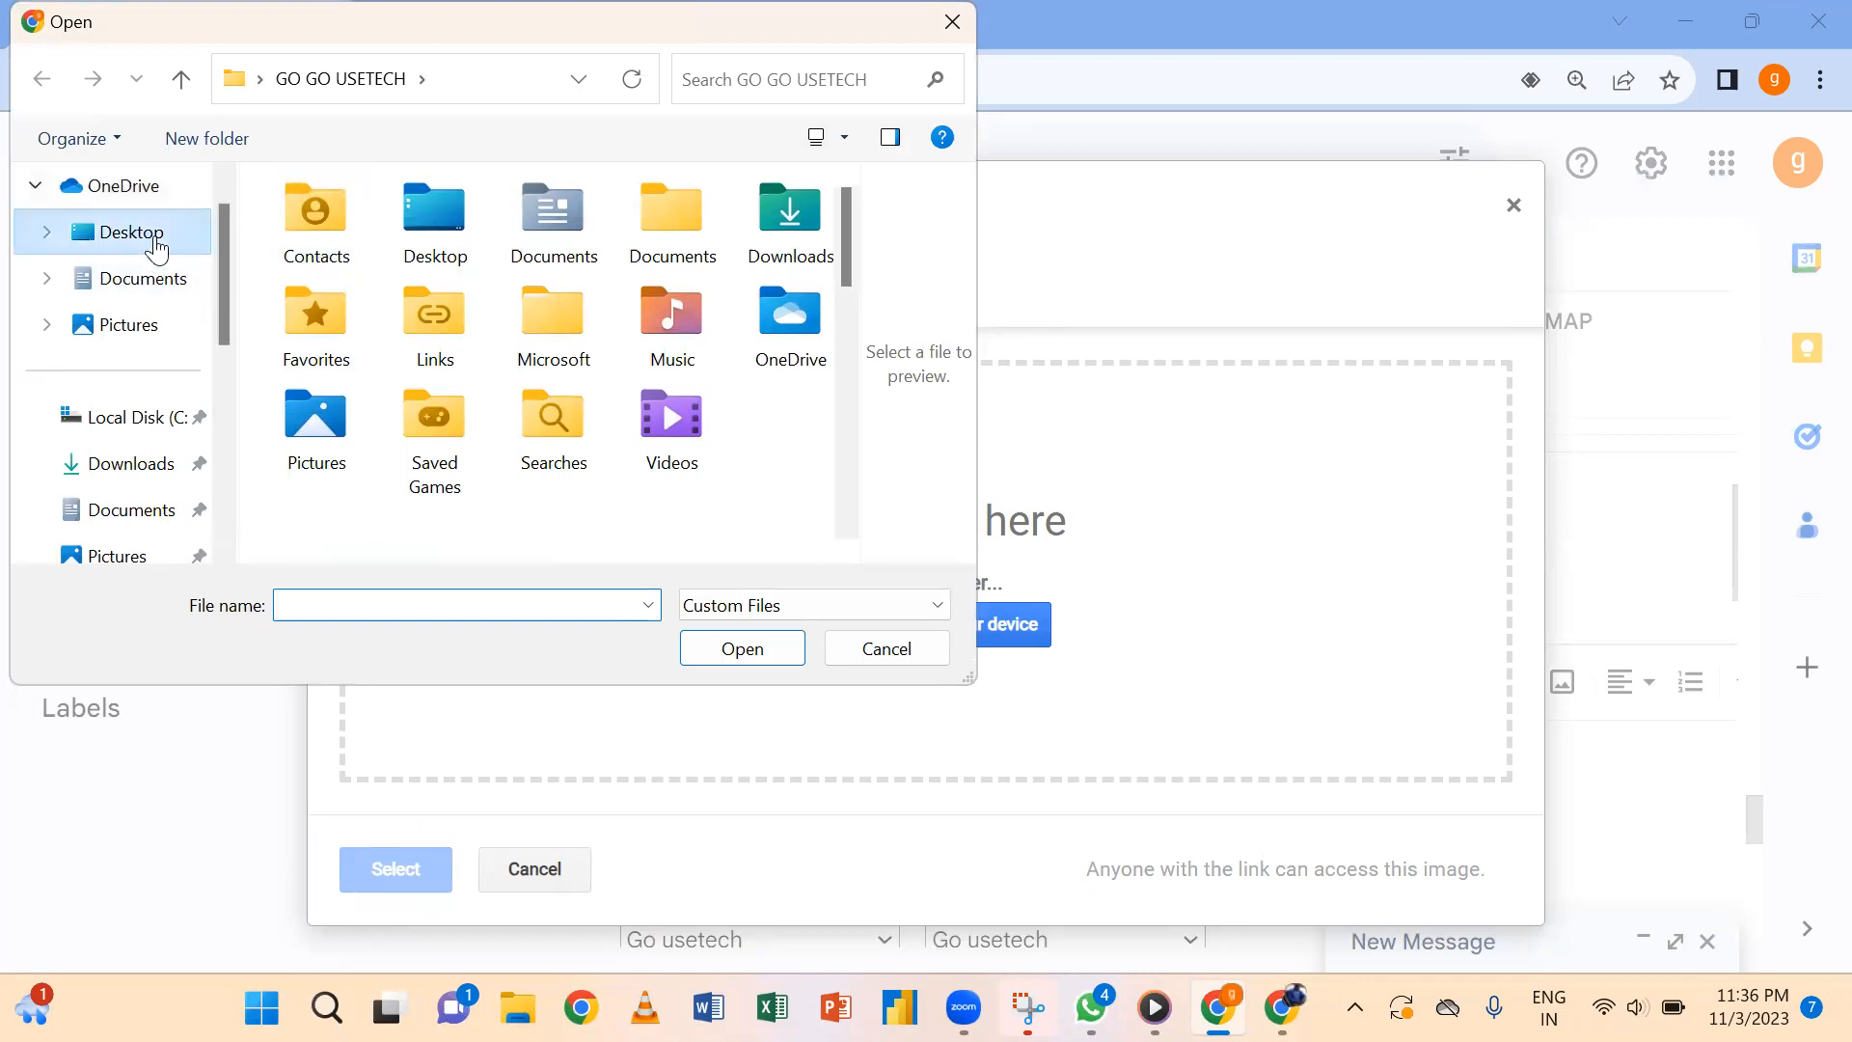
pyautogui.click(338, 247)
pyautogui.doubleClick(337, 247)
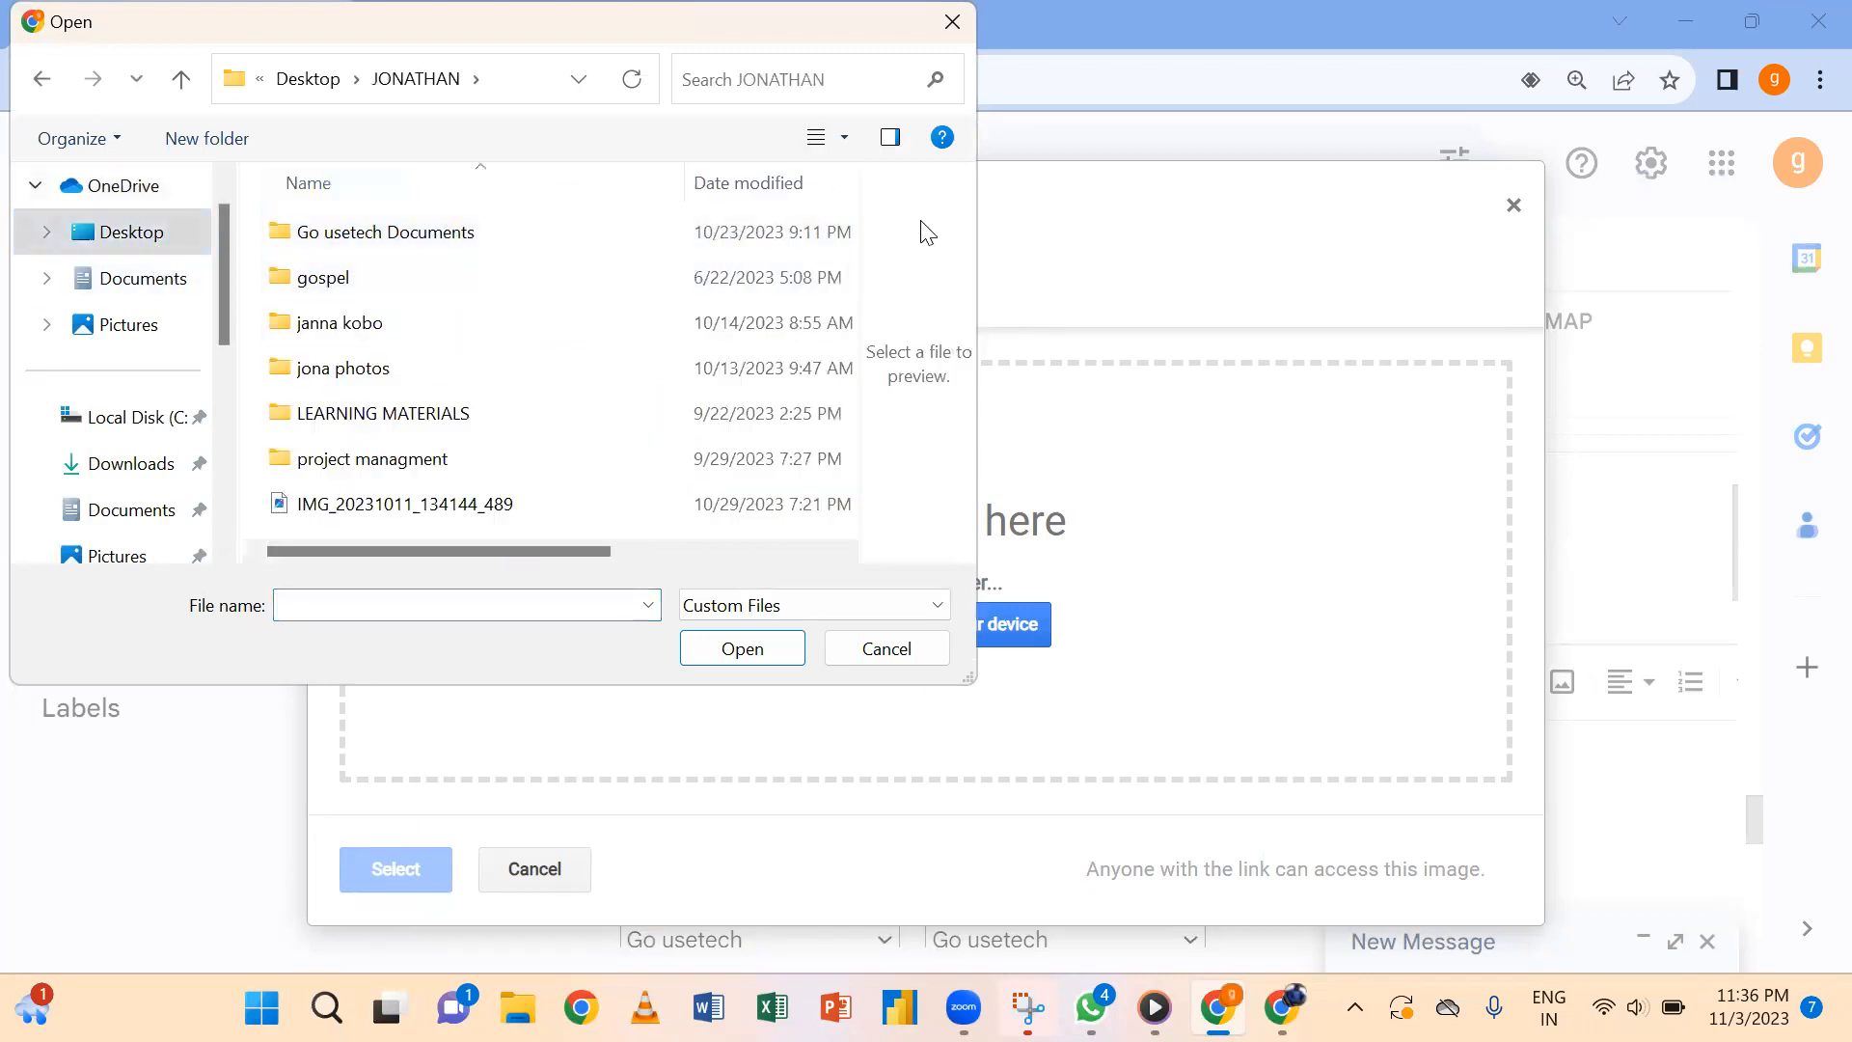
pyautogui.doubleClick(474, 370)
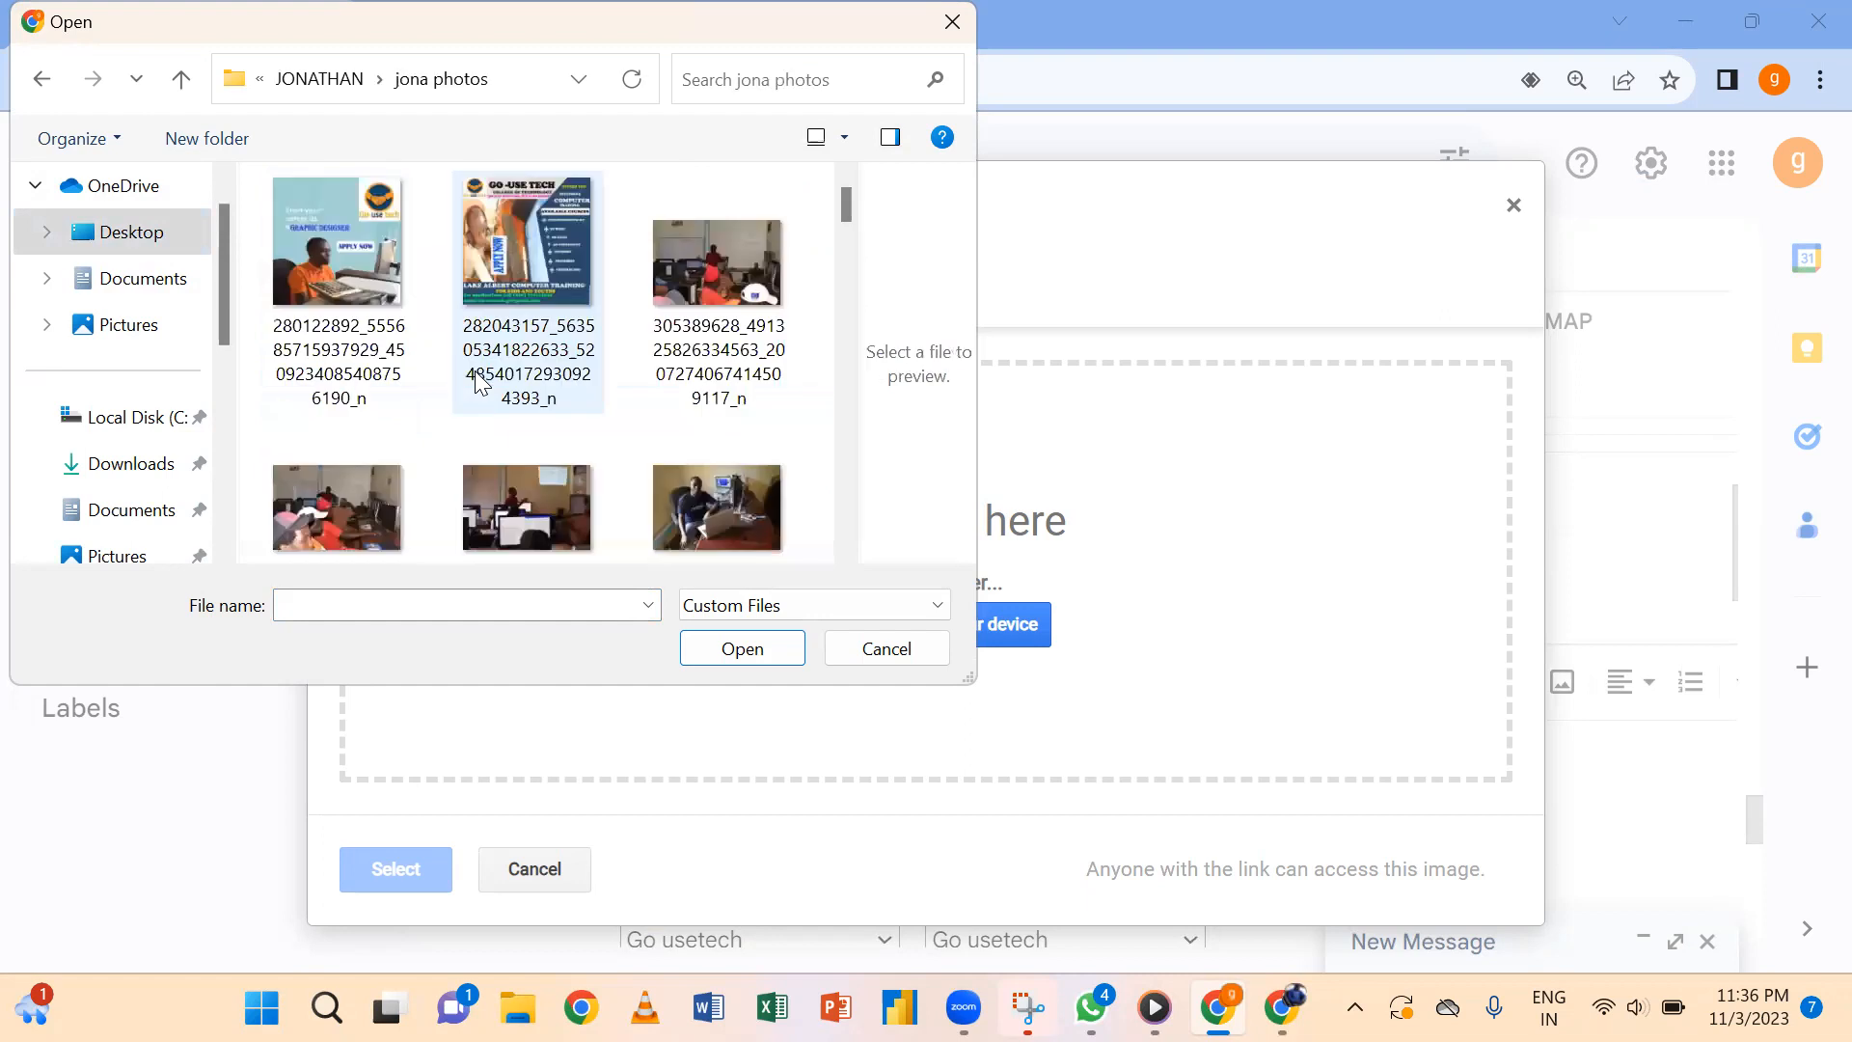
pyautogui.moveTo(841, 201); pyautogui.dragTo(846, 371)
pyautogui.click(758, 334)
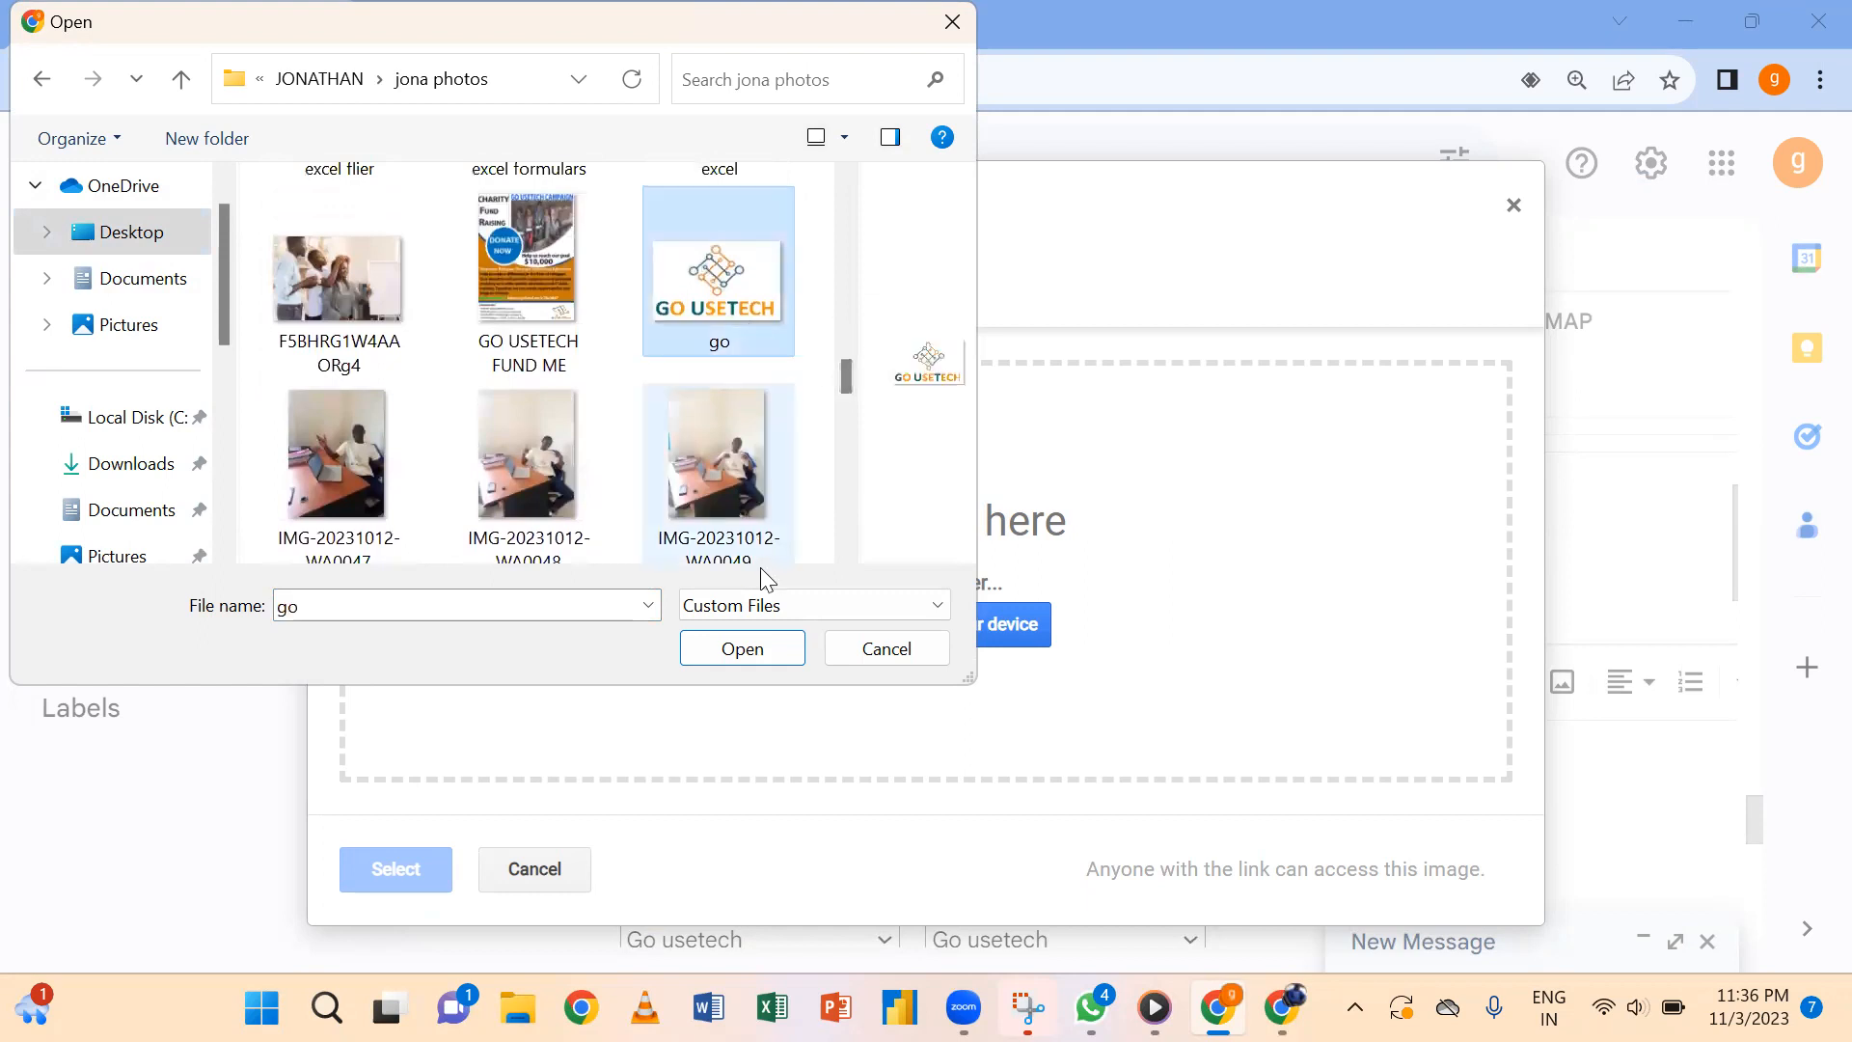
pyautogui.click(743, 649)
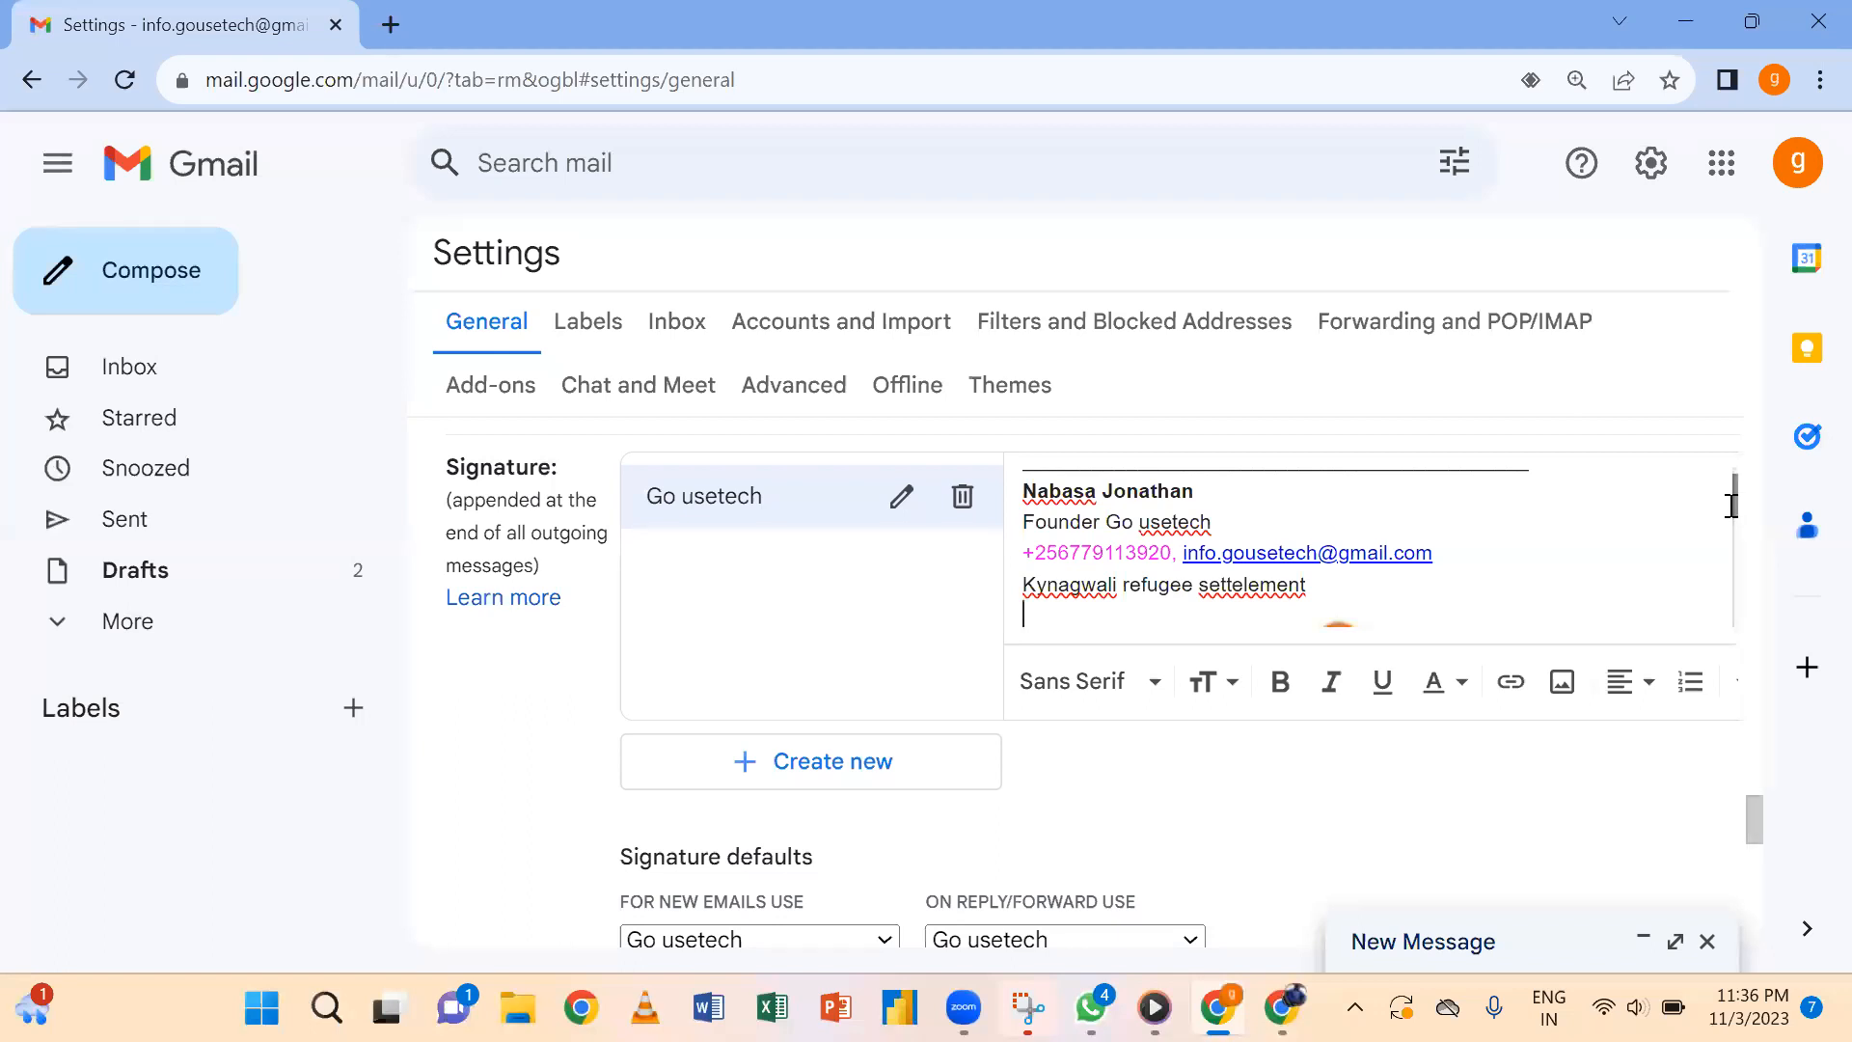
# Resize the signature logo from Medium down to Small.
pyautogui.moveTo(1732, 503)
pyautogui.mouseDown()
pyautogui.moveTo(1736, 600)
pyautogui.moveTo(1738, 564)
pyautogui.mouseUp()
pyautogui.click(1378, 593)
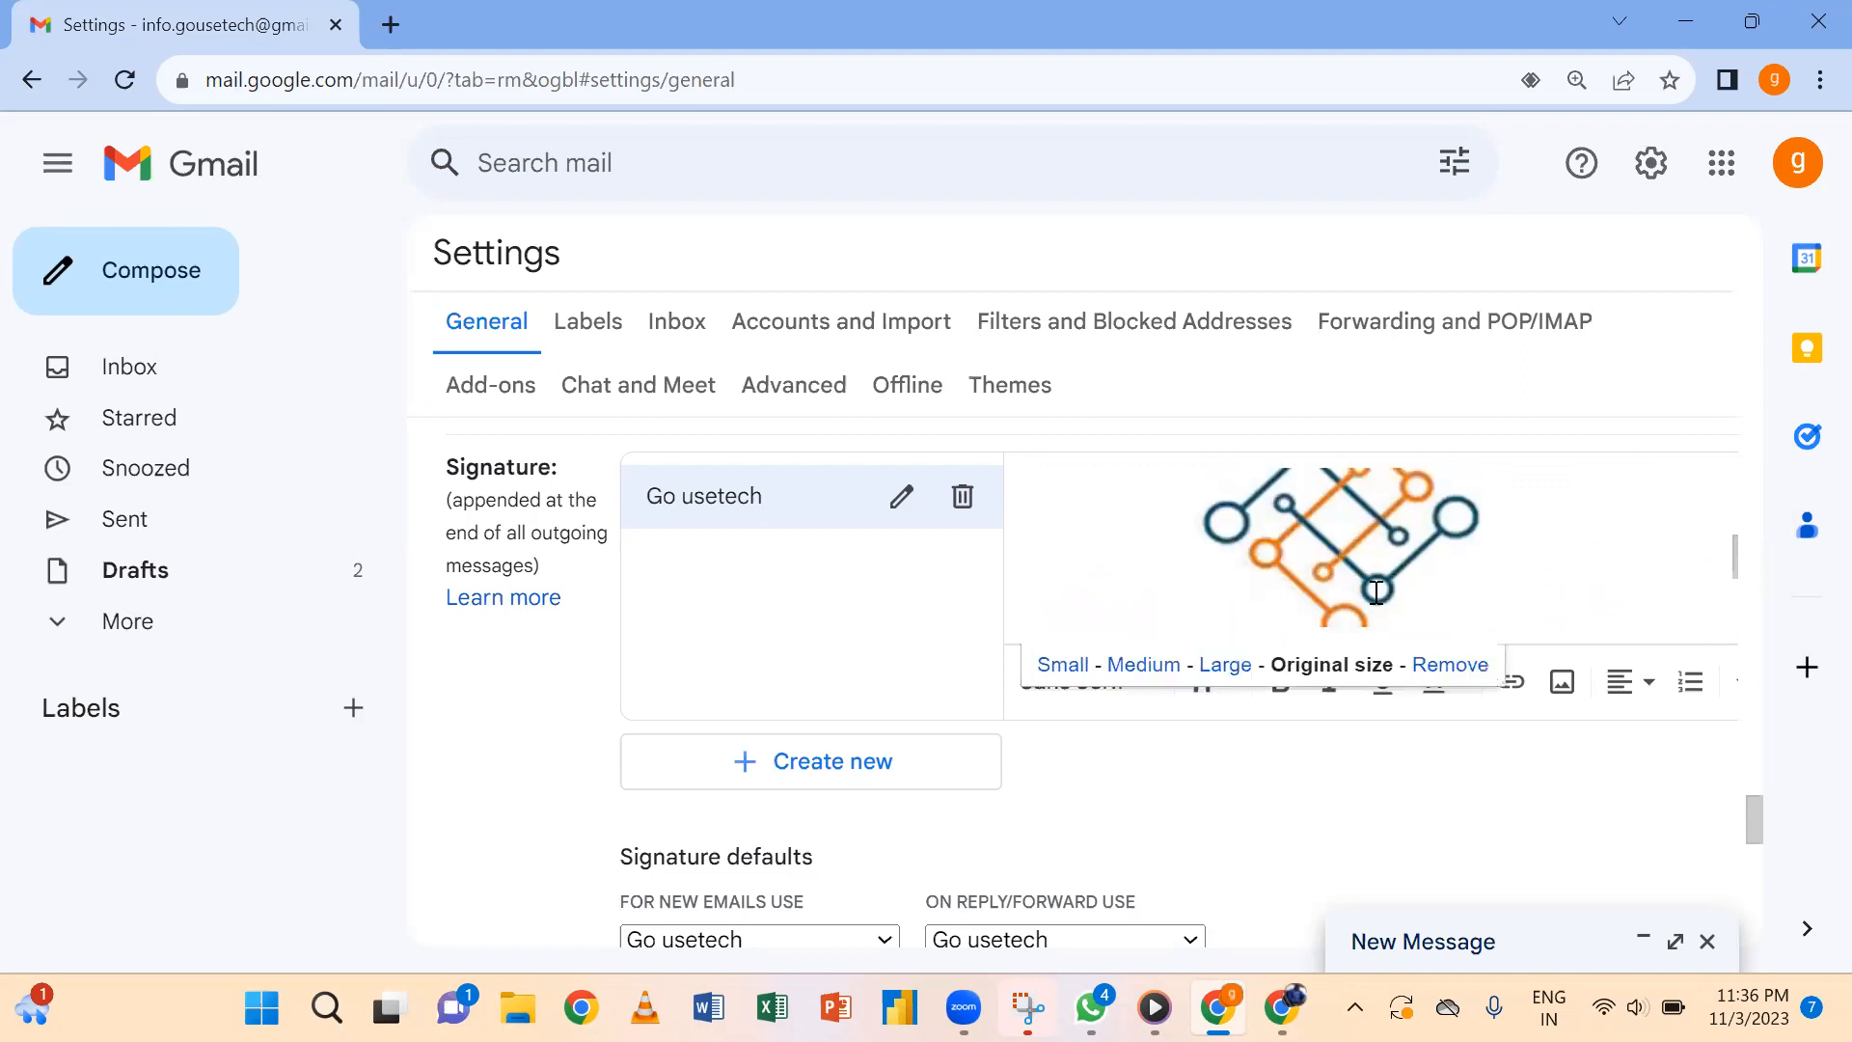
pyautogui.click(1156, 679)
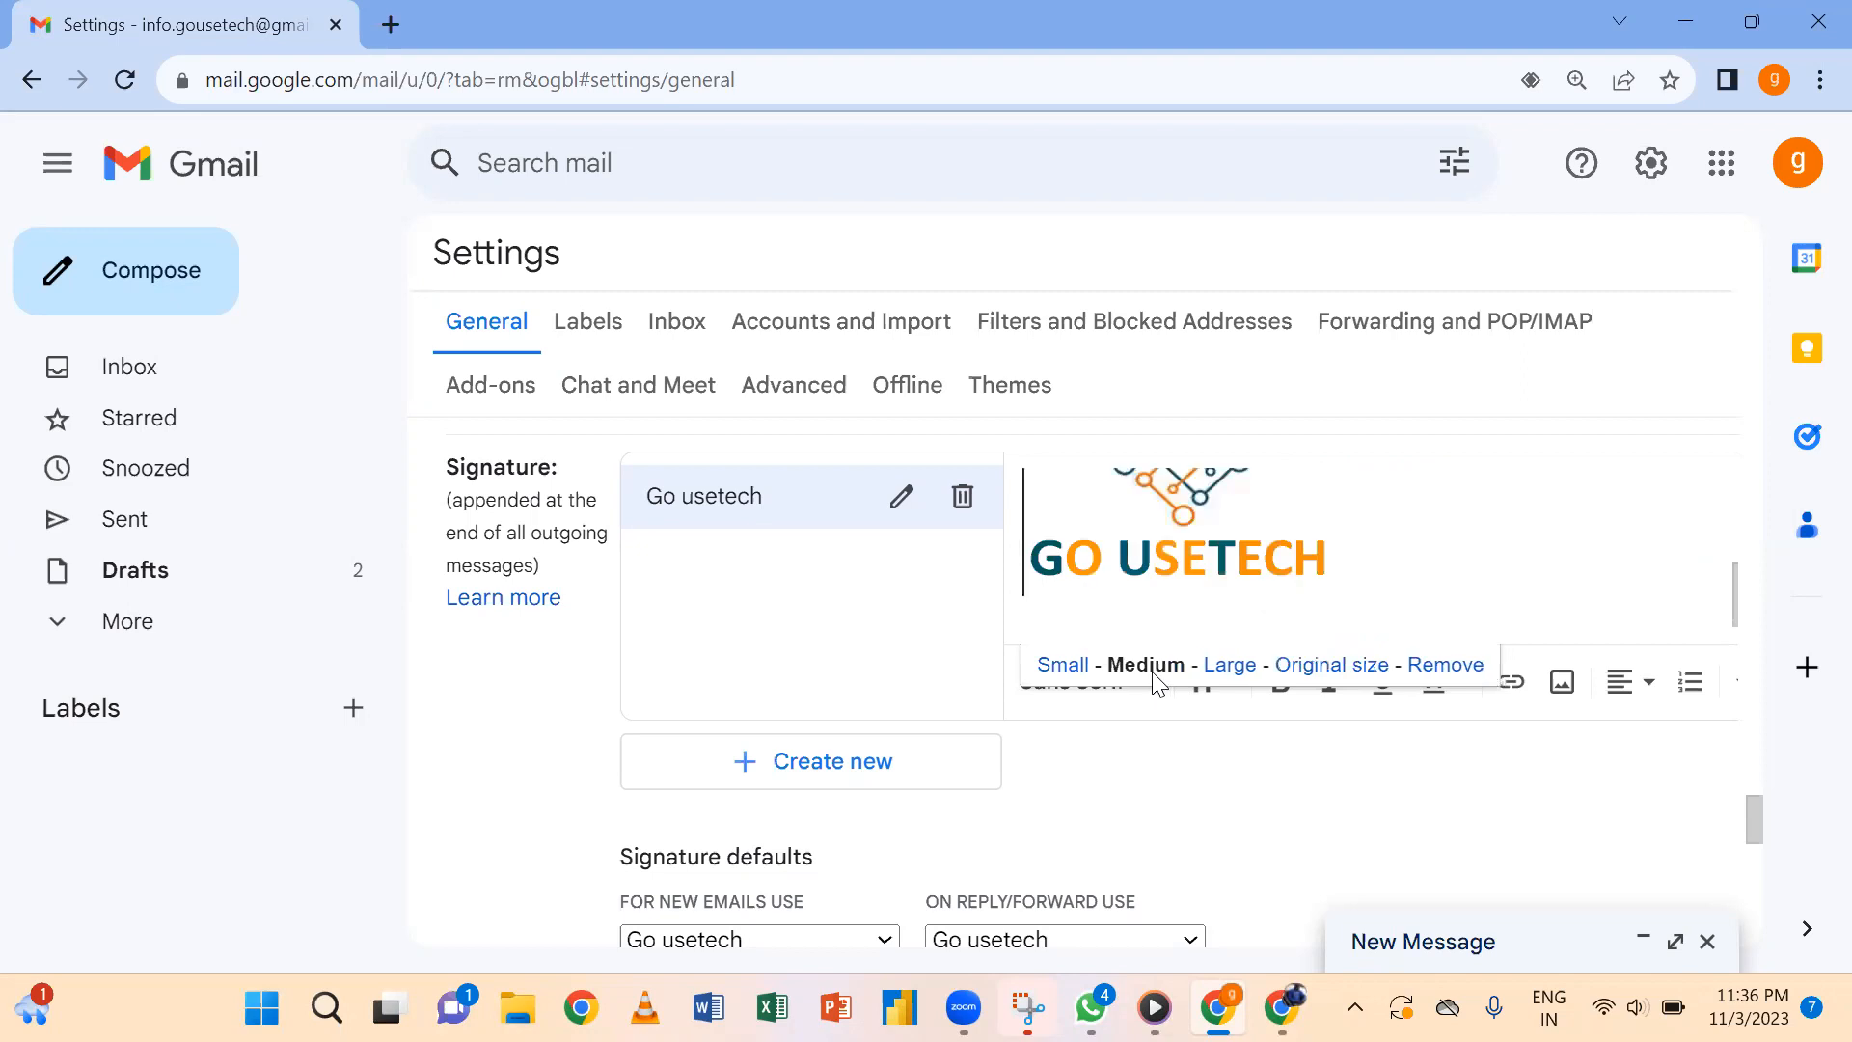
pyautogui.click(1063, 665)
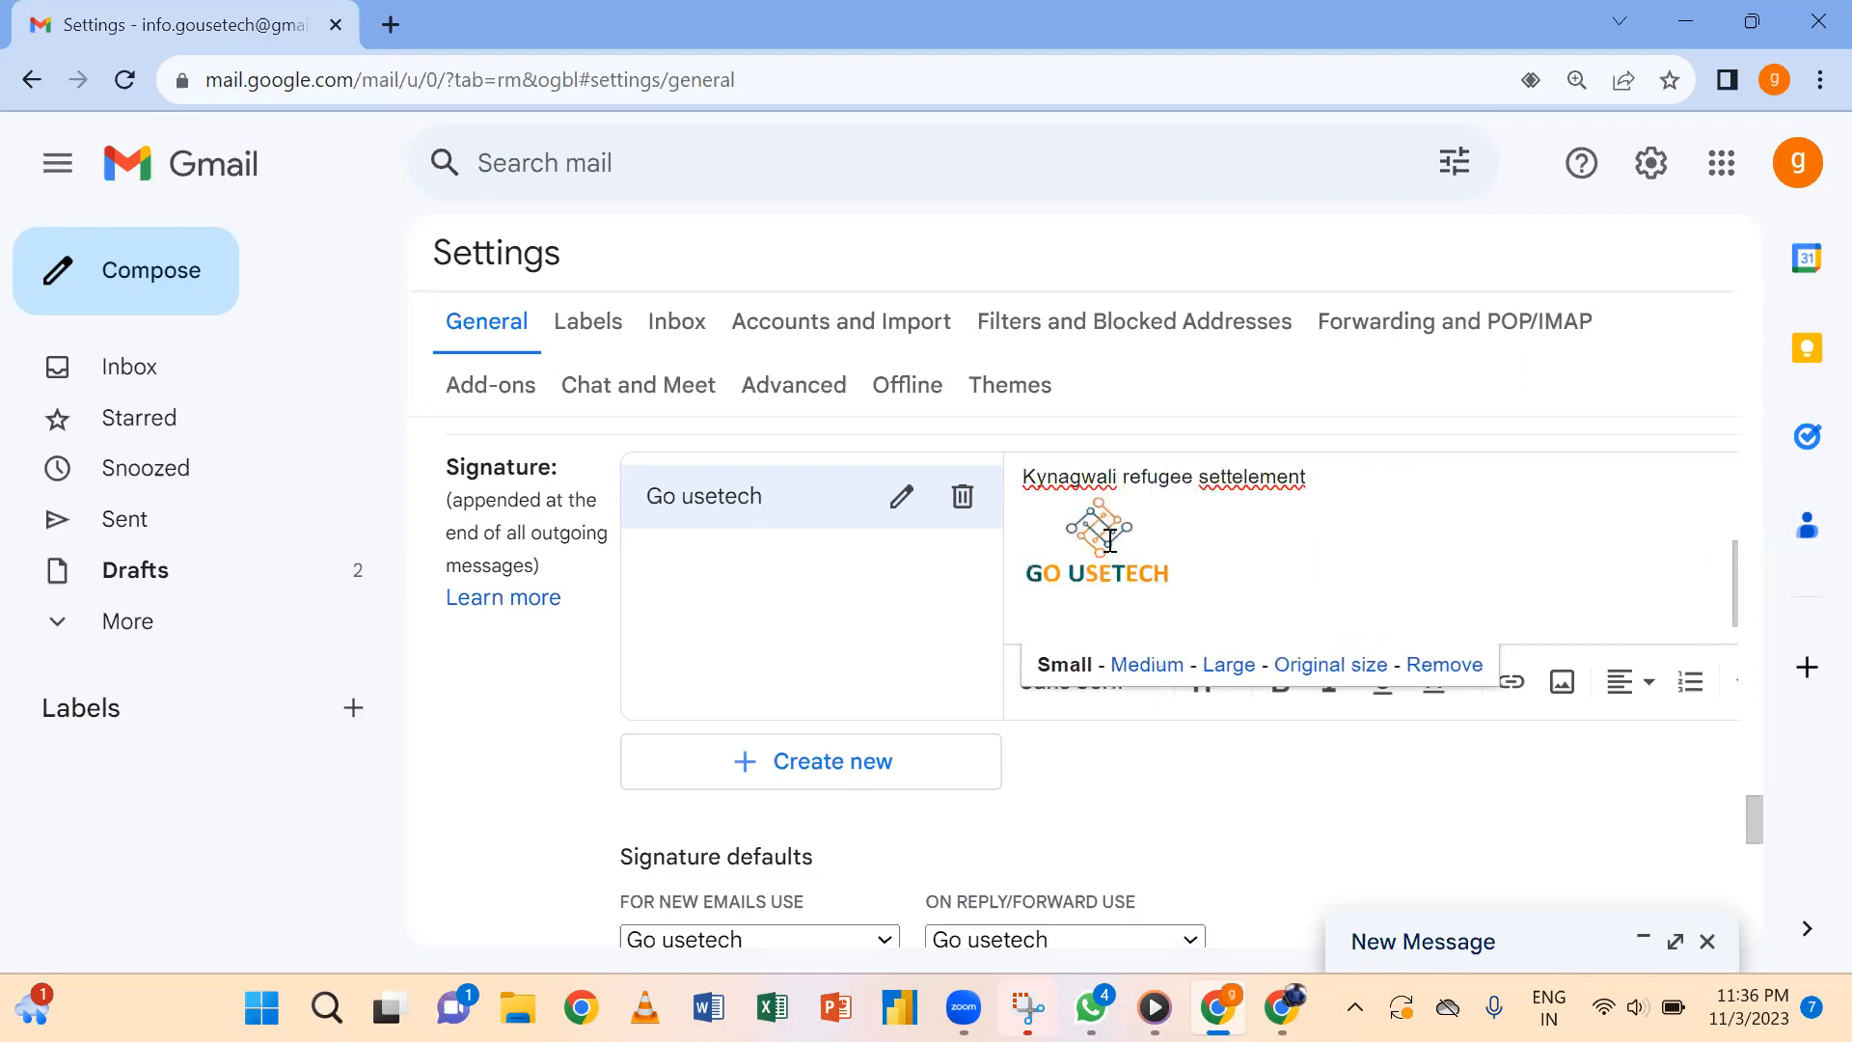
pyautogui.click(1329, 575)
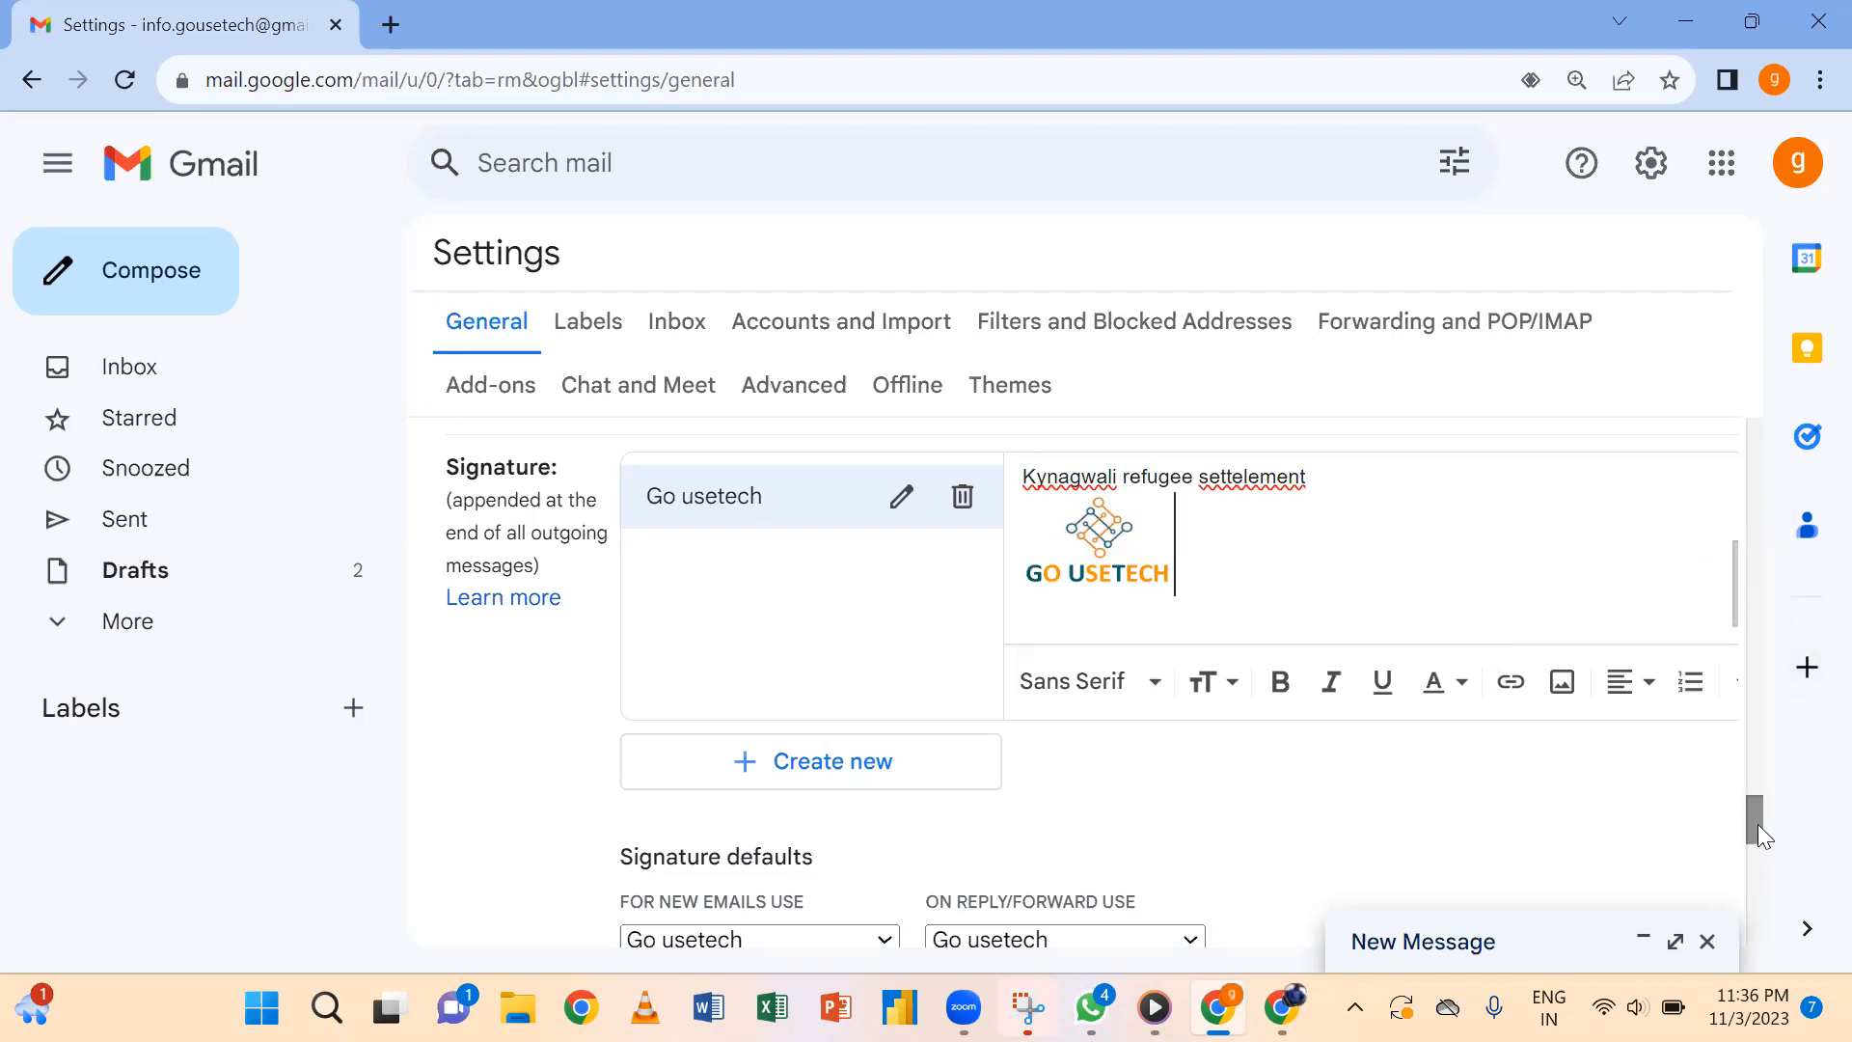
pyautogui.moveTo(1757, 826); pyautogui.dragTo(1757, 931)
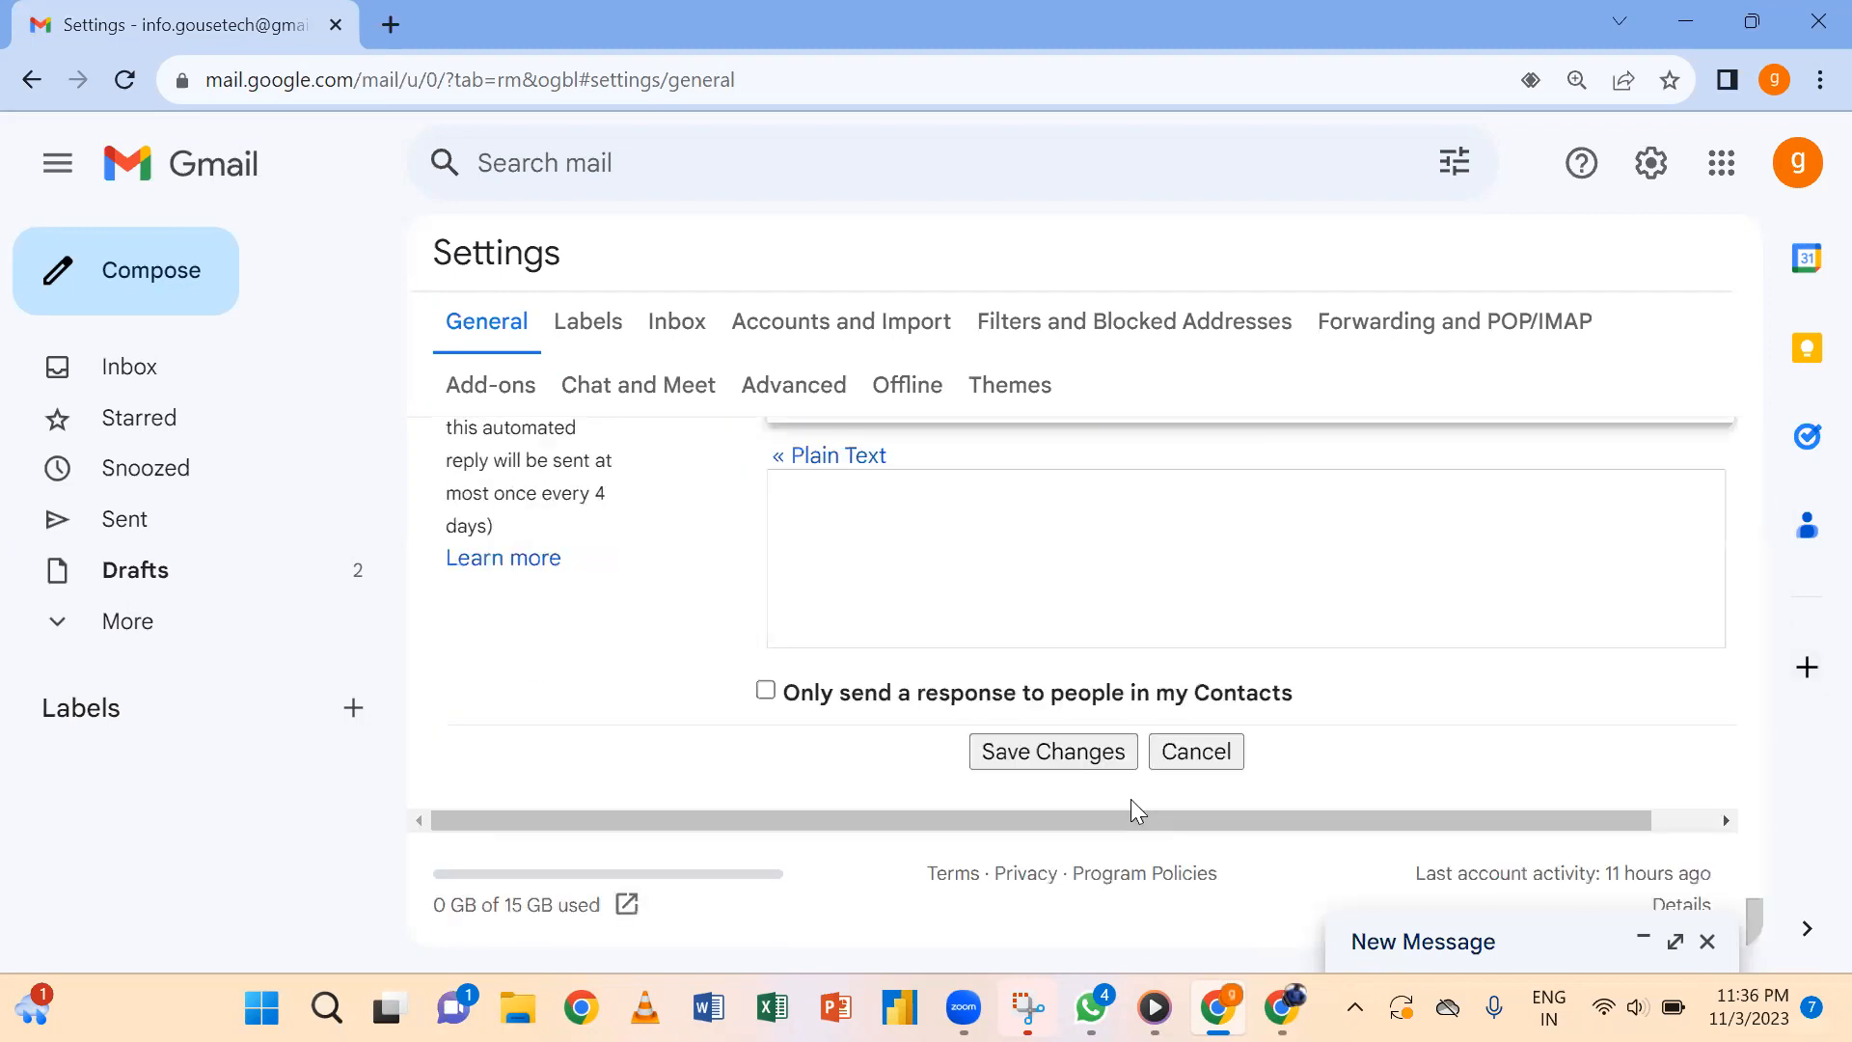
# Save the signature and preview it with the small logo in a new message.
pyautogui.click(1067, 754)
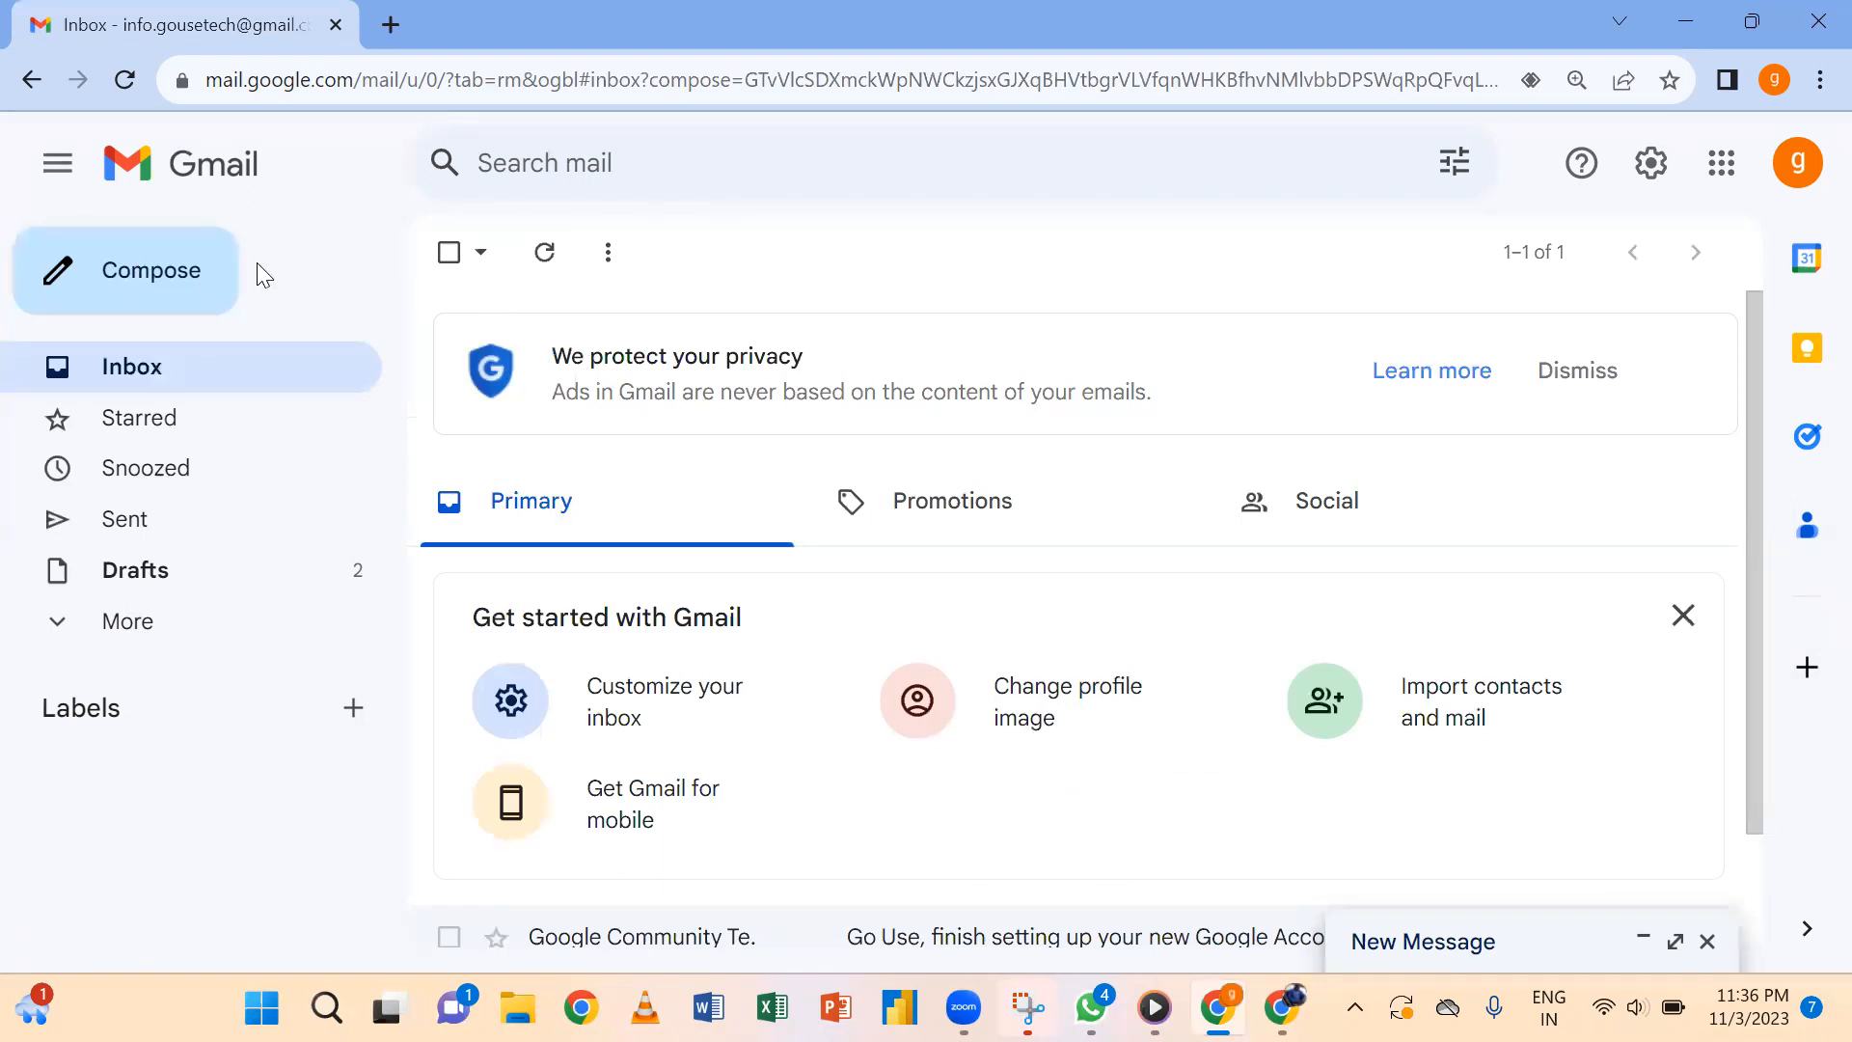
pyautogui.click(170, 277)
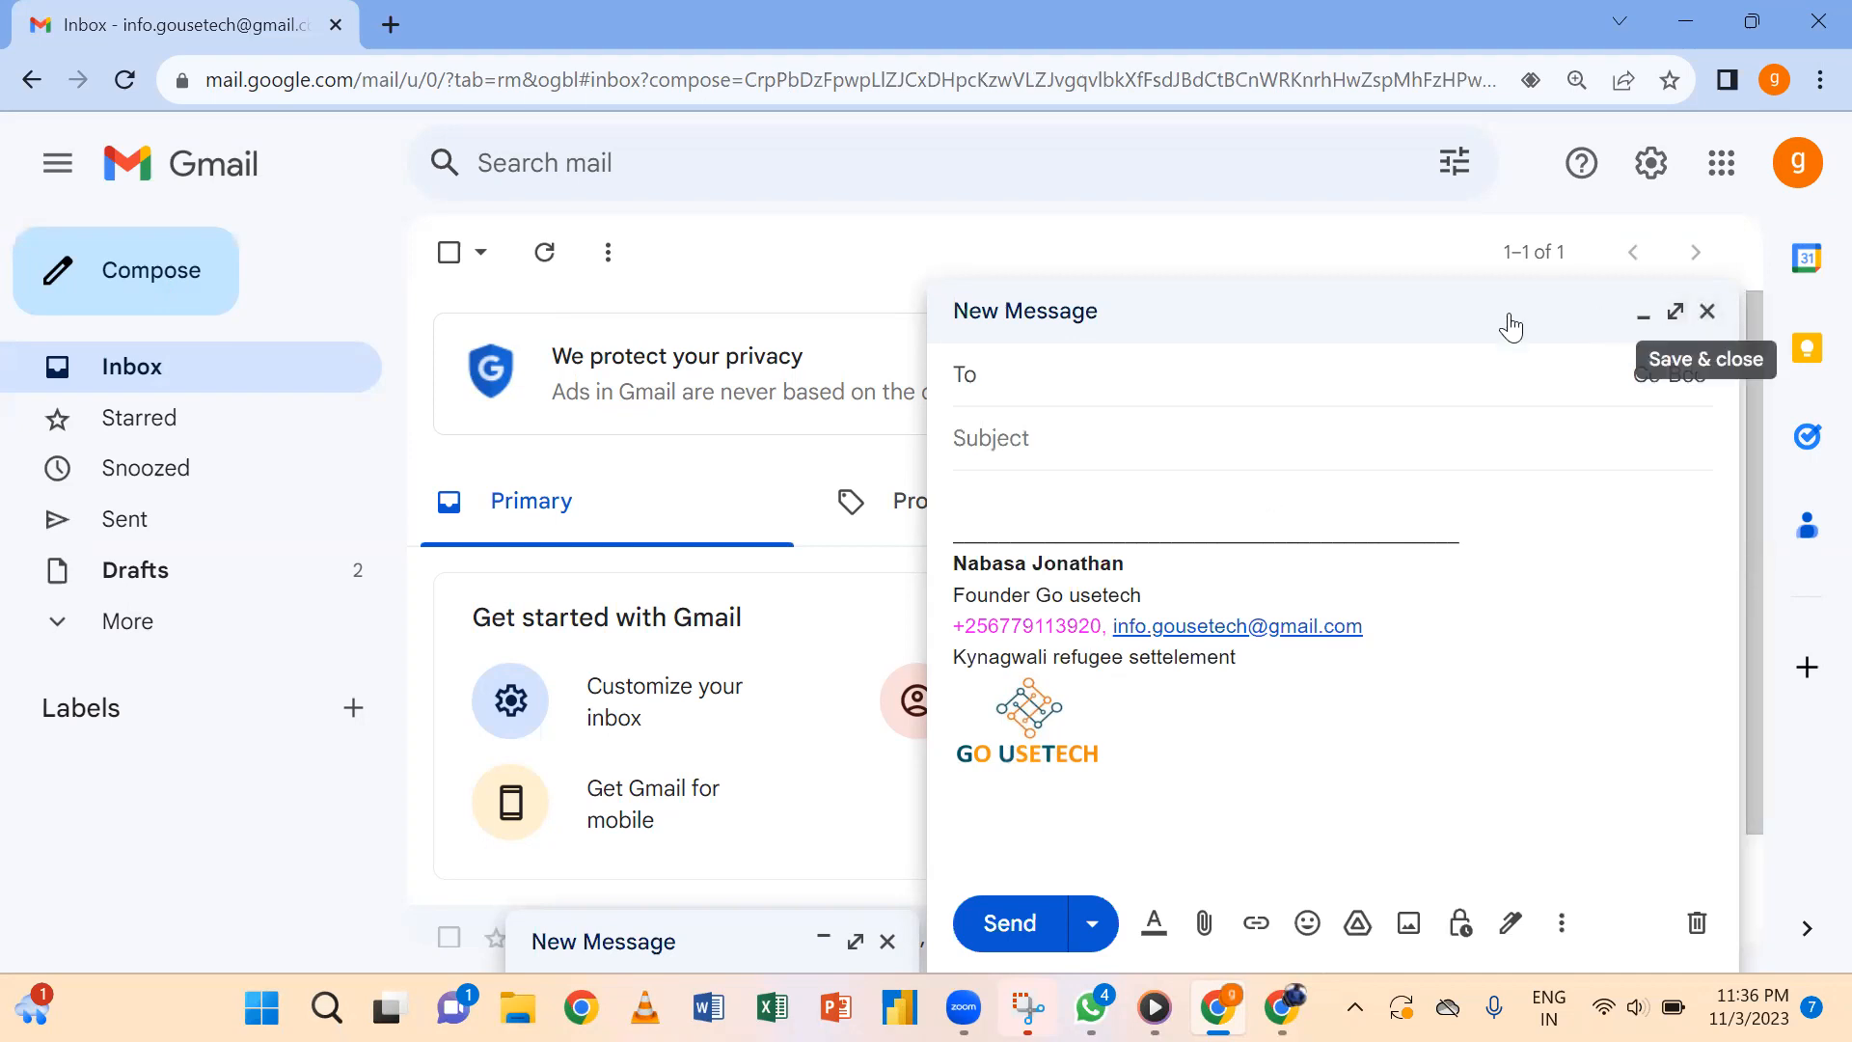
pyautogui.click(1705, 324)
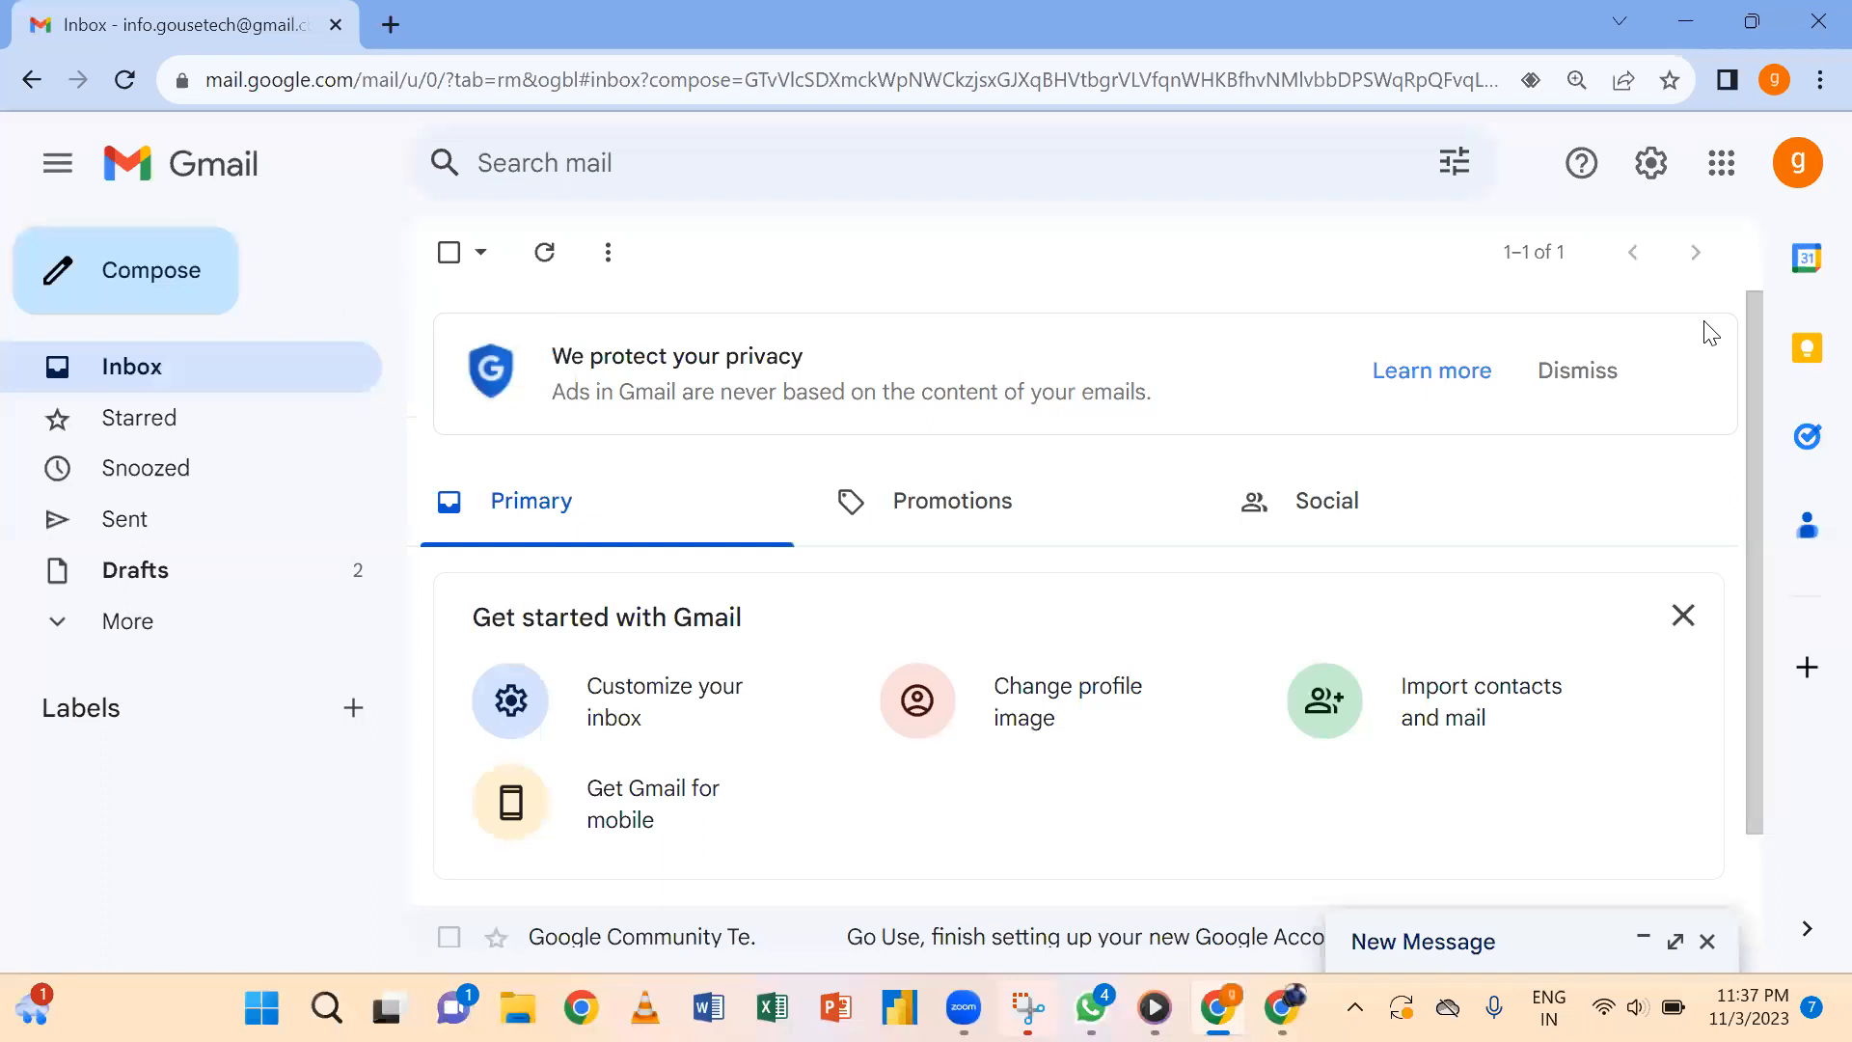
pyautogui.click(1650, 163)
# Add a 'follow us on our socila media' line below the signature's location line.
pyautogui.click(1543, 339)
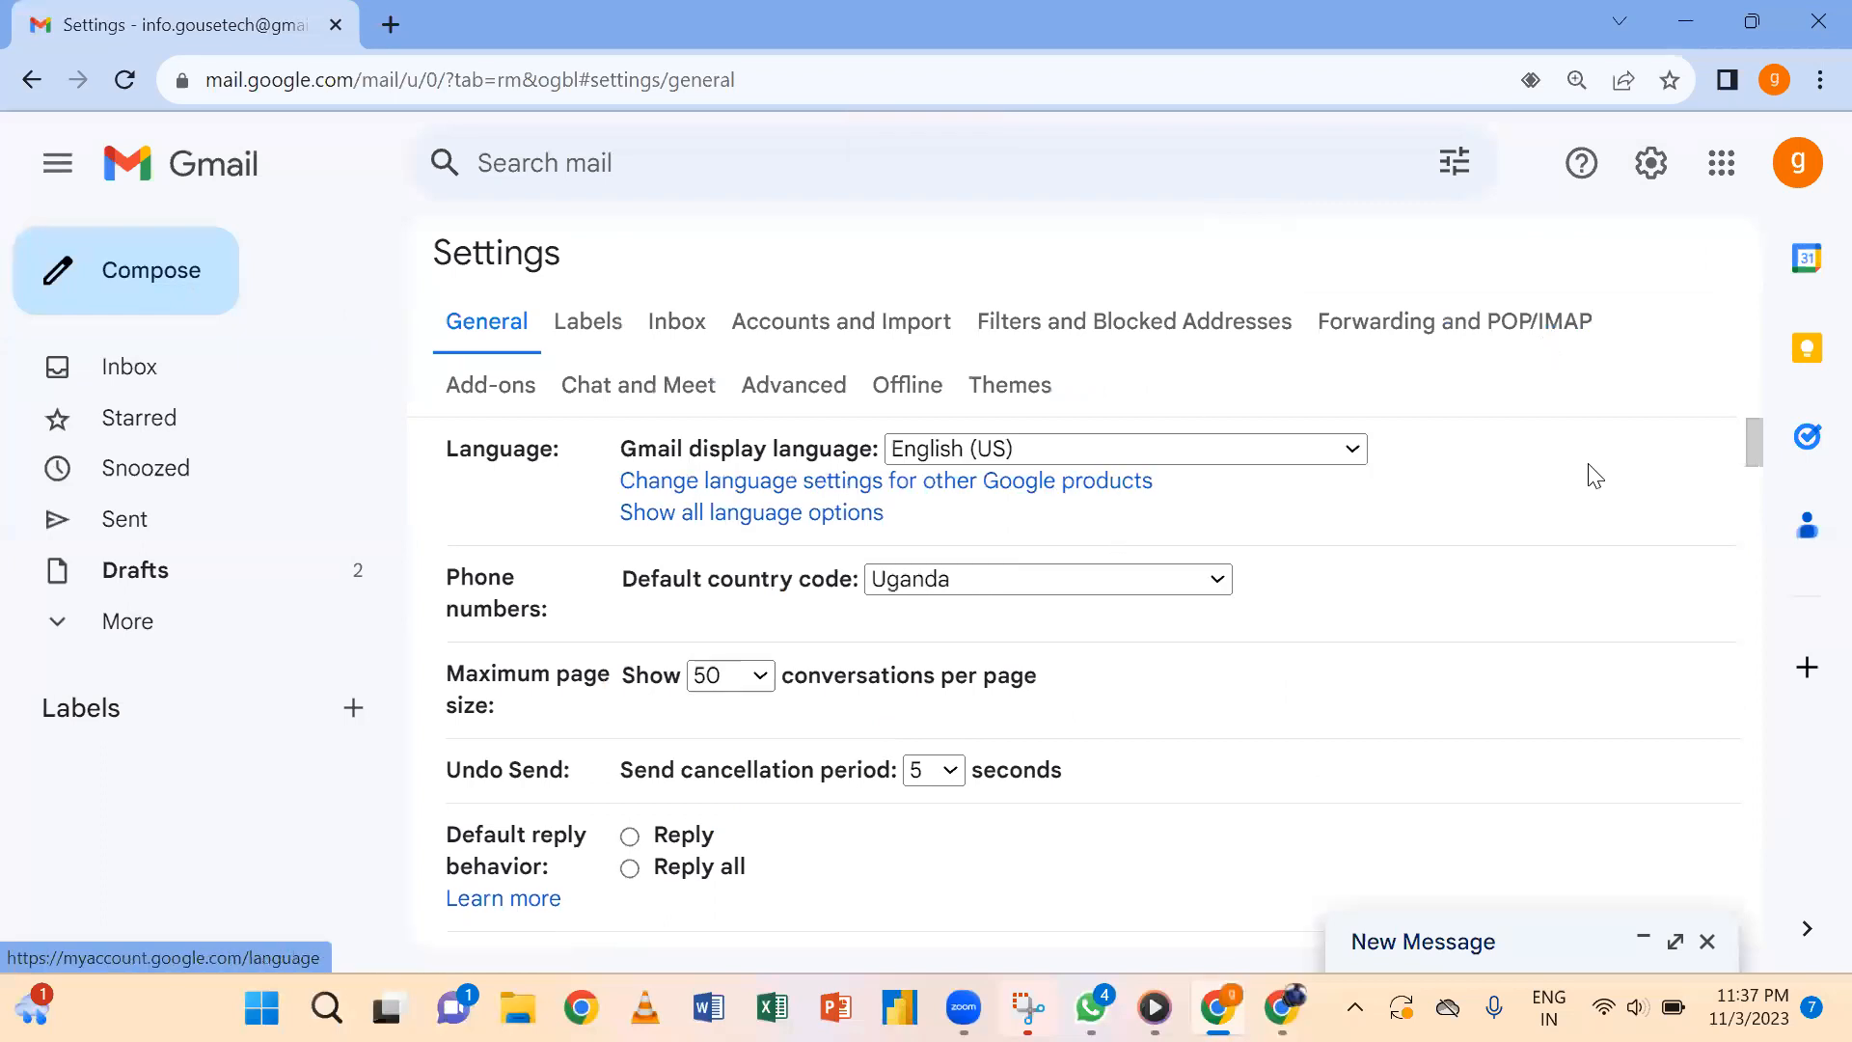
pyautogui.moveTo(1747, 450); pyautogui.dragTo(1738, 831)
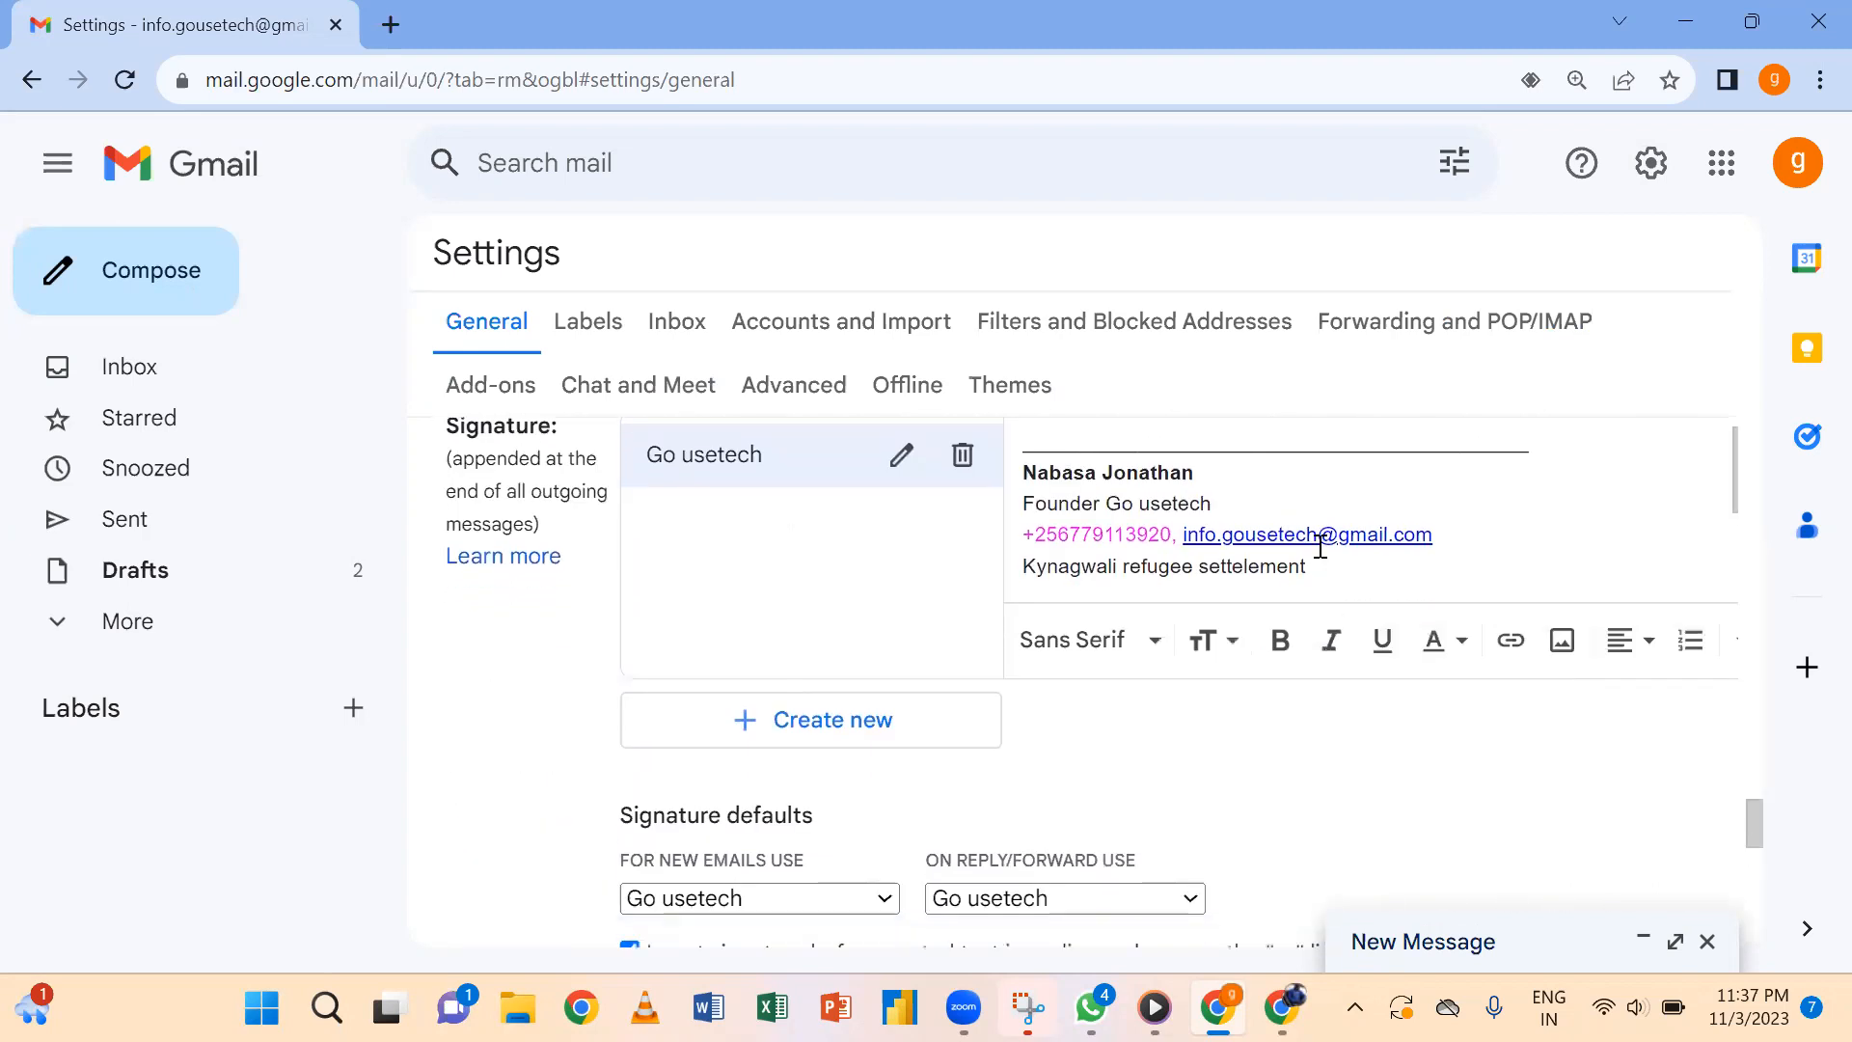
pyautogui.press('Return')
pyautogui.write('foo')
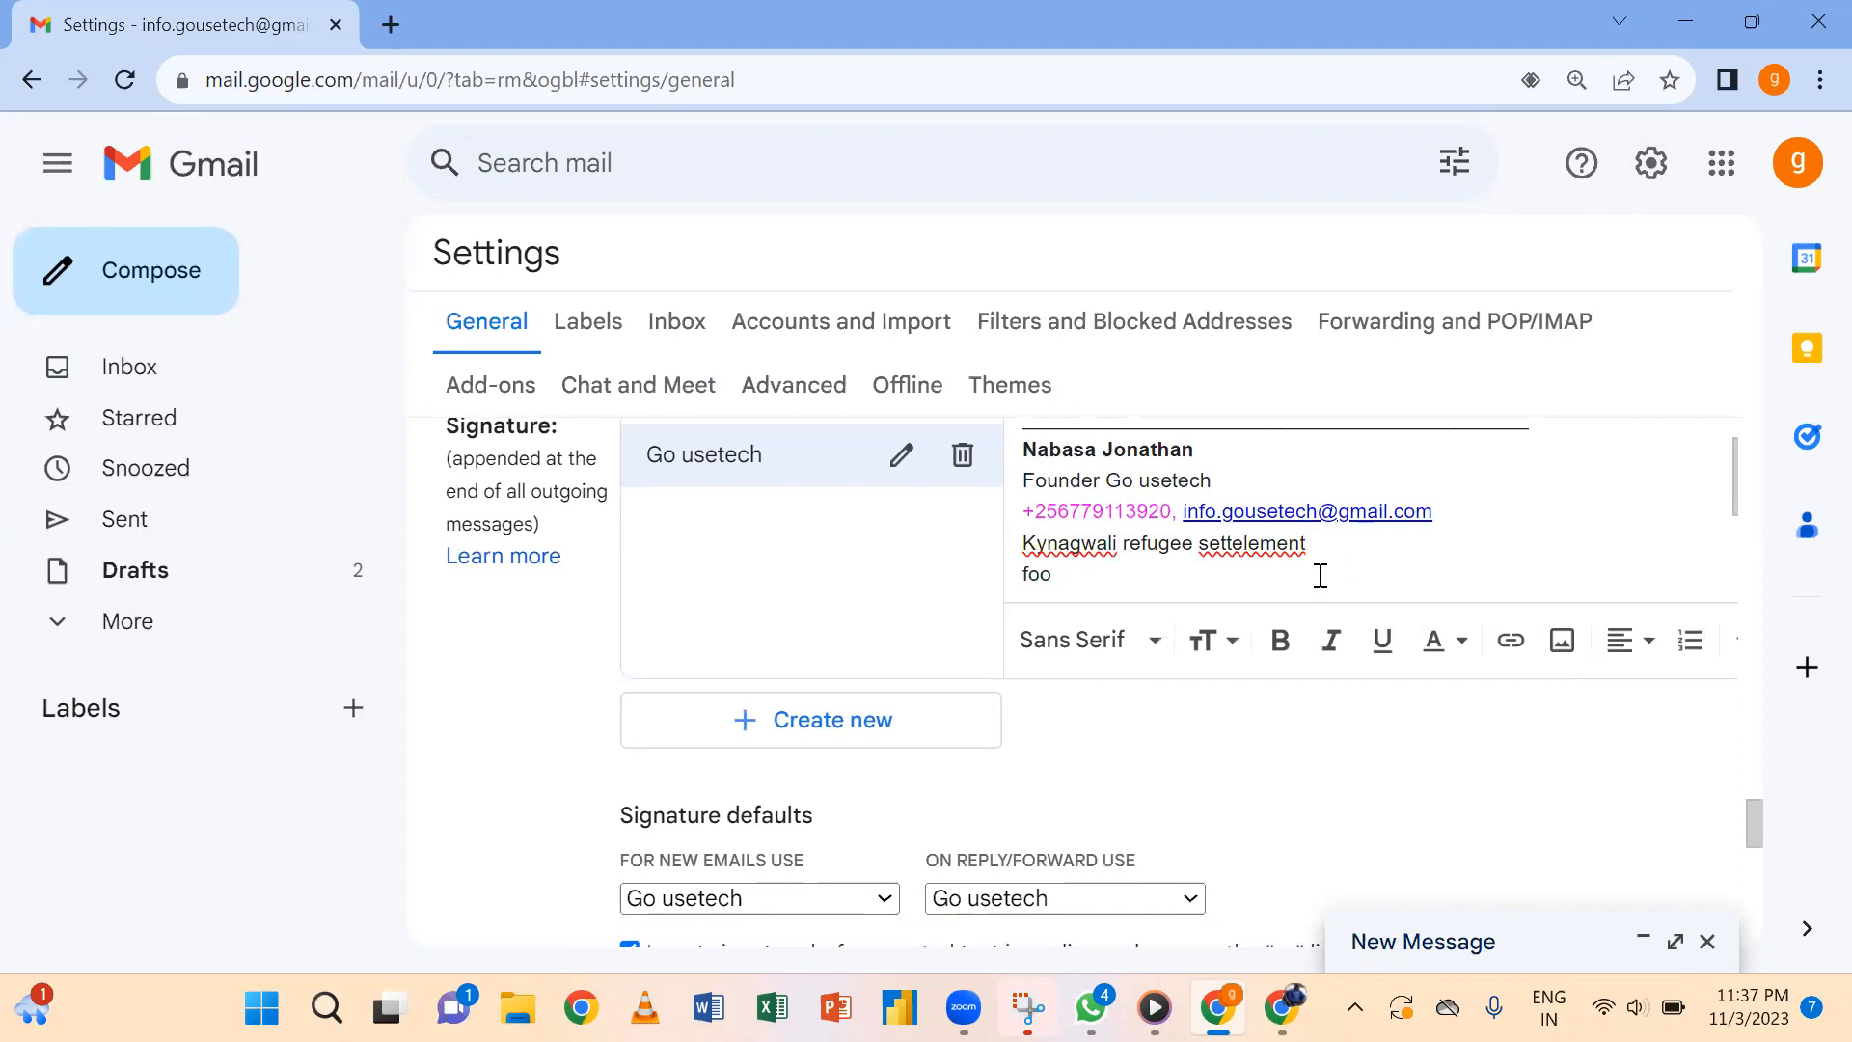
pyautogui.write('lowllow us on our socila me')
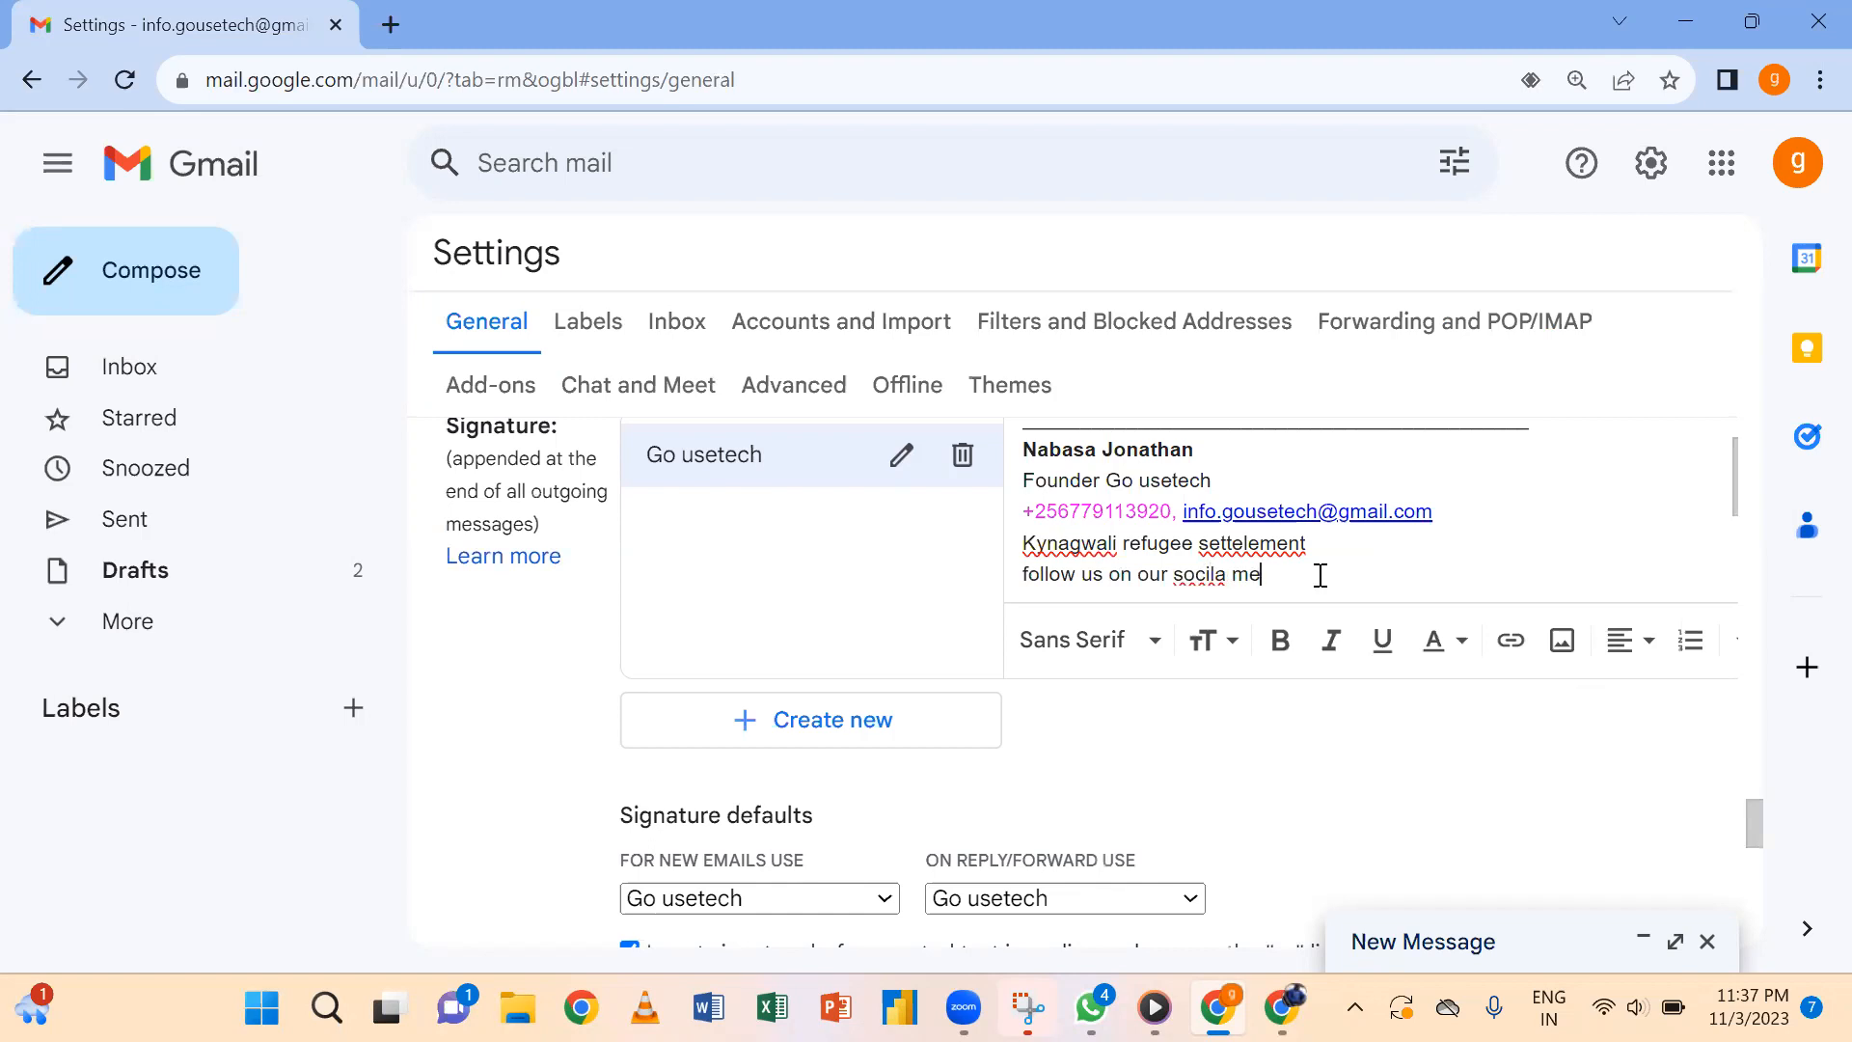
pyautogui.write('dia platfoms')
pyautogui.click(1502, 653)
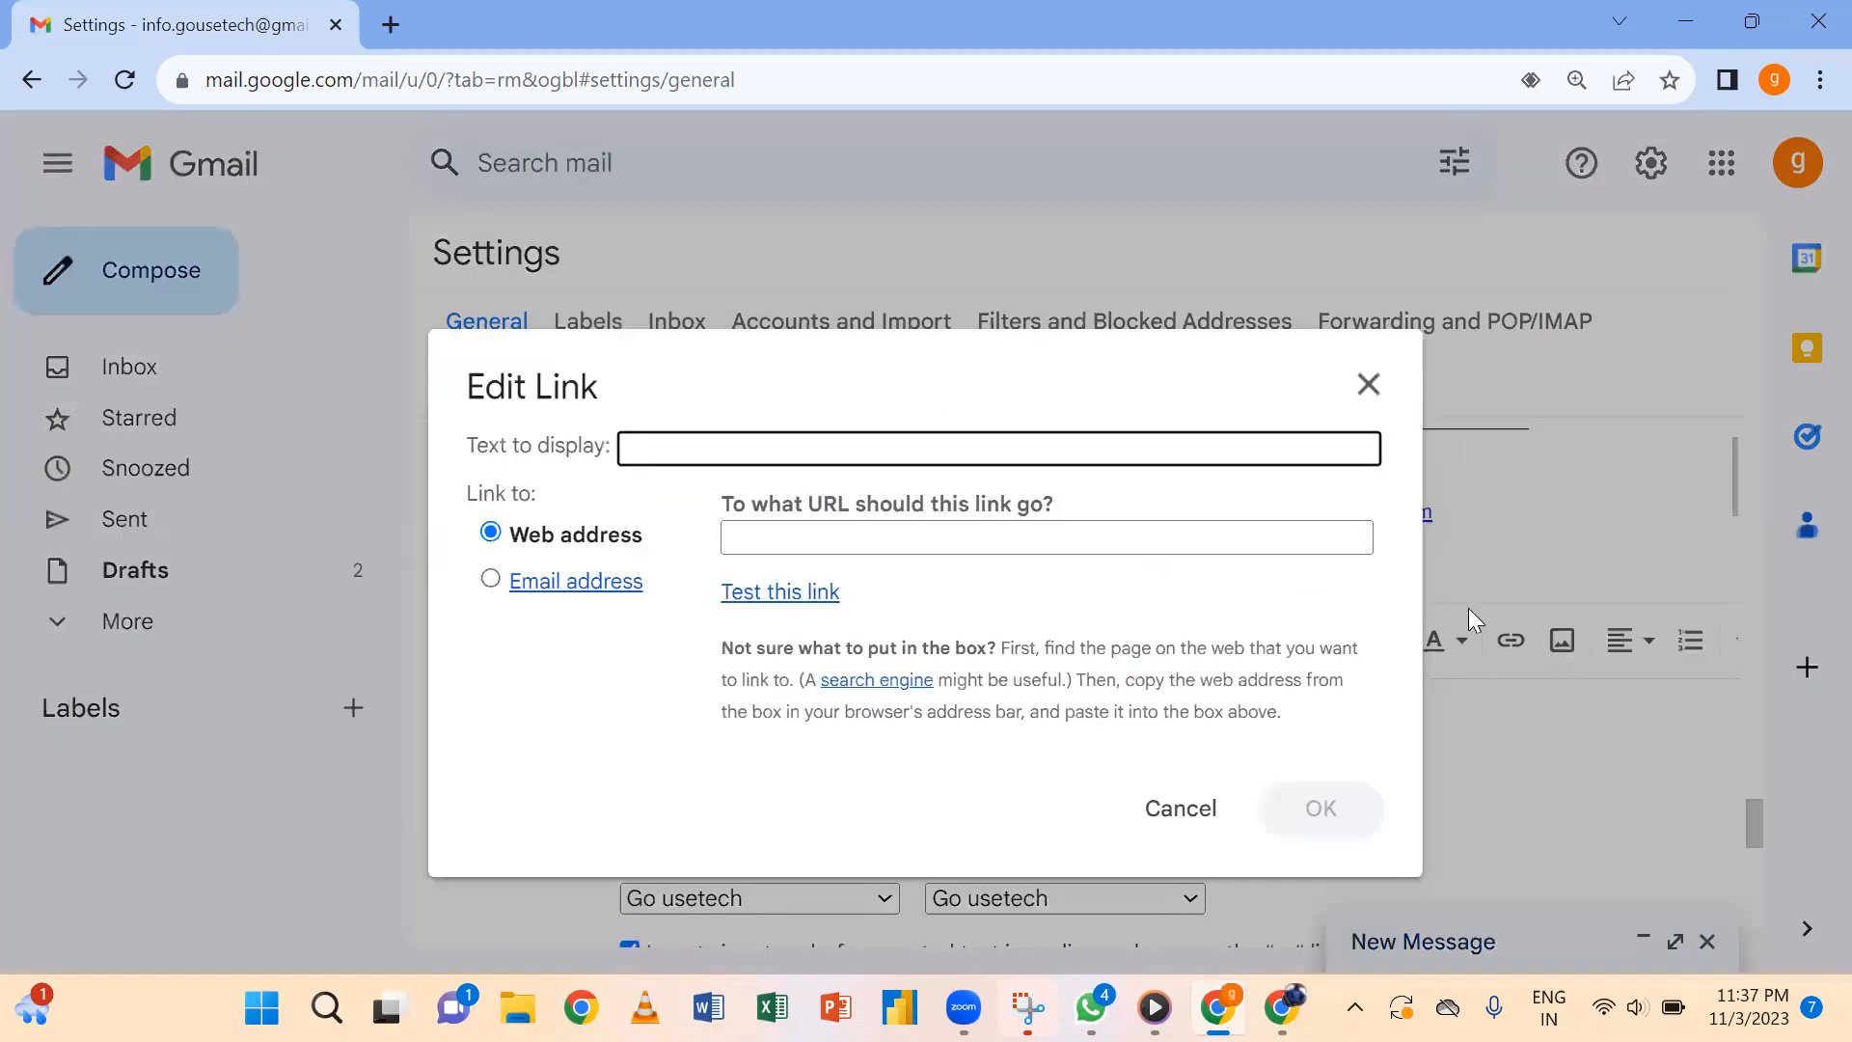
pyautogui.click(1464, 467)
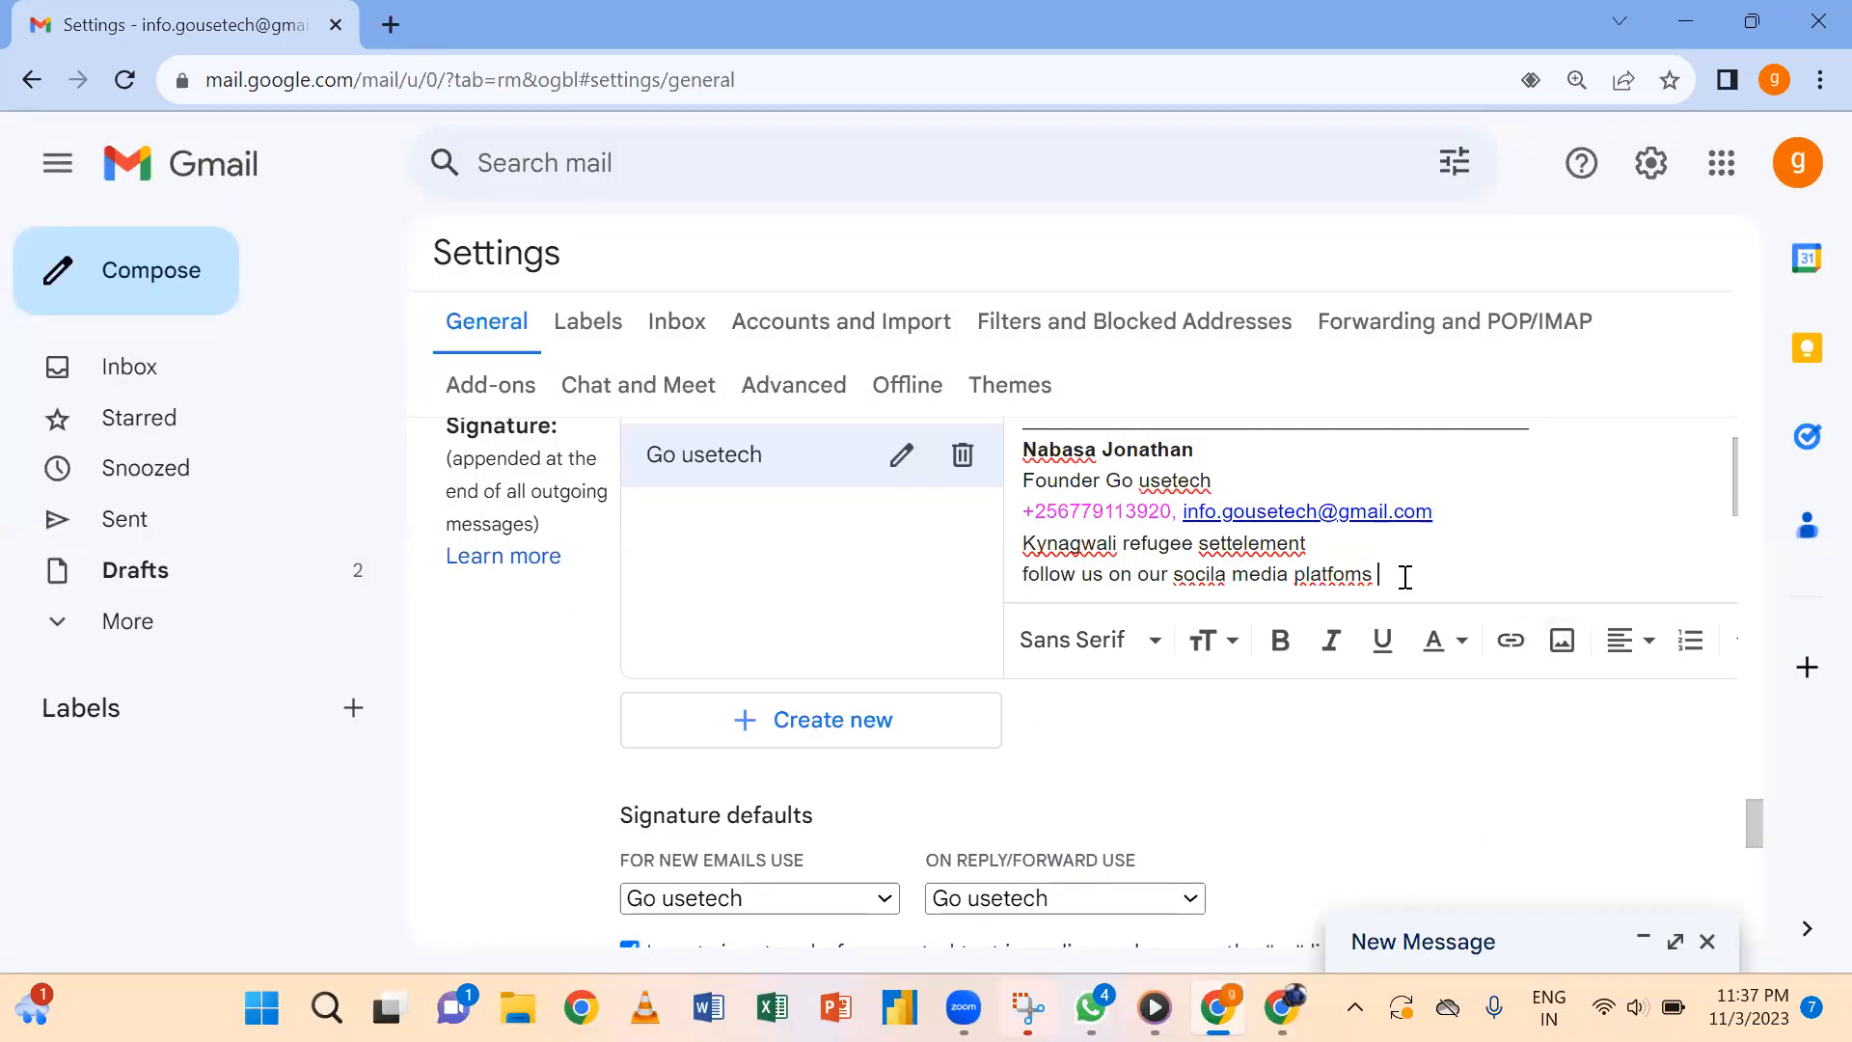
pyautogui.click(1518, 643)
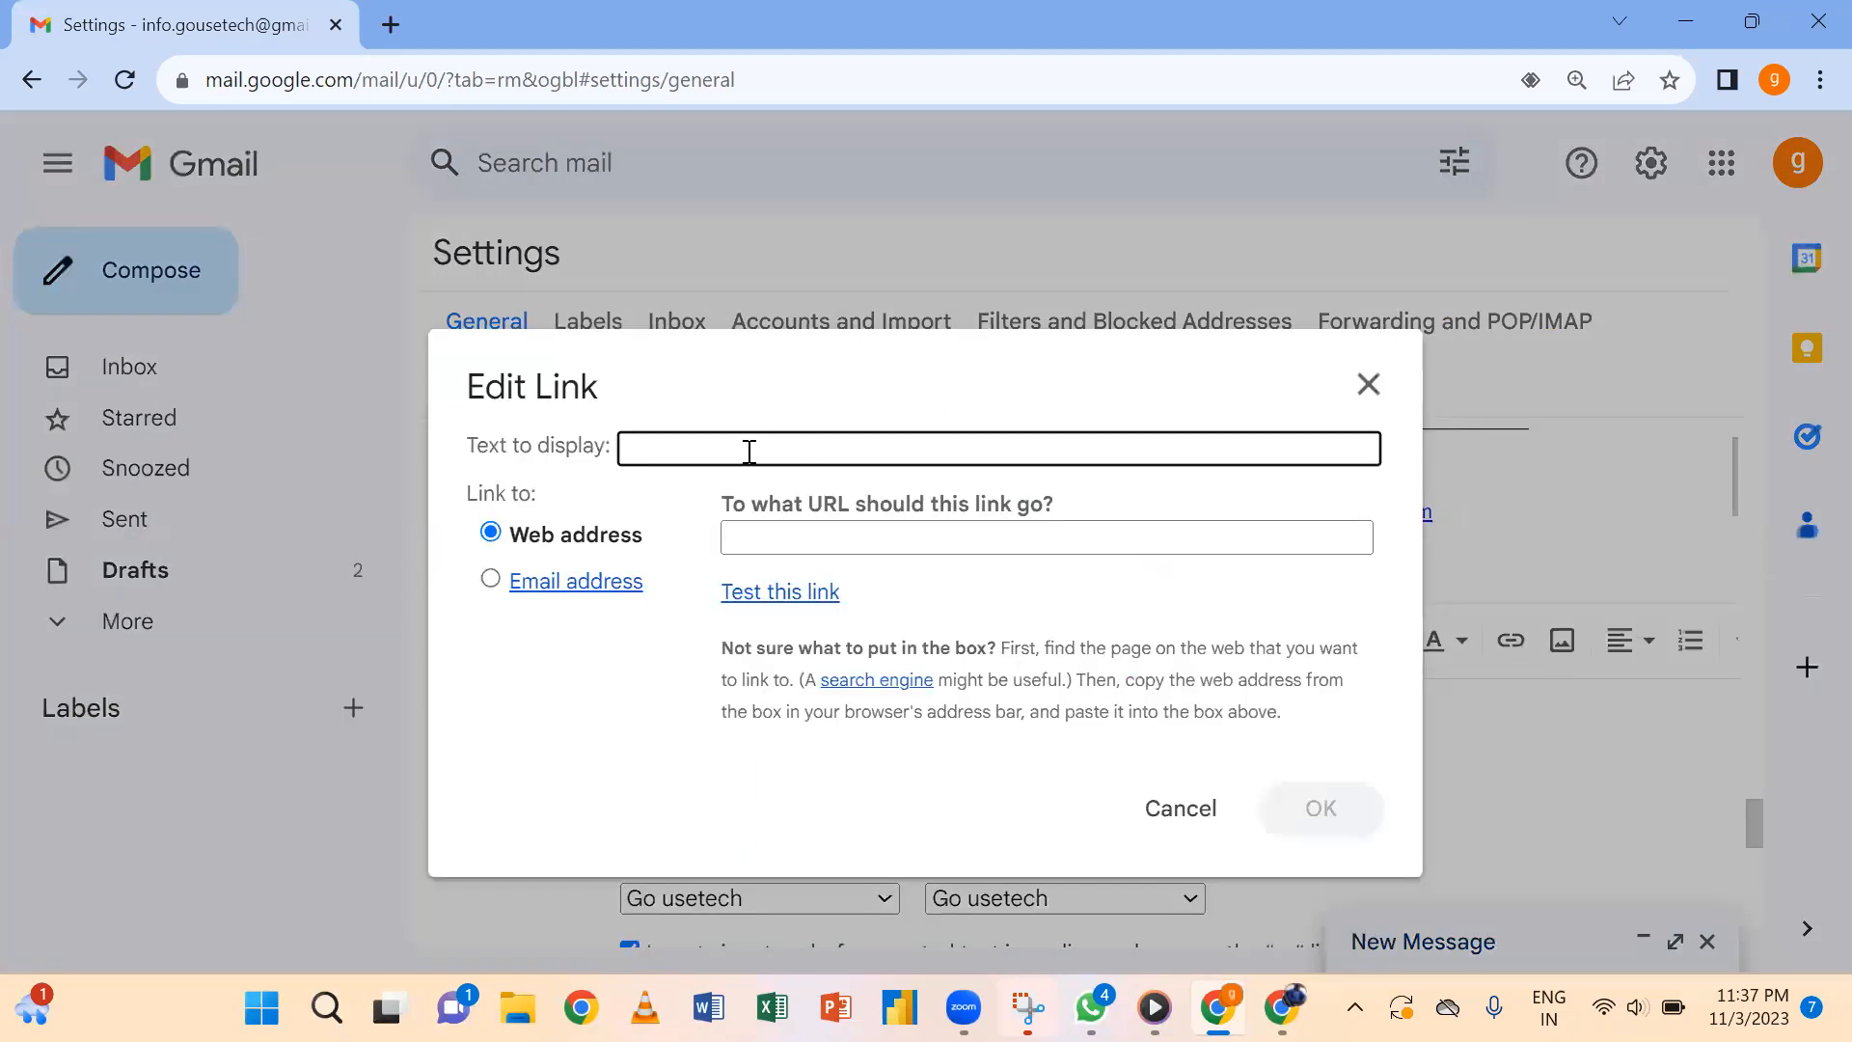
pyautogui.write('website')
pyautogui.click(834, 540)
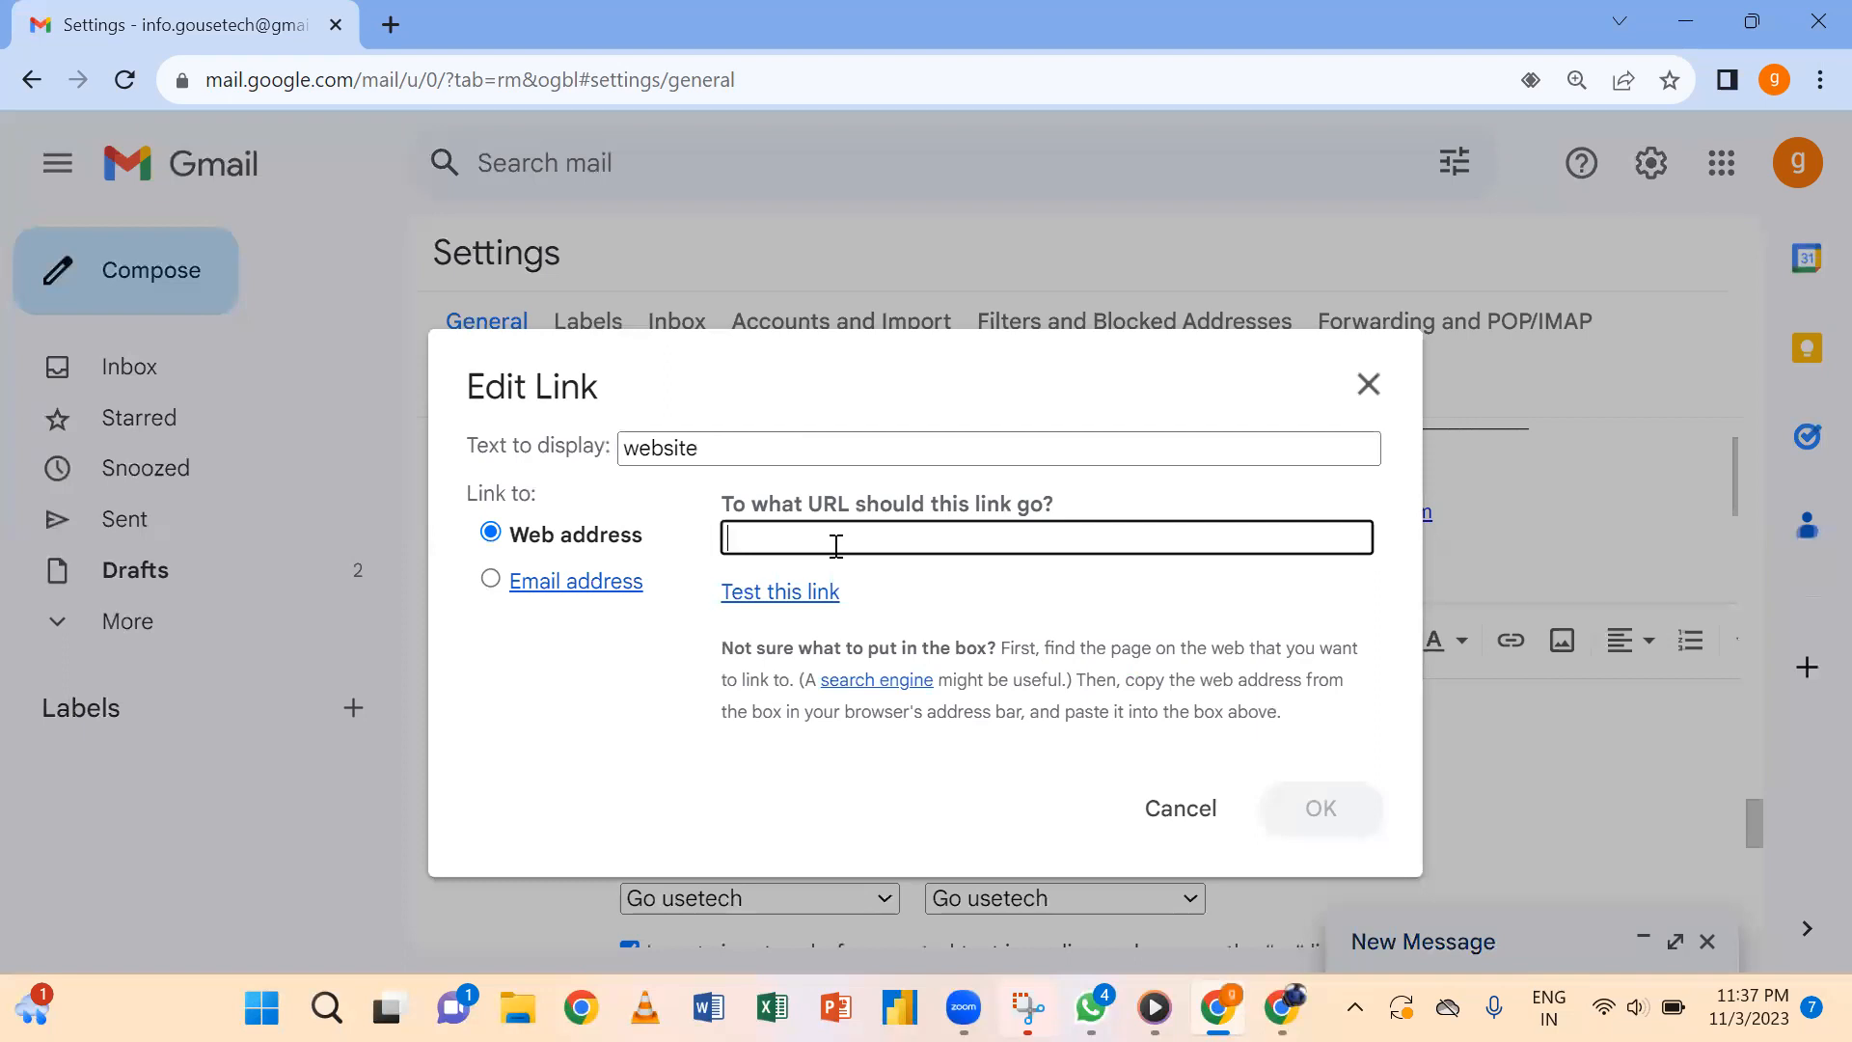
pyautogui.write('www.')
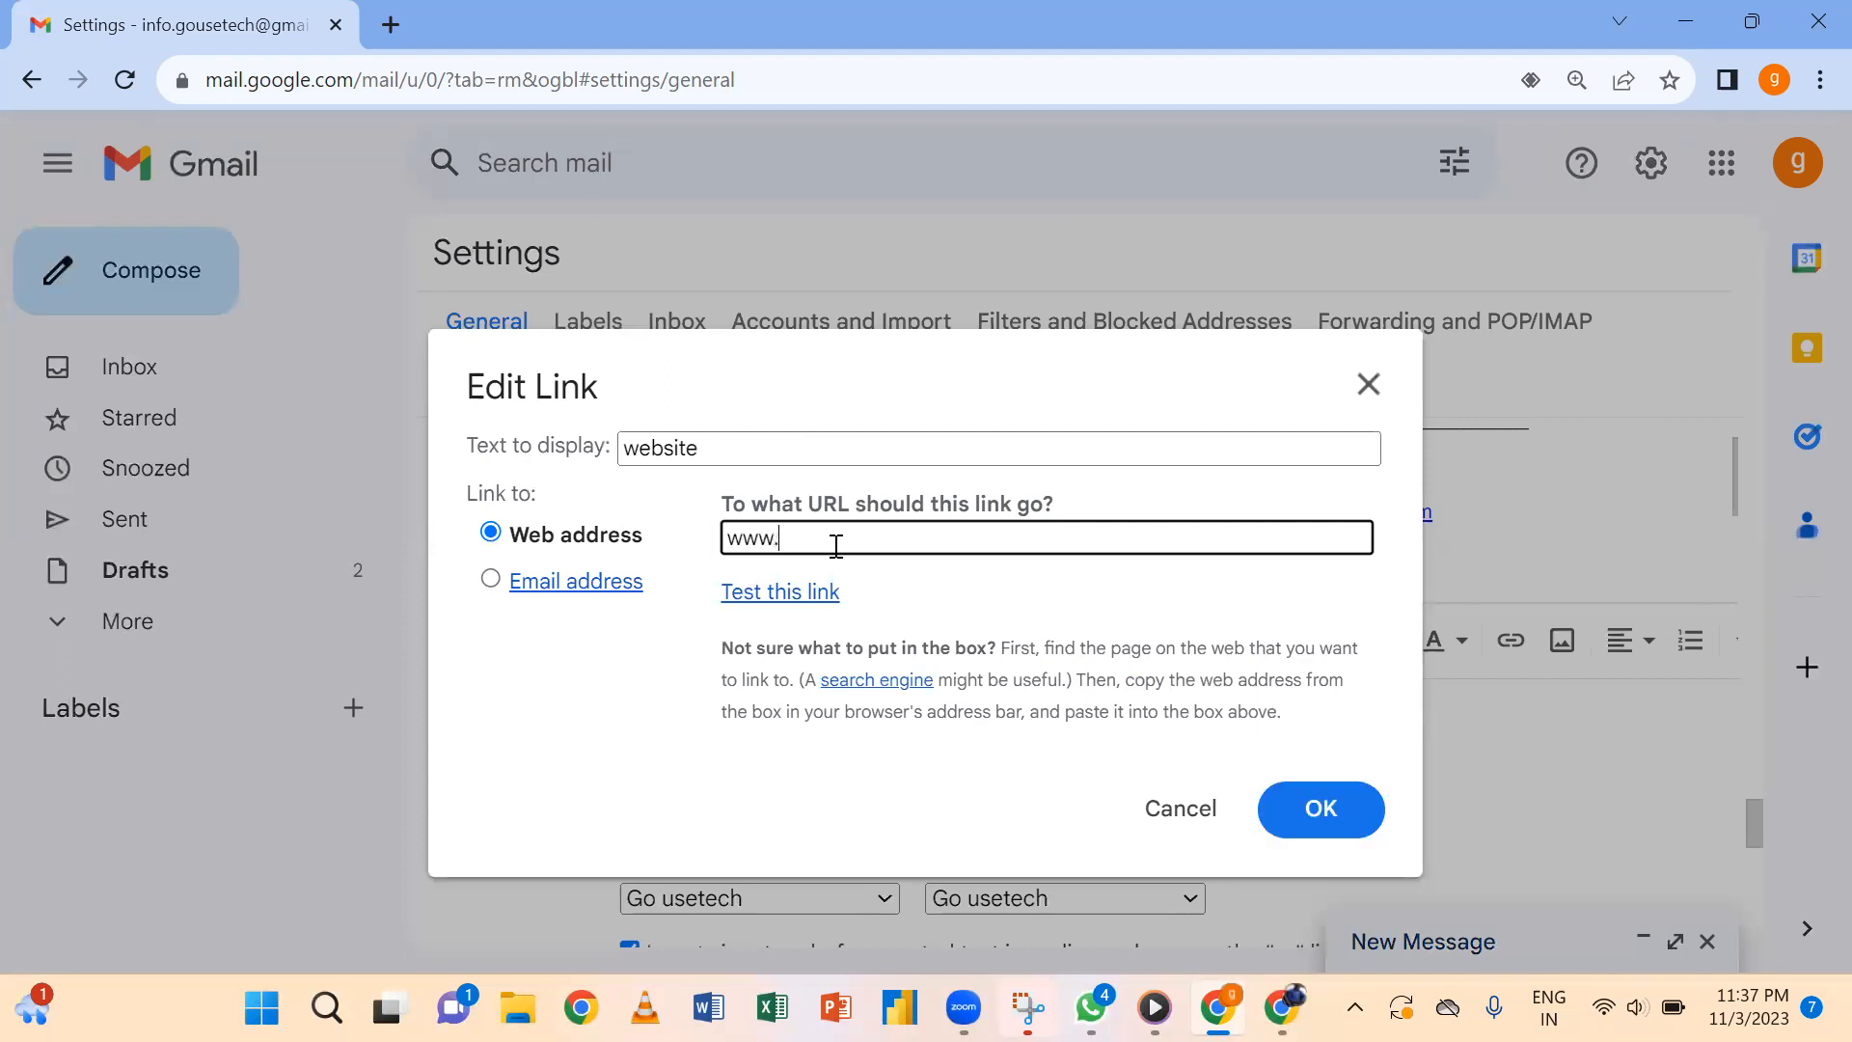
pyautogui.write('gousetech.com')
pyautogui.click(1343, 806)
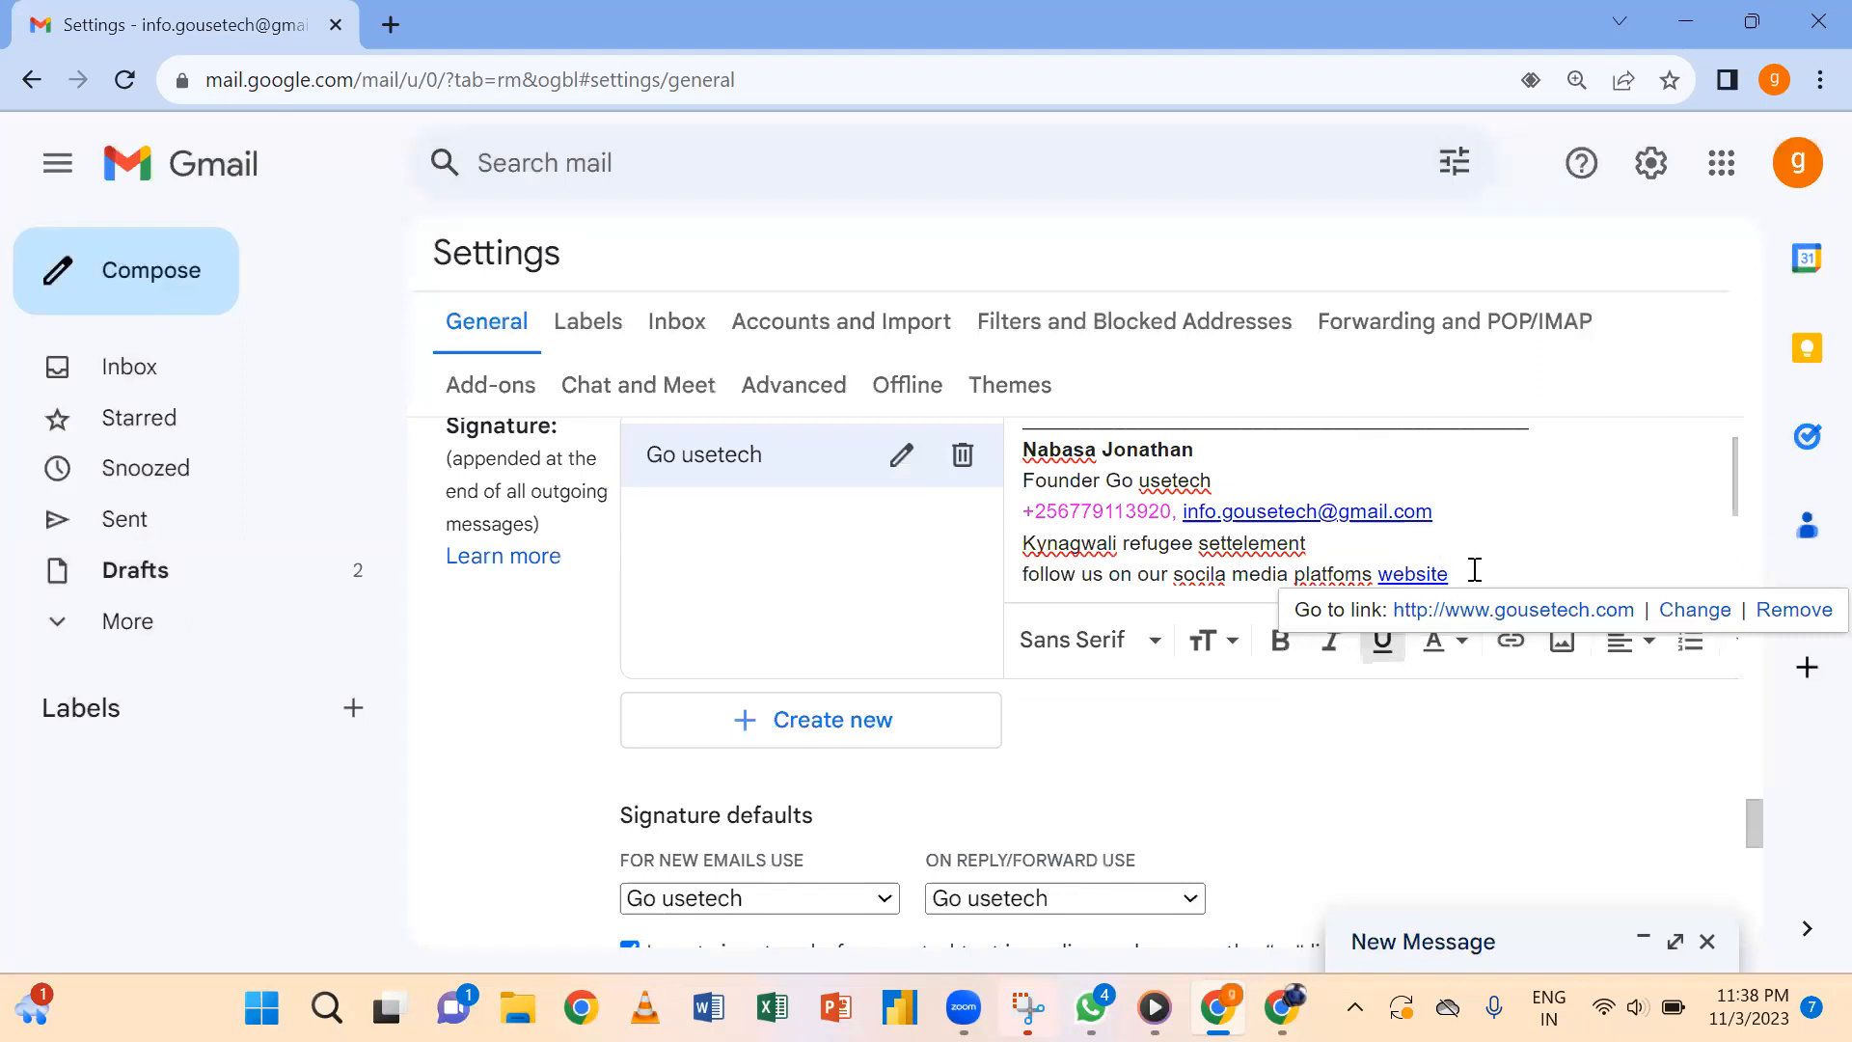
pyautogui.write('.')
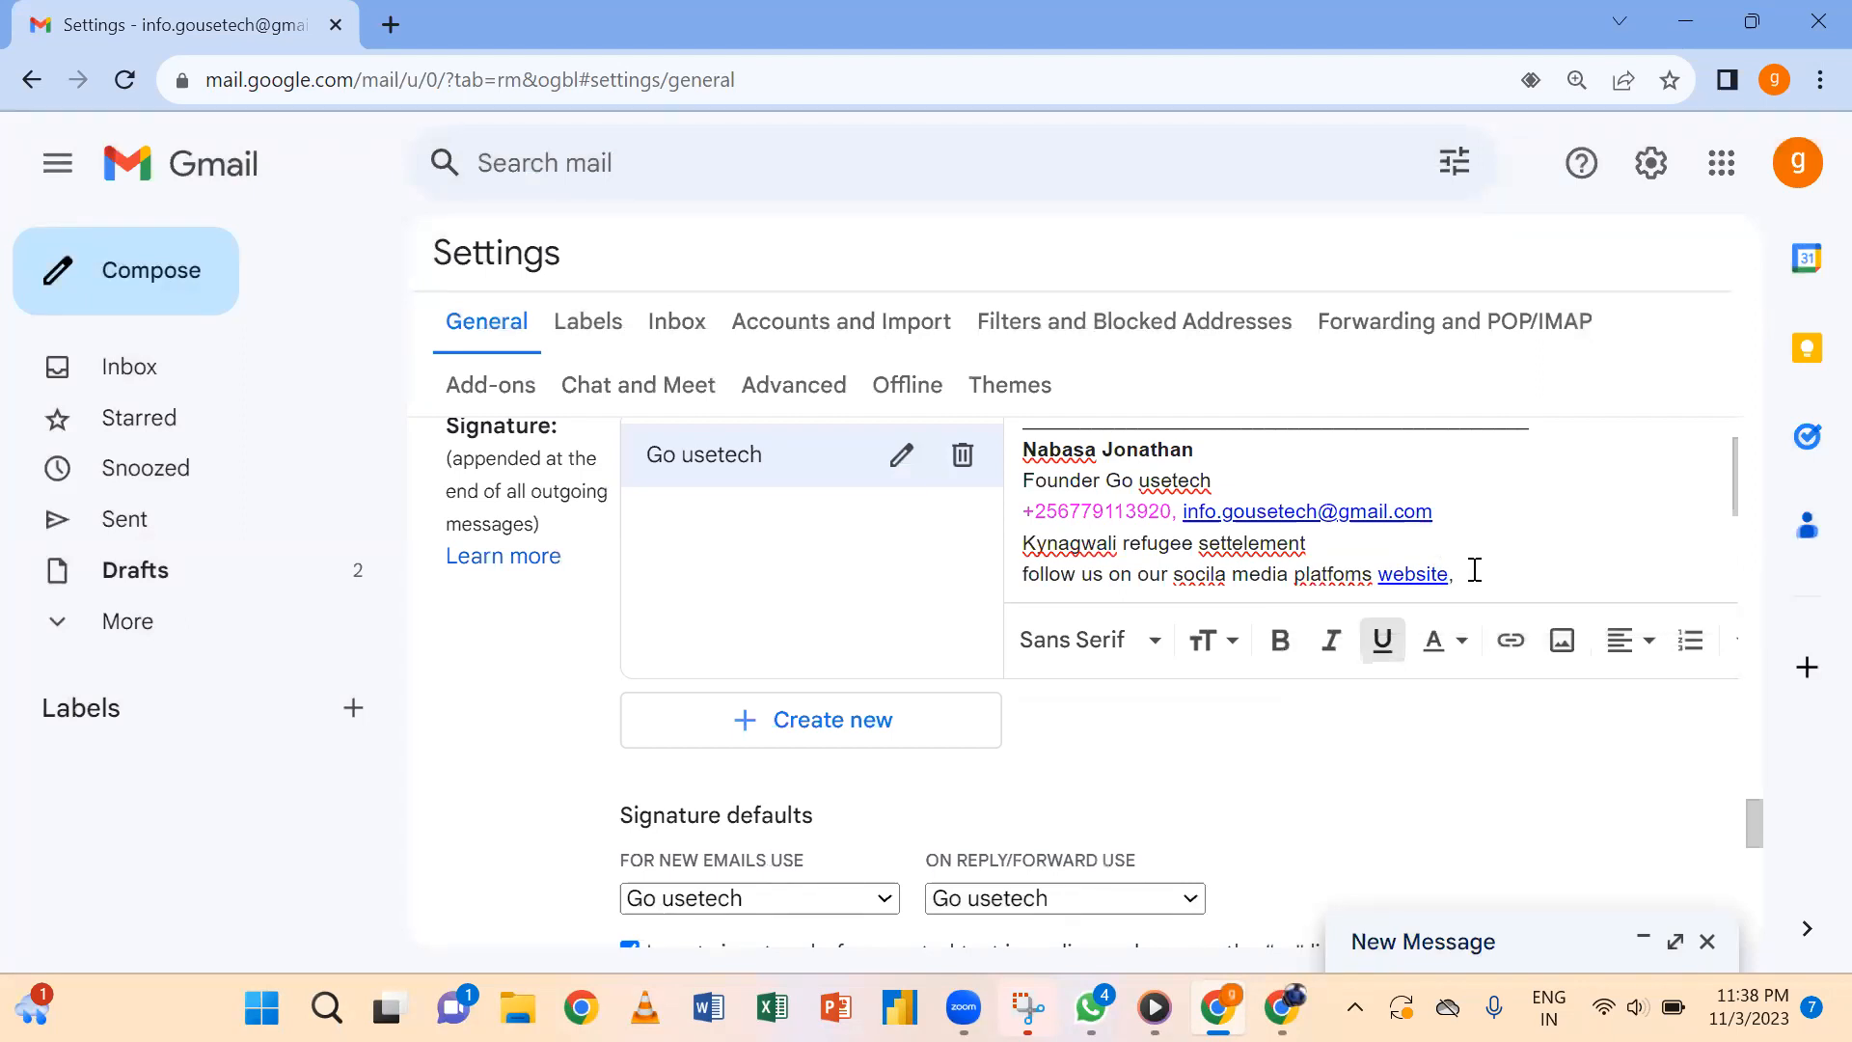
pyautogui.click(1510, 641)
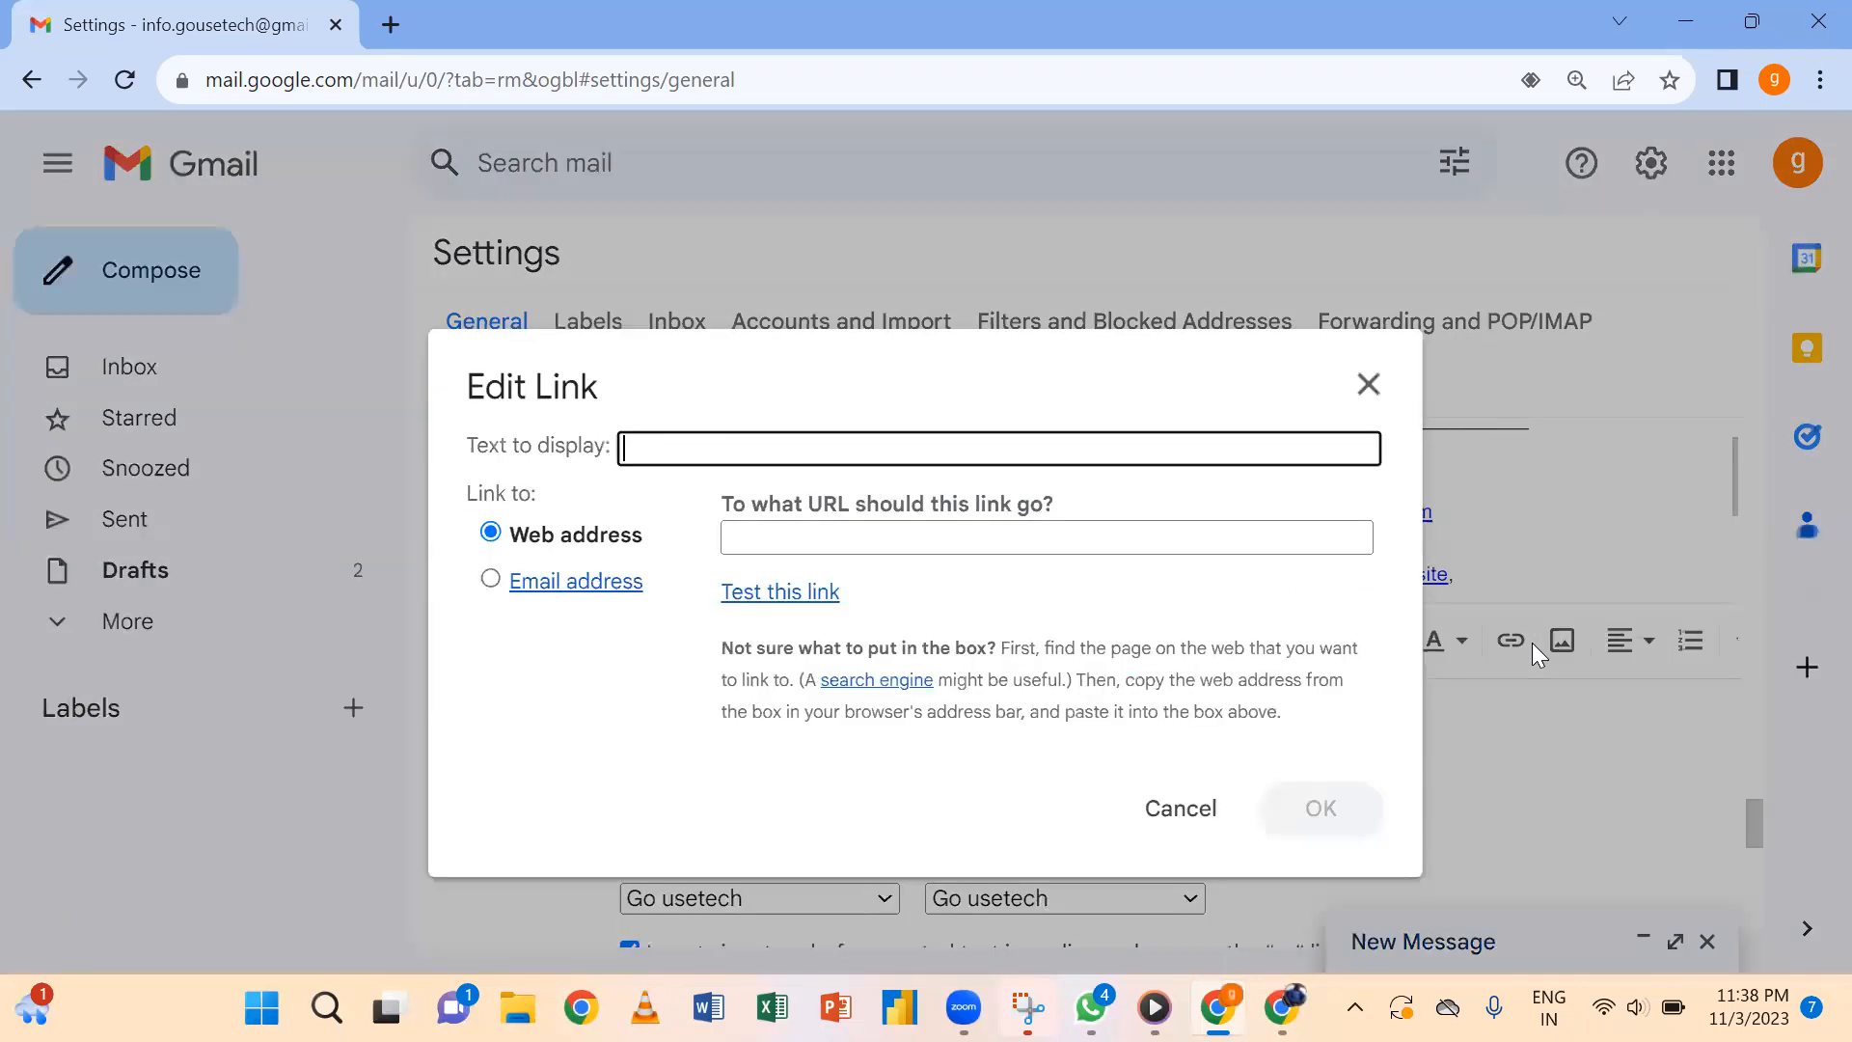
pyautogui.write('twitter')
pyautogui.click(924, 532)
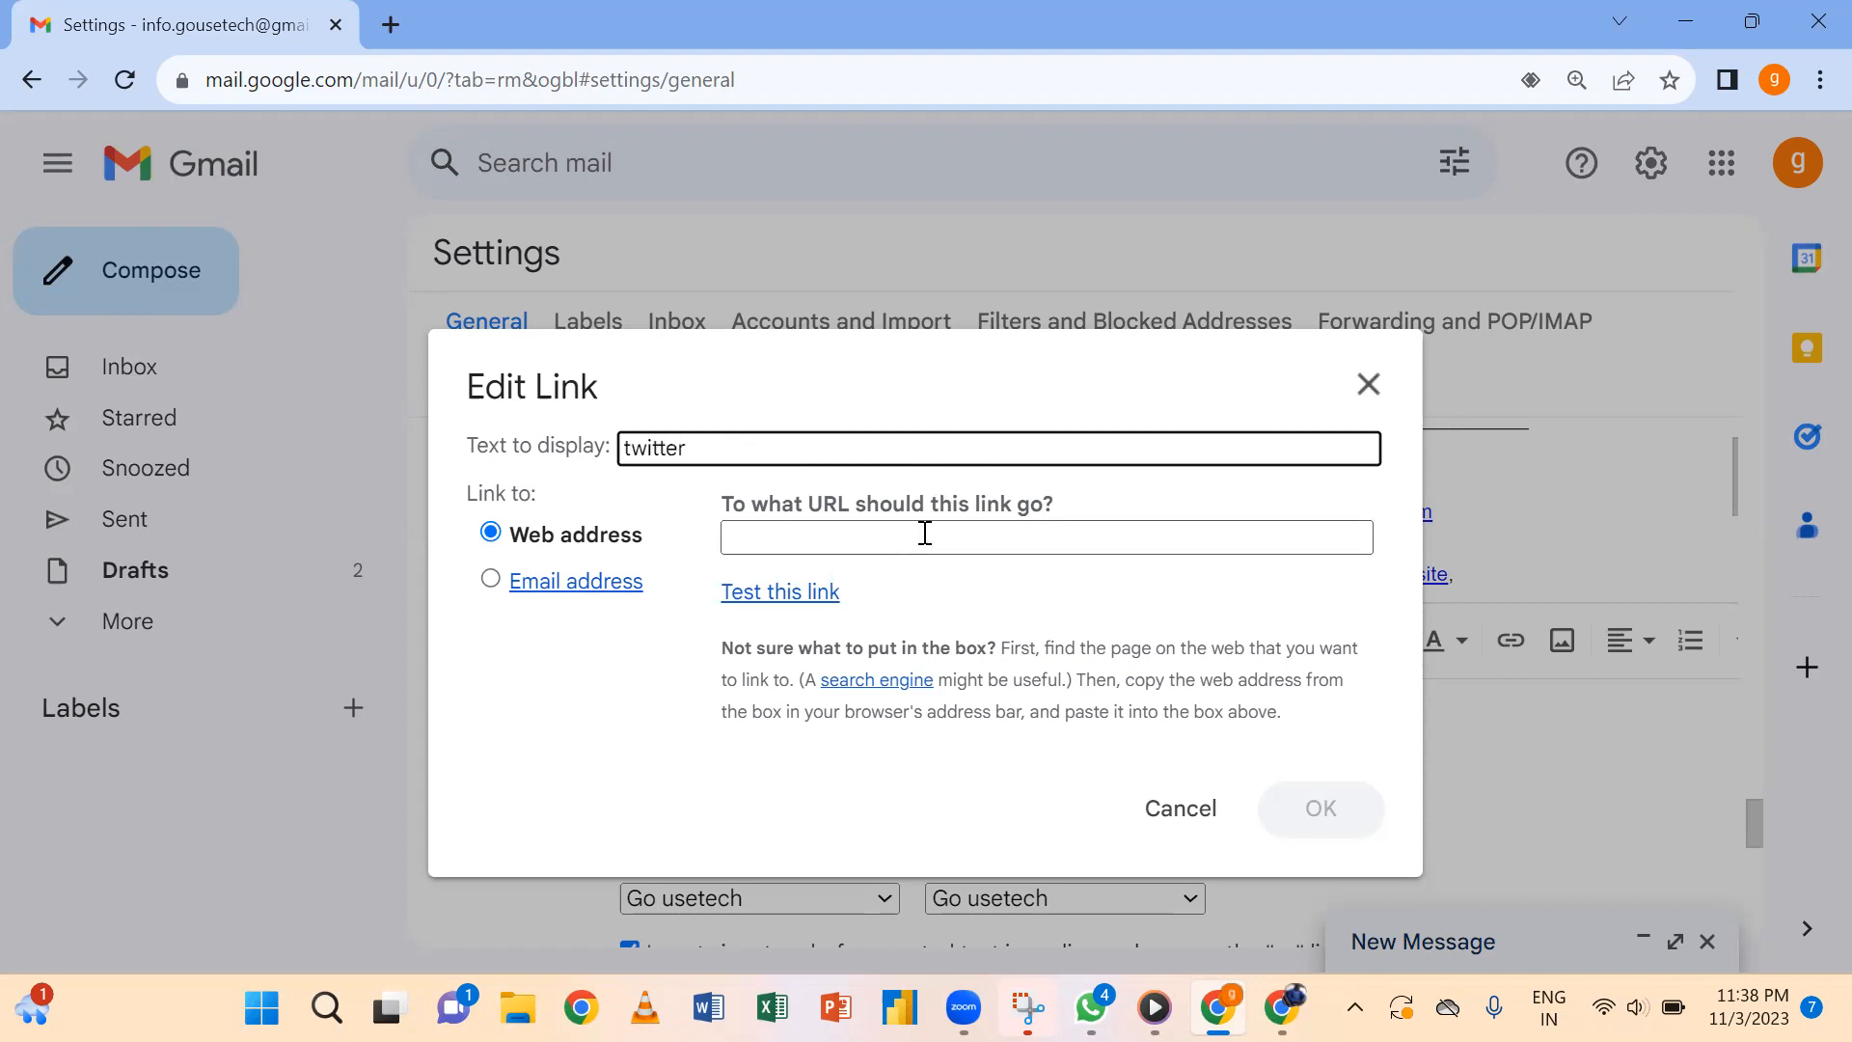
pyautogui.press('BackSpace')
pyautogui.press('BackSpace')
pyautogui.press('BackSpace')
pyautogui.press('BackSpace')
pyautogui.press('BackSpace')
pyautogui.press('BackSpace')
pyautogui.press('BackSpace')
pyautogui.write('youtube')
pyautogui.click(926, 546)
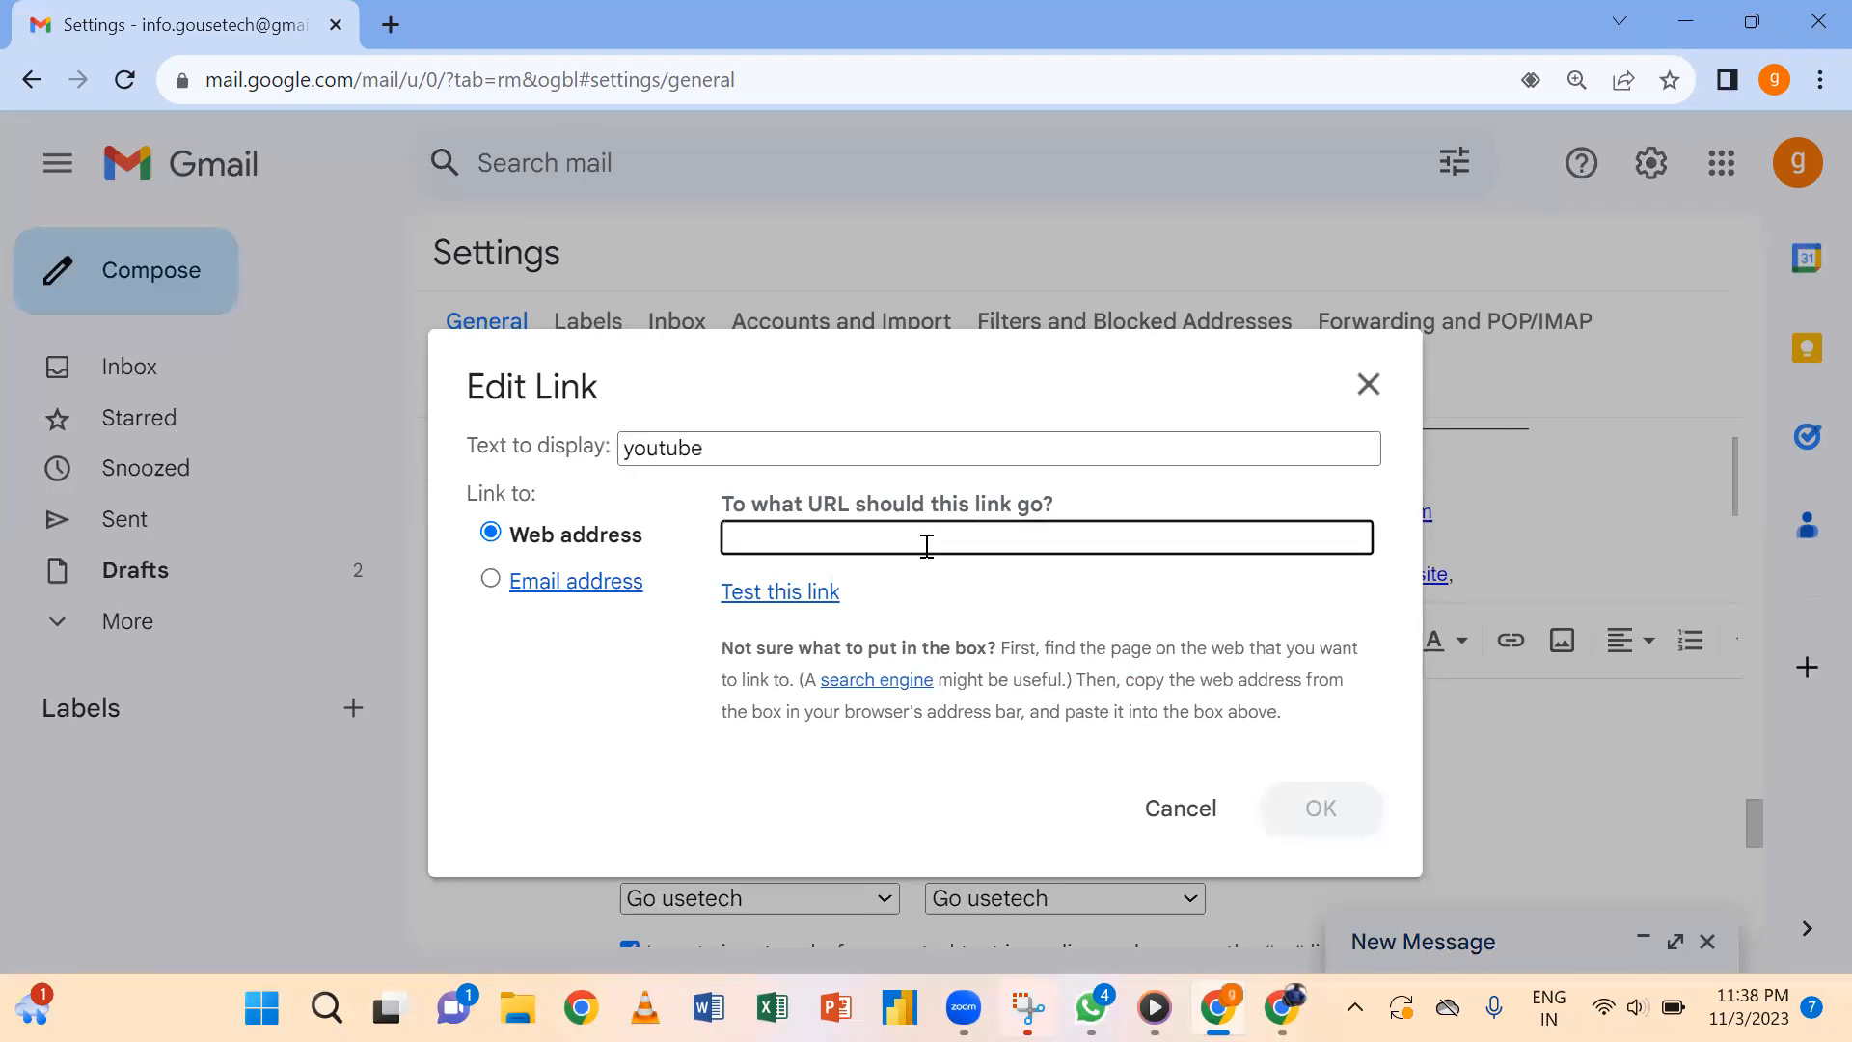
pyautogui.write('www')
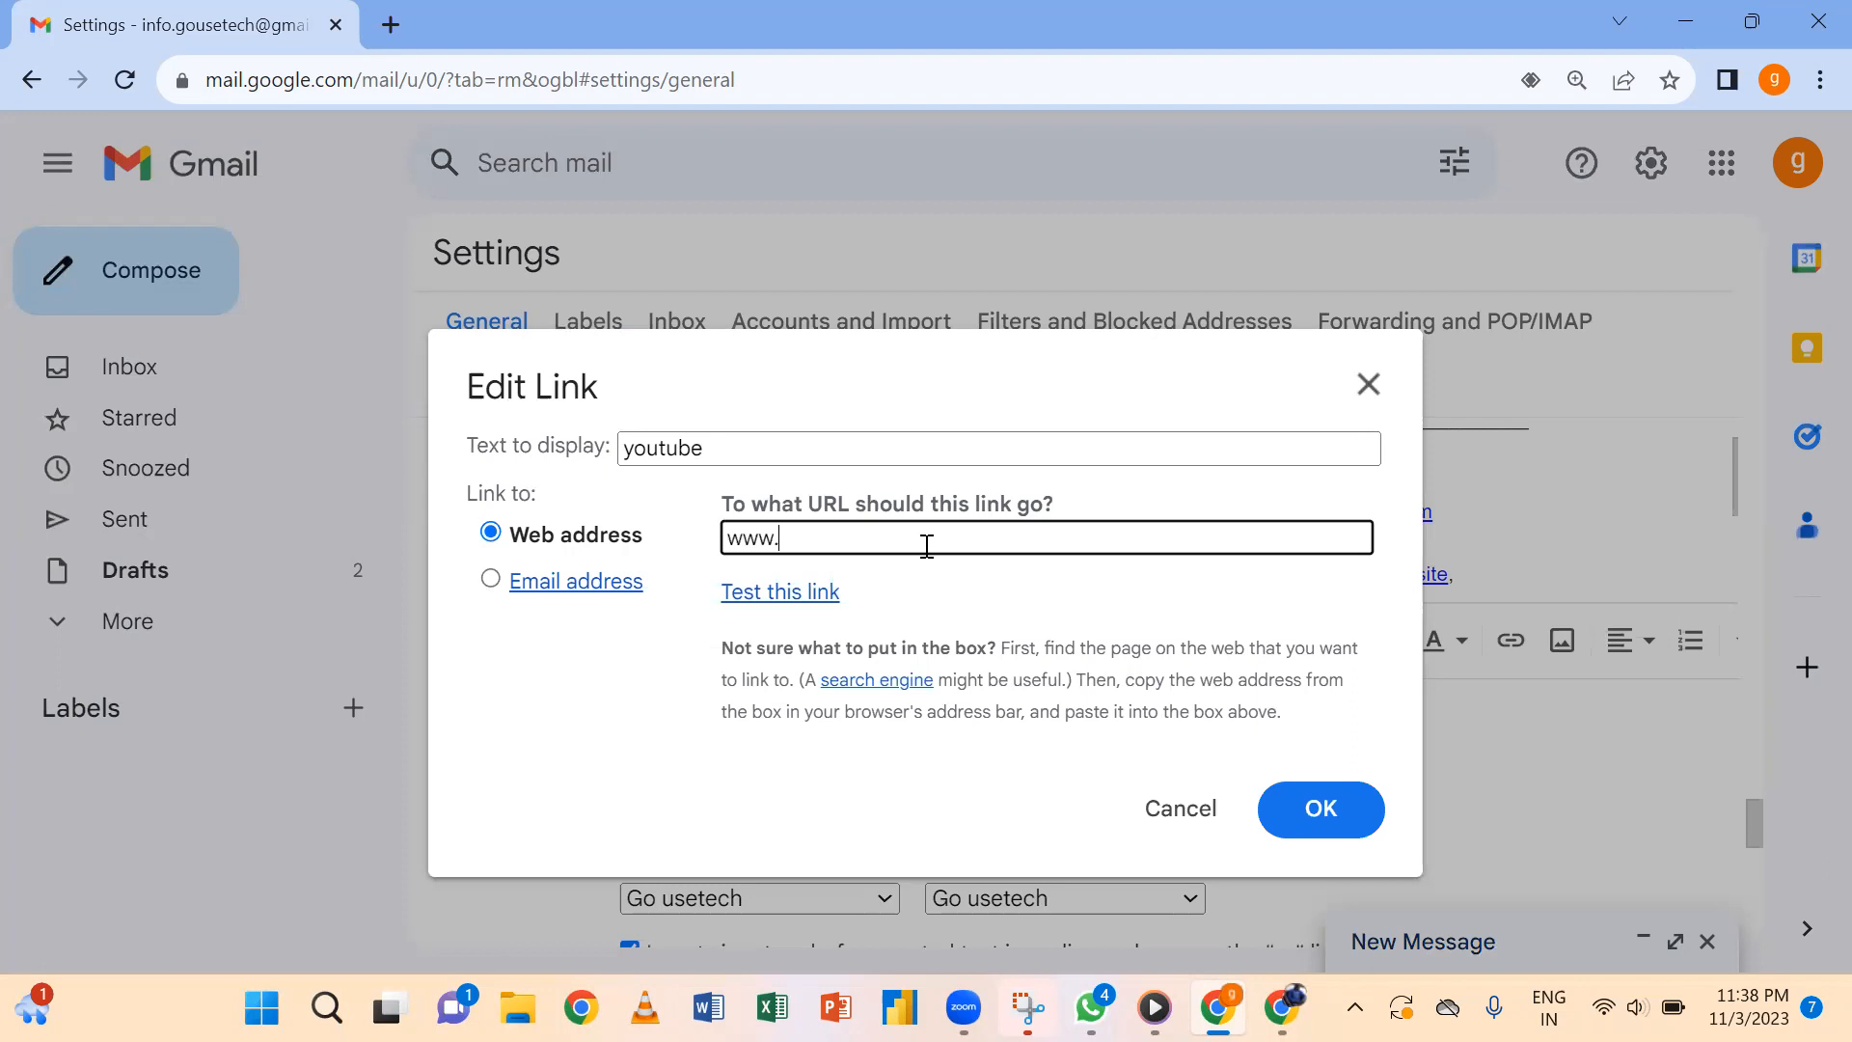
pyautogui.write('.youtube.com/@gousetech')
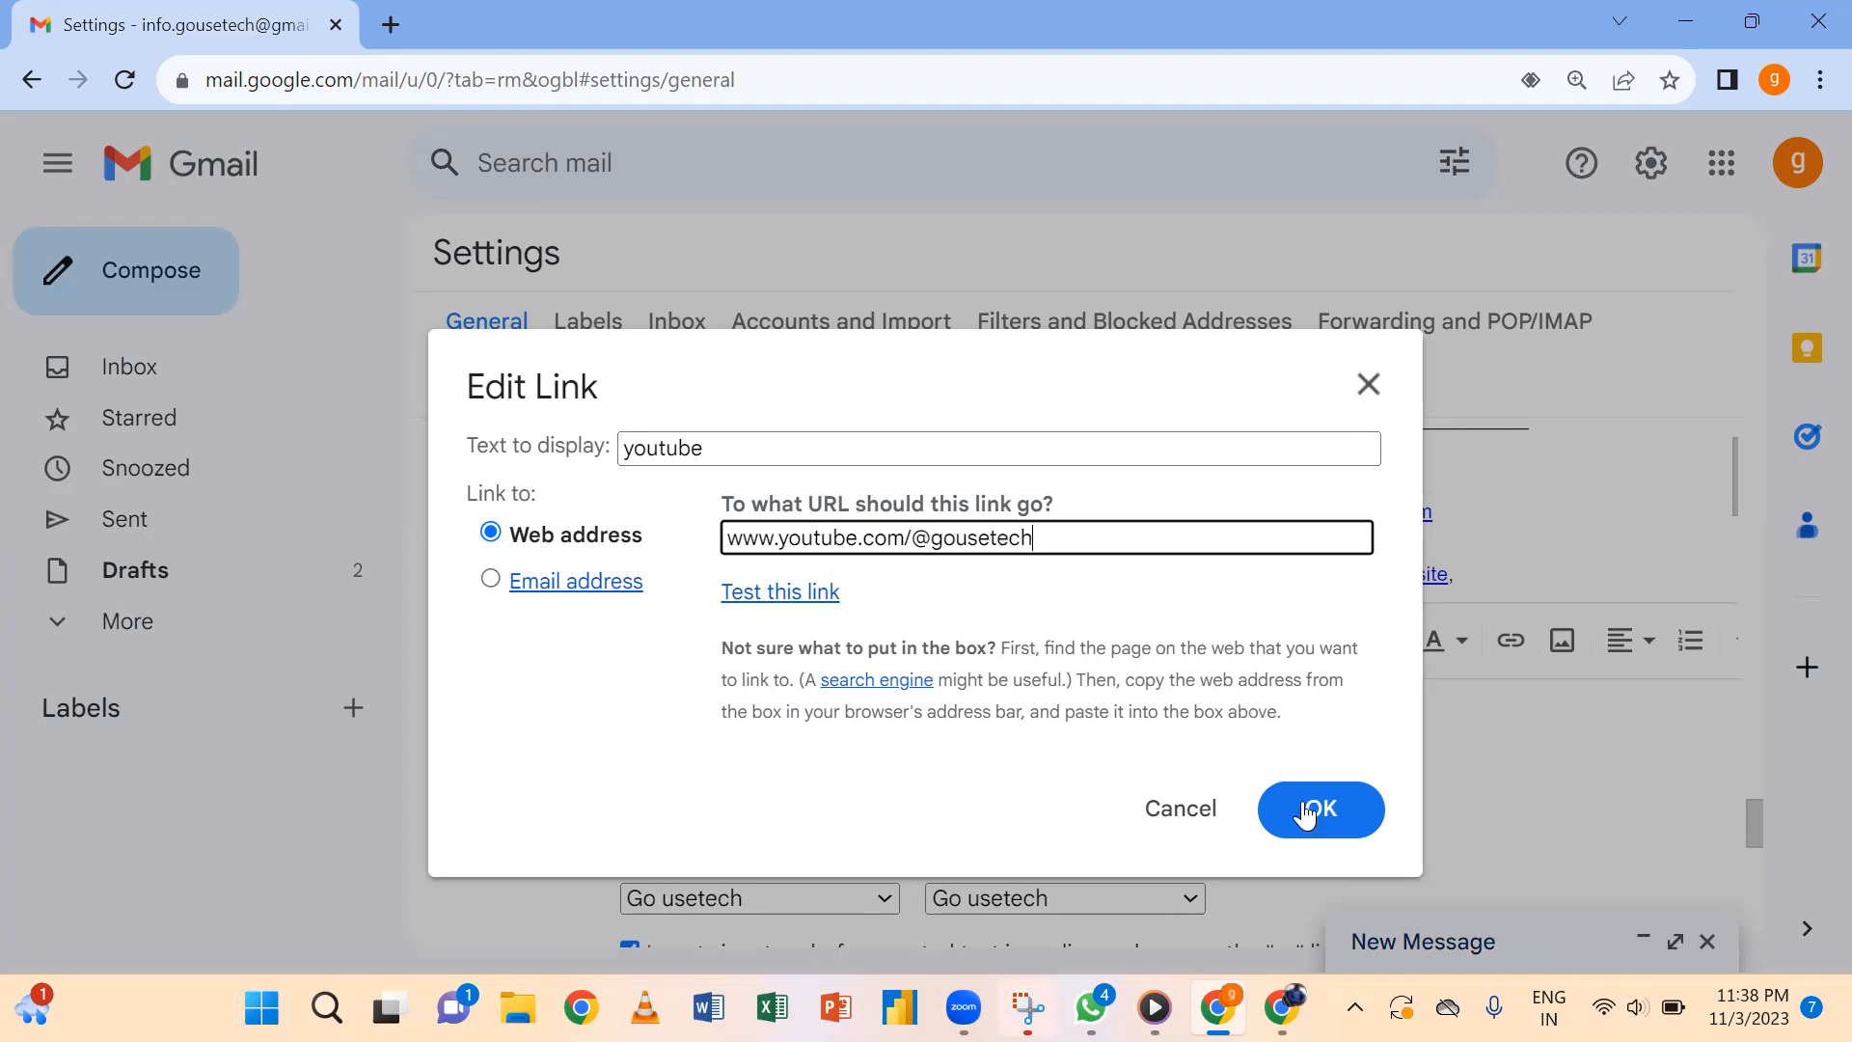
pyautogui.click(1313, 847)
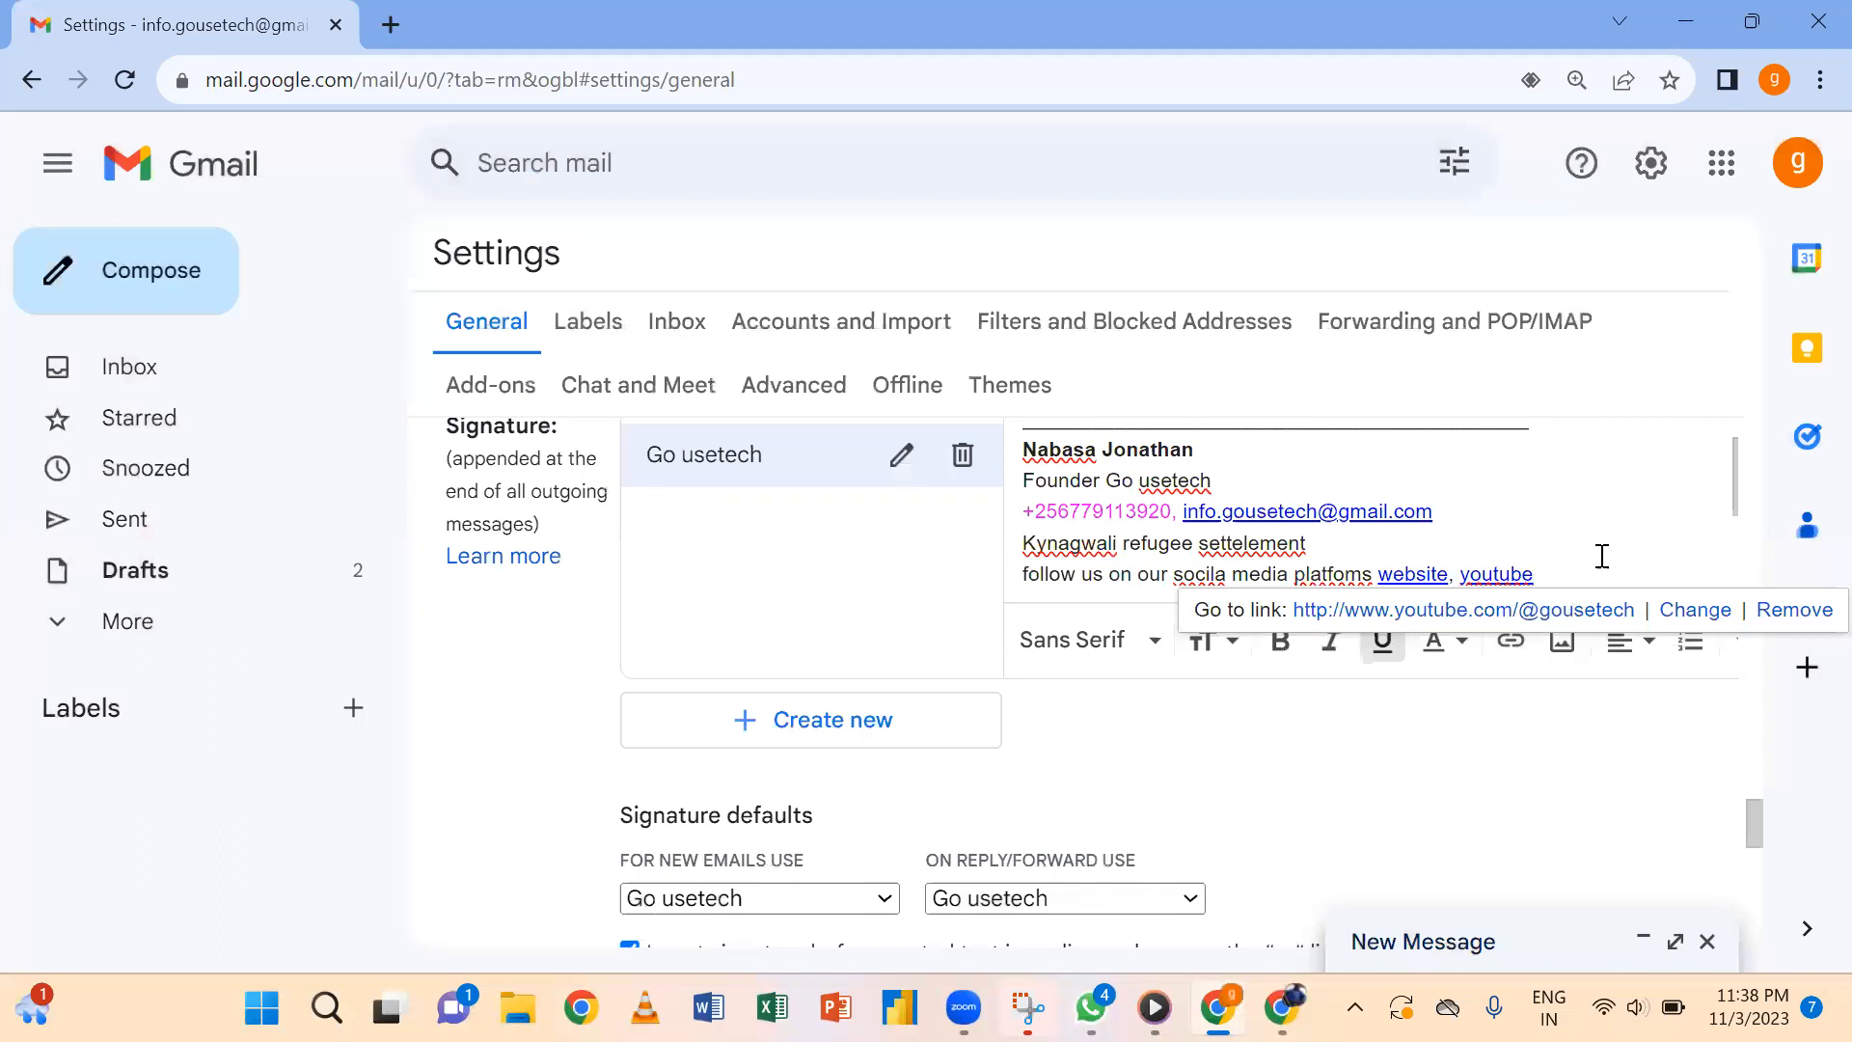
pyautogui.moveTo(1757, 826); pyautogui.dragTo(1761, 926)
# Save the linked signature and check the youtube link in a new message preview.
pyautogui.click(1051, 752)
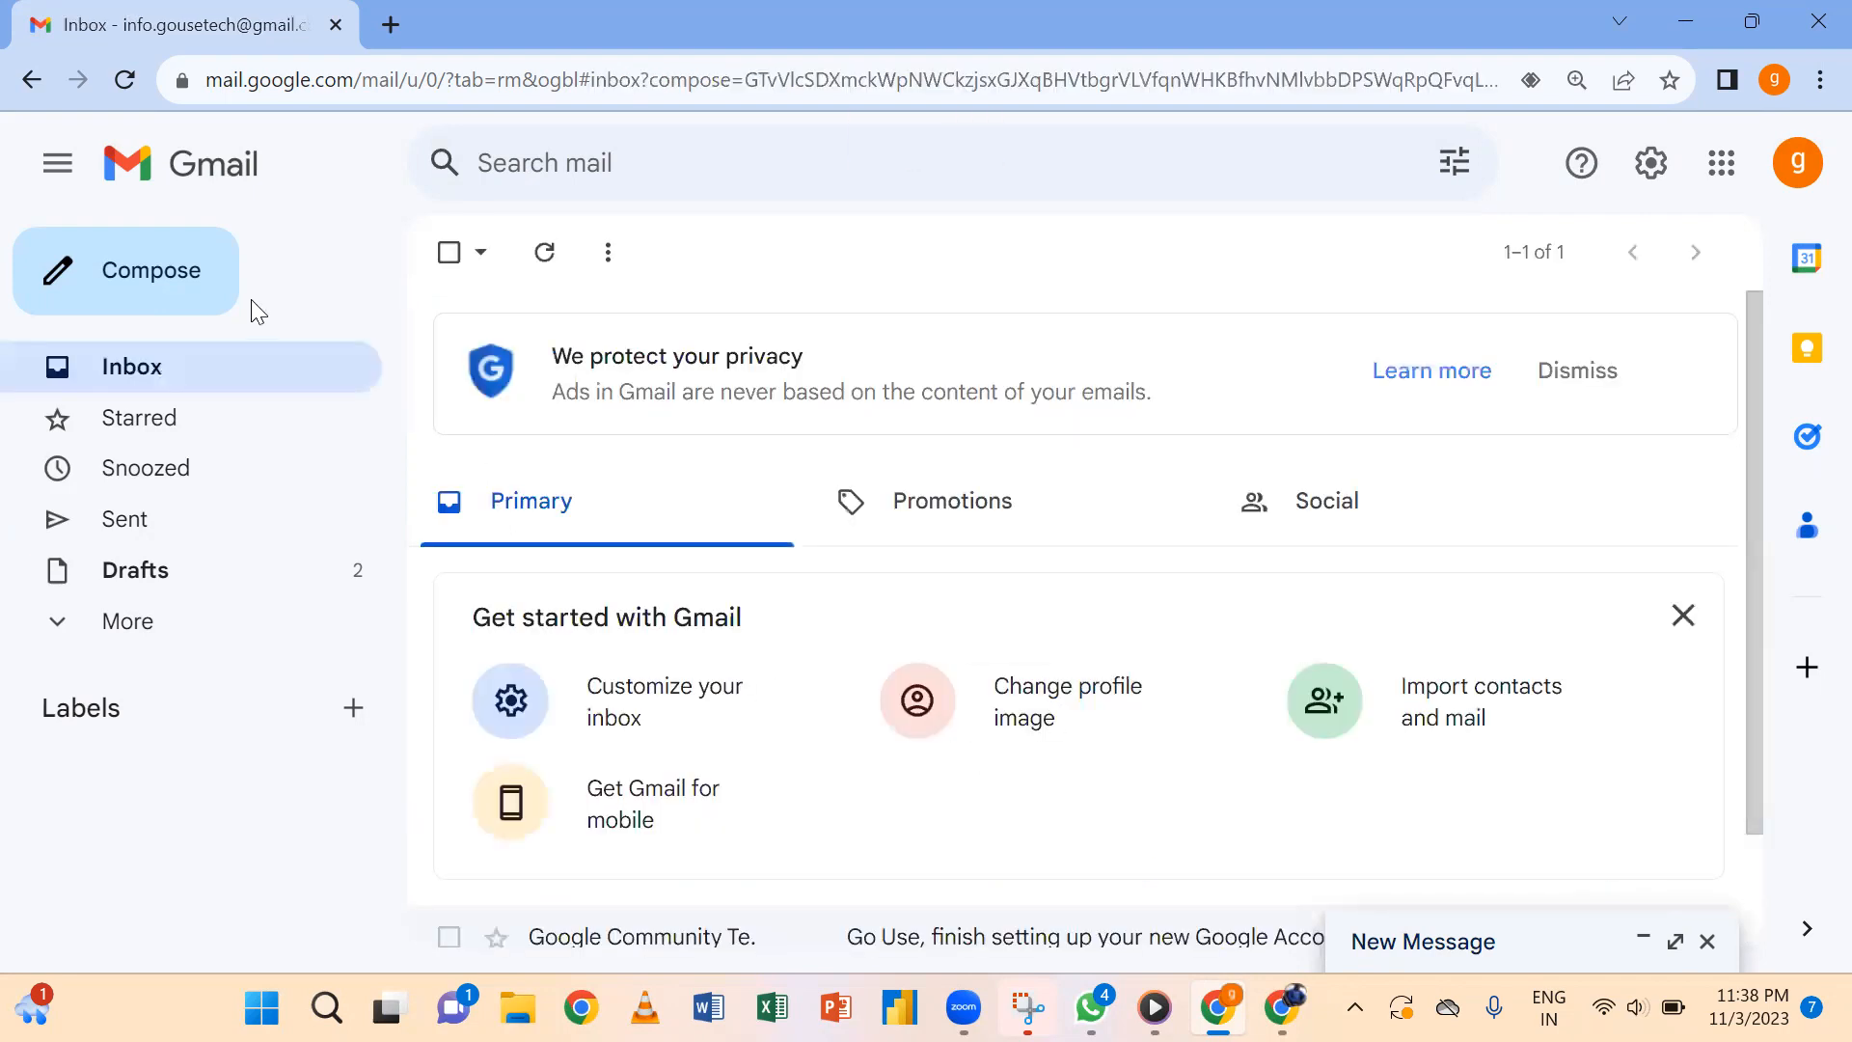
pyautogui.click(151, 271)
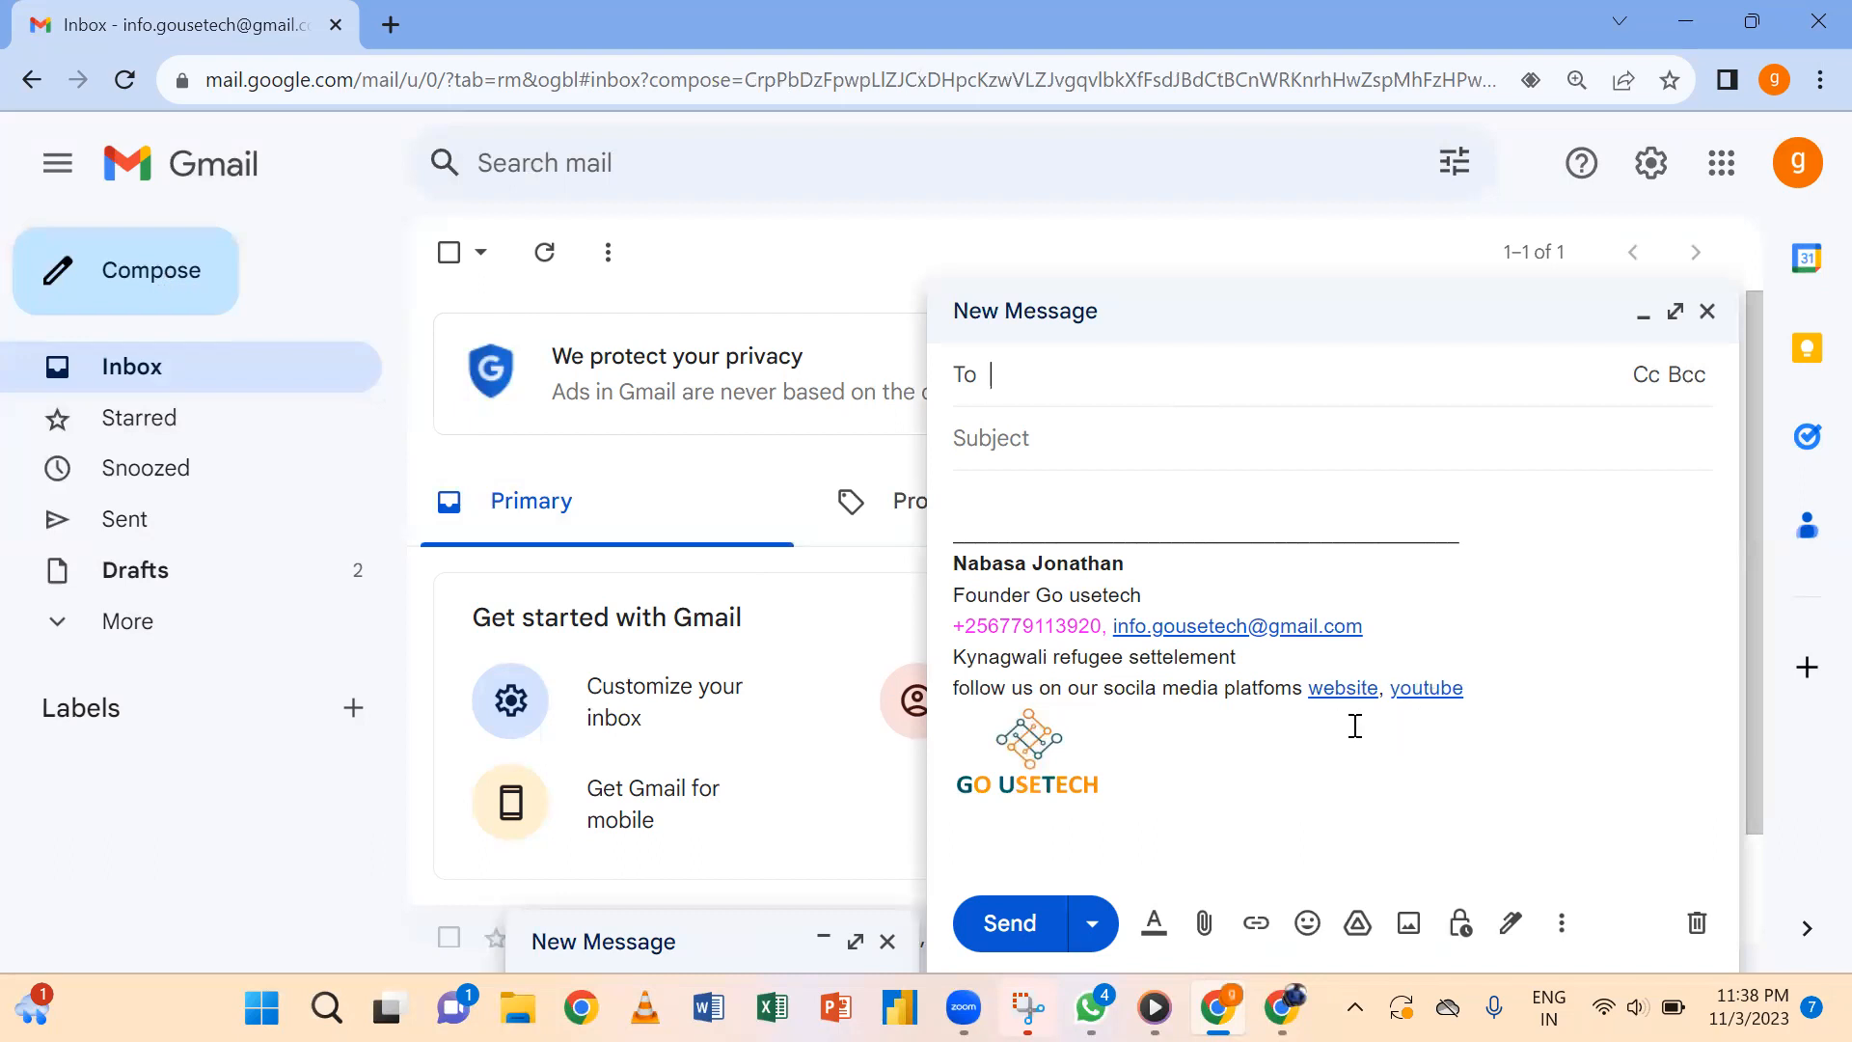
pyautogui.click(1430, 691)
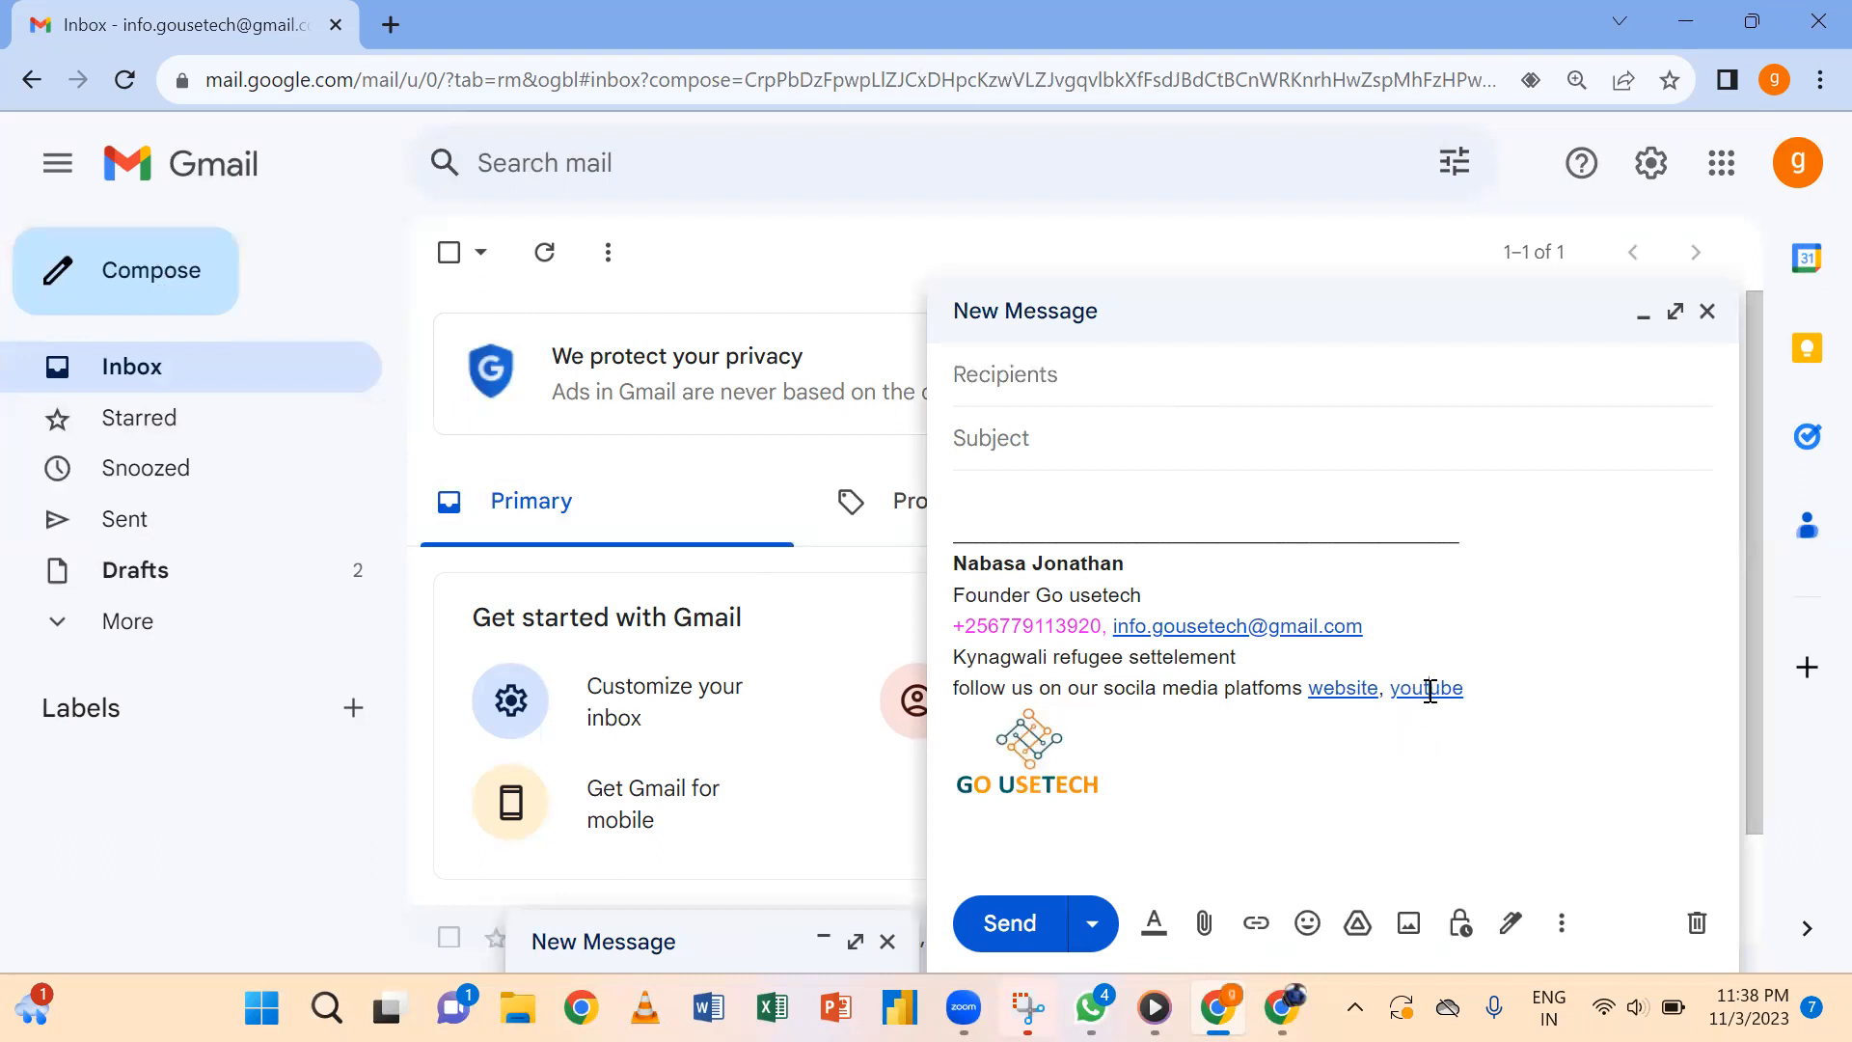
# Send the test email with subject 'checking on you' and body 'how are you doing' to the recipient's address.
pyautogui.click(1093, 370)
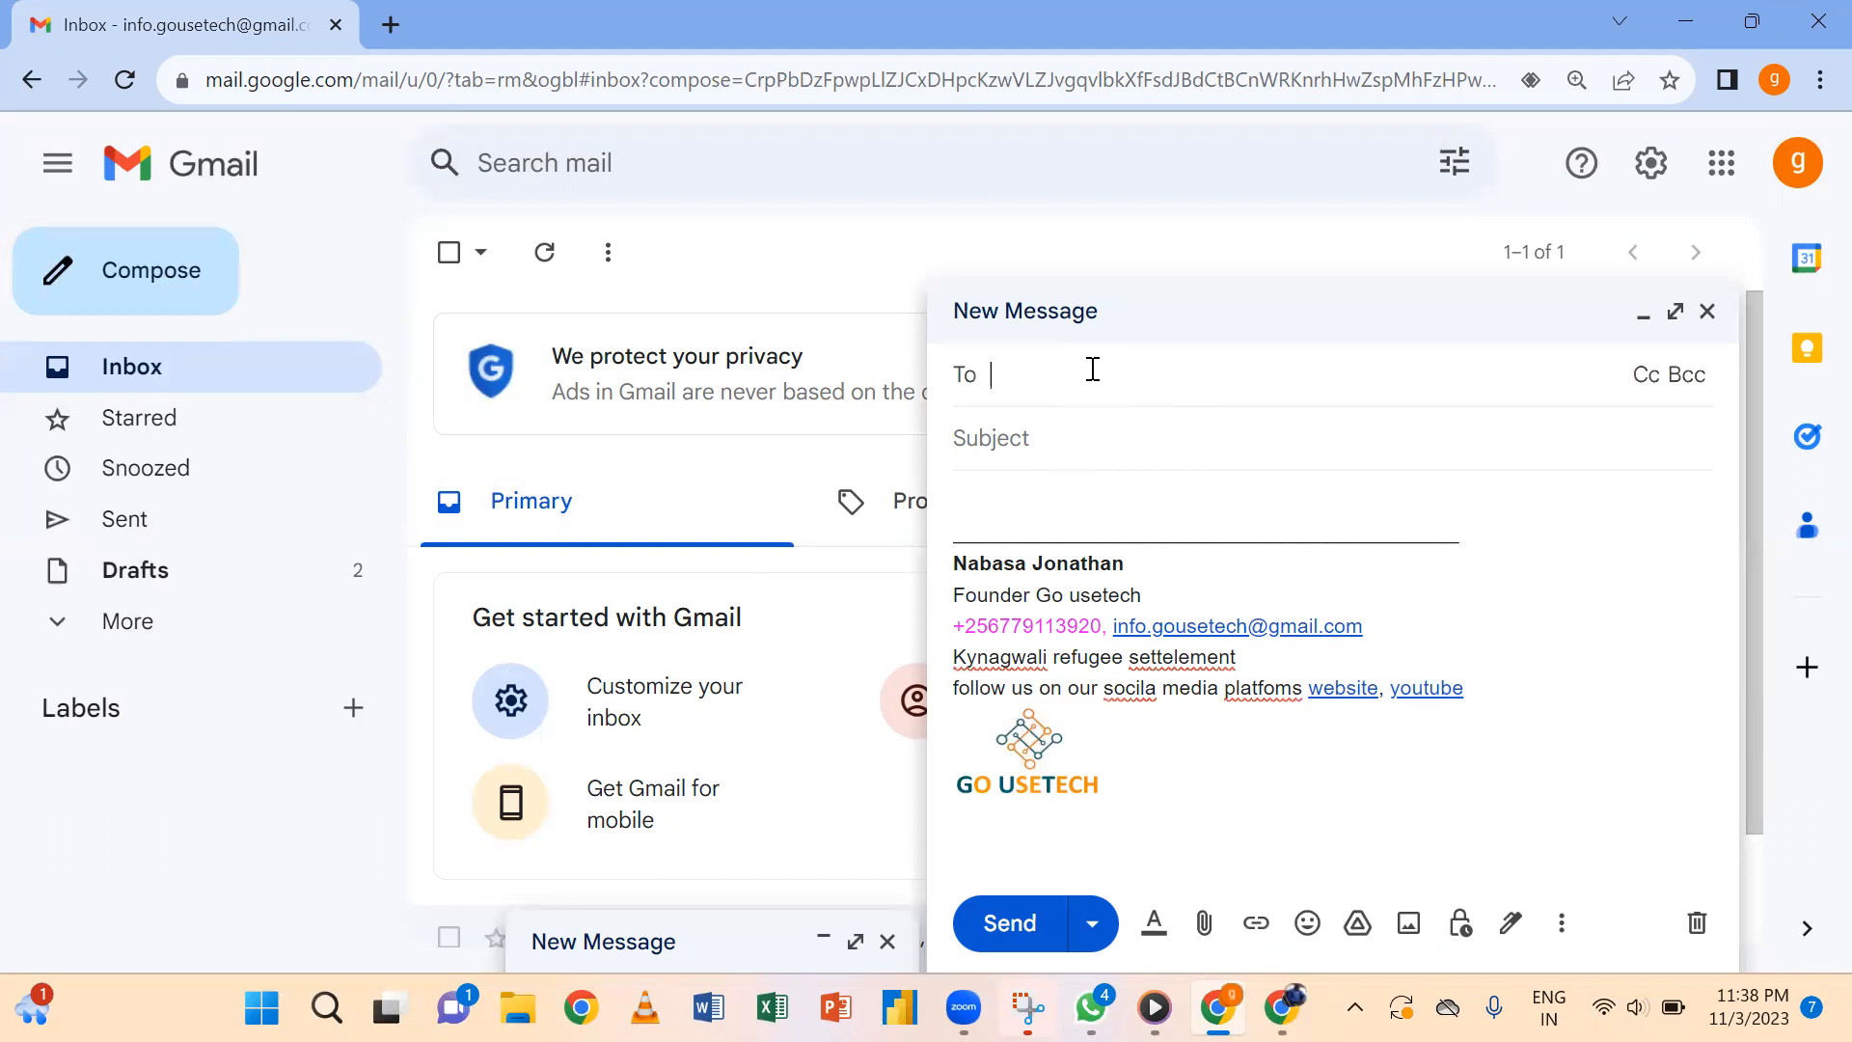
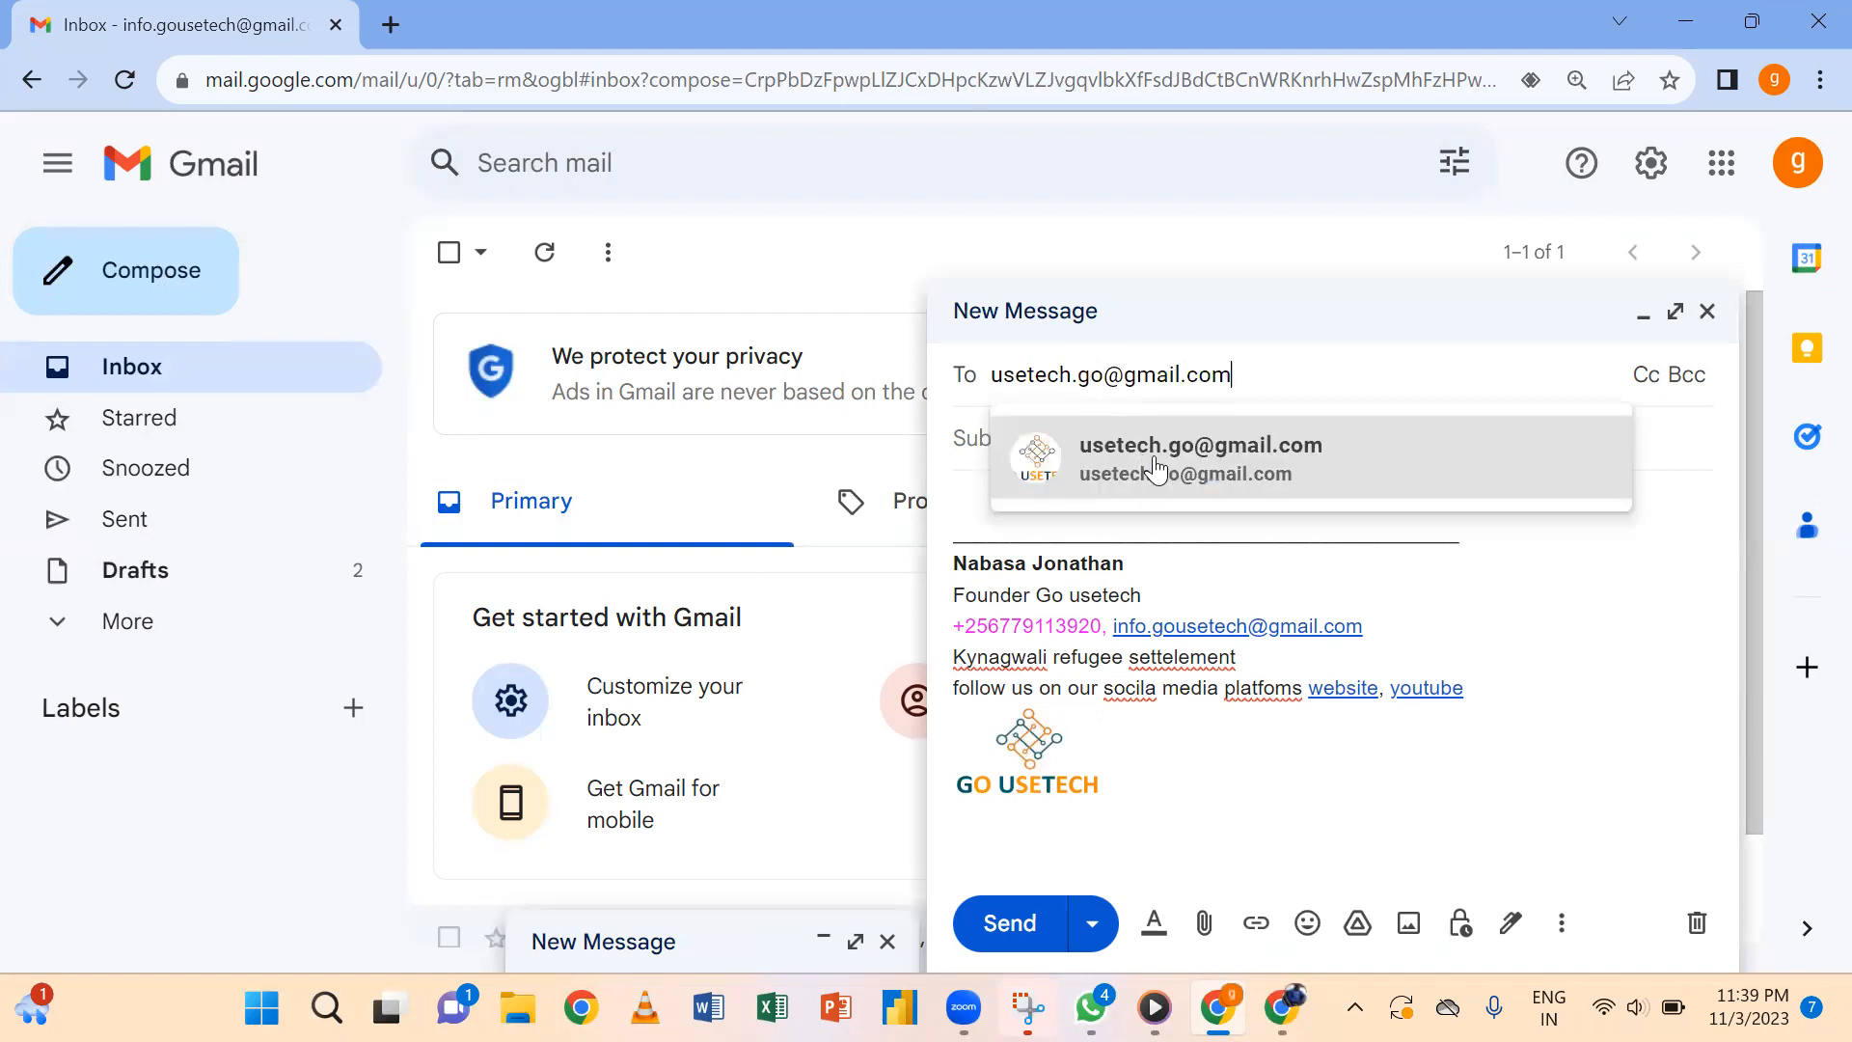
pyautogui.click(1156, 470)
pyautogui.click(1083, 459)
pyautogui.write('checking on you')
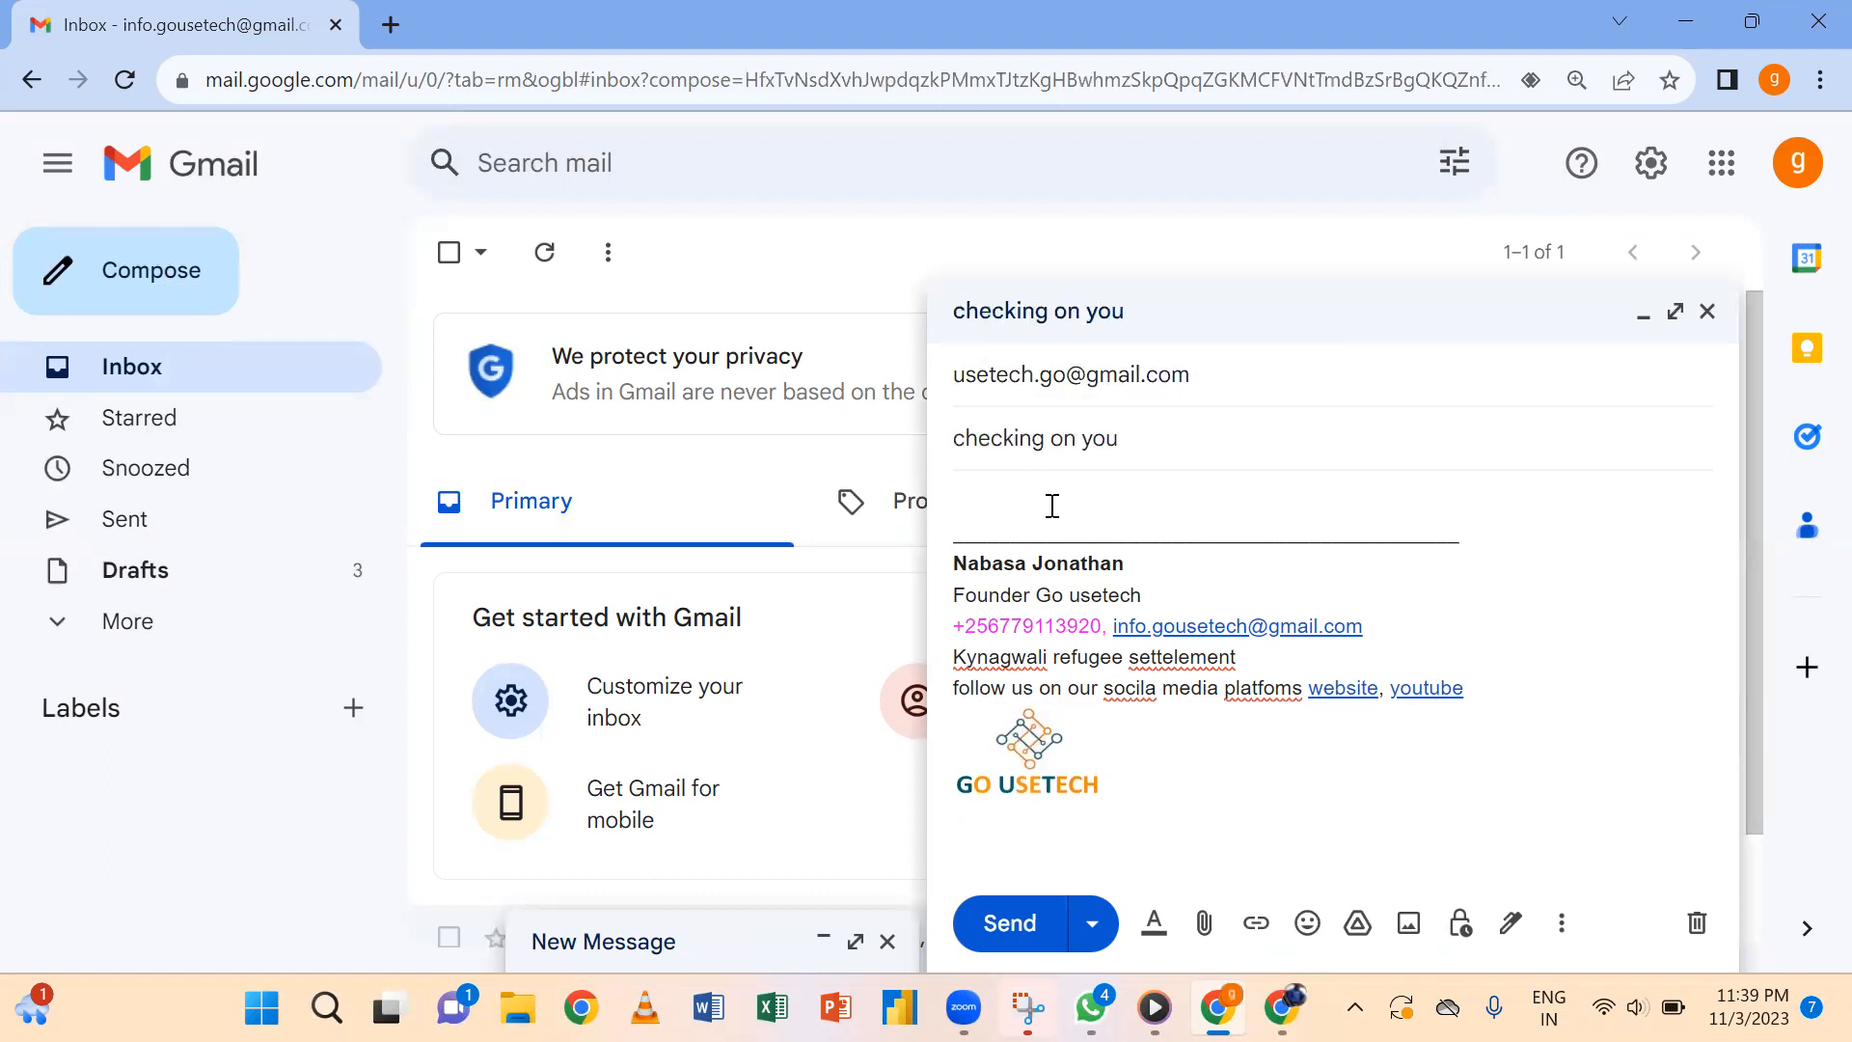
pyautogui.click(1052, 505)
pyautogui.write('how are you doing')
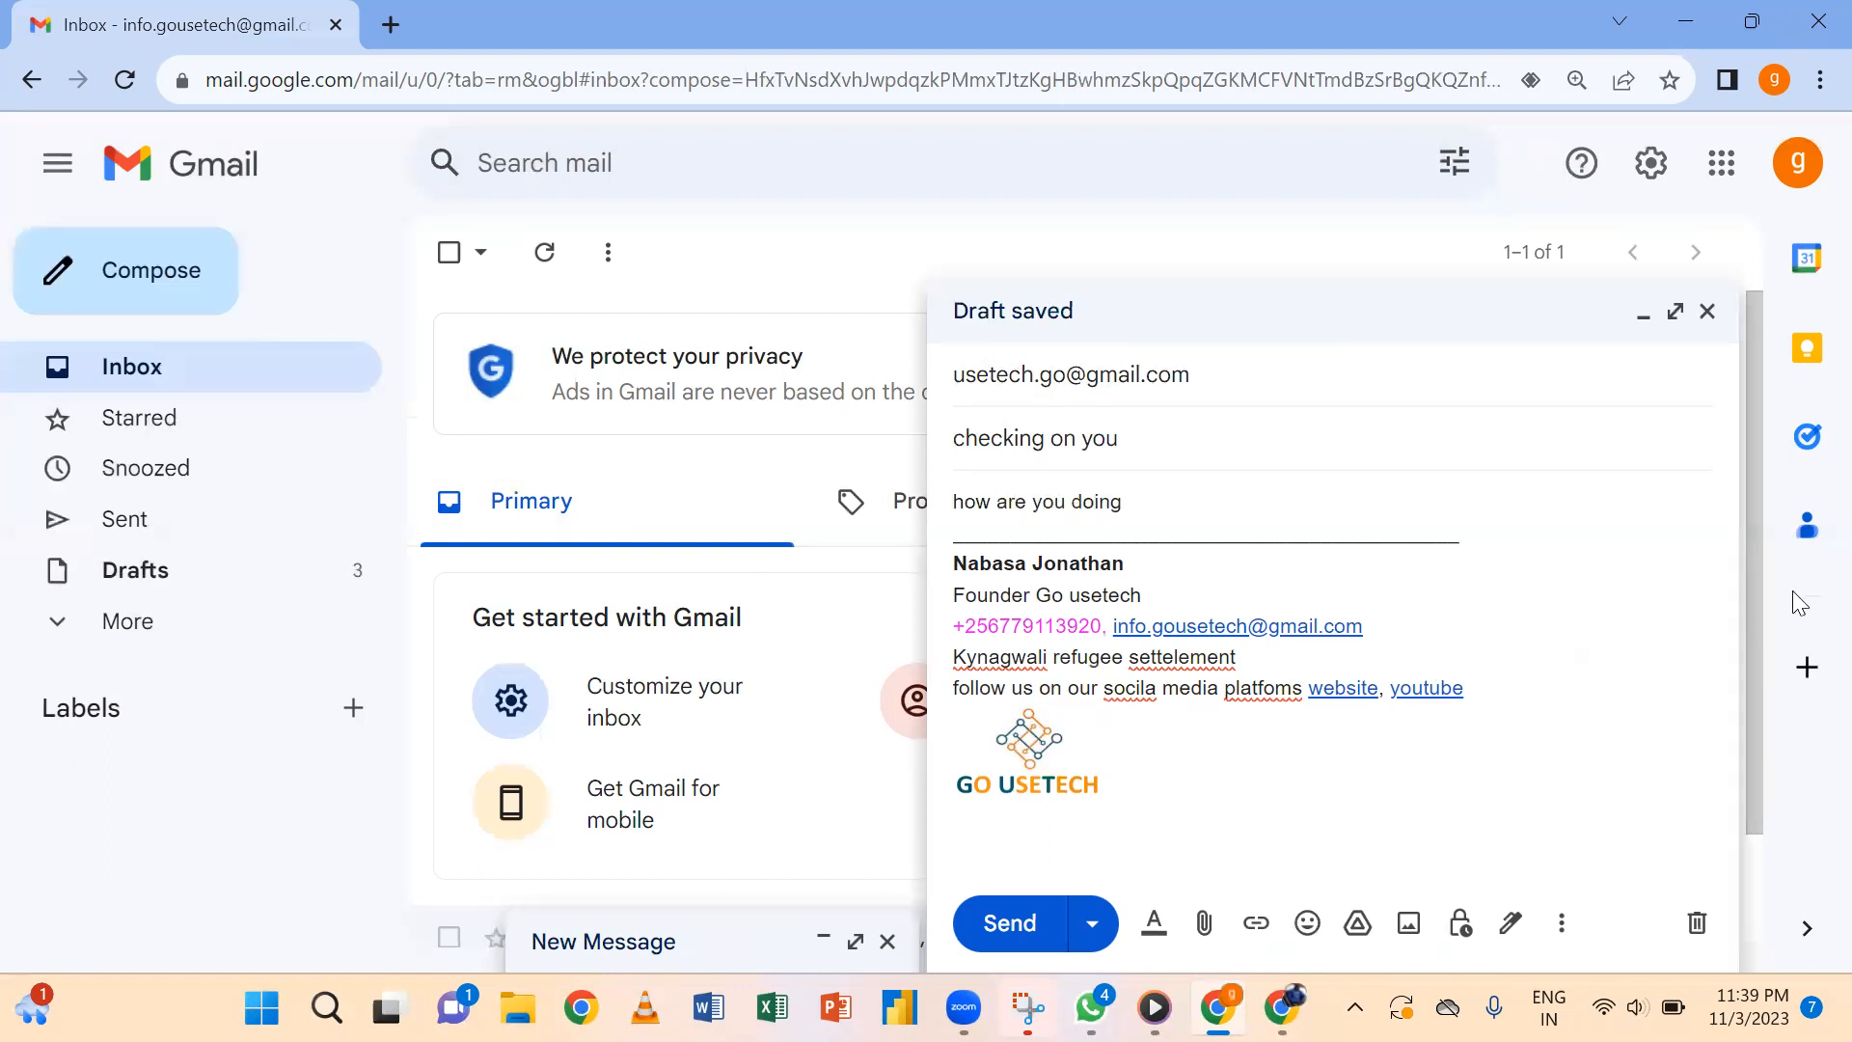
pyautogui.scroll(-1, 1744, 725)
pyautogui.hotkey('ctrl', 'Return')
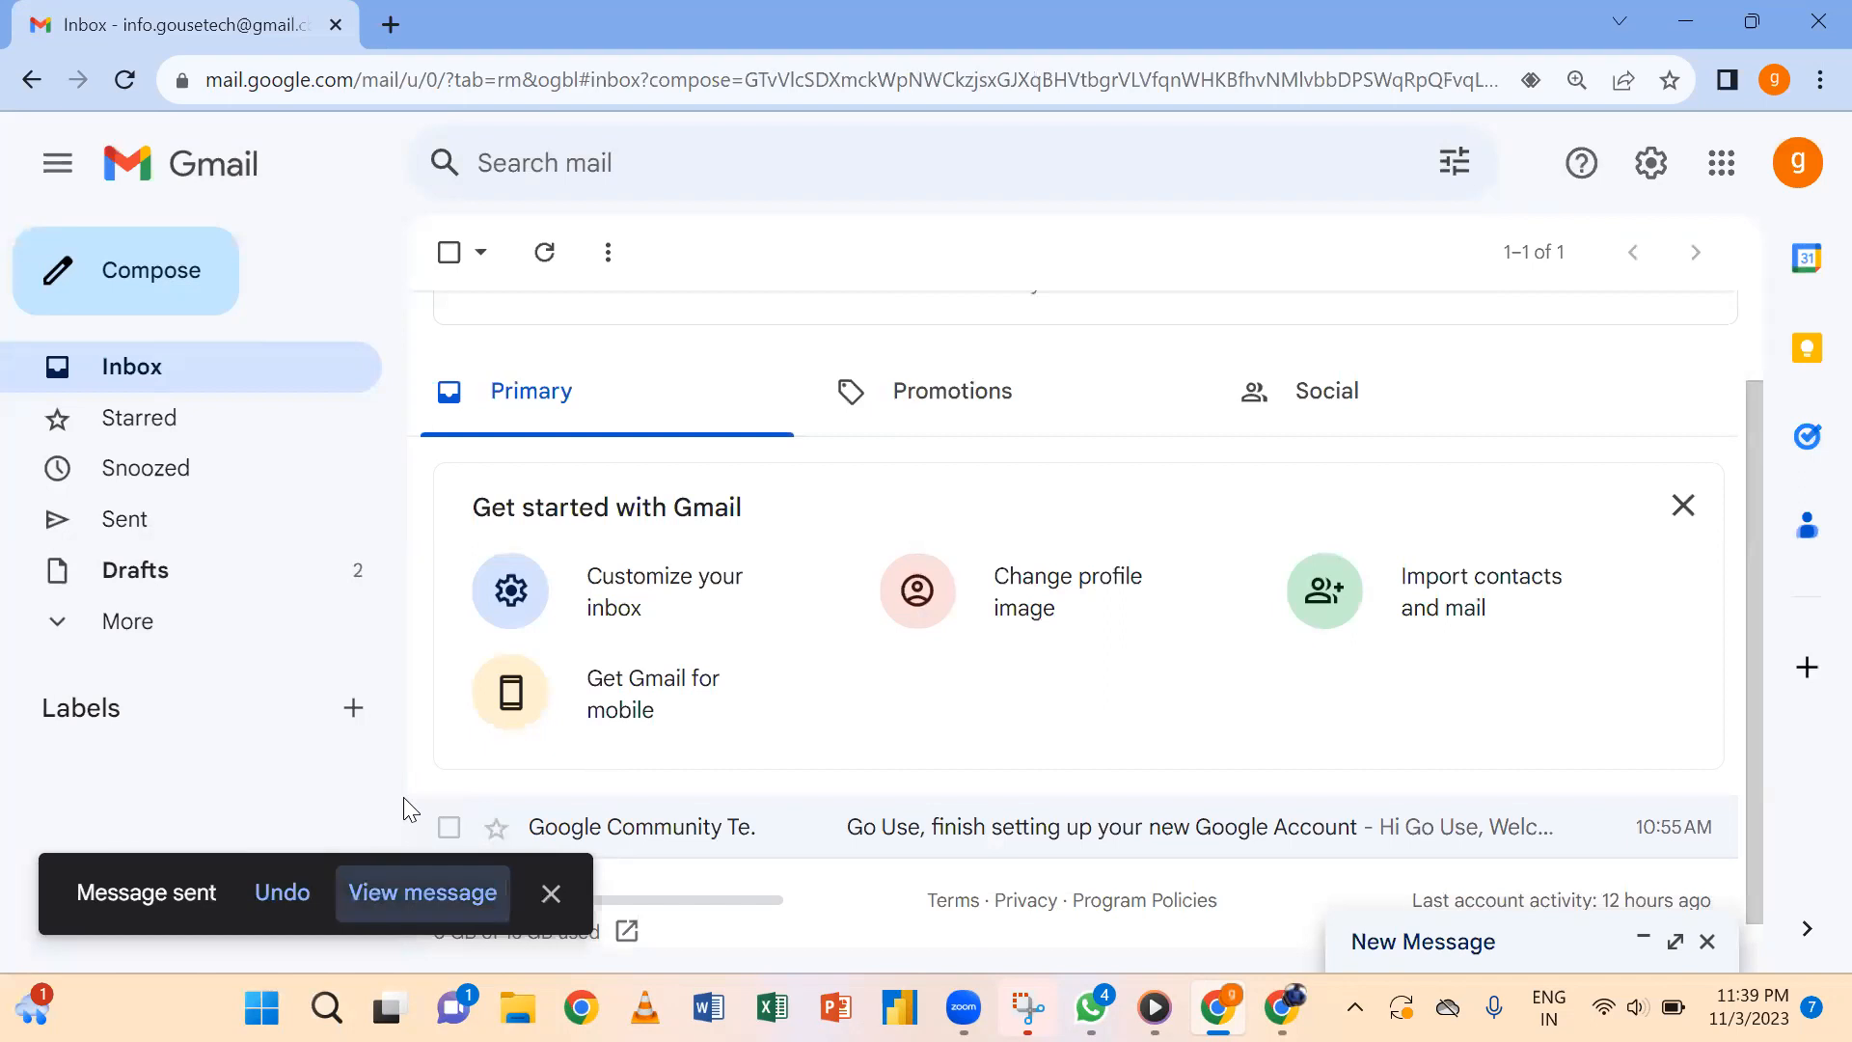
# View the sent 'checking on you' email and follow its signature's website link into a new tab.
pyautogui.press('Return')
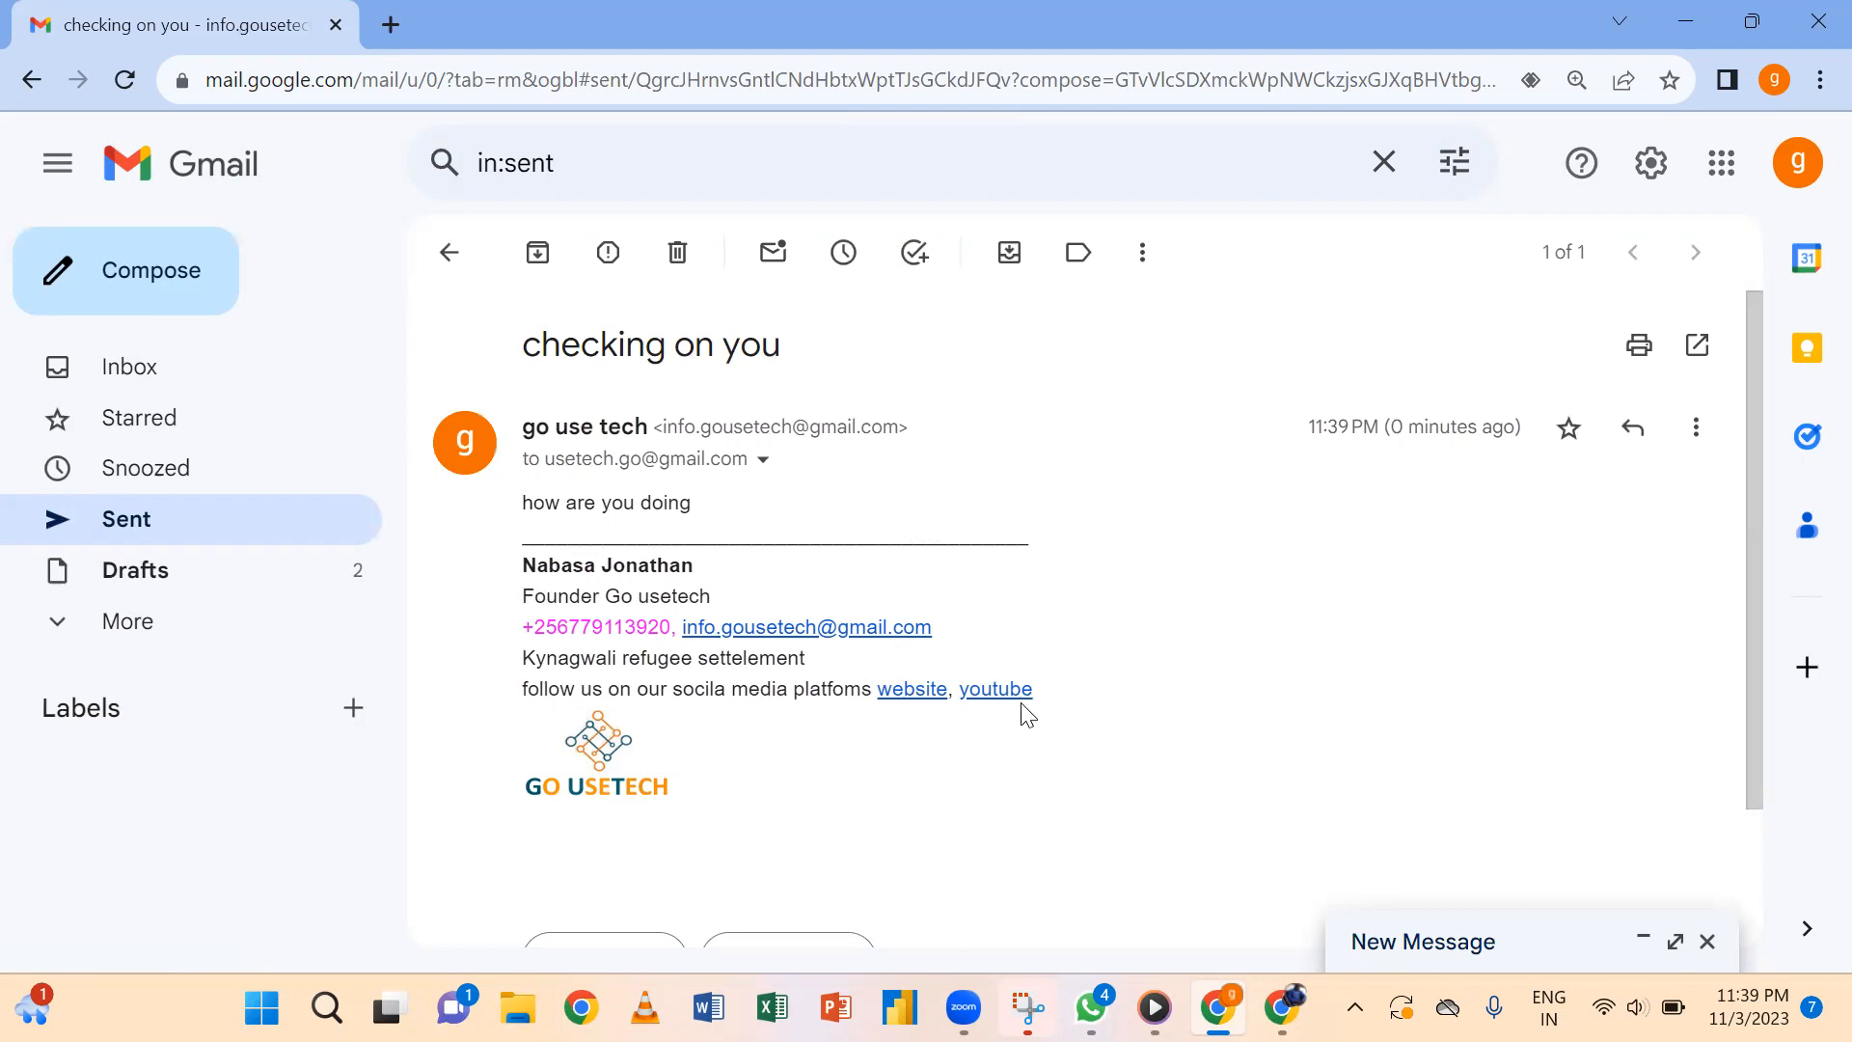
pyautogui.click(914, 693)
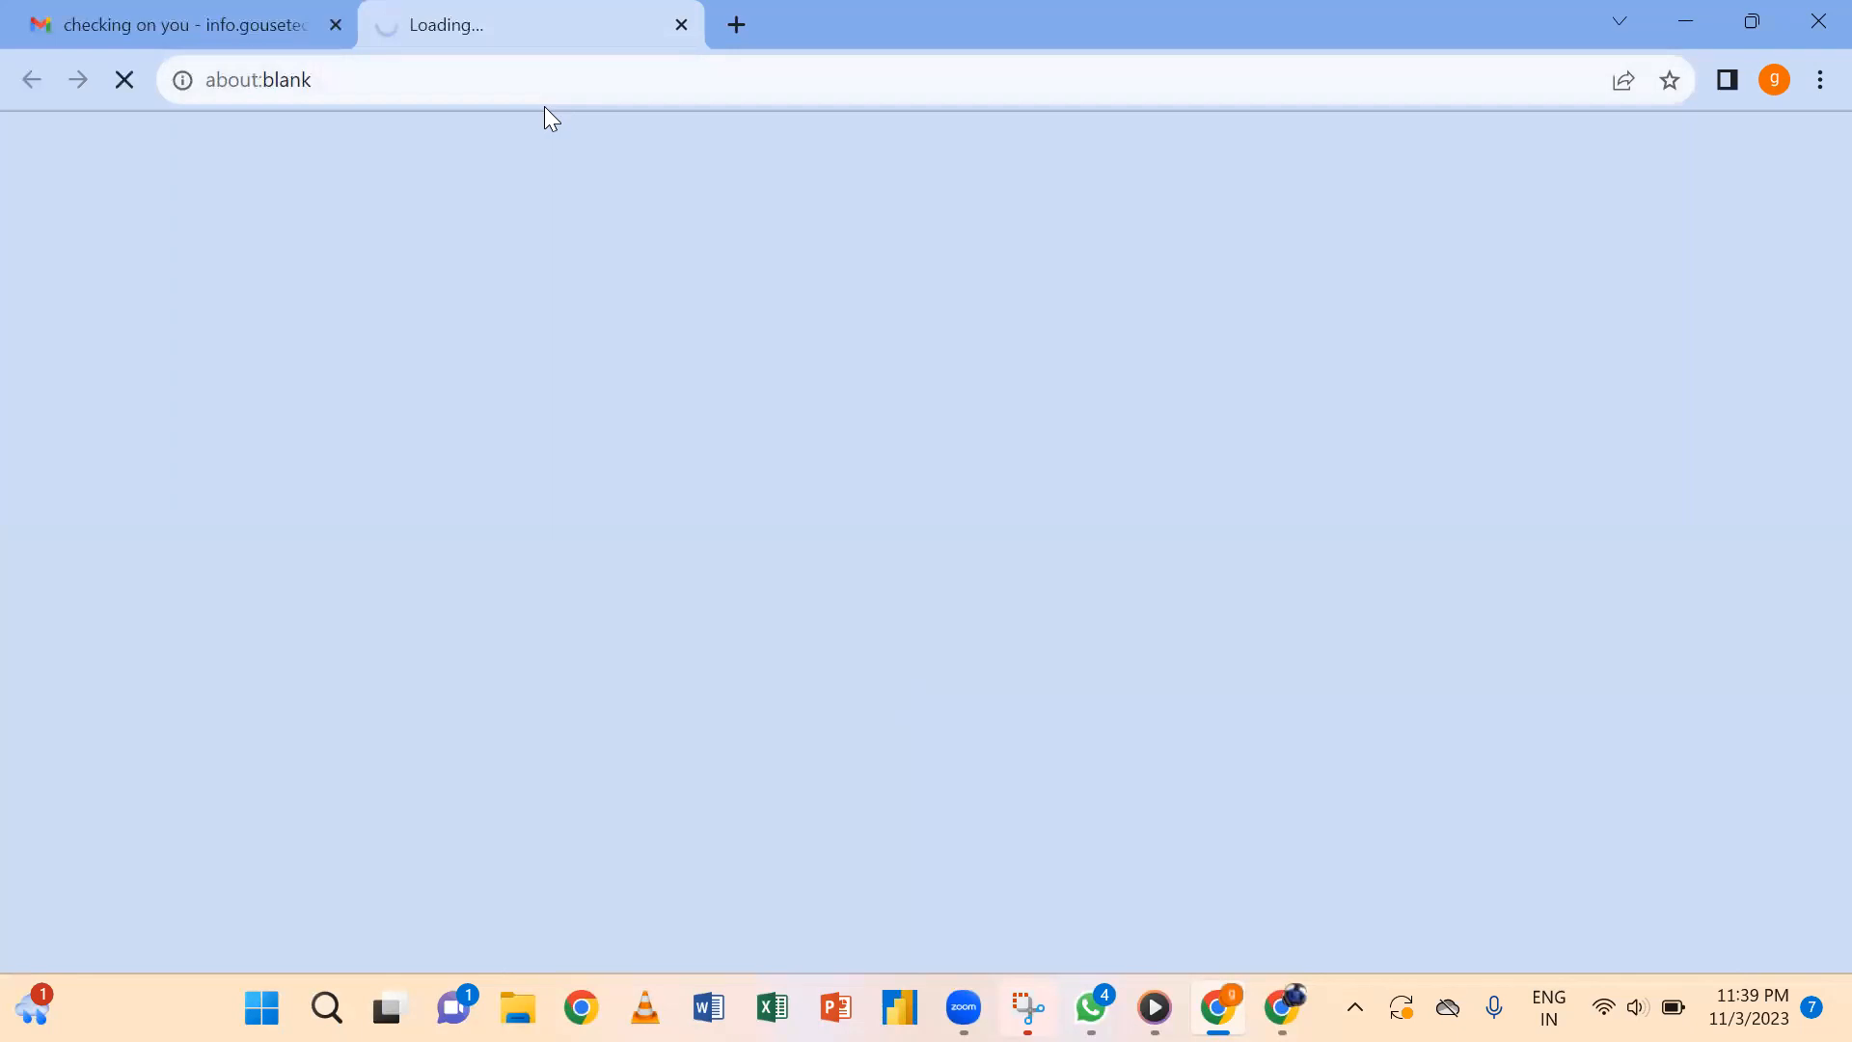
# Test the signature's youtube link, confirm it reaches the GO USETECH channel, then close that tab.
pyautogui.click(243, 20)
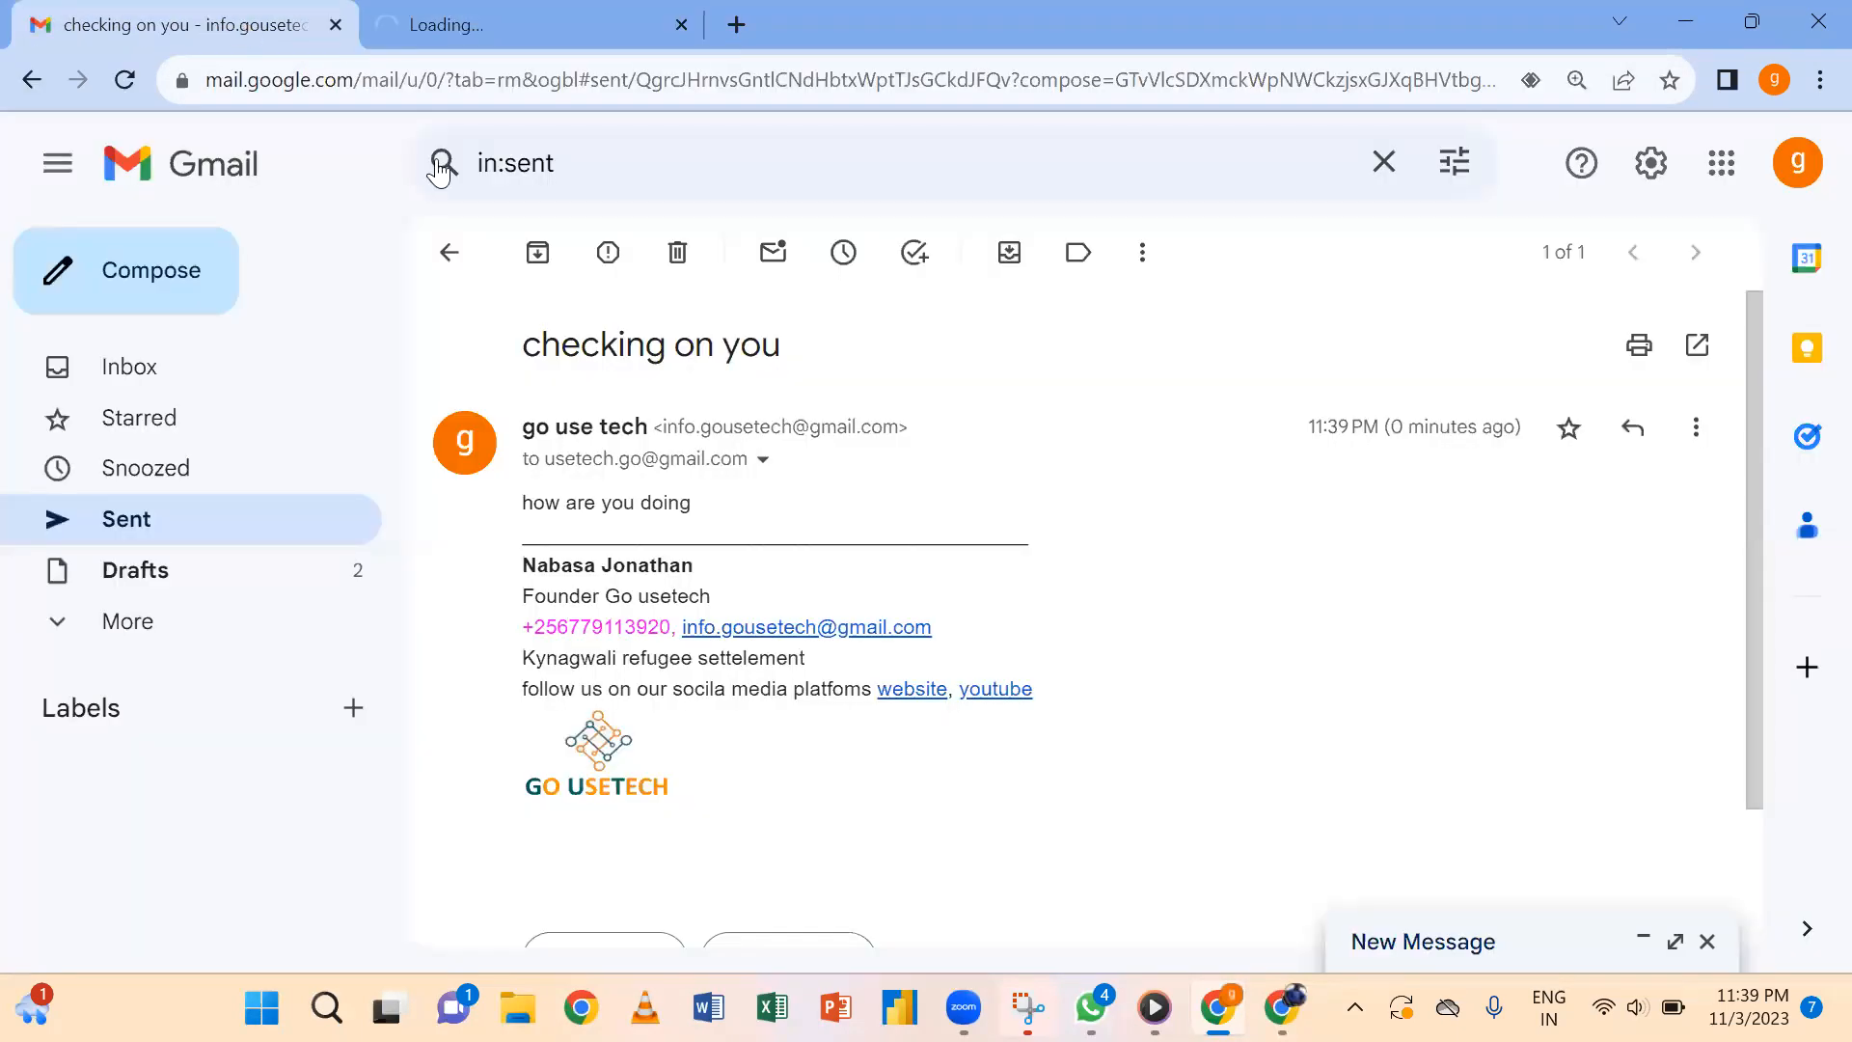
pyautogui.click(985, 690)
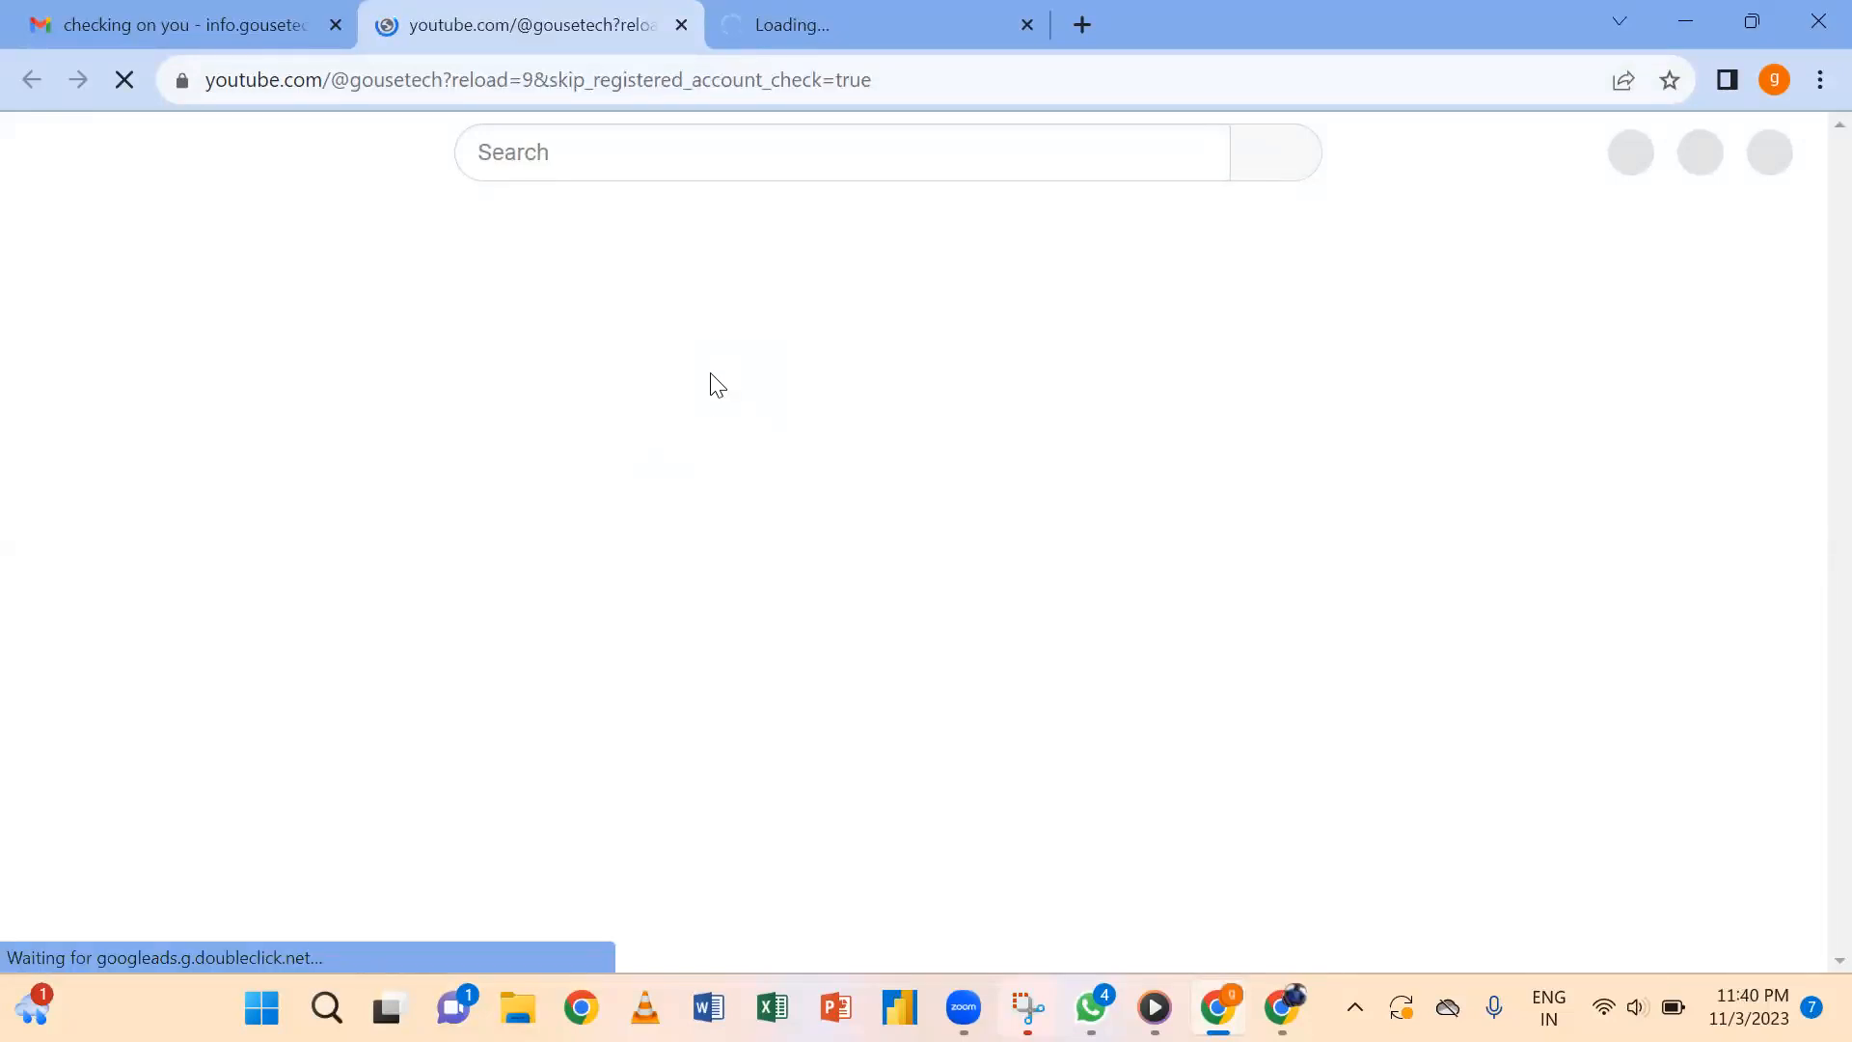
pyautogui.click(305, 14)
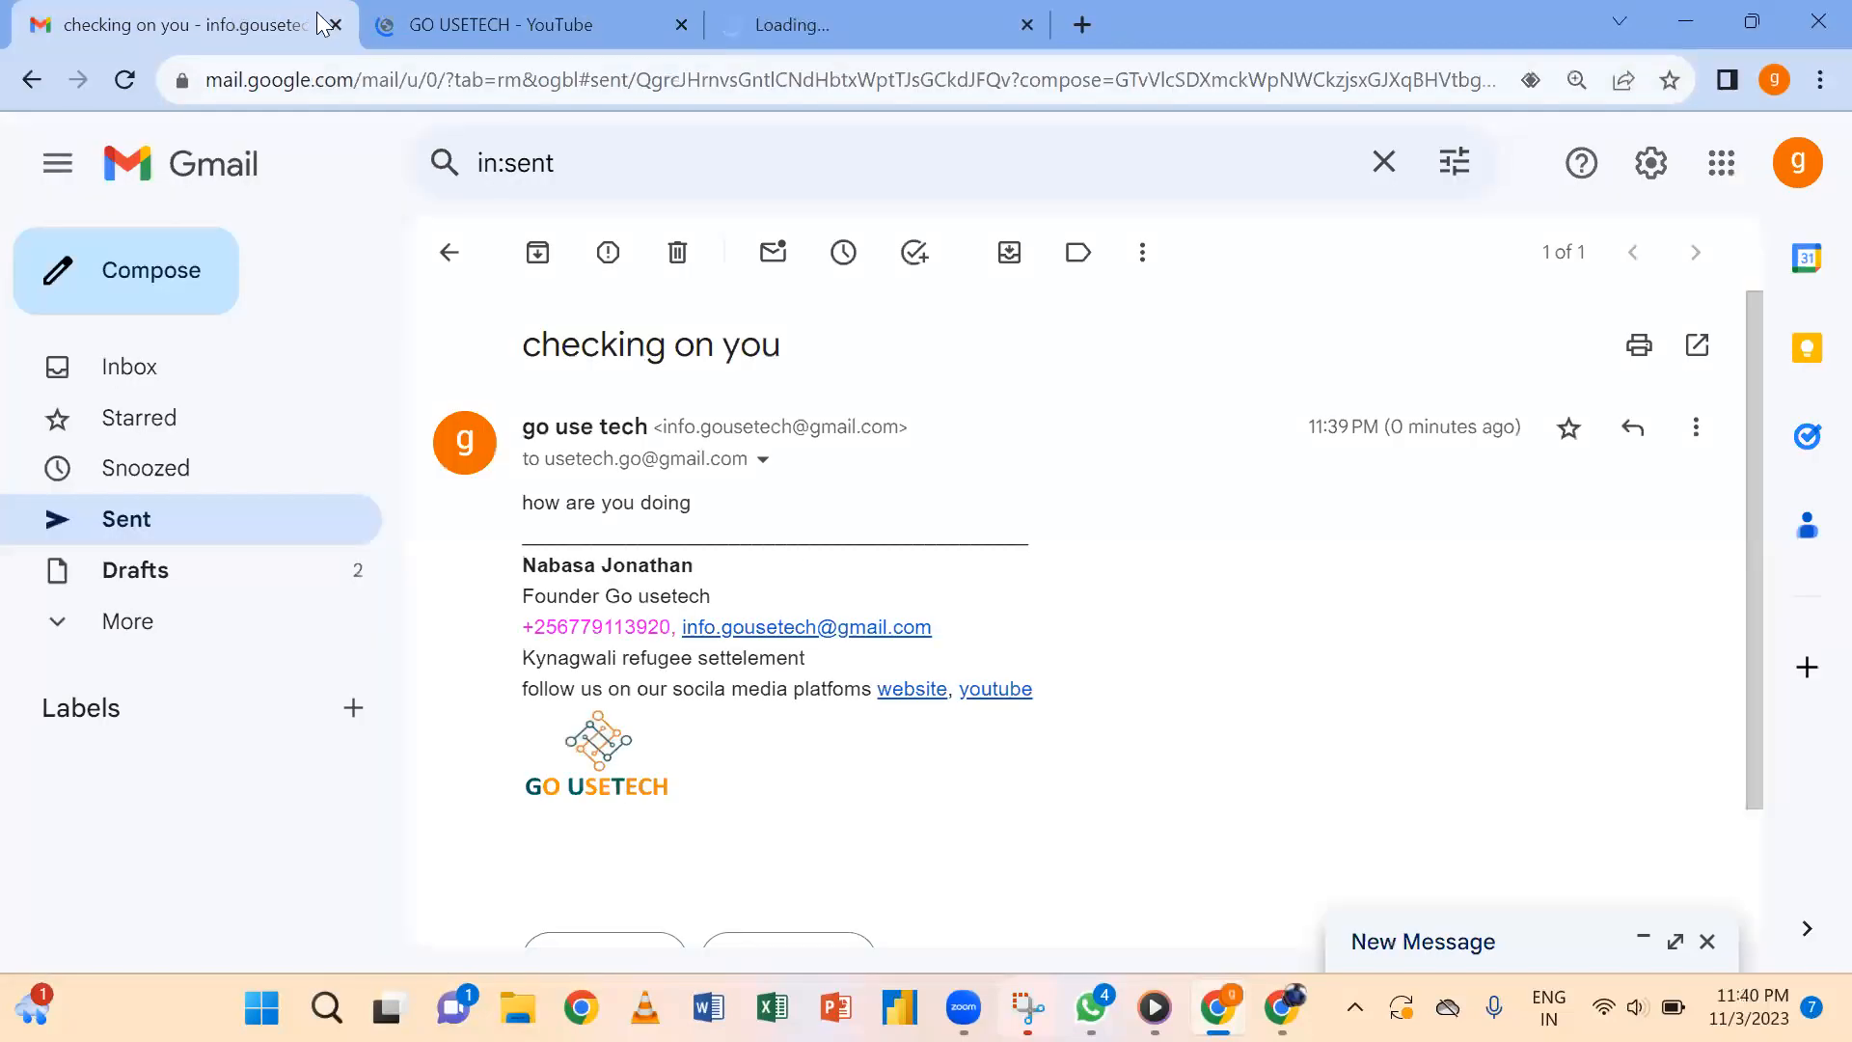
pyautogui.click(1013, 709)
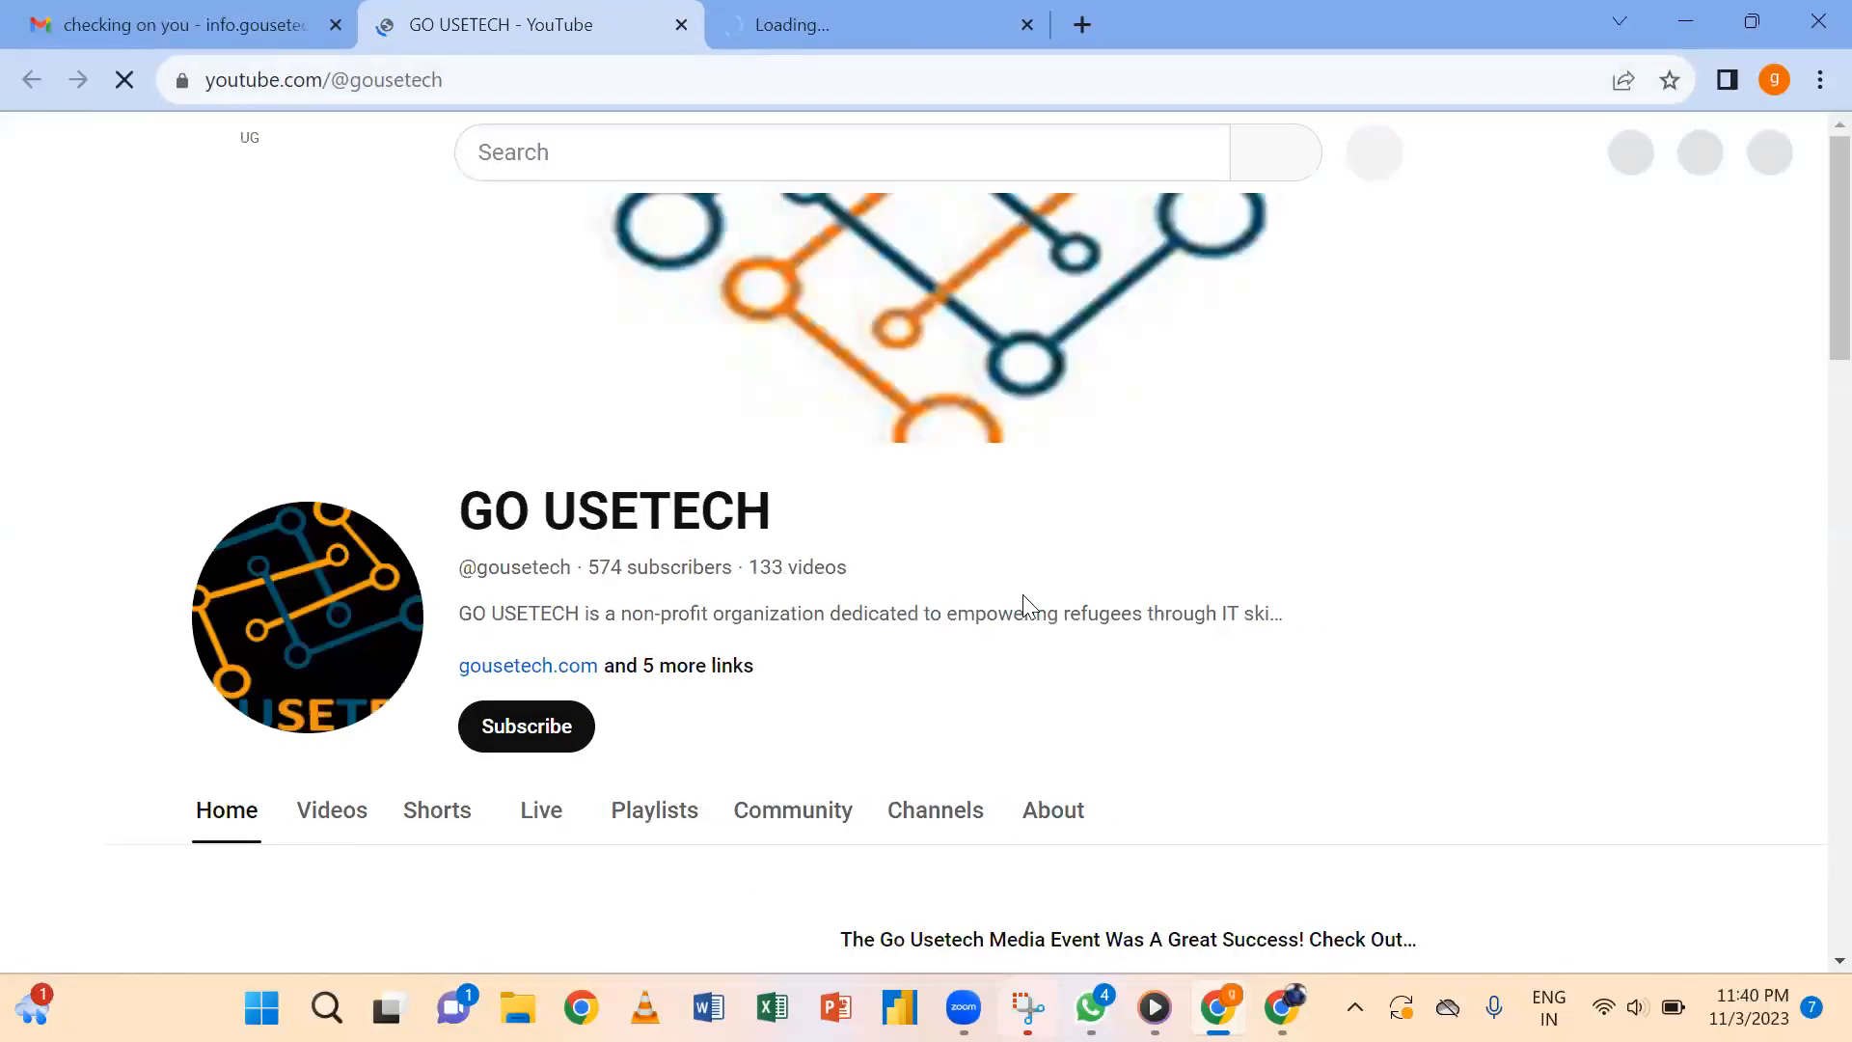
pyautogui.click(681, 26)
pyautogui.click(478, 12)
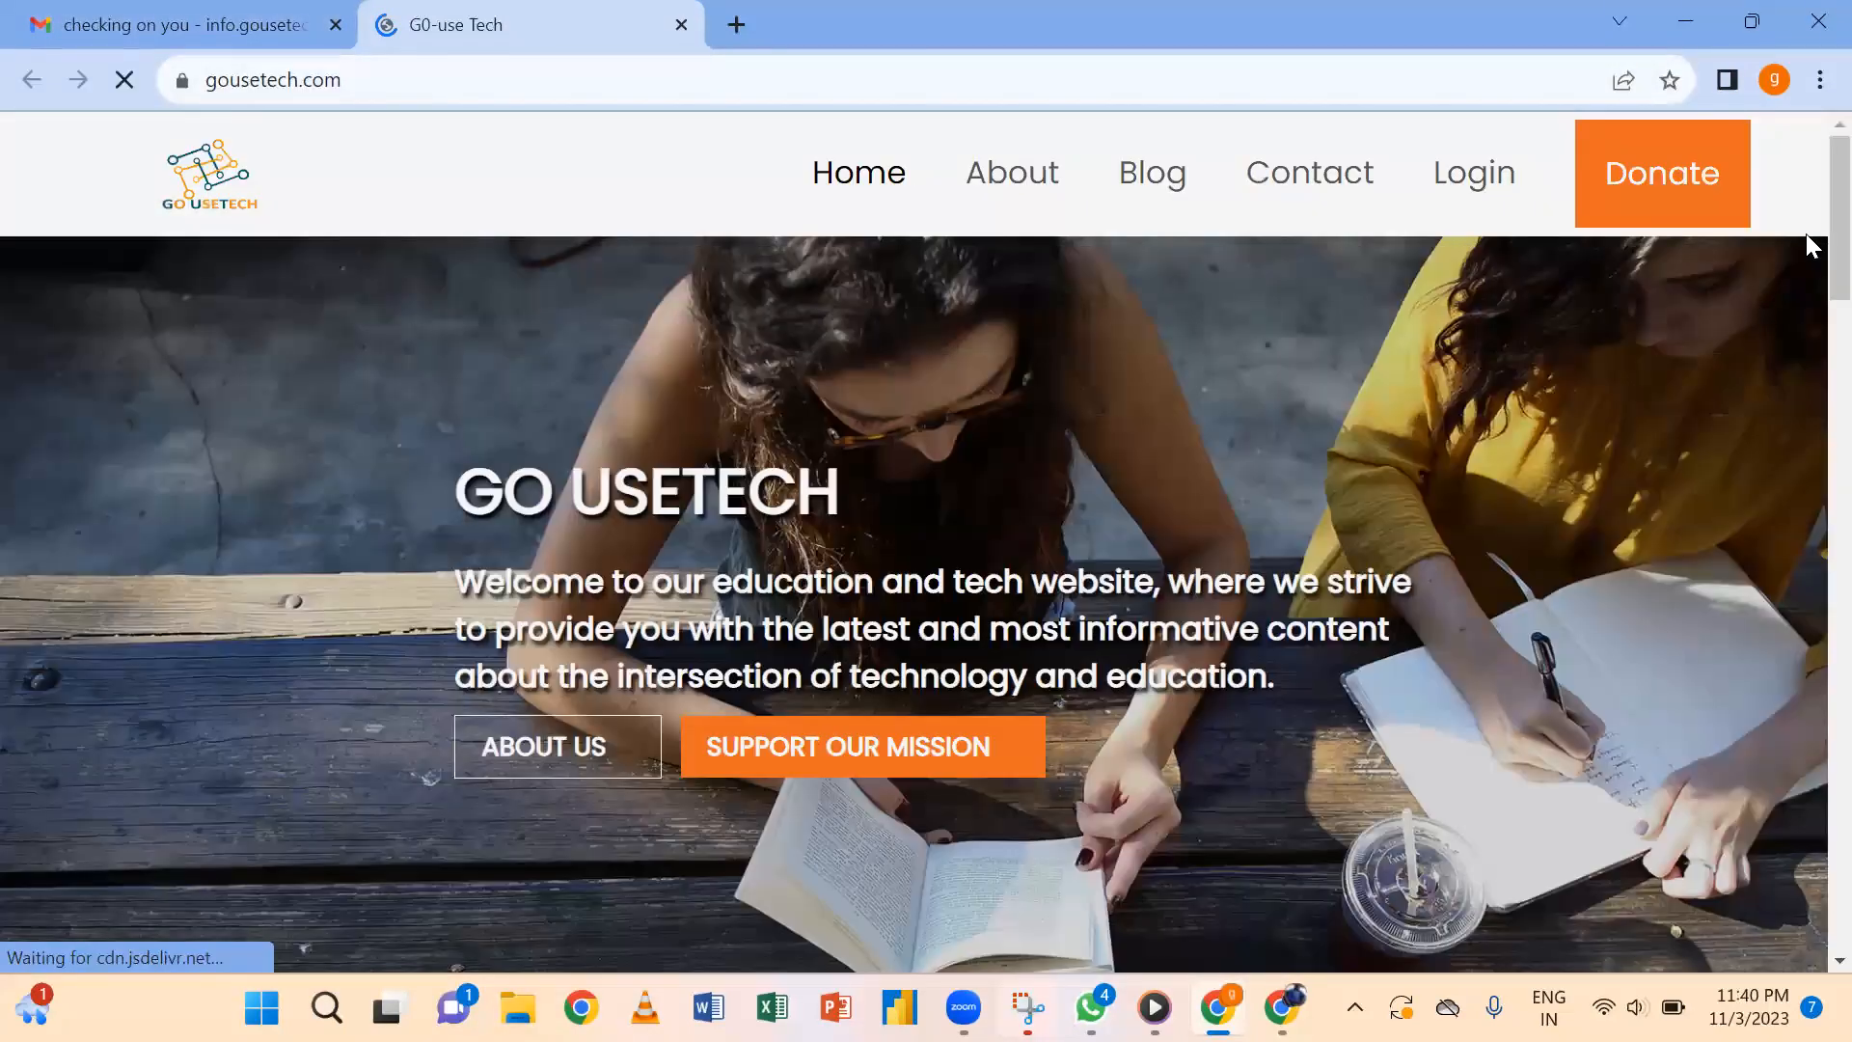
# Scroll through the gousetech.com homepage to confirm it loaded, then return to the sent email.
pyautogui.scroll(-10, 1799, 434)
pyautogui.scroll(7, 1806, 228)
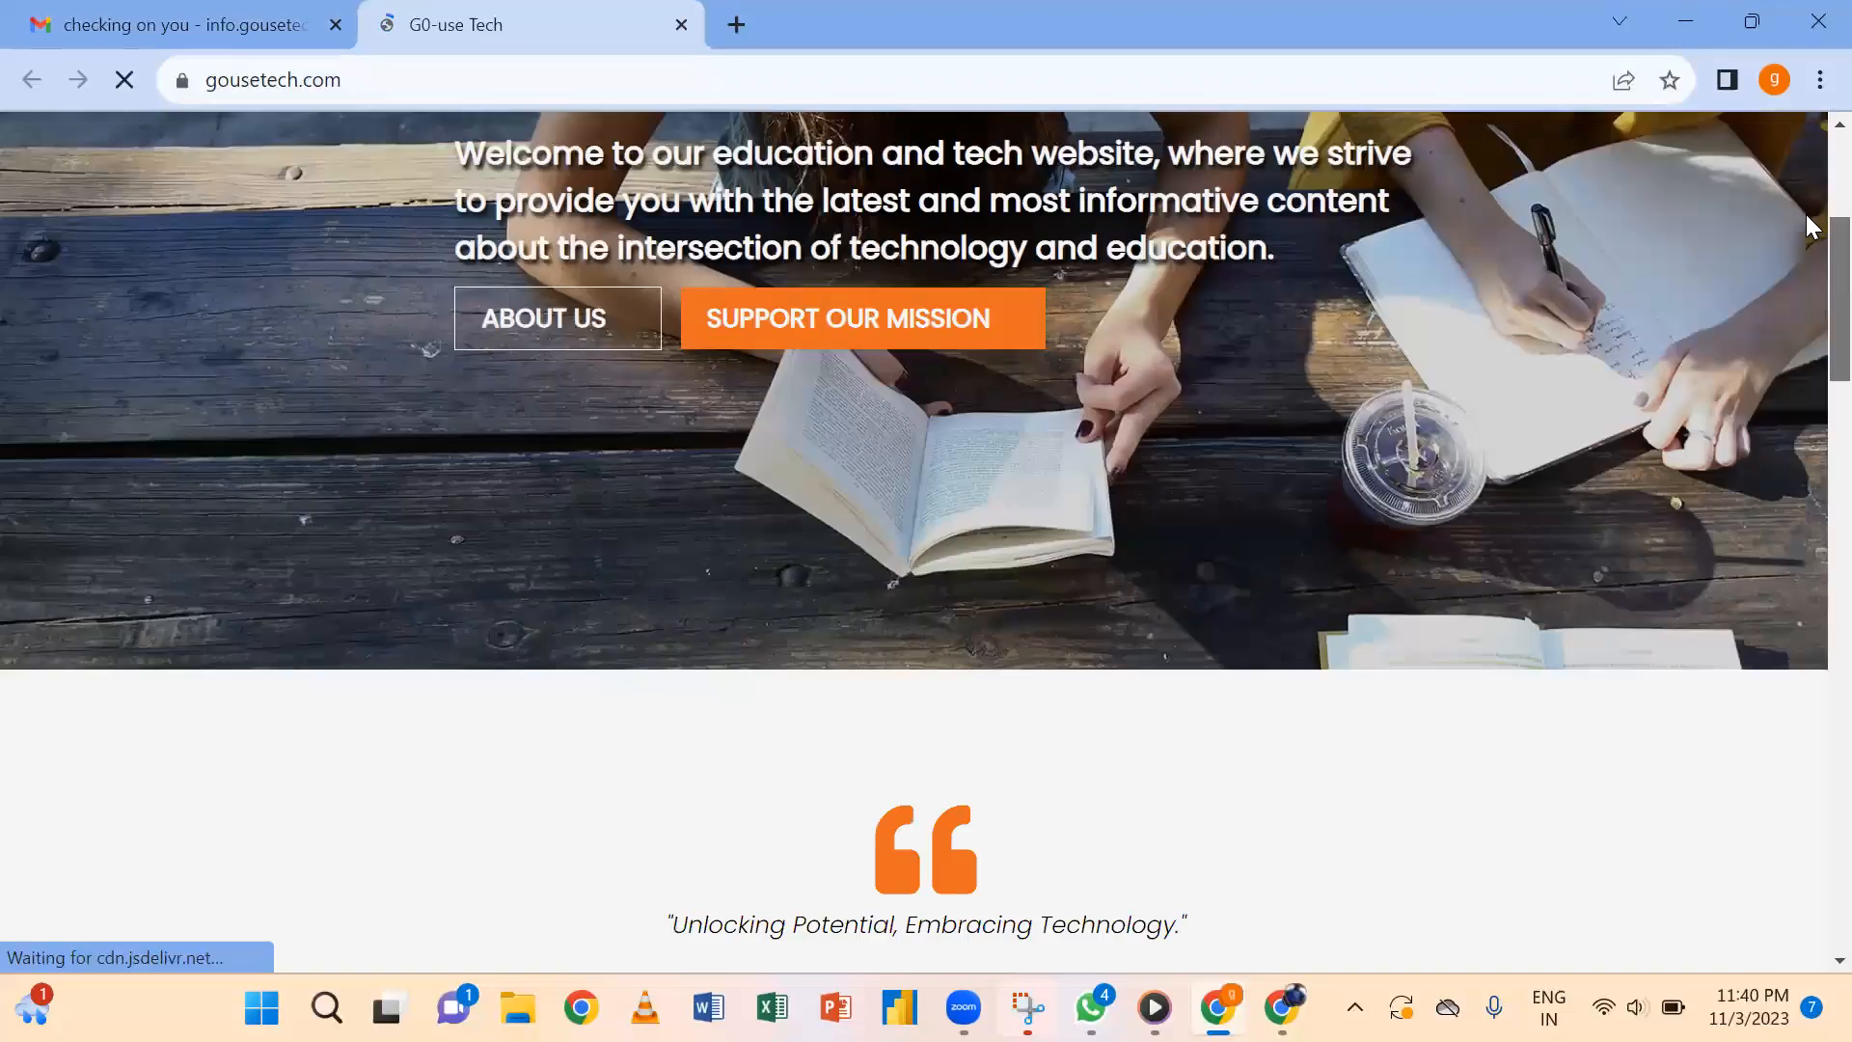
pyautogui.scroll(-3, 1809, 385)
pyautogui.scroll(-10, 1794, 632)
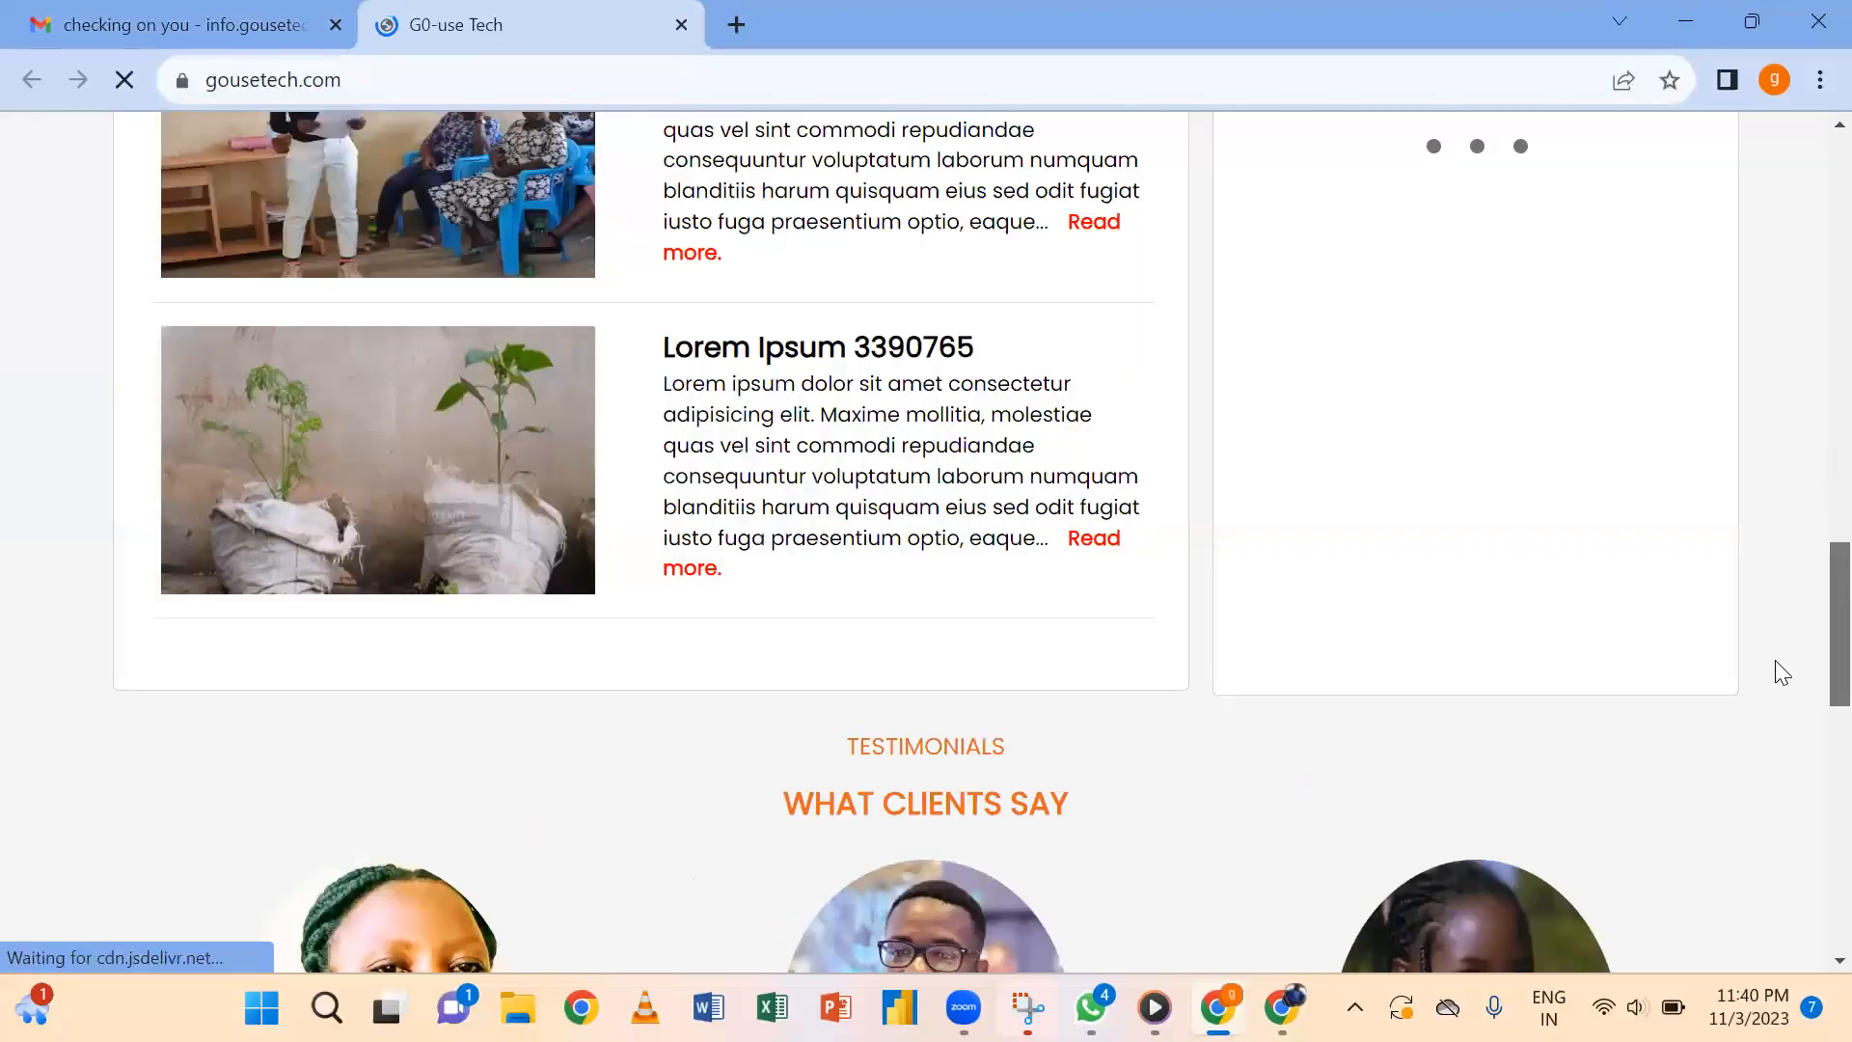
pyautogui.scroll(-6, 1736, 840)
pyautogui.scroll(10, 1806, 463)
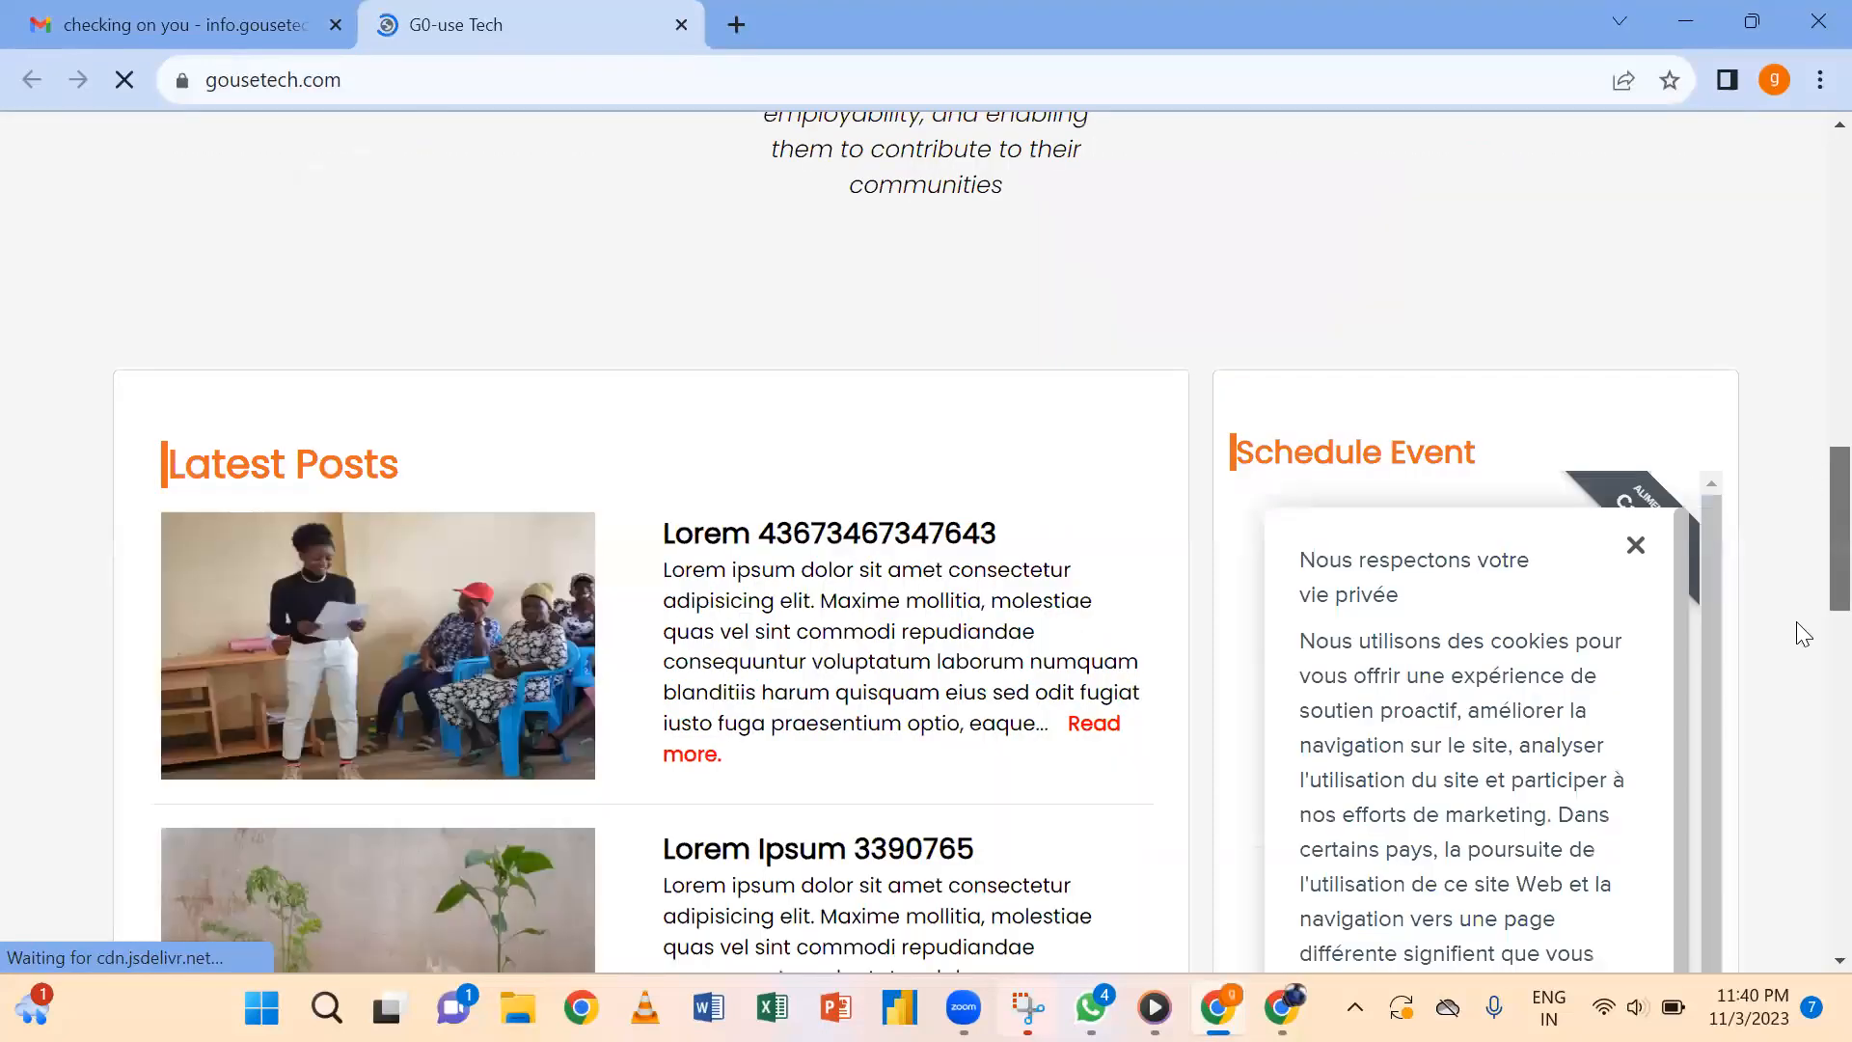
pyautogui.scroll(-4, 1792, 666)
pyautogui.scroll(-5, 1784, 722)
pyautogui.scroll(20, 1784, 722)
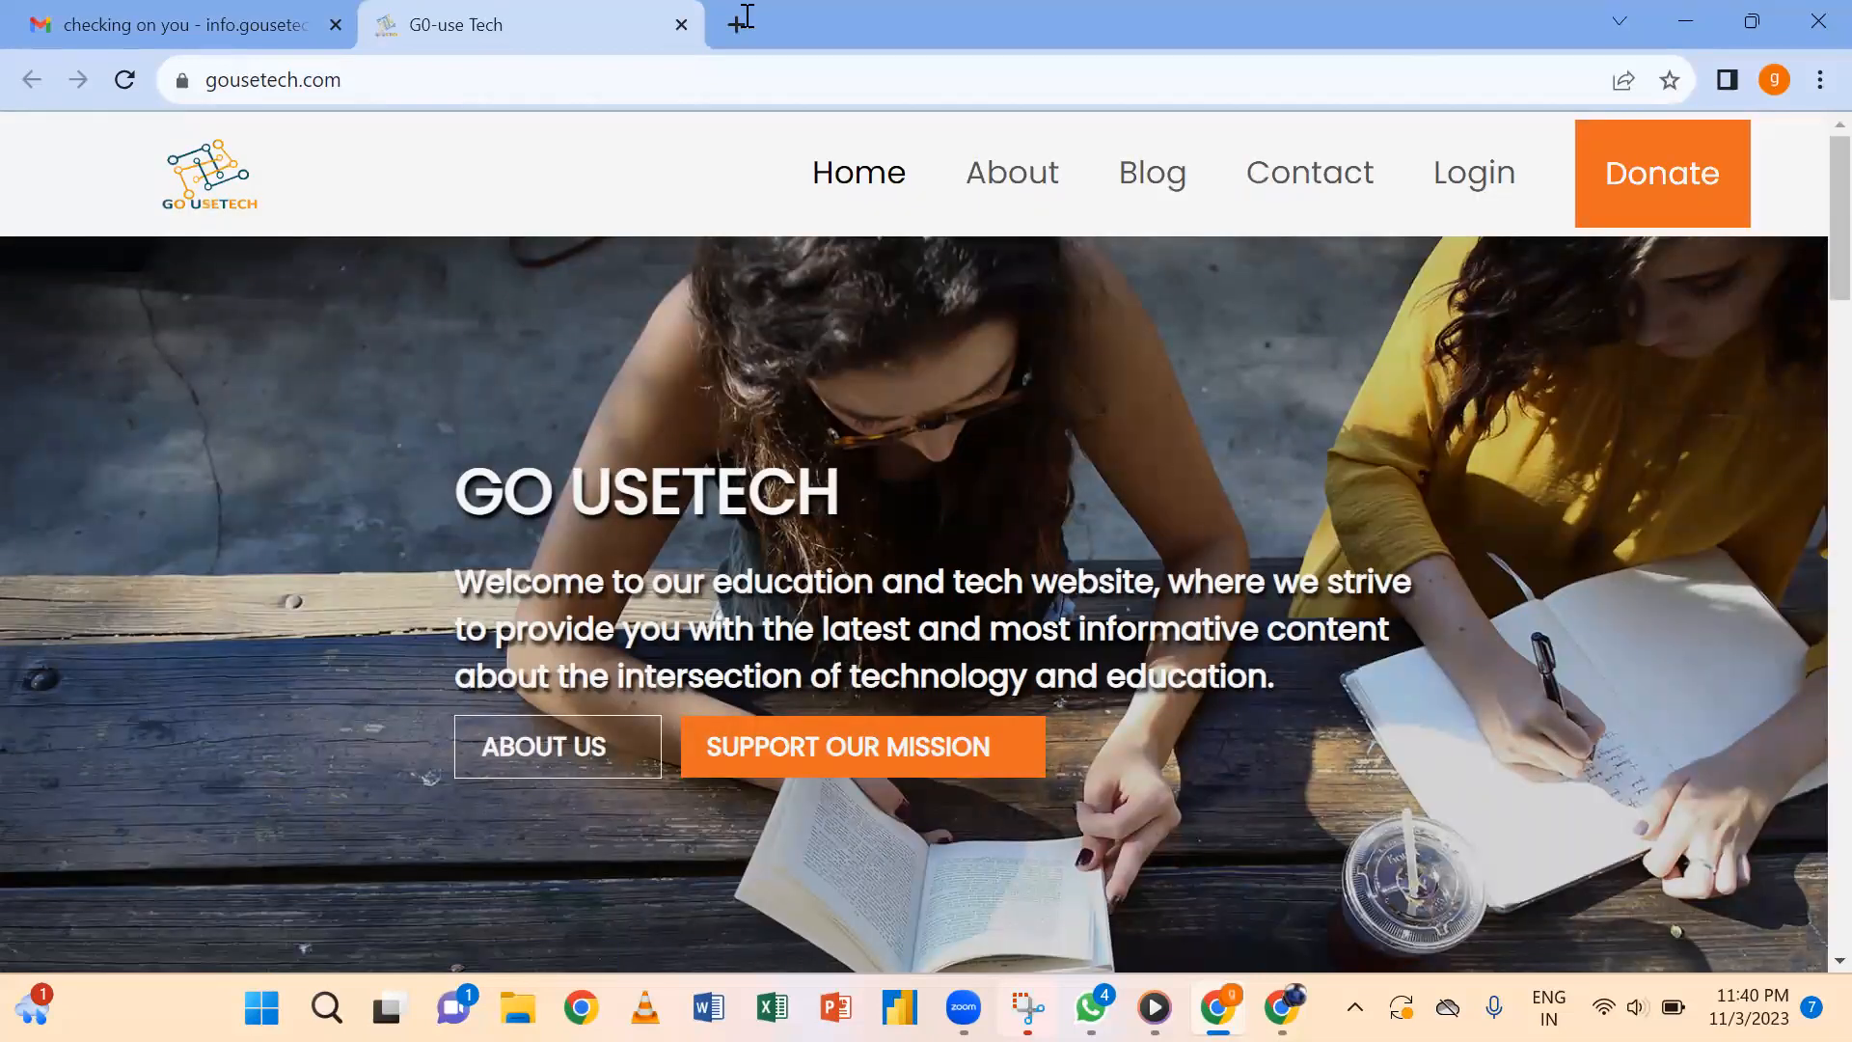
pyautogui.click(166, 21)
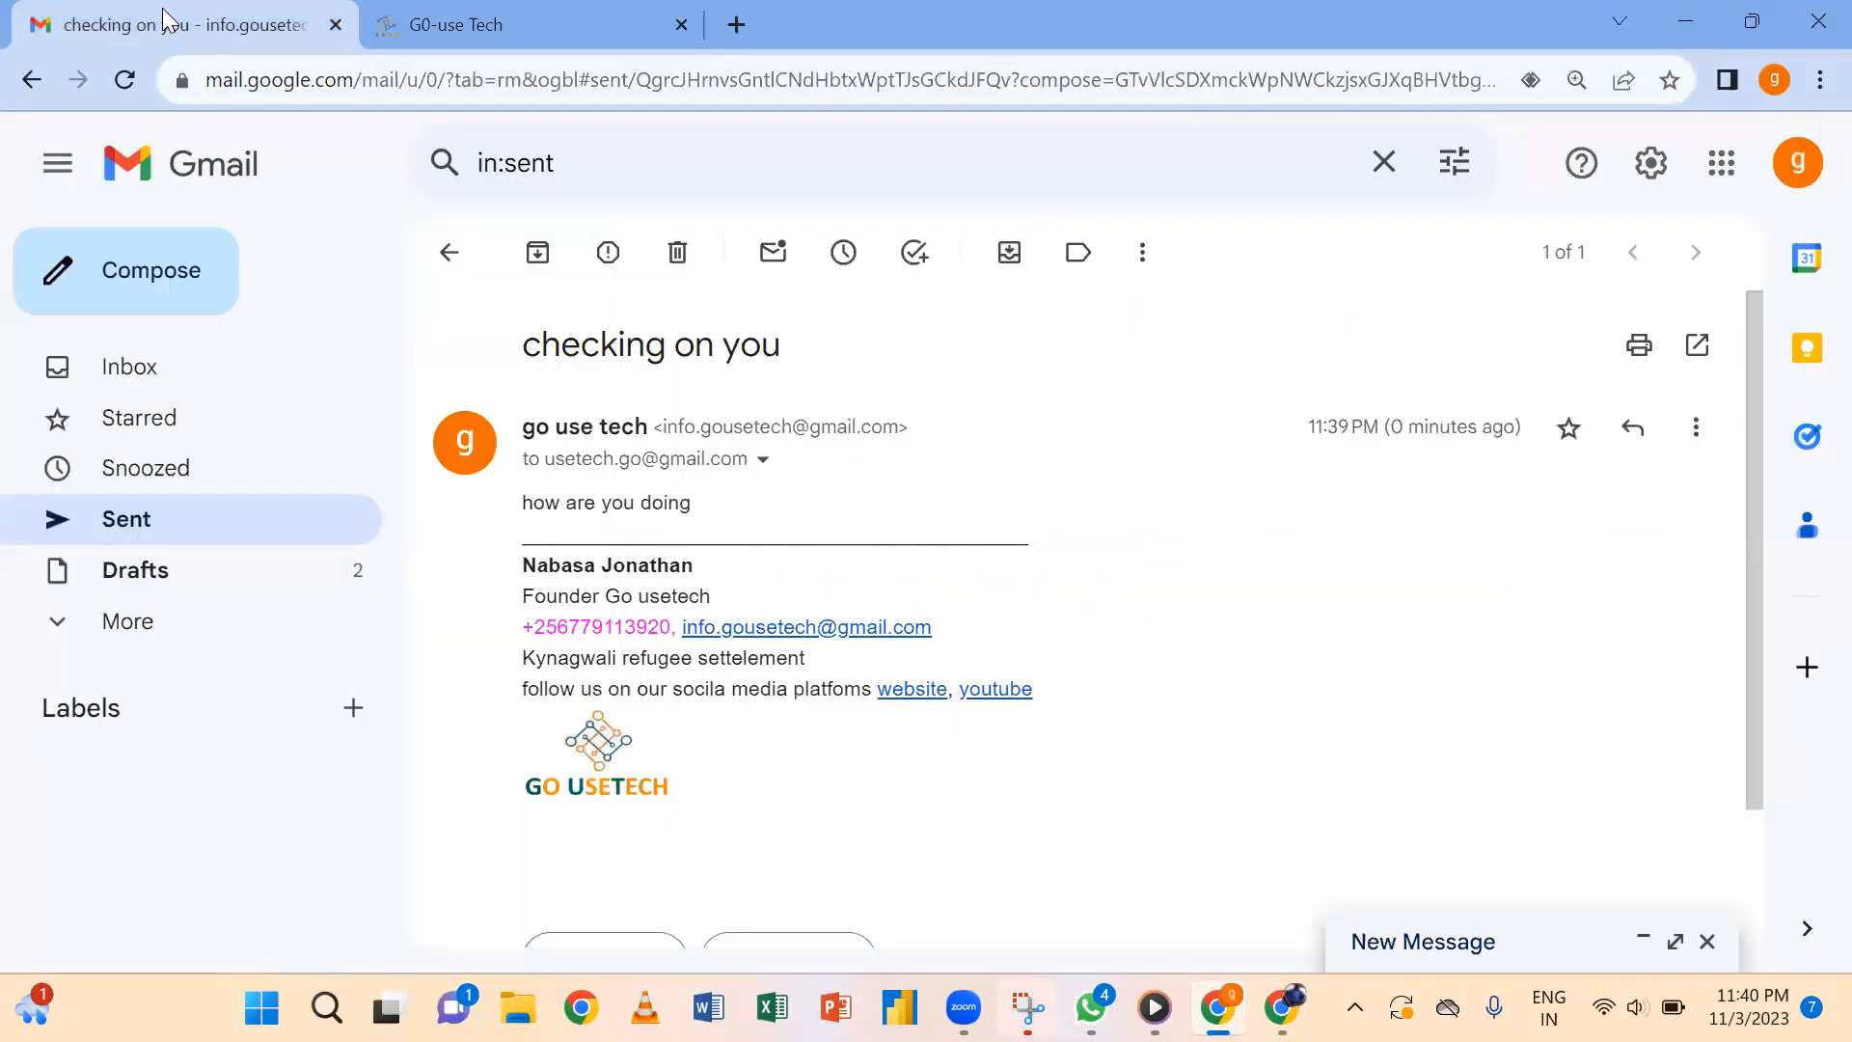
# Leave the sent email, bring up the recipient's Gmail window maximized, and discard the unused draft.
pyautogui.click(453, 261)
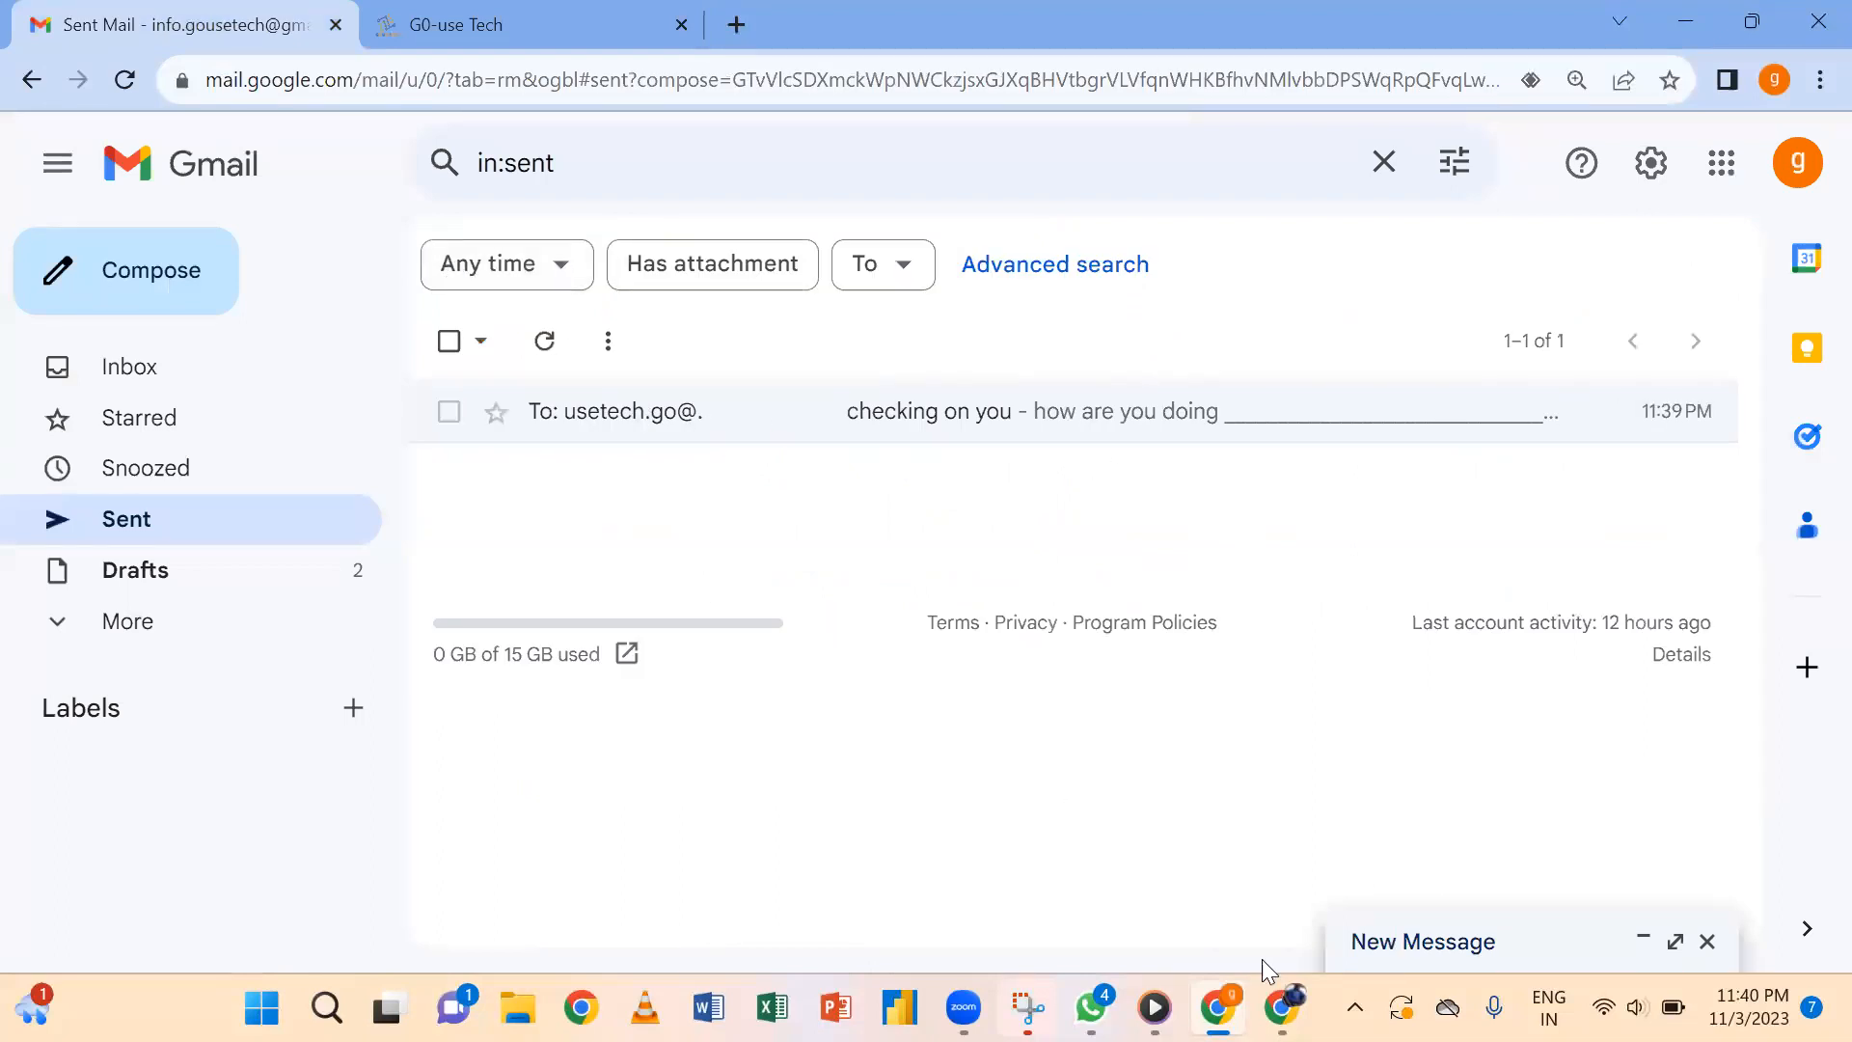
pyautogui.moveTo(1281, 1007)
pyautogui.click(1280, 848)
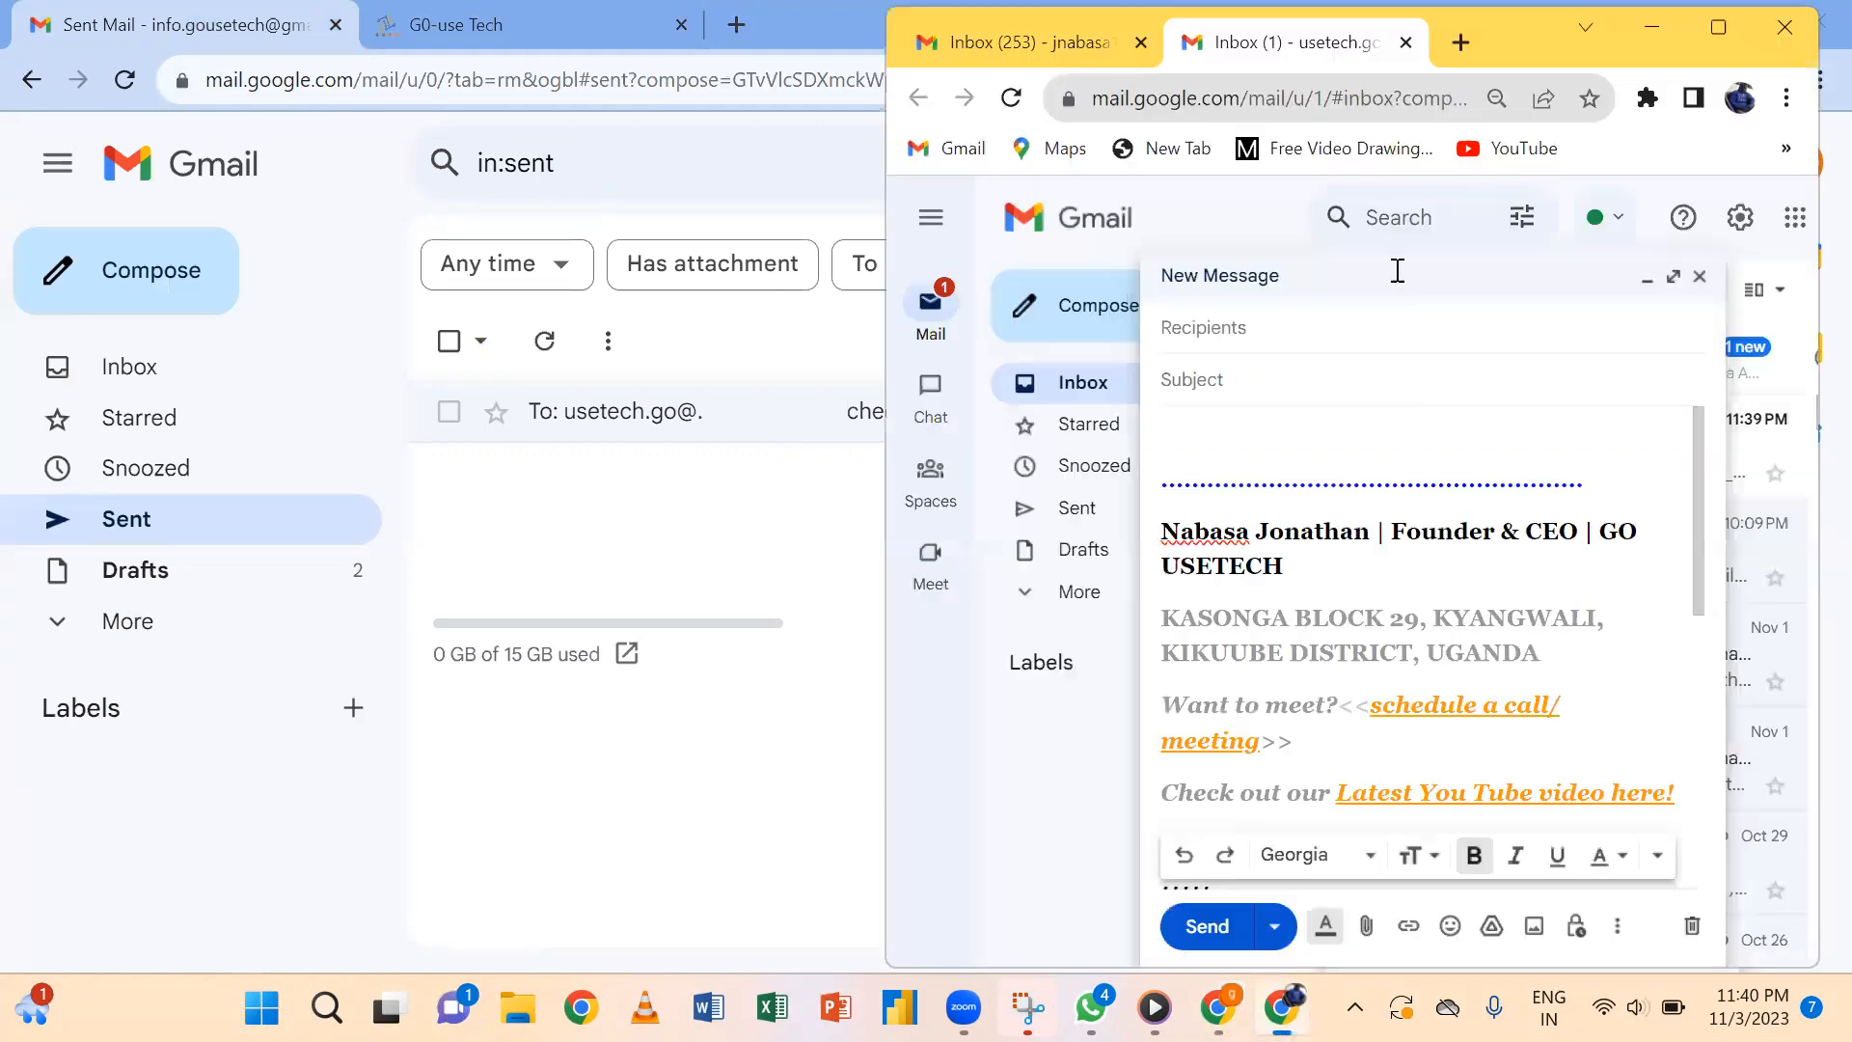
pyautogui.click(1720, 15)
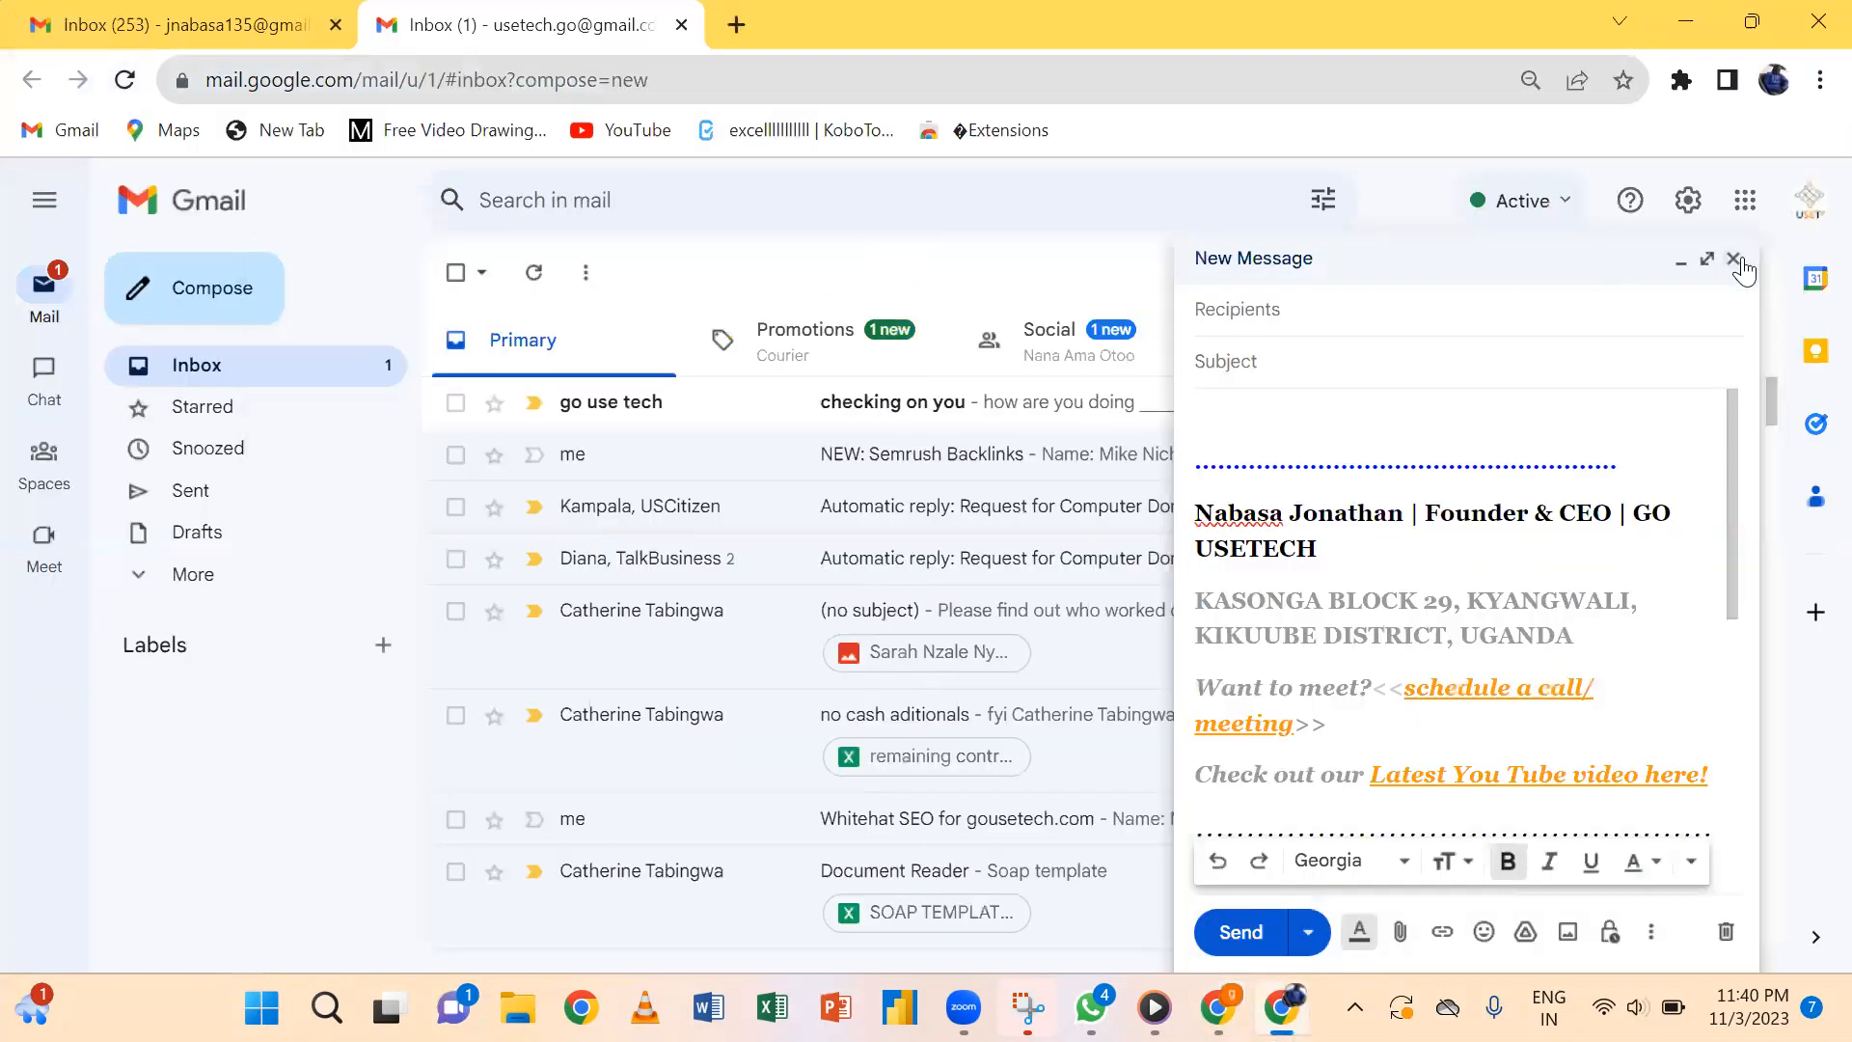
pyautogui.click(1734, 260)
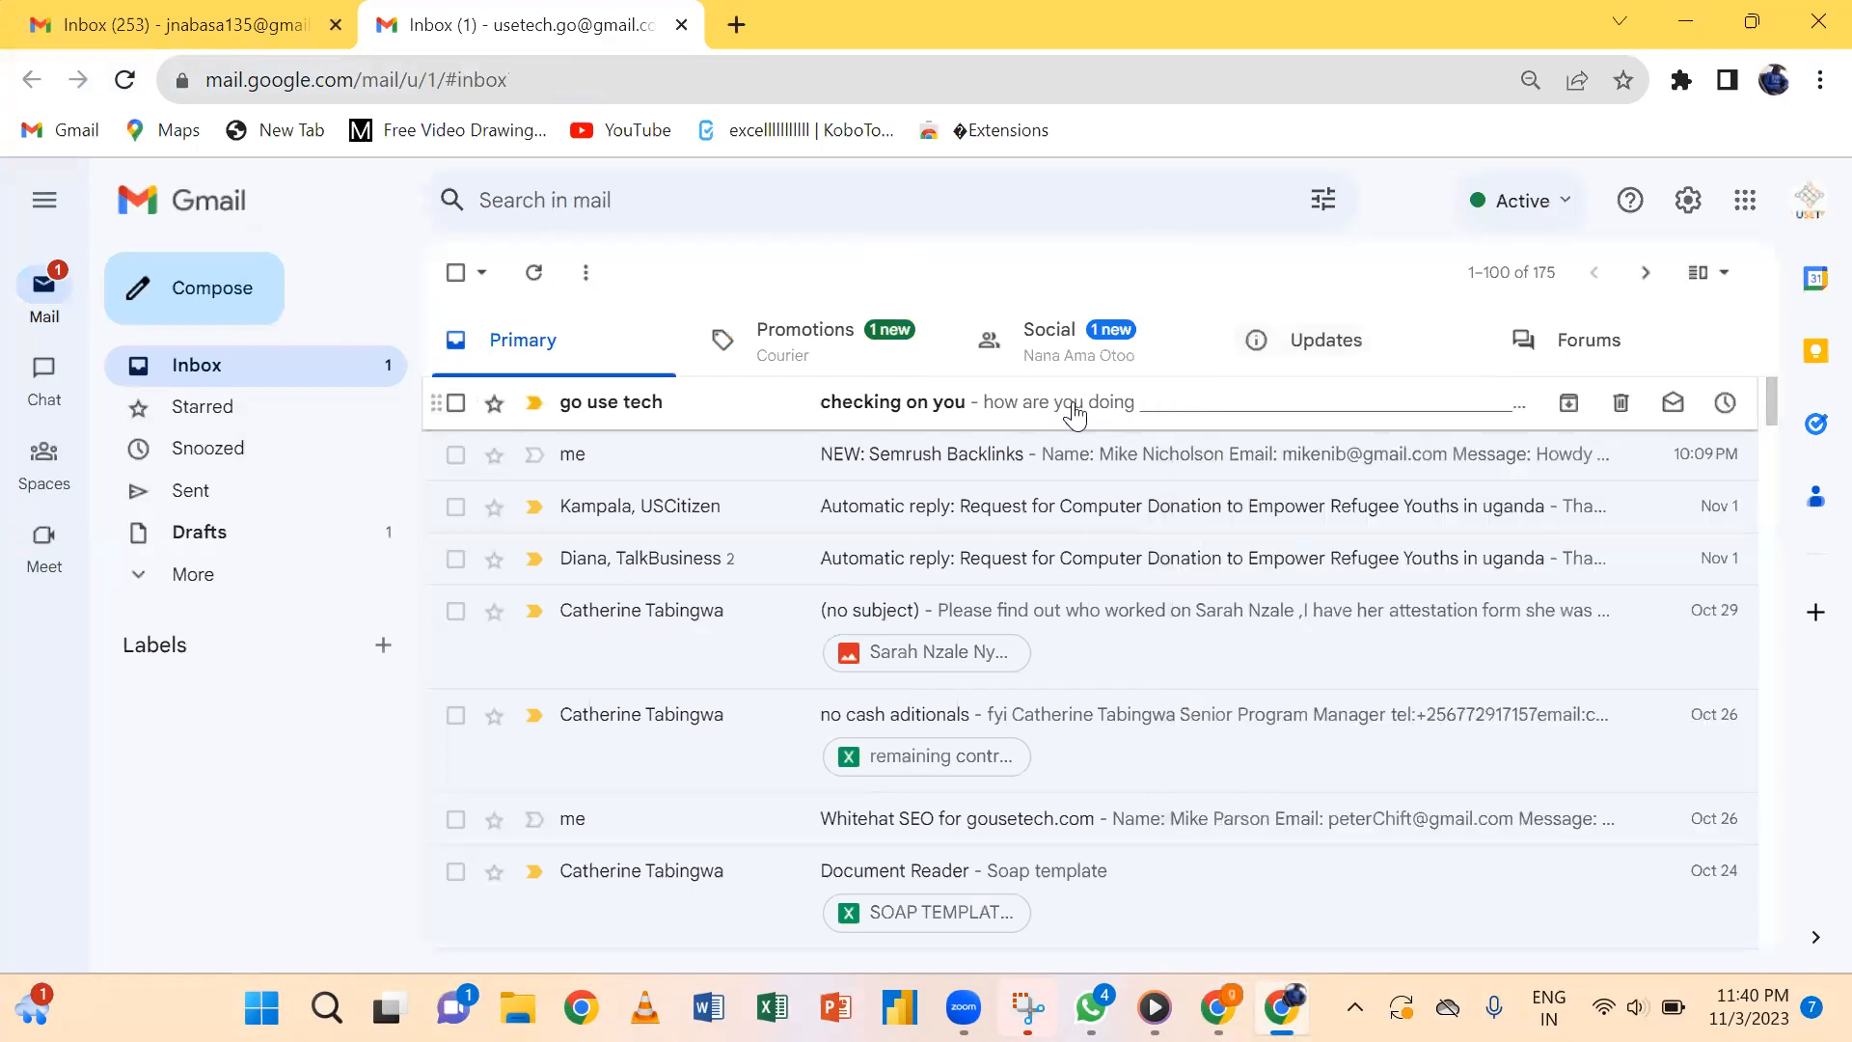
# Open the received 'checking on you' email and check its signature, logo and links arrived intact.
pyautogui.click(1074, 412)
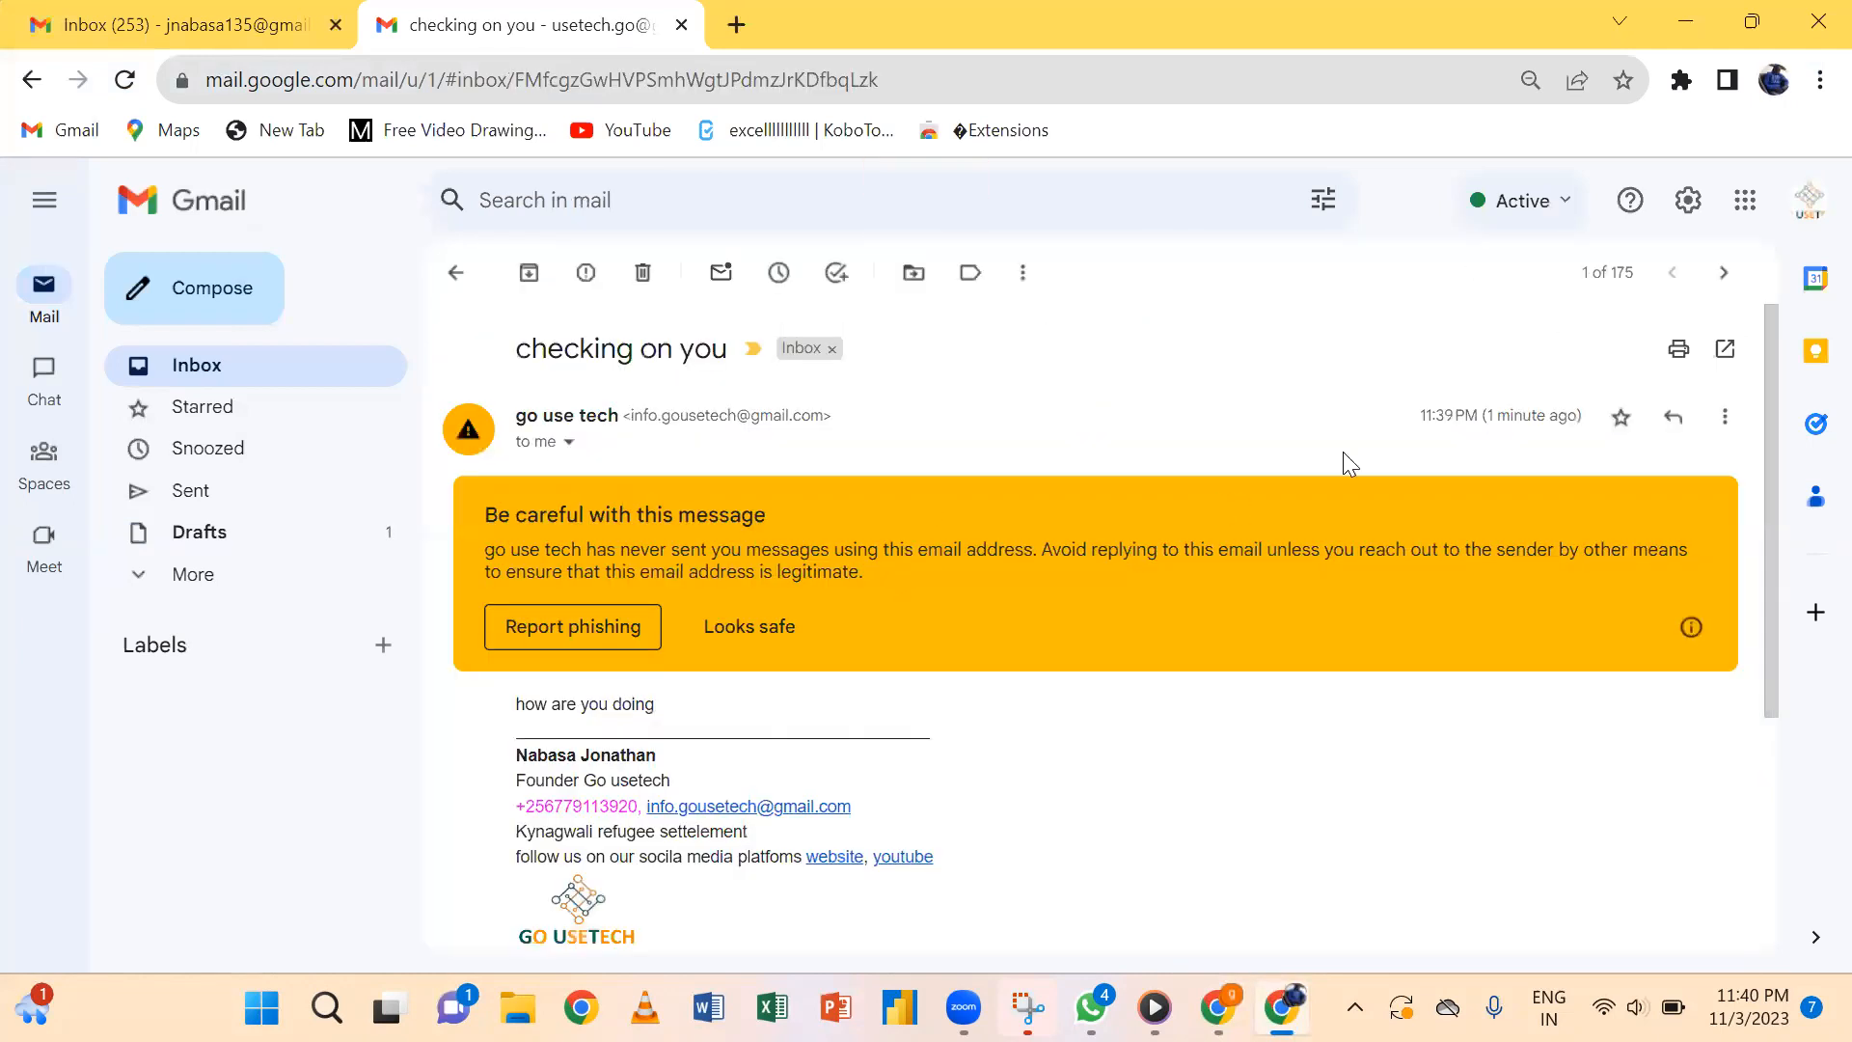
pyautogui.moveTo(1773, 451); pyautogui.dragTo(1759, 557)
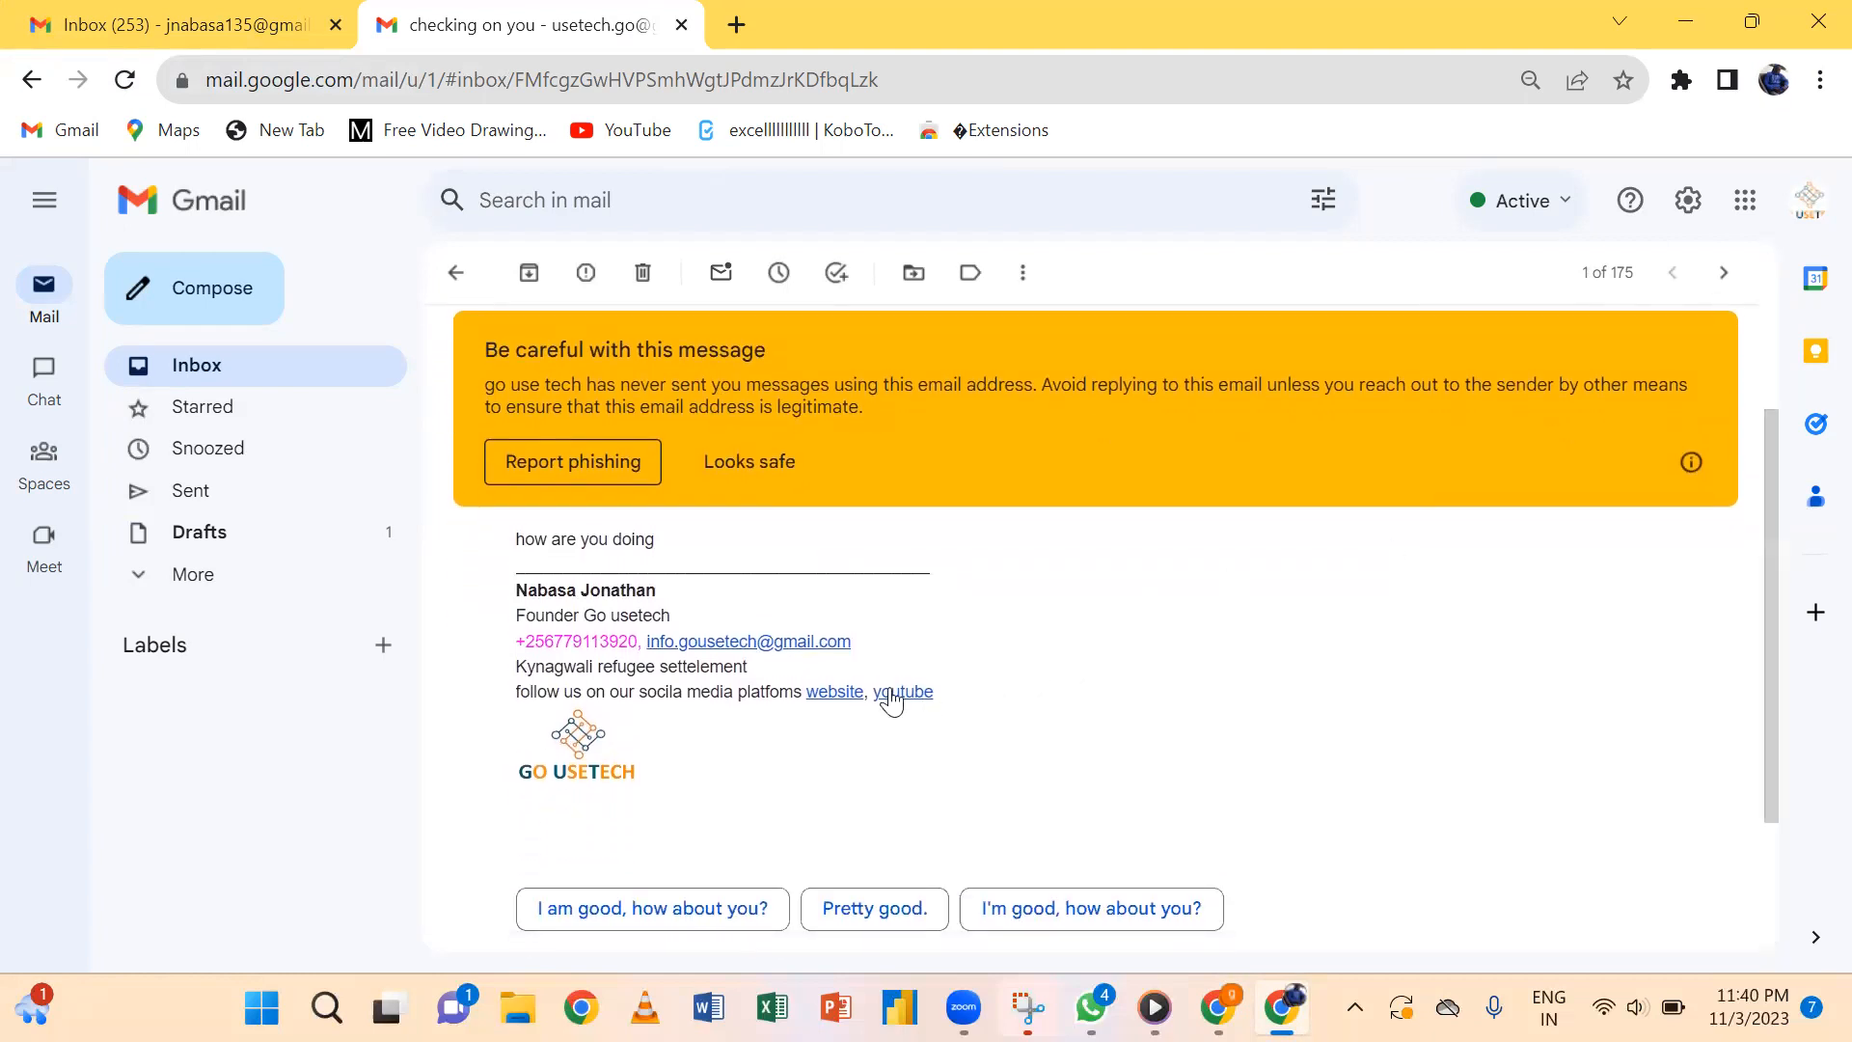
pyautogui.moveTo(1759, 629); pyautogui.dragTo(1395, 200)
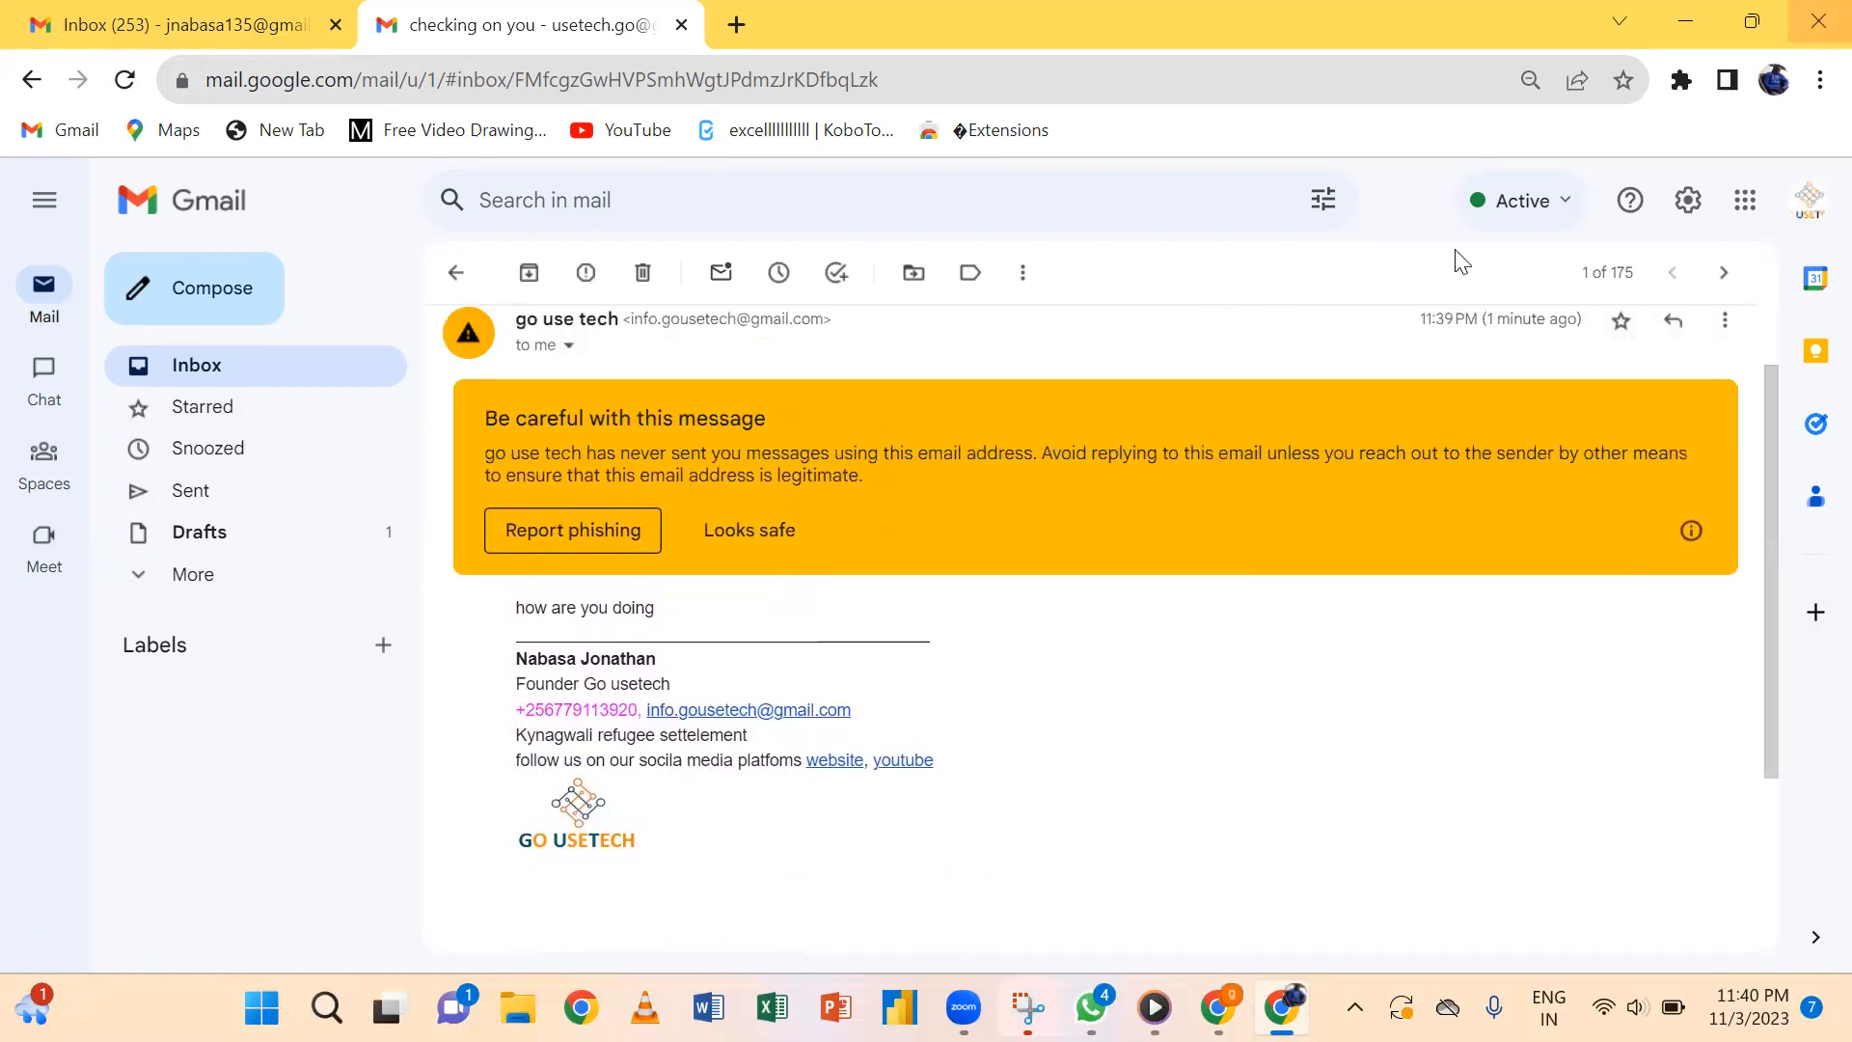